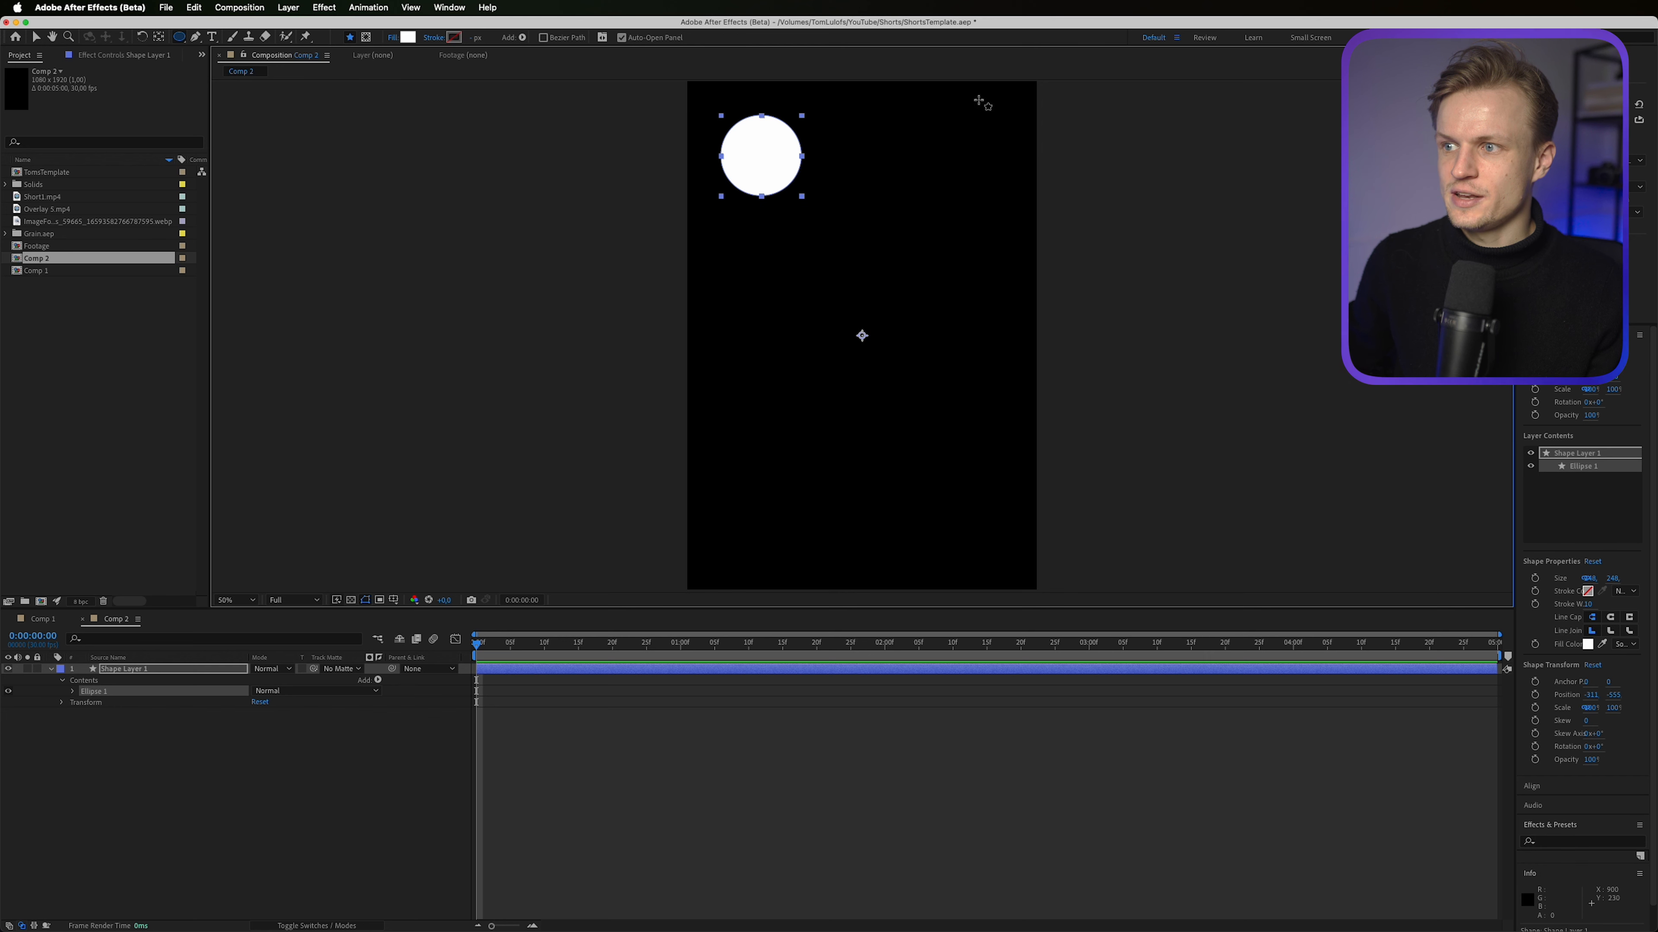
Step: Draw eight more white circles of varying sizes on the shape layer, spread over the composition and partly overlapping
mouse_move(710, 230)
left_mouse_down()
mouse_move(805, 349)
mouse_move(813, 332)
left_mouse_up()
left_click_drag(810, 172, 718, 264)
mouse_move(907, 255)
left_mouse_down()
mouse_move(791, 372)
mouse_move(711, 534)
left_mouse_up()
left_click_drag(982, 364, 846, 501)
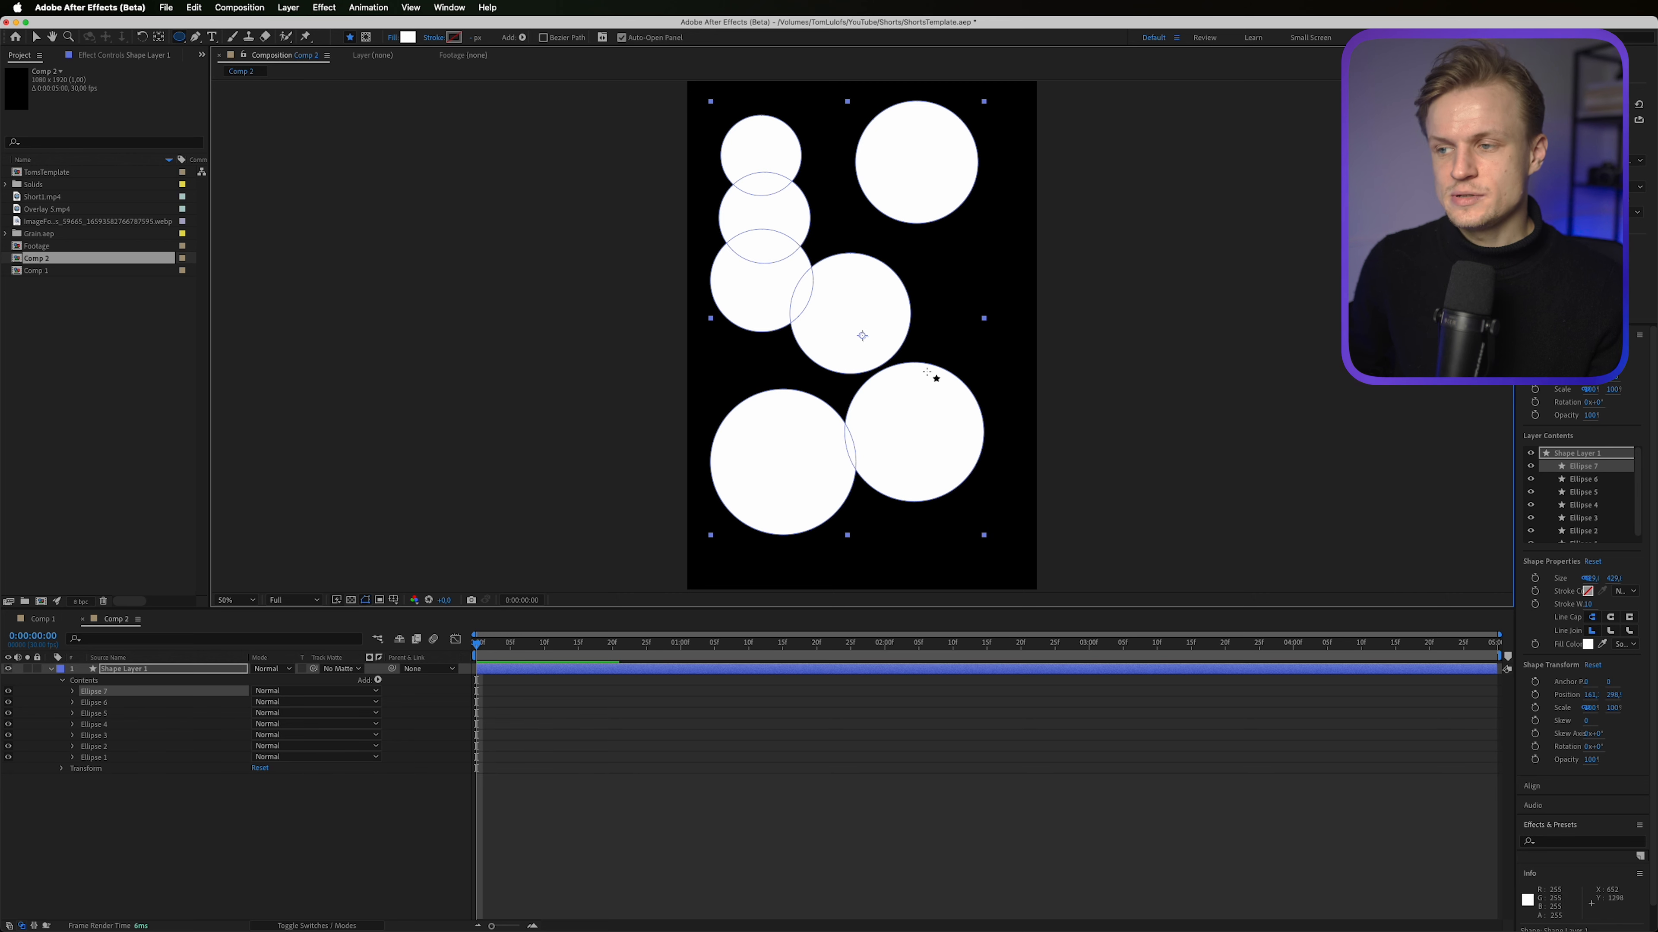
left_click_drag(978, 266, 866, 380)
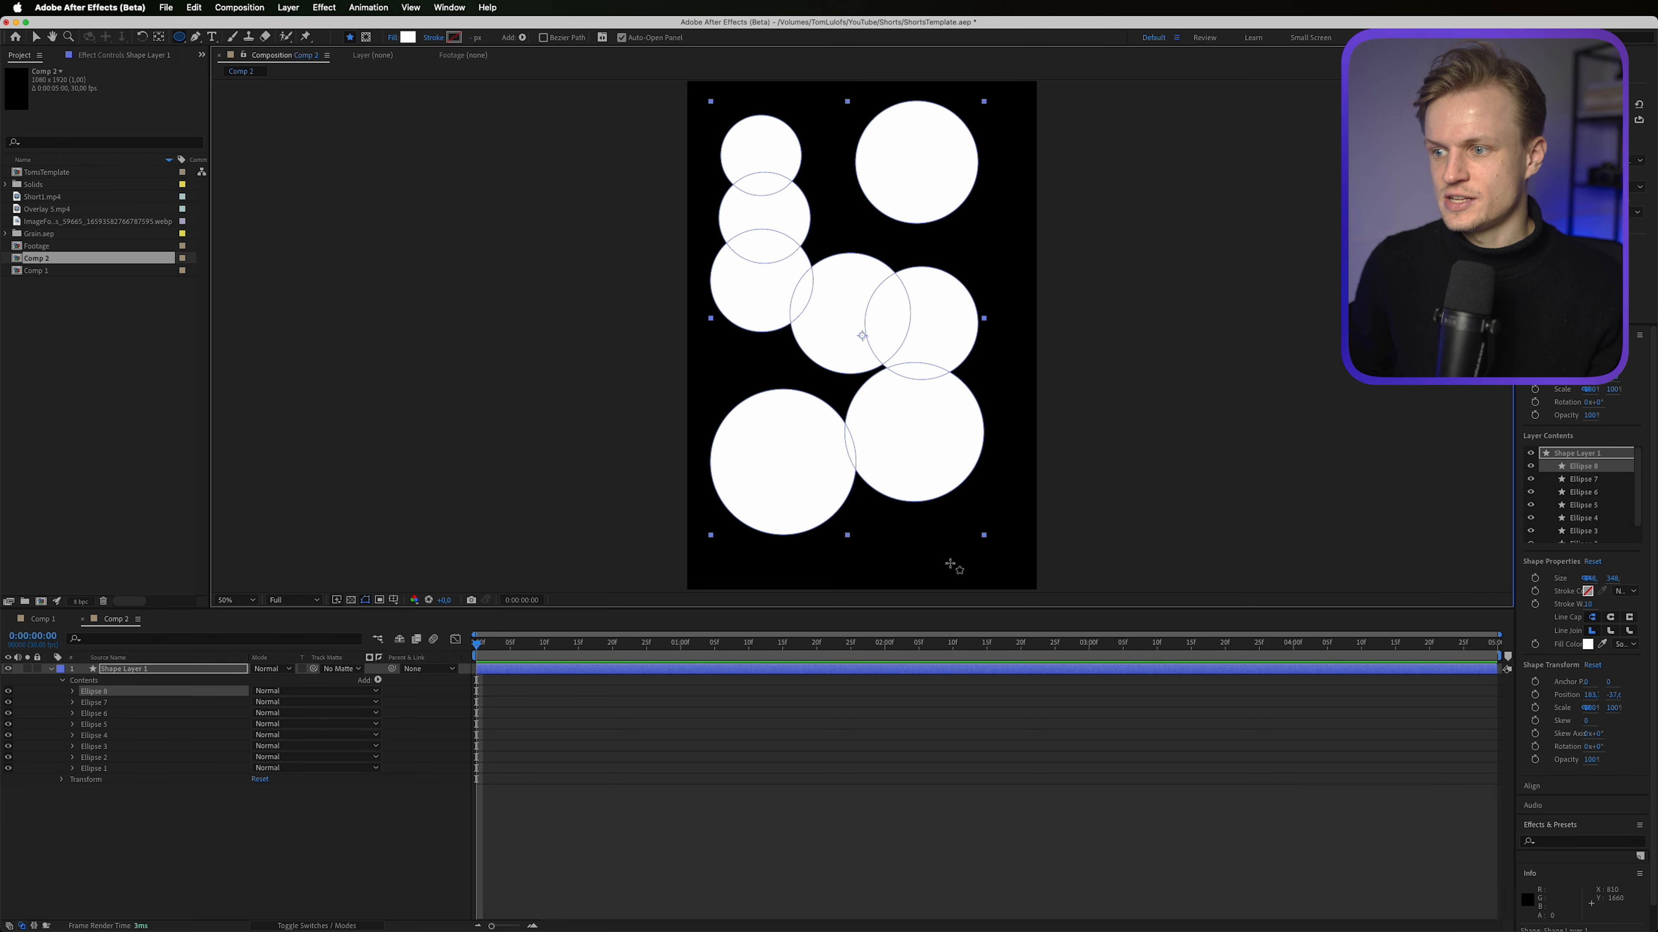
left_click_drag(848, 575, 966, 455)
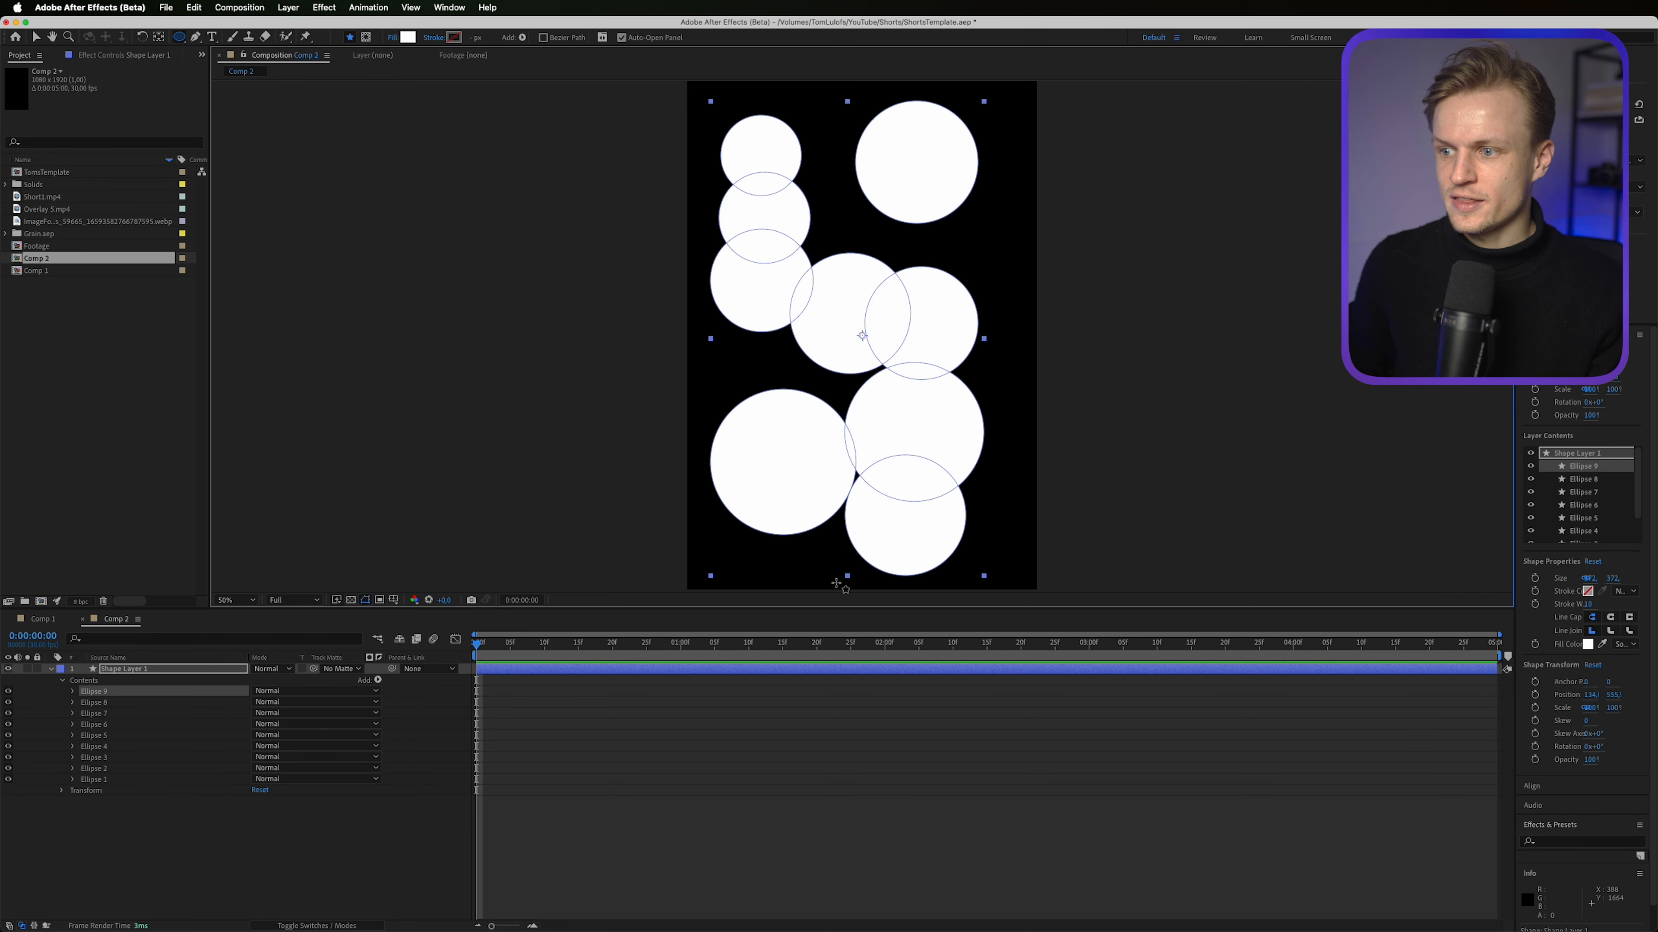
Step: Change the fill of Ellipse 2, Ellipse 4, Ellipse 8 and Ellipse 9 to a medium blue
key("v")
left_click(100, 703, "shift")
left_click(98, 768, "shift")
left_click(101, 746, "shift")
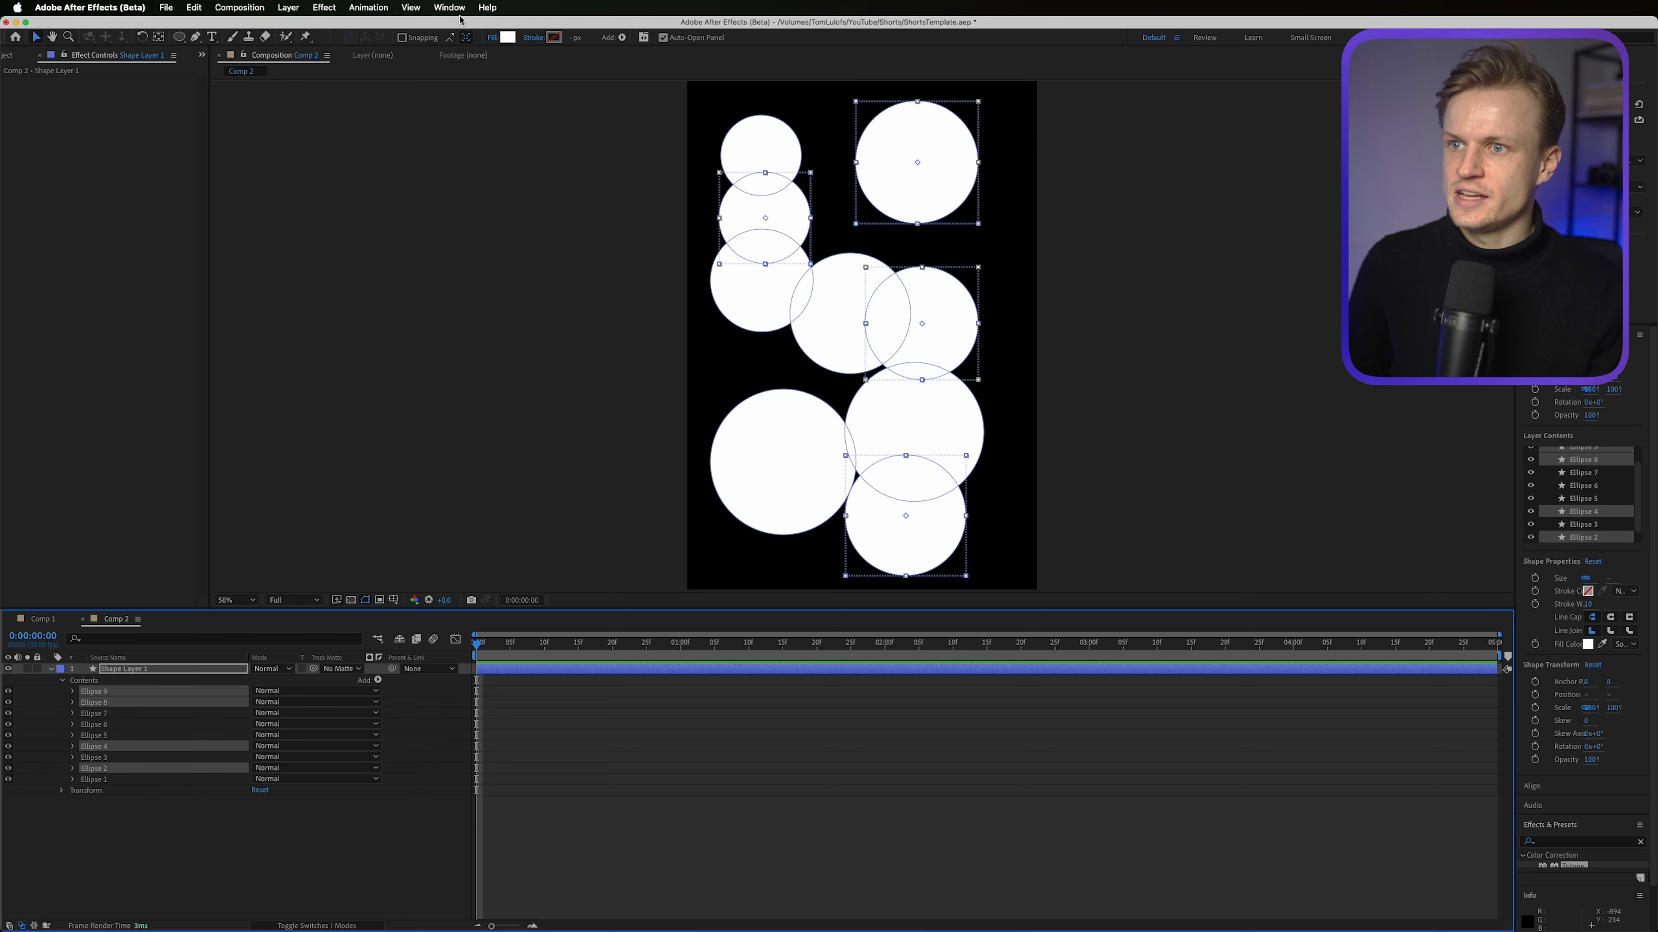
left_click(508, 37)
left_click(1284, 370)
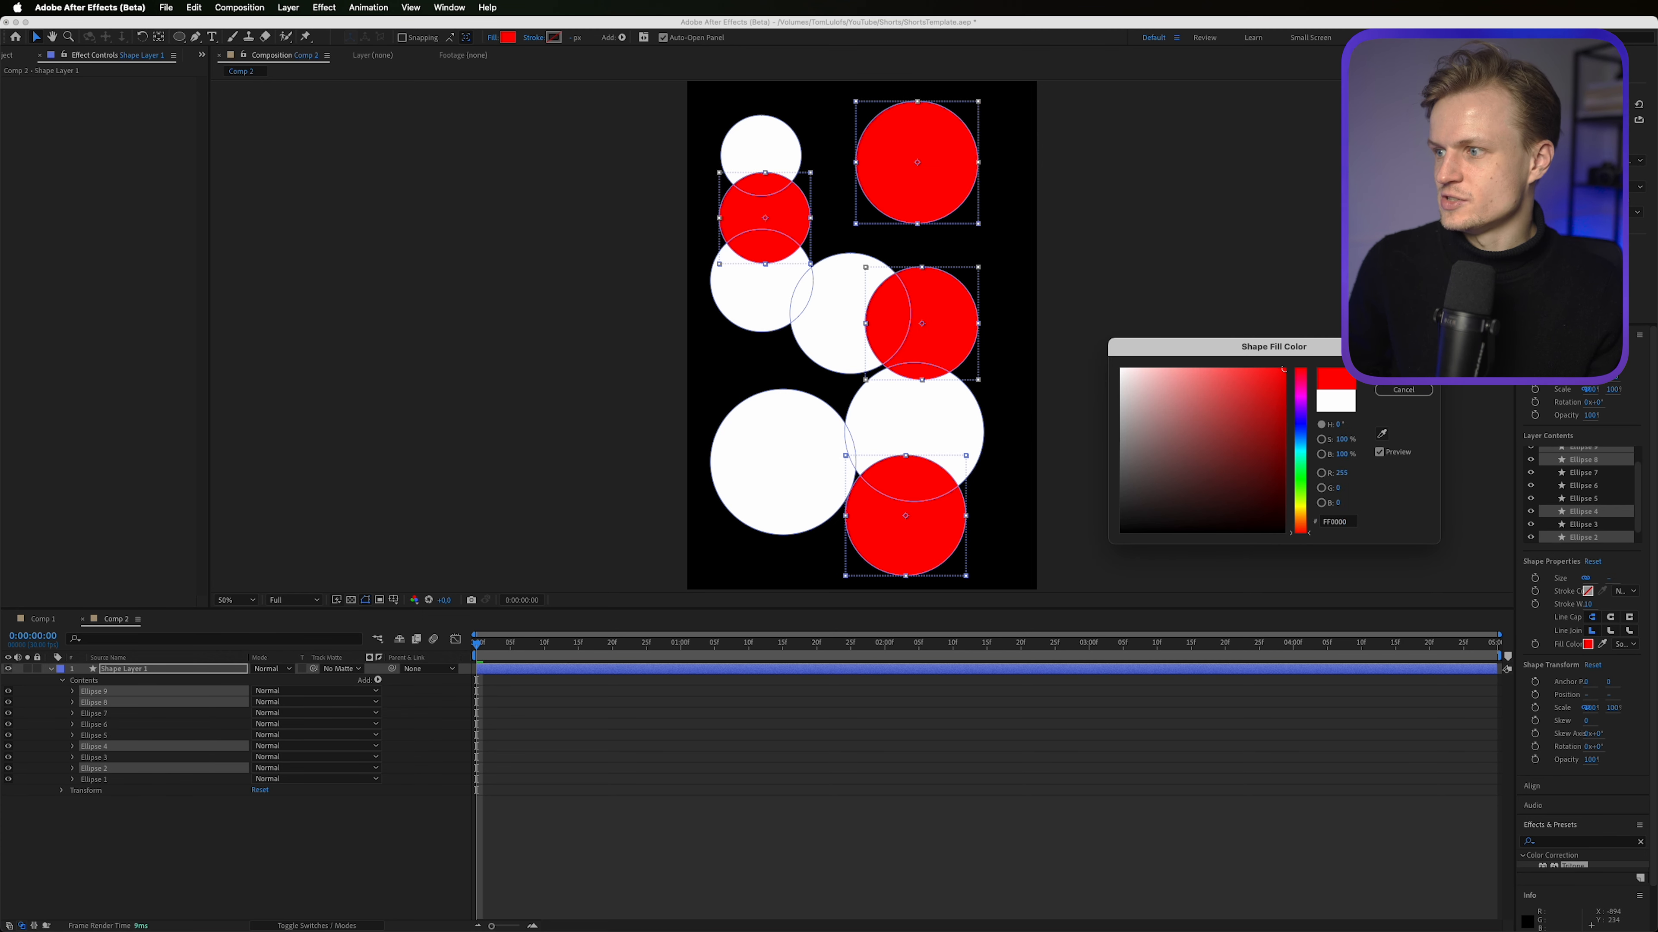
left_click_drag(1255, 385, 1247, 402)
left_click(1295, 426)
left_click(1248, 387)
key("Return")
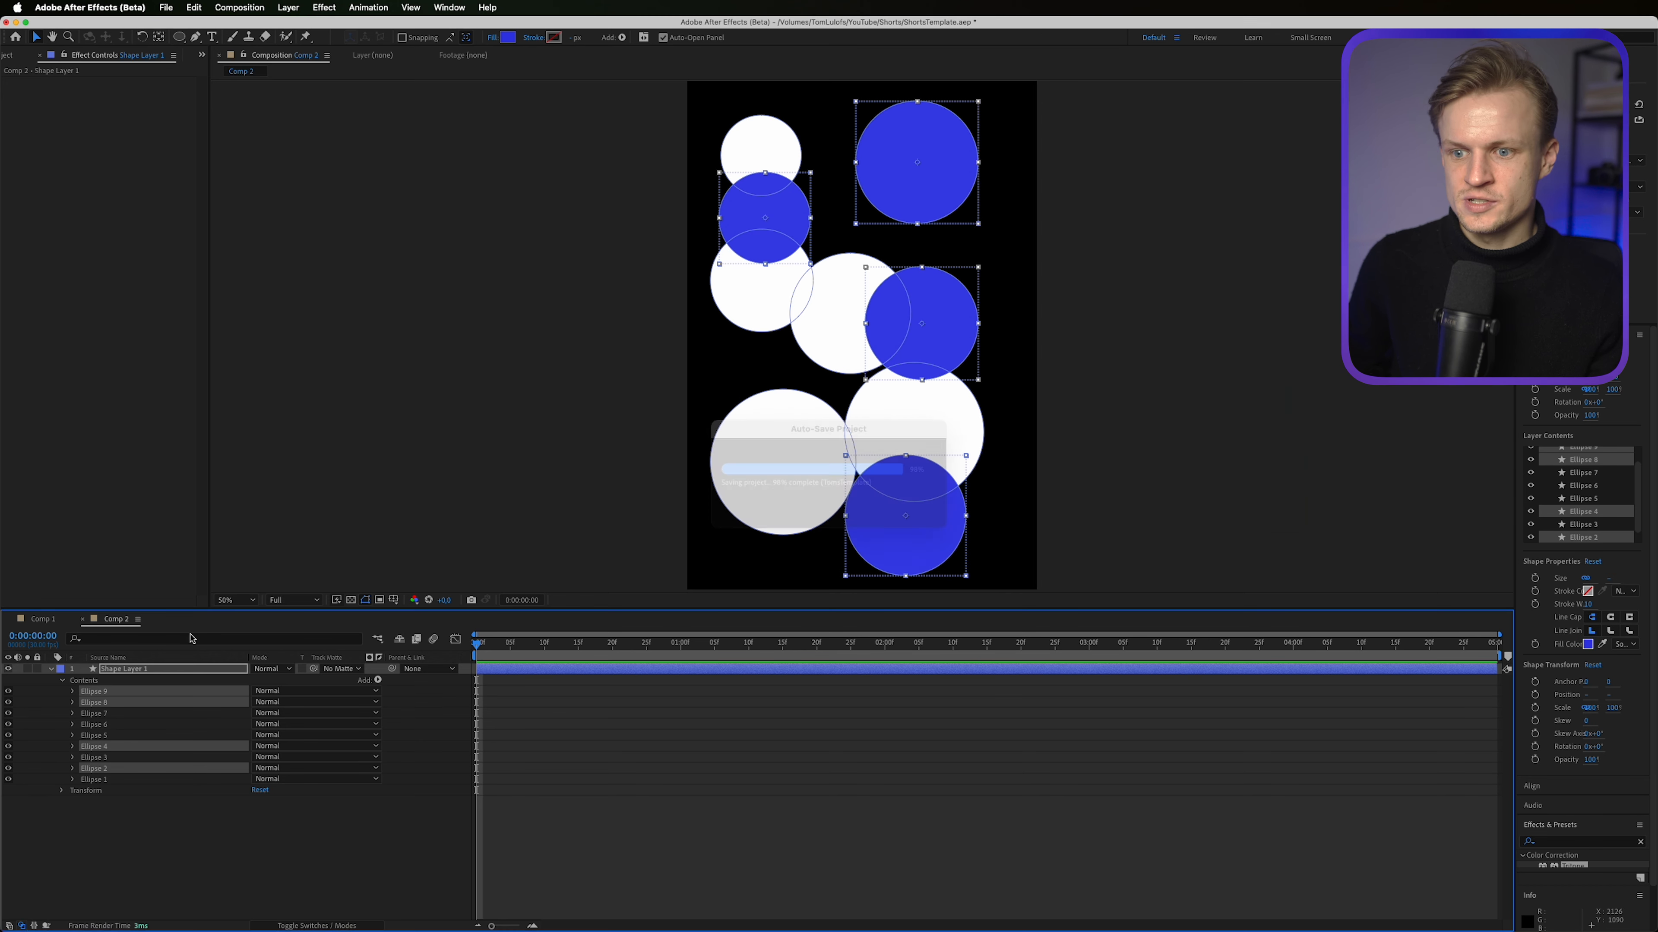
Step: Change the fill of Ellipse 1, Ellipse 3 and Ellipse 5 to the dark greyish purple 4F4D64
left_click(98, 713)
left_click(98, 735, "super")
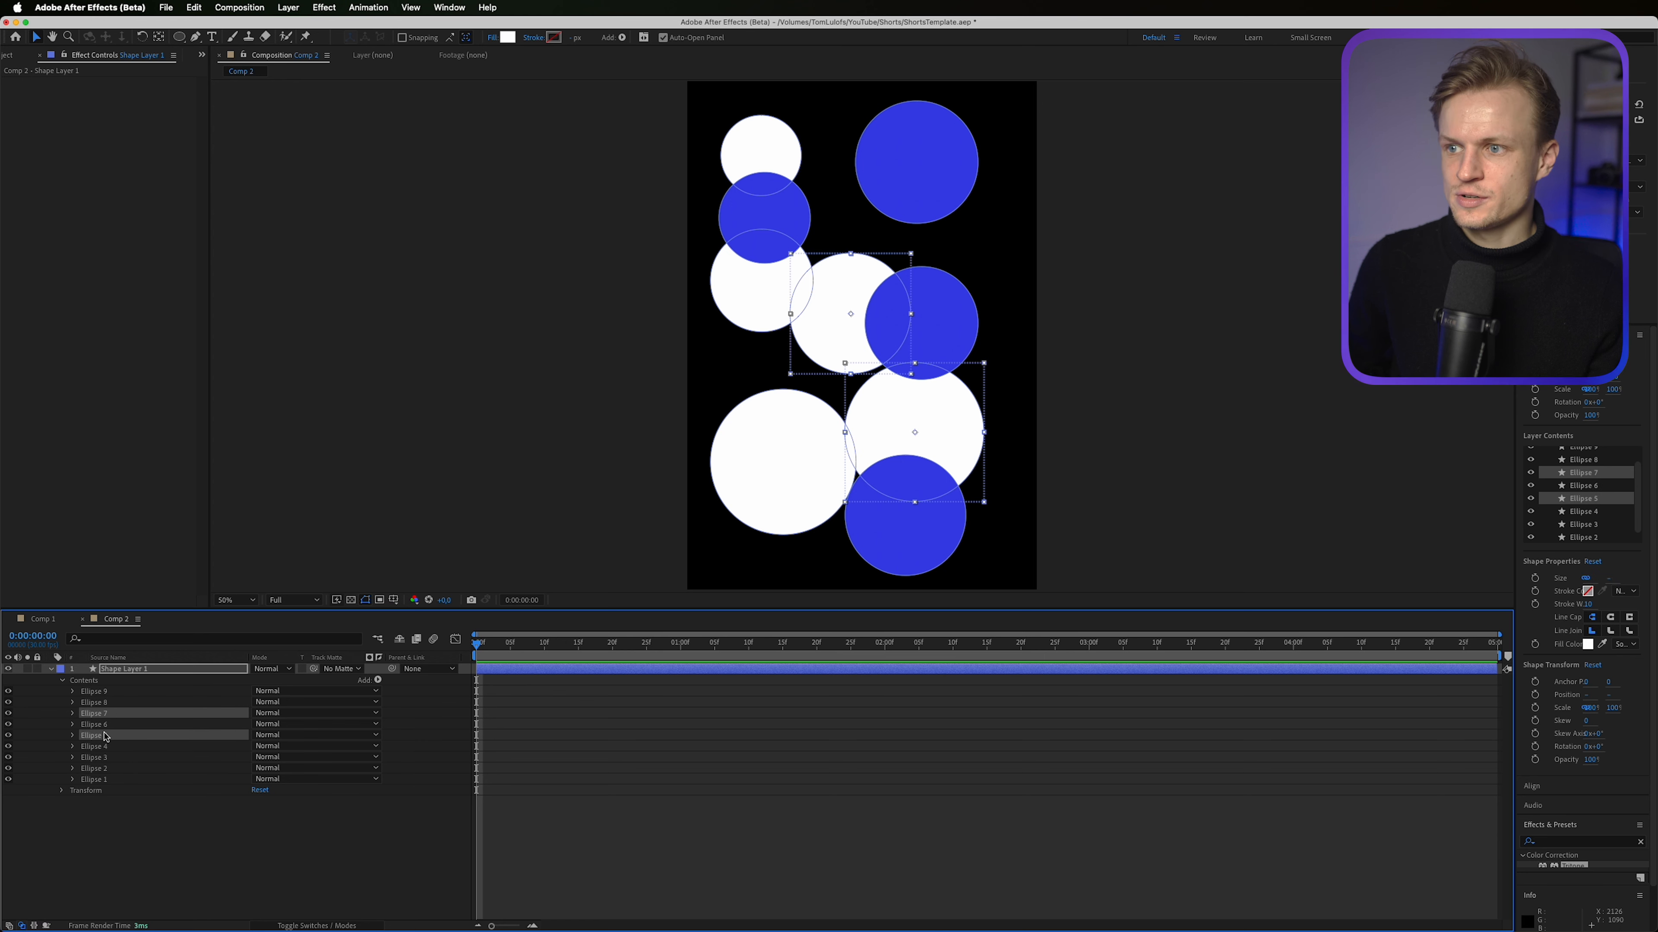
left_click(103, 758)
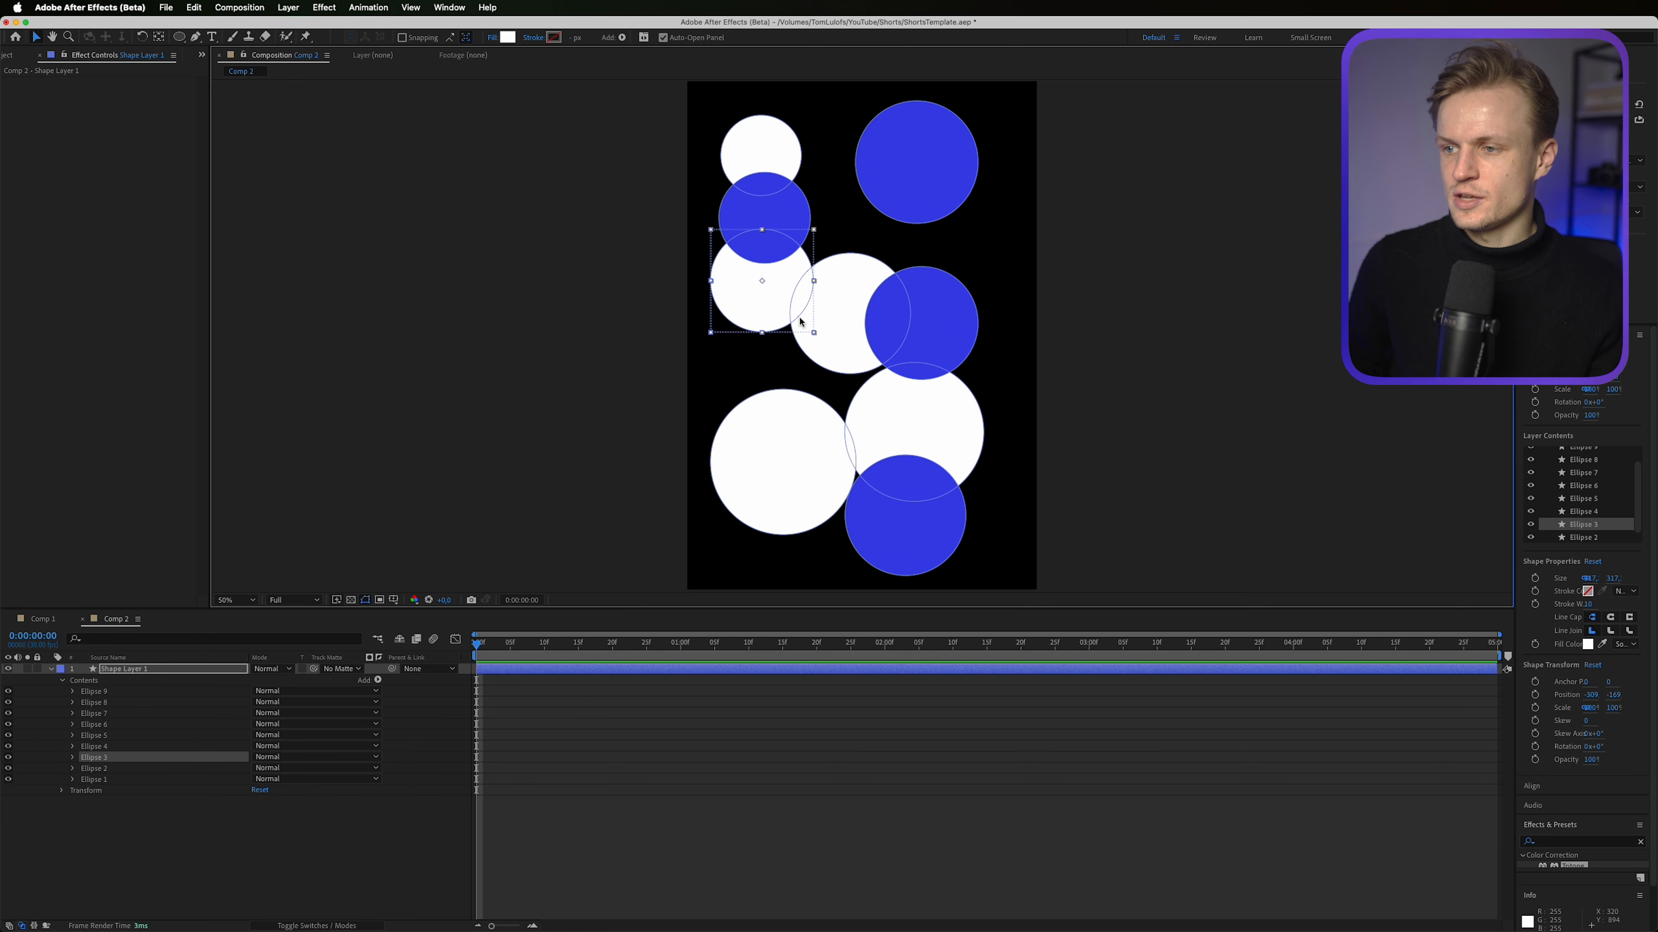
left_click(861, 280, "shift")
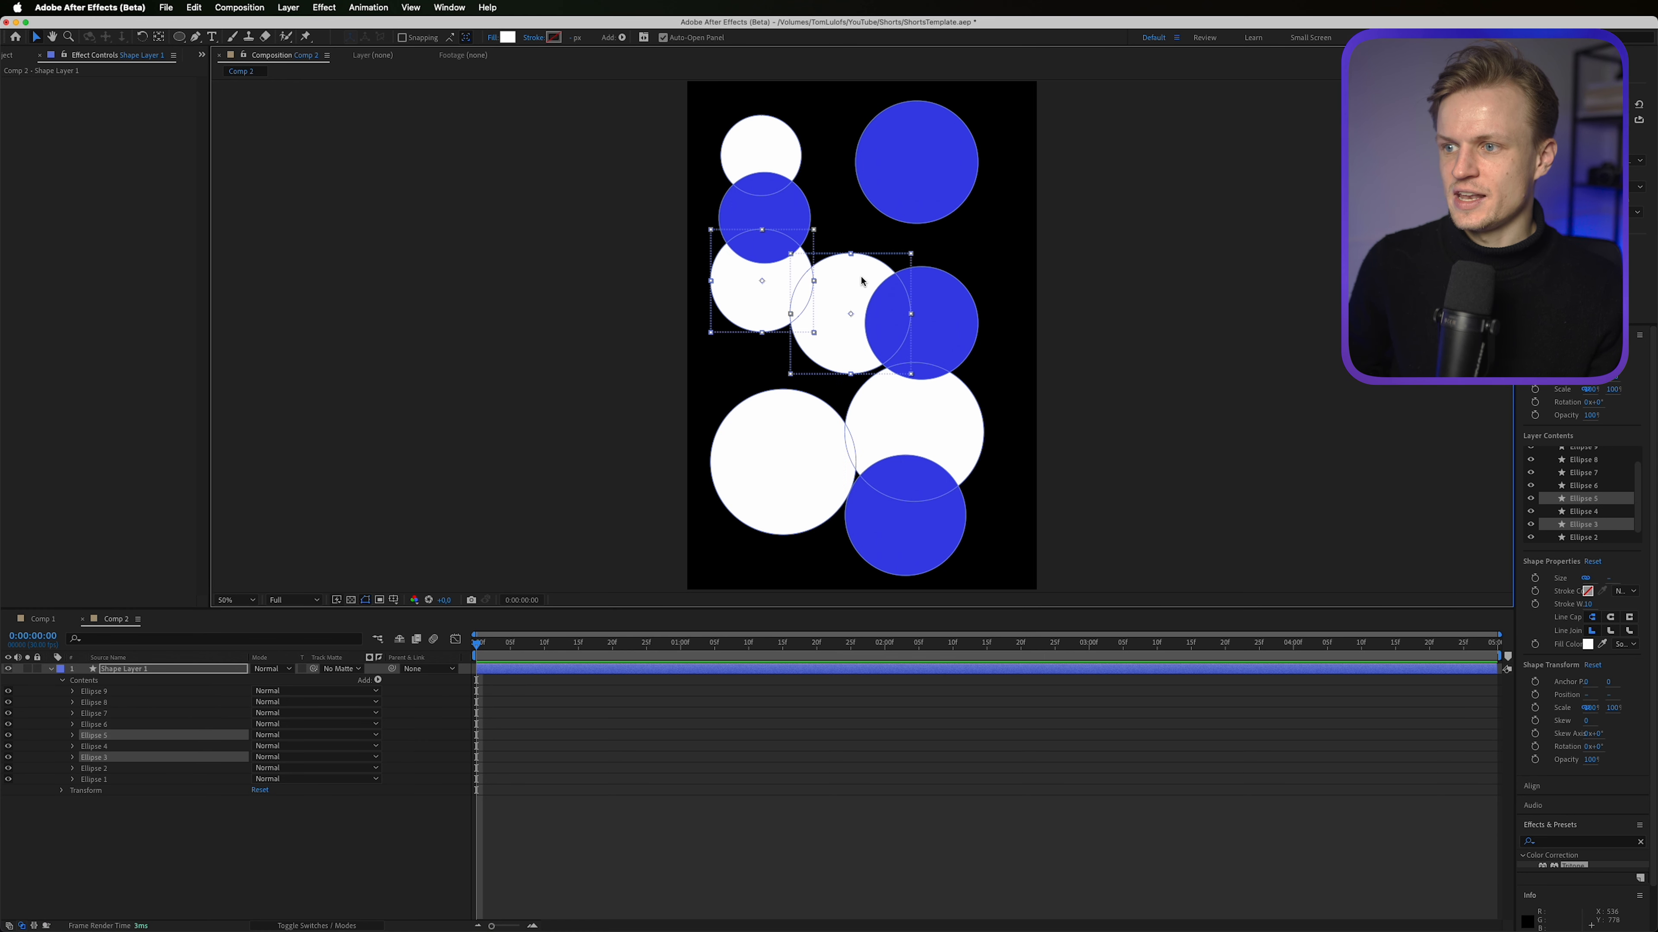
left_click(766, 148, "shift")
left_click(509, 37)
mouse_move(1301, 412)
left_mouse_down()
mouse_move(1161, 433)
mouse_move(1165, 461)
left_mouse_up()
left_click(1227, 406)
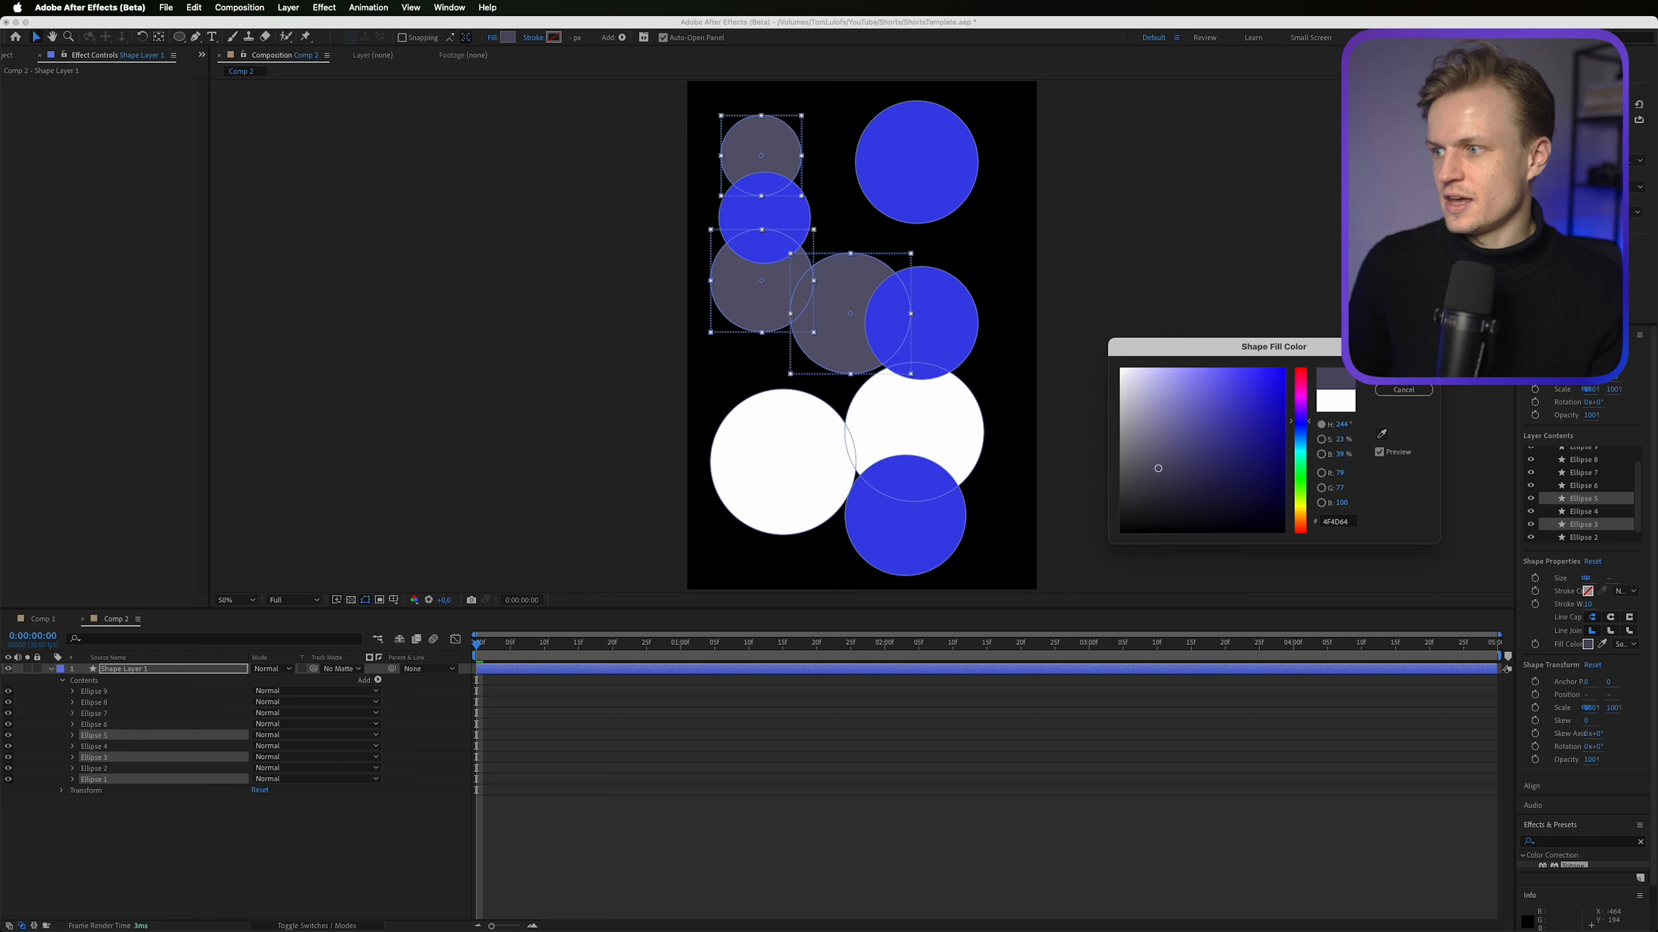
key("Return")
Step: Change the fill of the two remaining white circles, Ellipse 6 and Ellipse 7, to a bright magenta purple
left_click(813, 452)
left_click(894, 426, "shift")
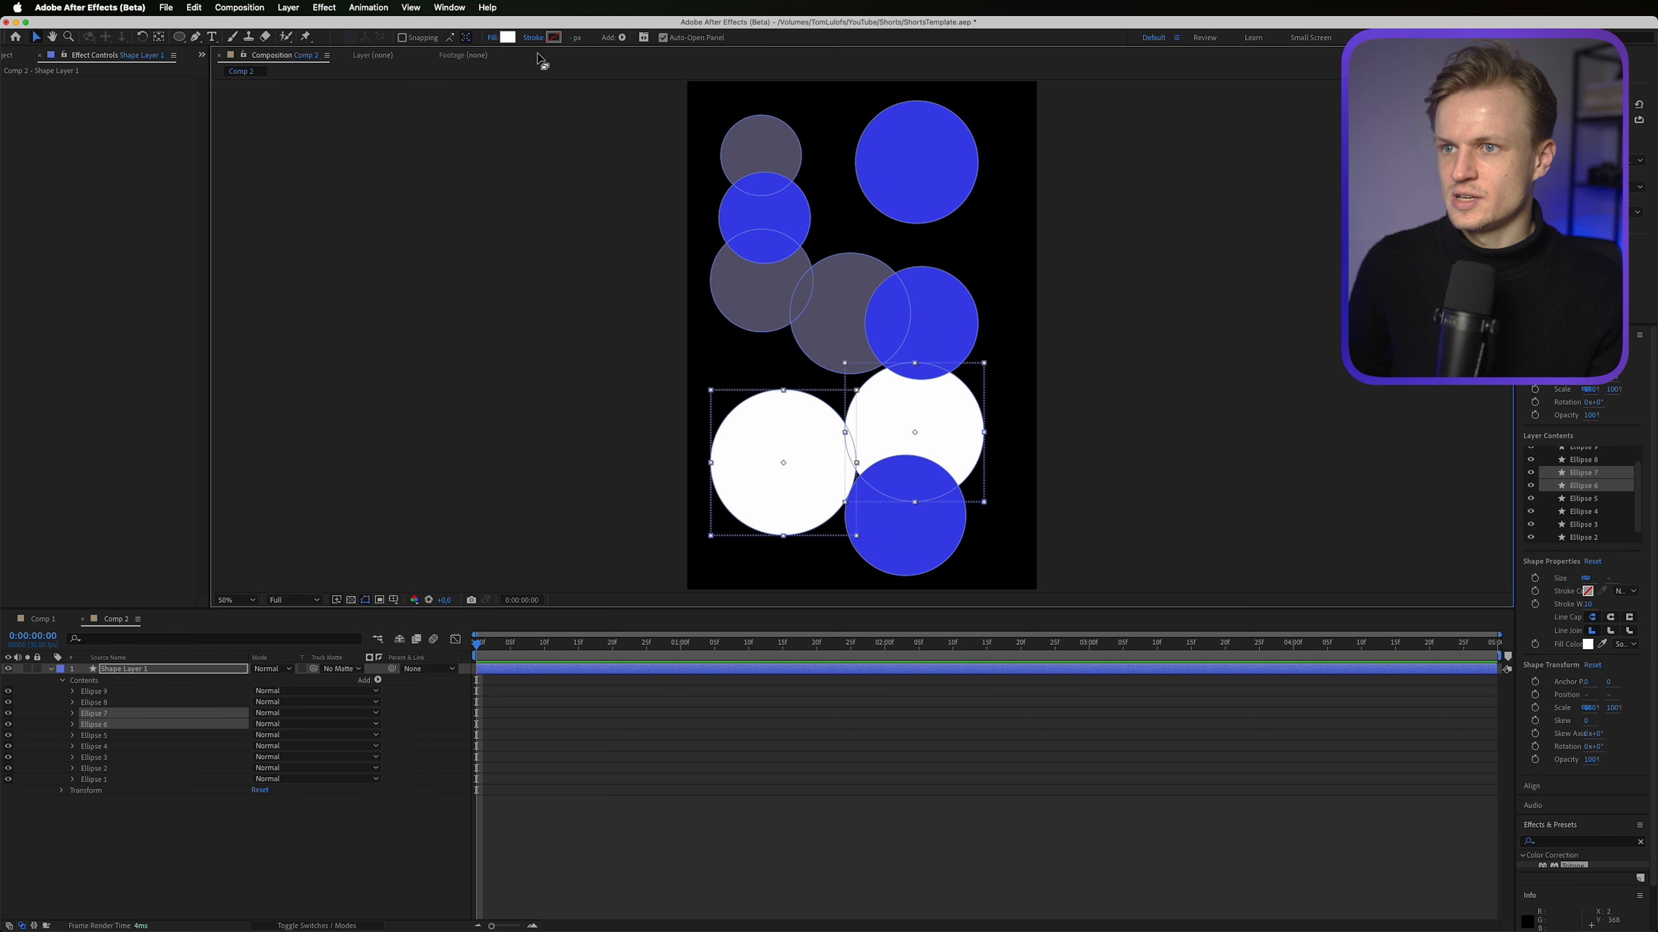
left_click(506, 37)
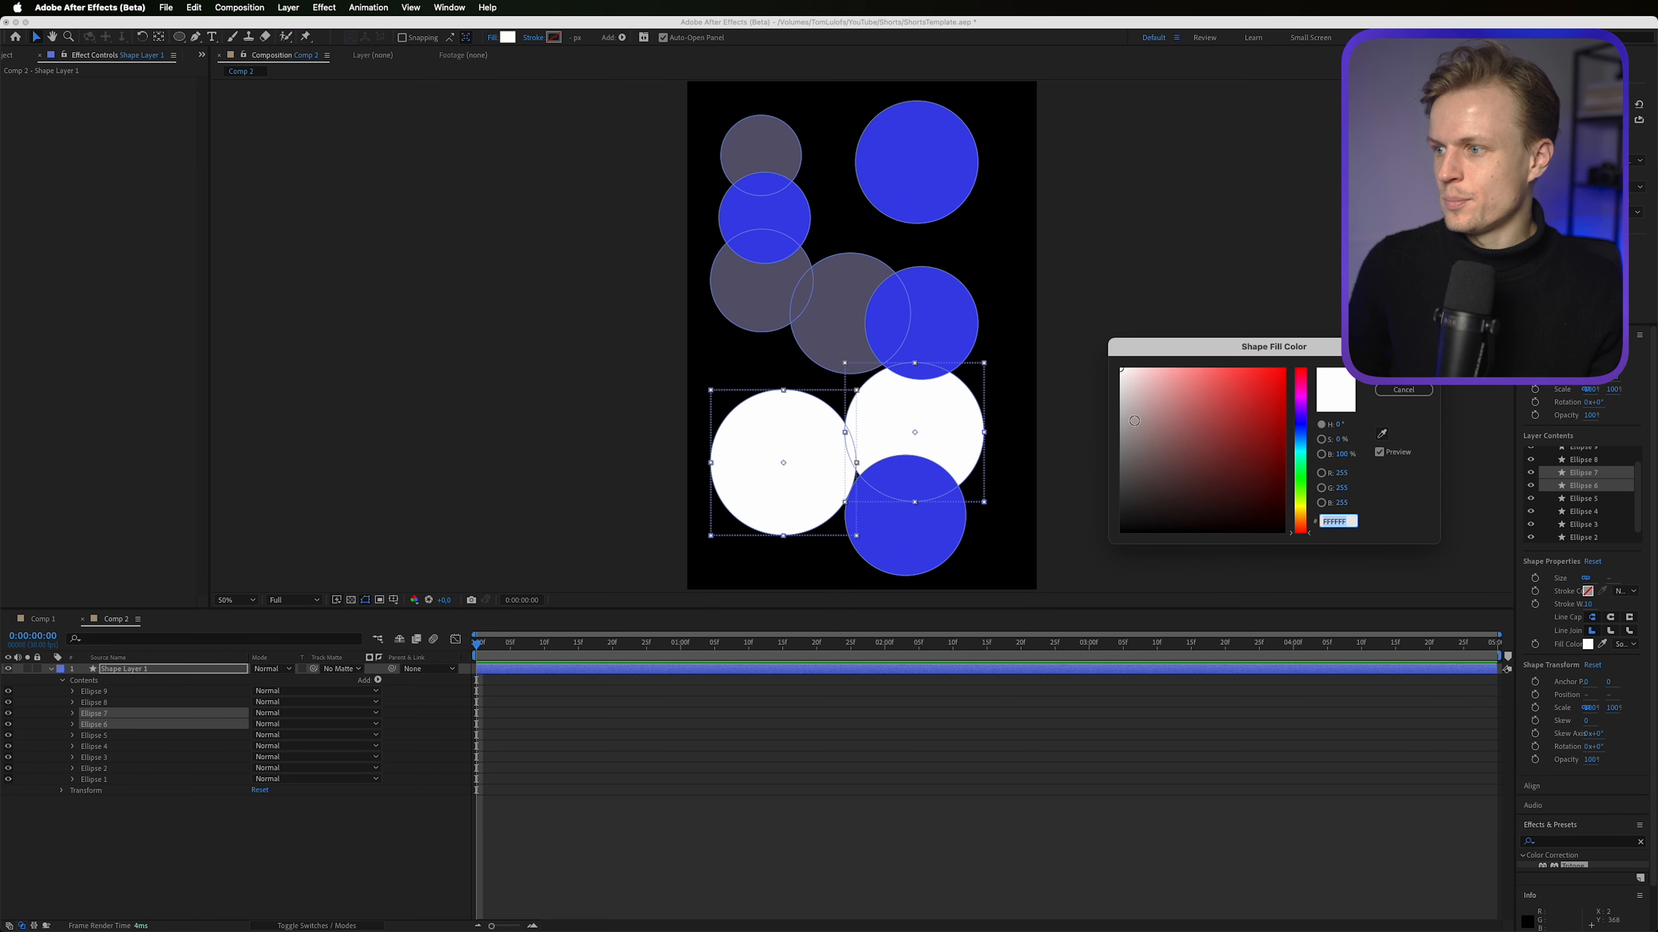
left_click_drag(1299, 425, 1298, 401)
left_click(1241, 394)
left_click(1403, 374)
Step: Find the Directional Blur effect and apply it to the shape layer
left_click(1560, 850)
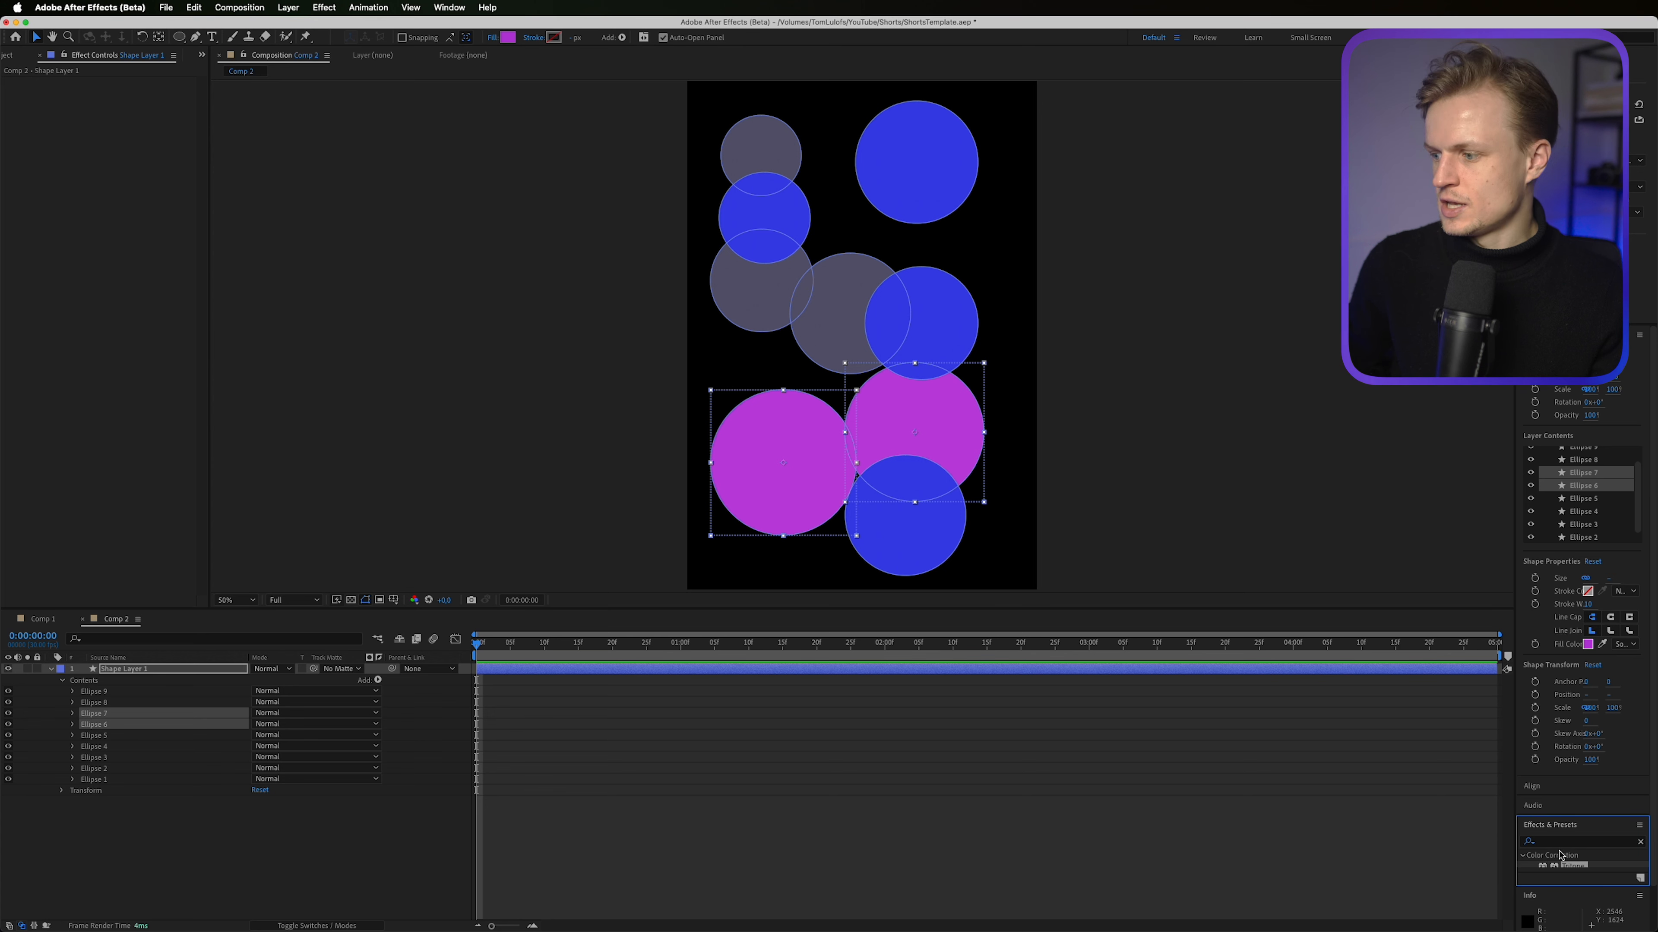
left_click(1559, 828)
left_click(1559, 828)
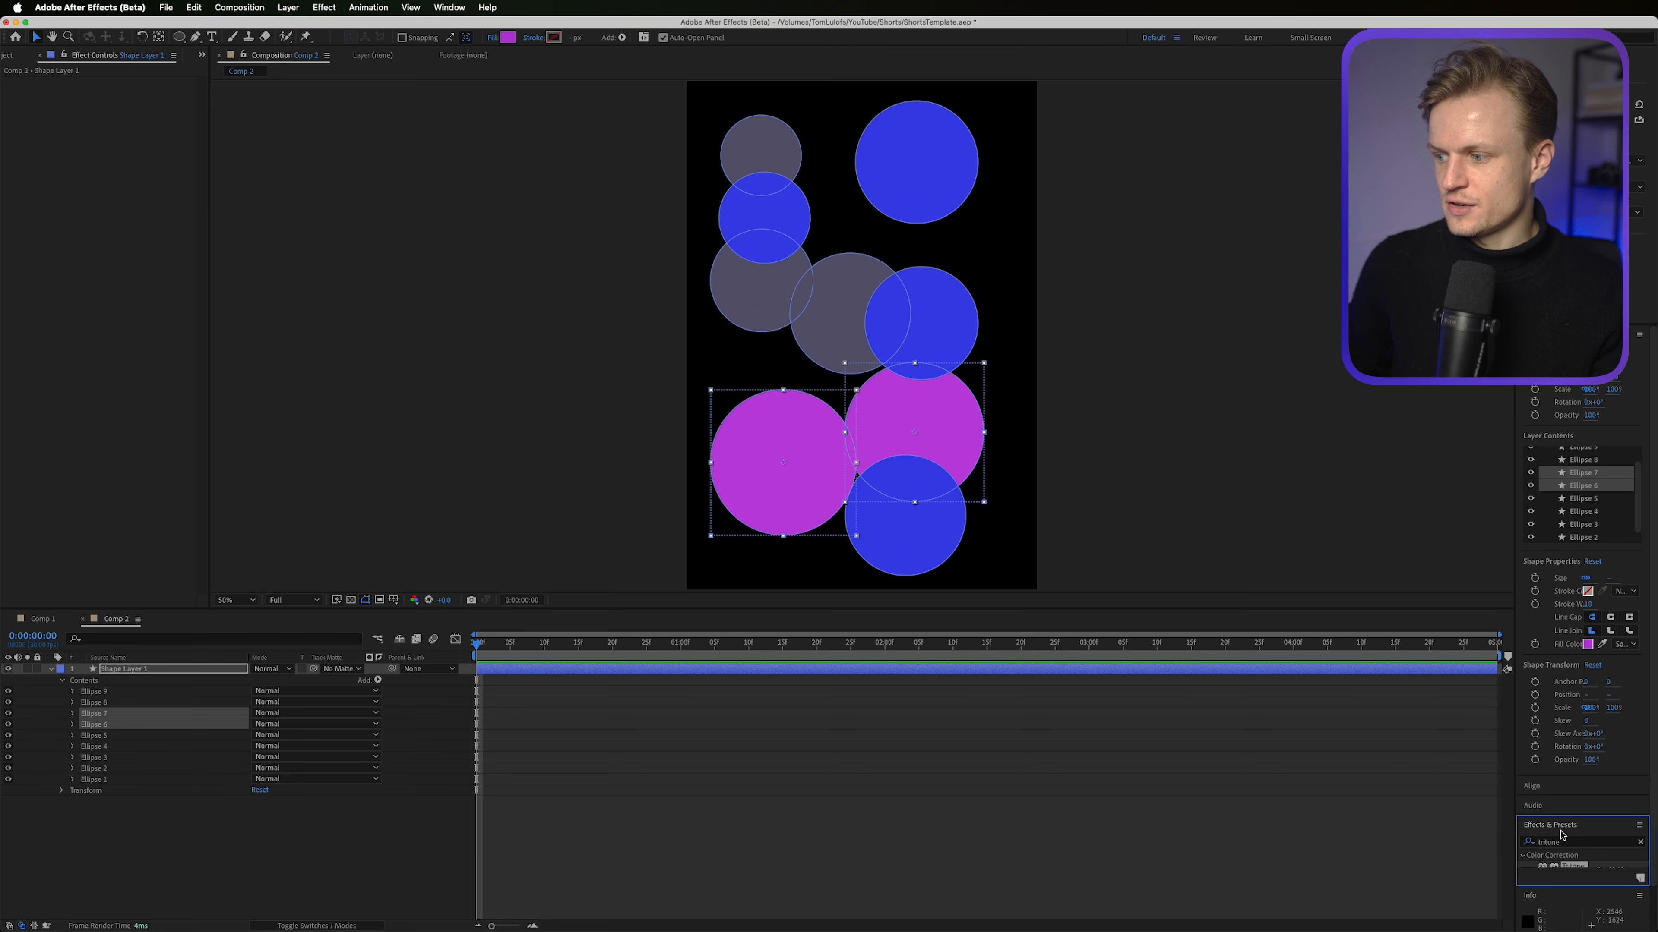
left_click(1562, 844)
type("direc")
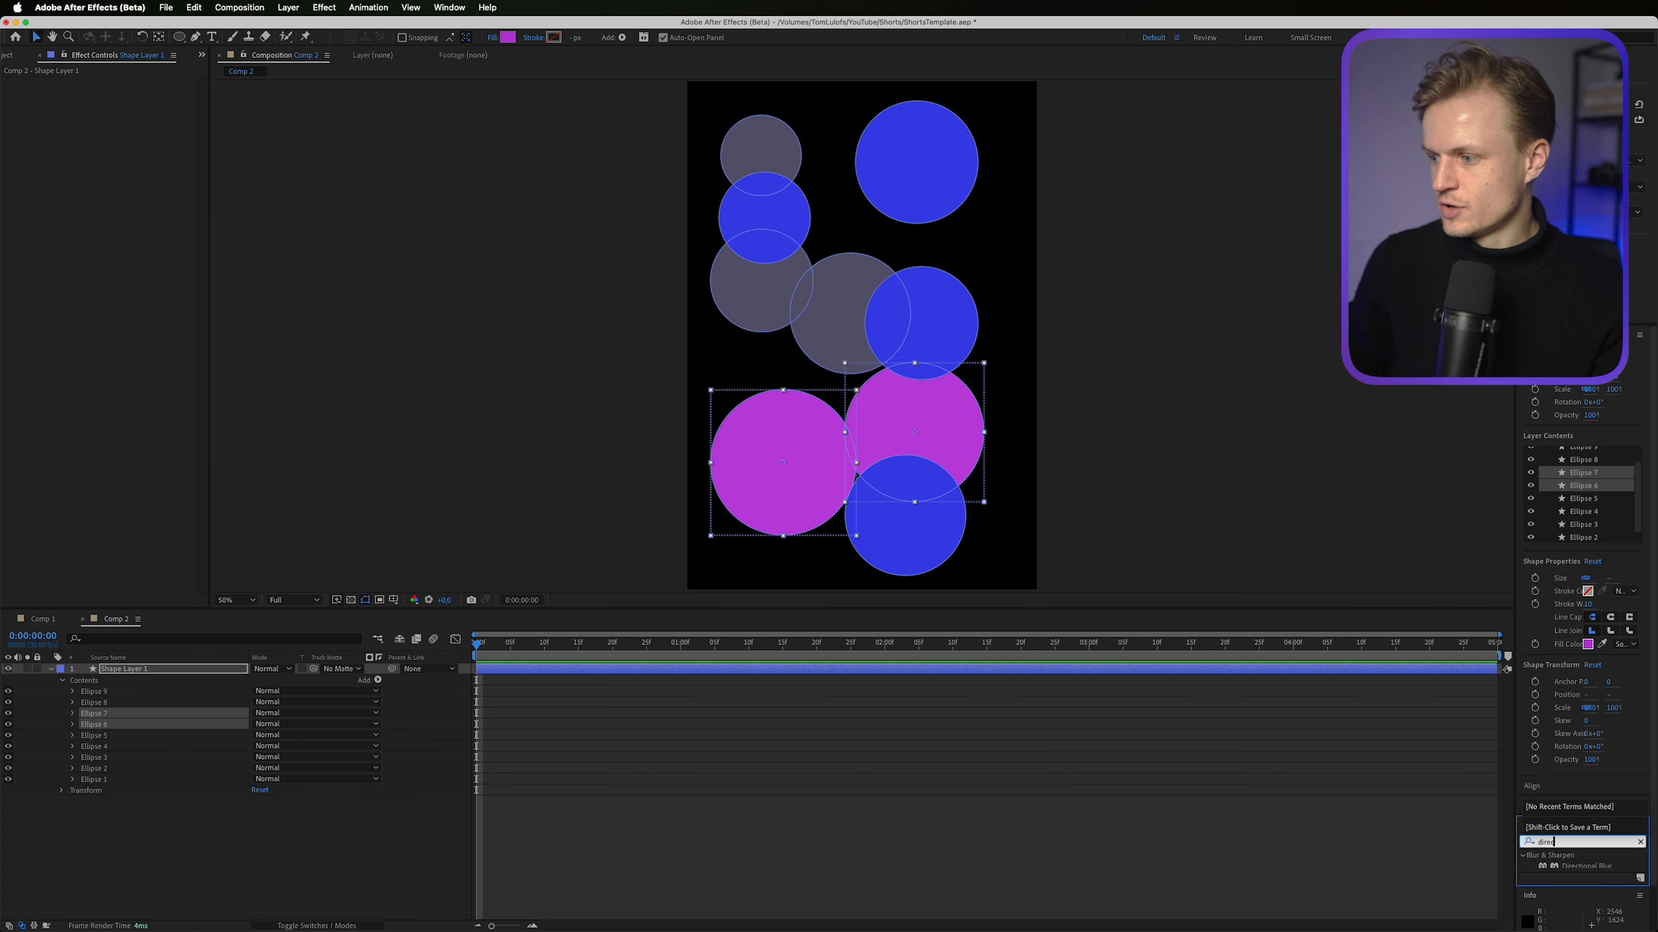
double_click(1584, 867)
Step: Apply the CC Scale Wipe effect to the shape layer and duplicate it
left_click(1569, 623)
type("cc scalew")
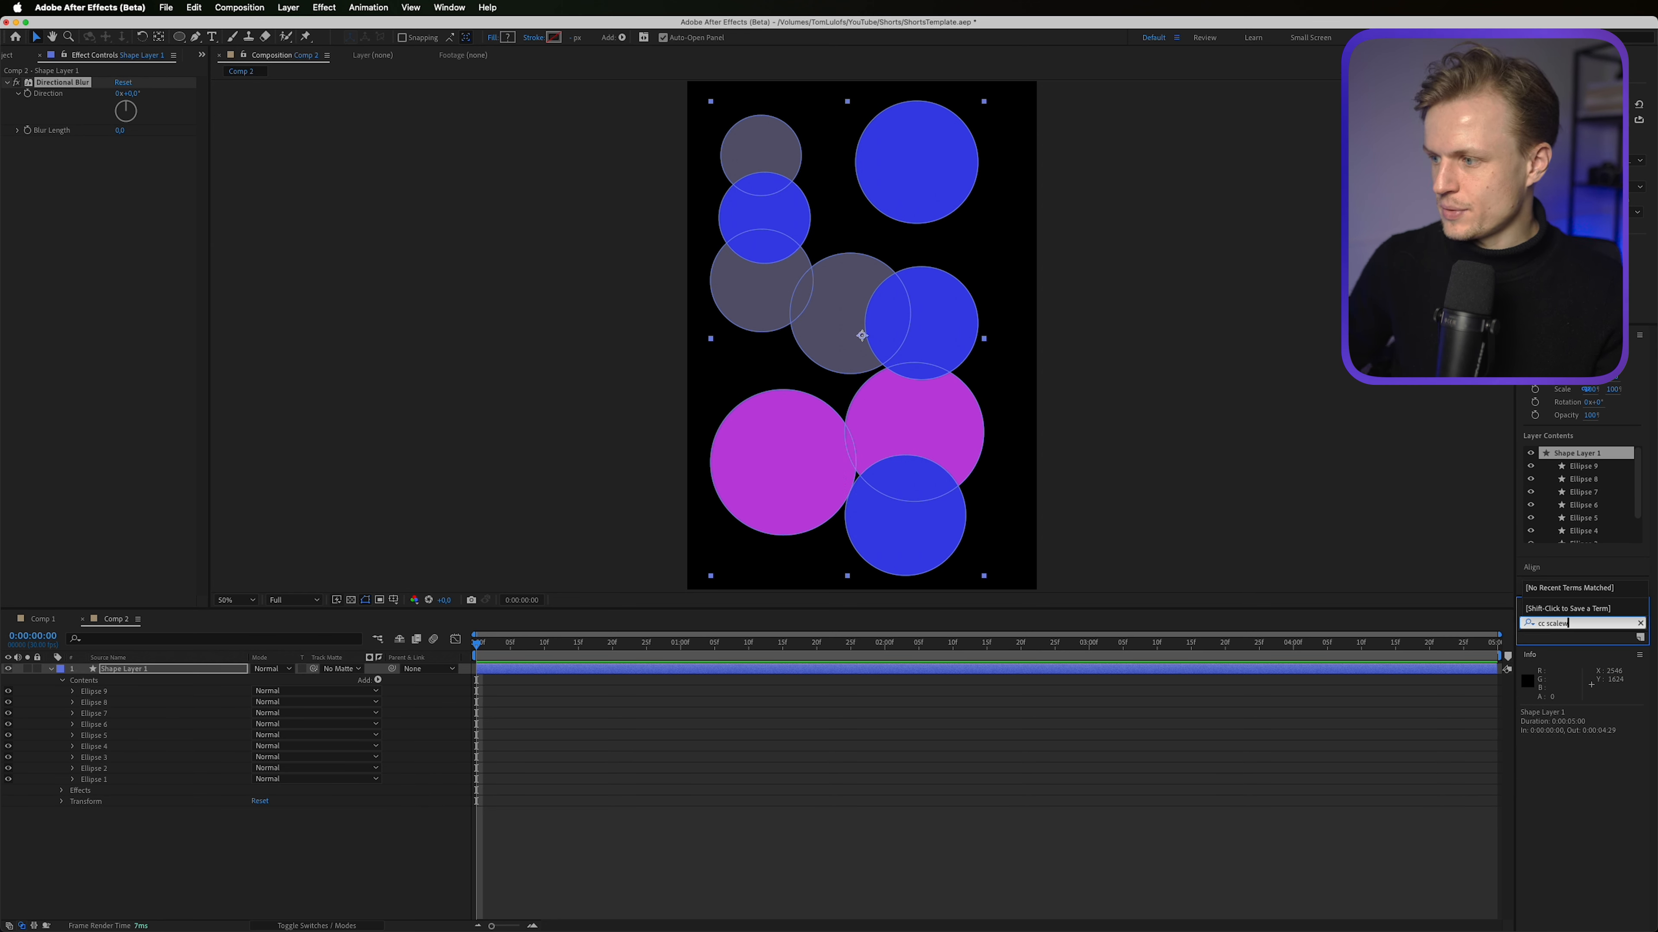
double_click(1573, 646)
key("super+d")
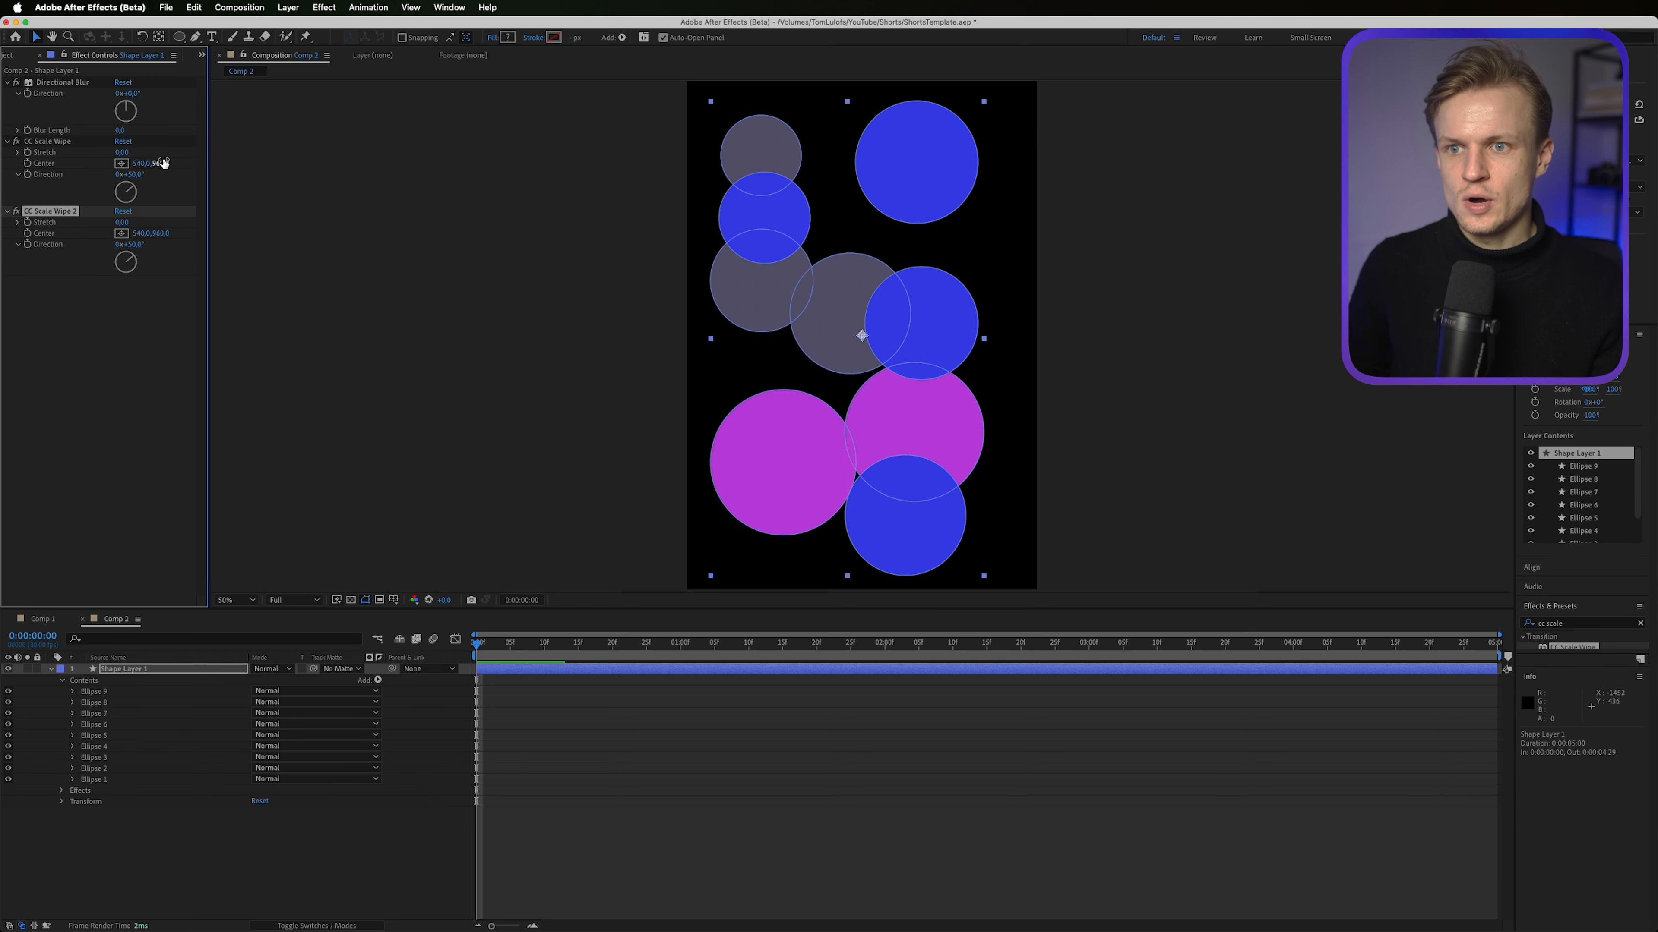
Step: Set the first CC Scale Wipe to Stretch 12.3 and Direction 34°, and stretch the second one the opposite way with Direction 210°
left_click_drag(126, 155, 190, 136)
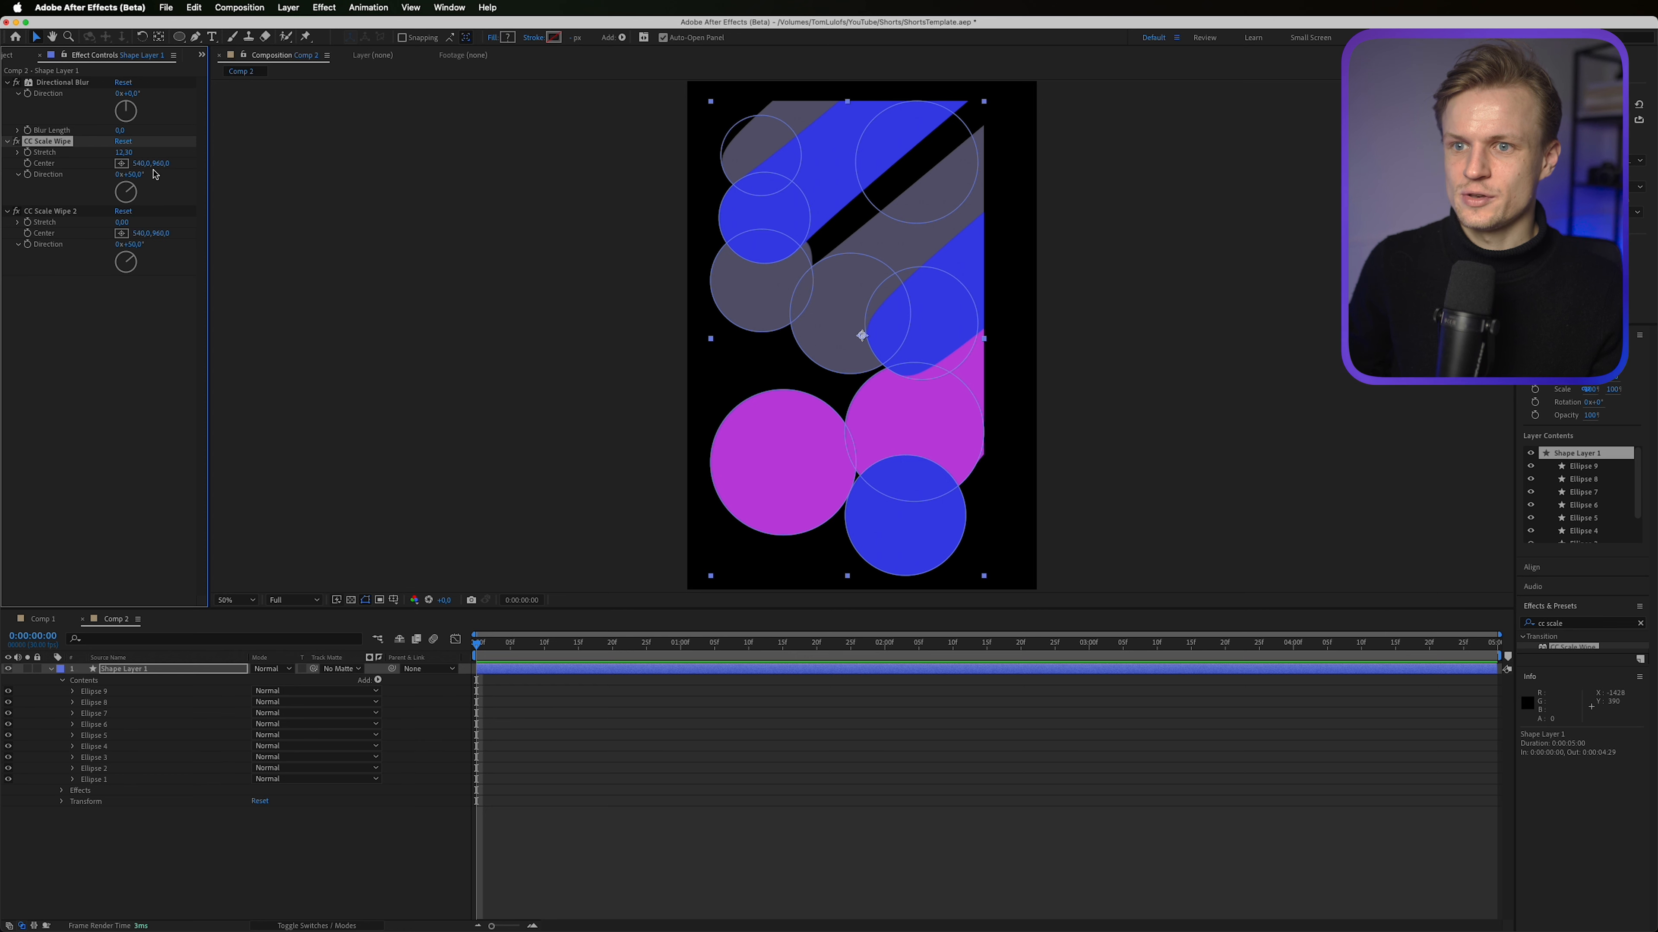
left_click(145, 178)
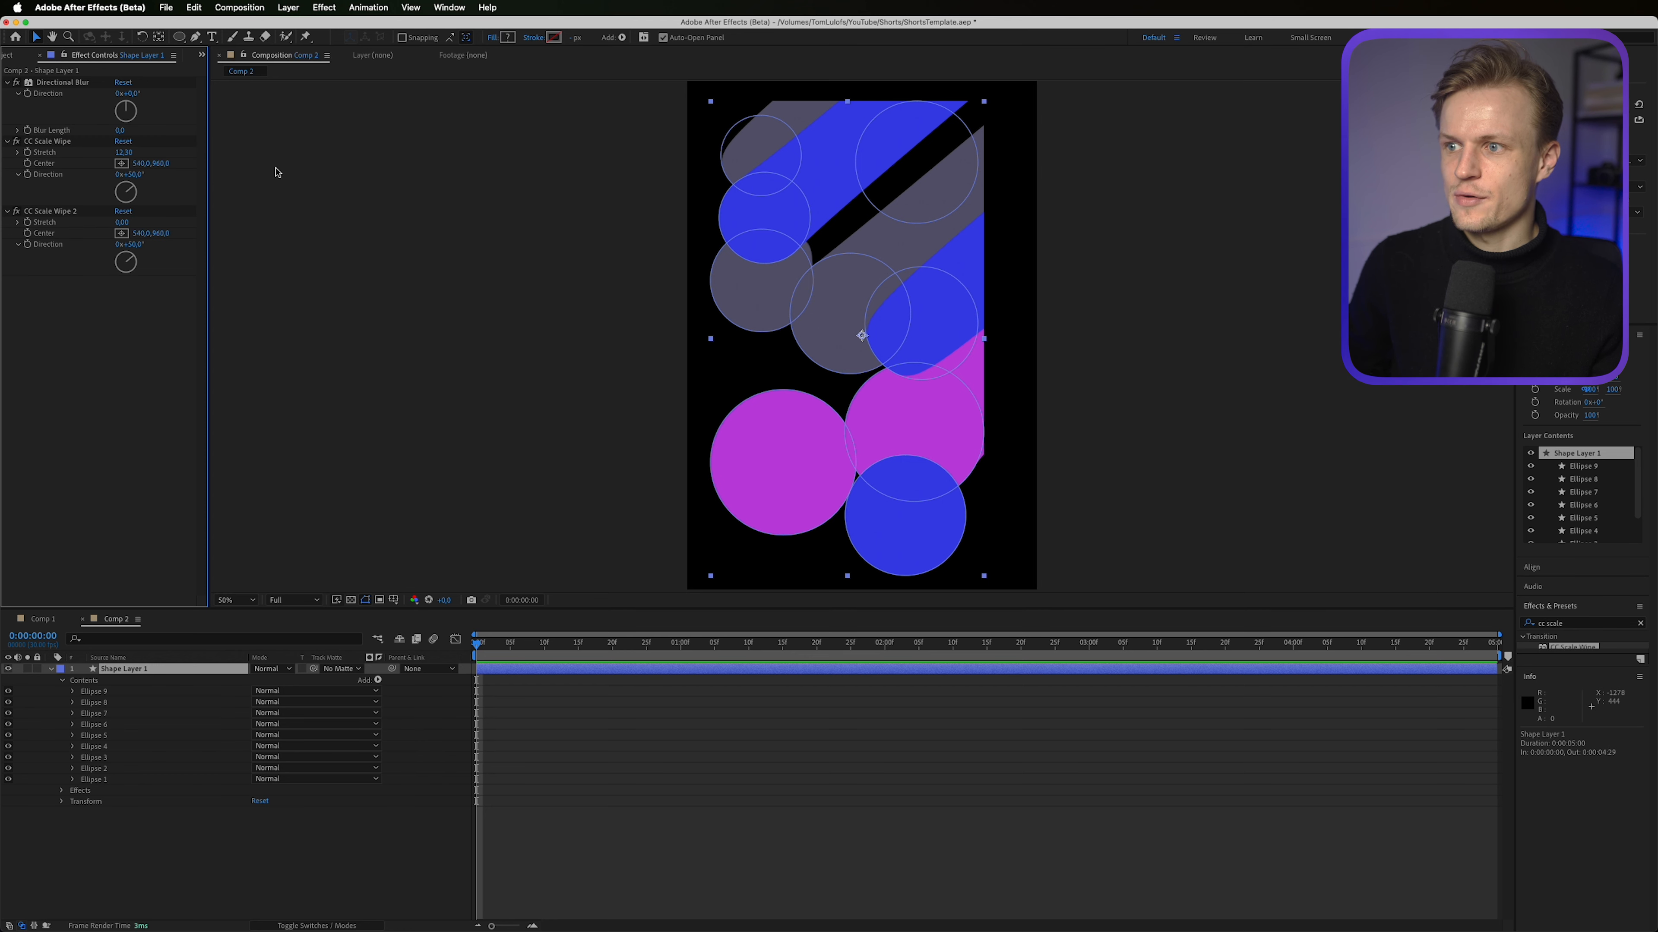
left_click_drag(136, 172, 227, 232)
mouse_move(852, 315)
left_mouse_down()
mouse_move(900, 326)
mouse_move(925, 307)
mouse_move(783, 300)
mouse_move(849, 281)
mouse_move(844, 330)
mouse_move(868, 307)
mouse_move(838, 284)
mouse_move(851, 295)
left_mouse_up()
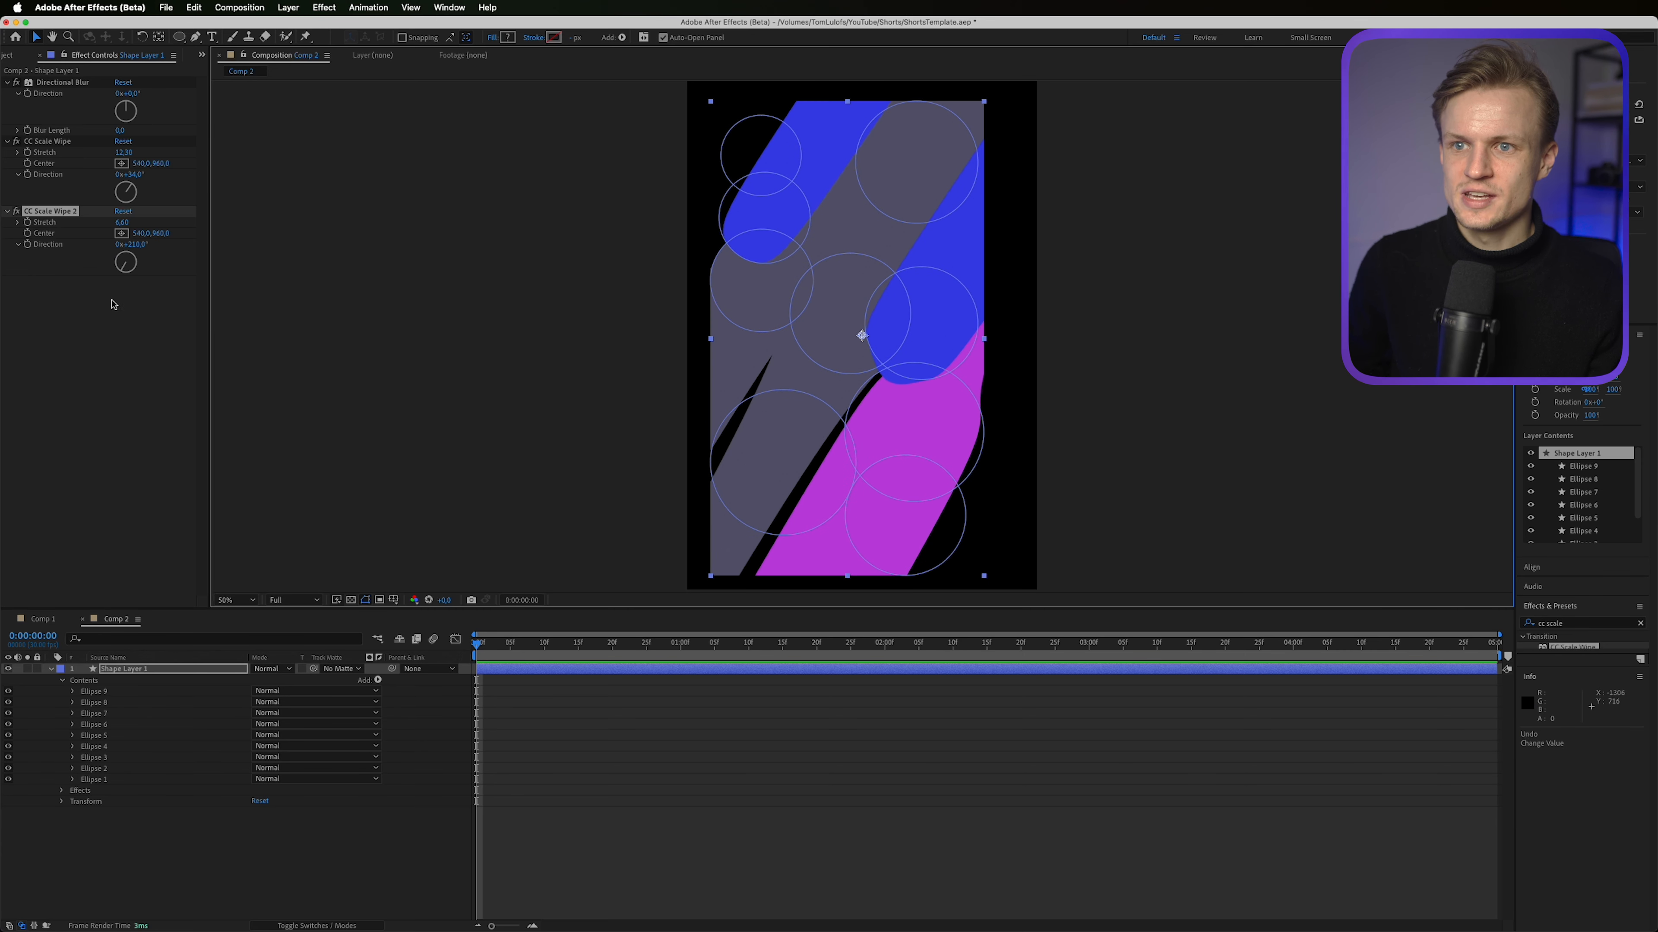
left_click(113, 304)
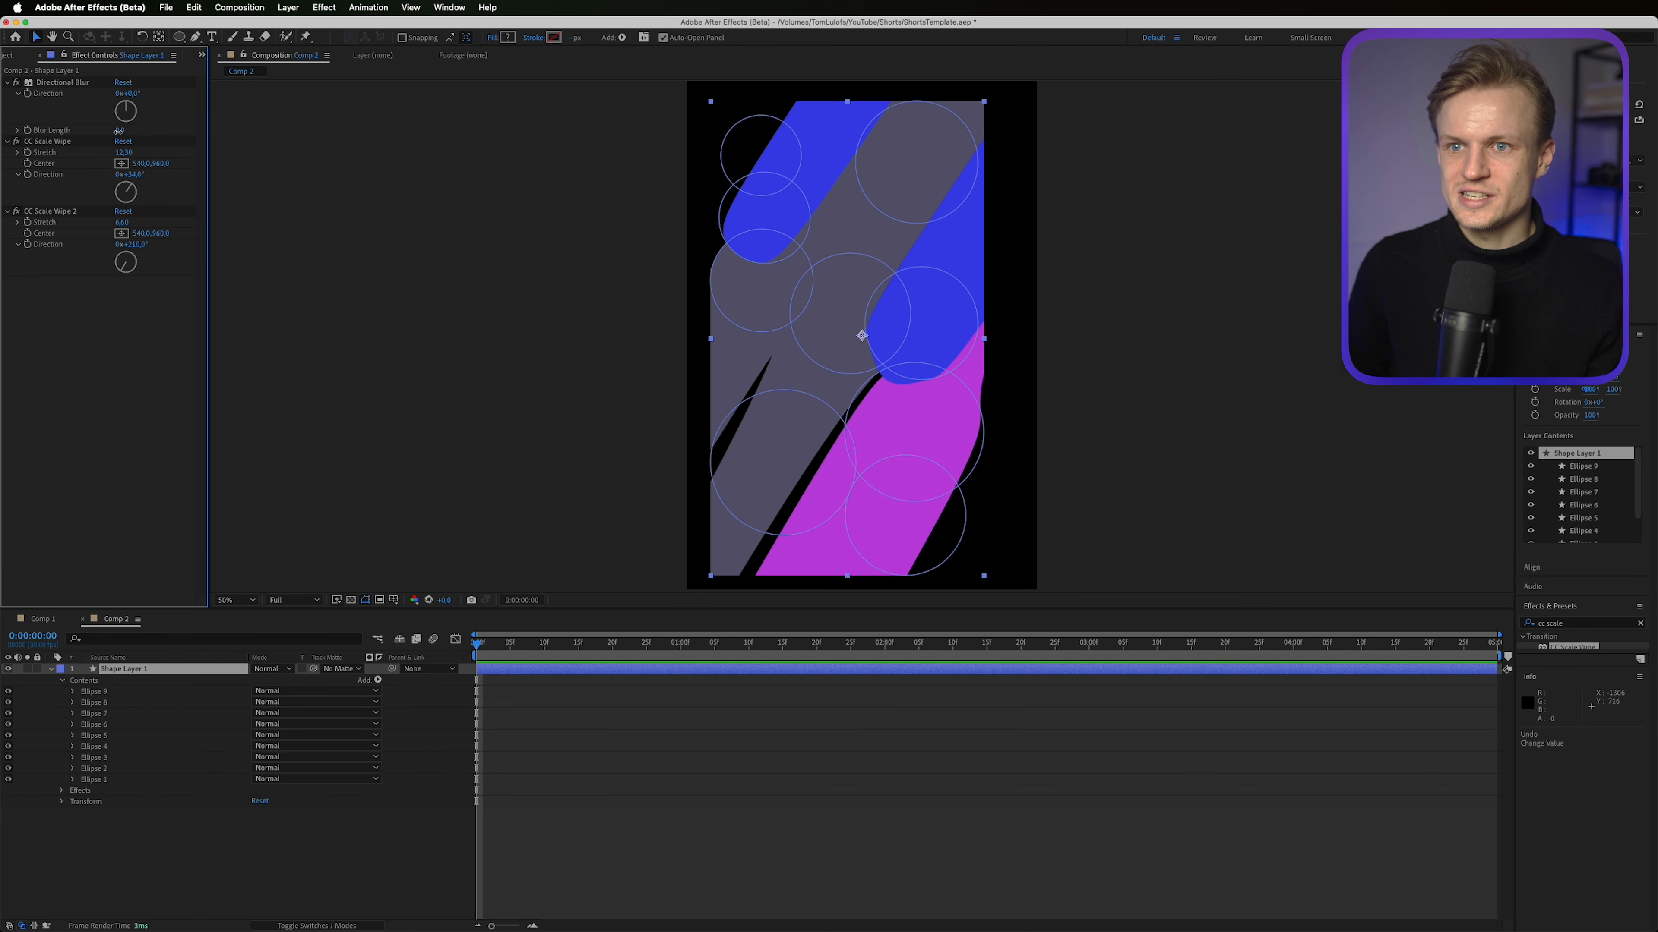
Step: Set the Directional Blur's Blur Length to 244 and its Direction to -114°
left_click_drag(118, 131, 911, 71)
left_click_drag(1137, 58, 1589, 54)
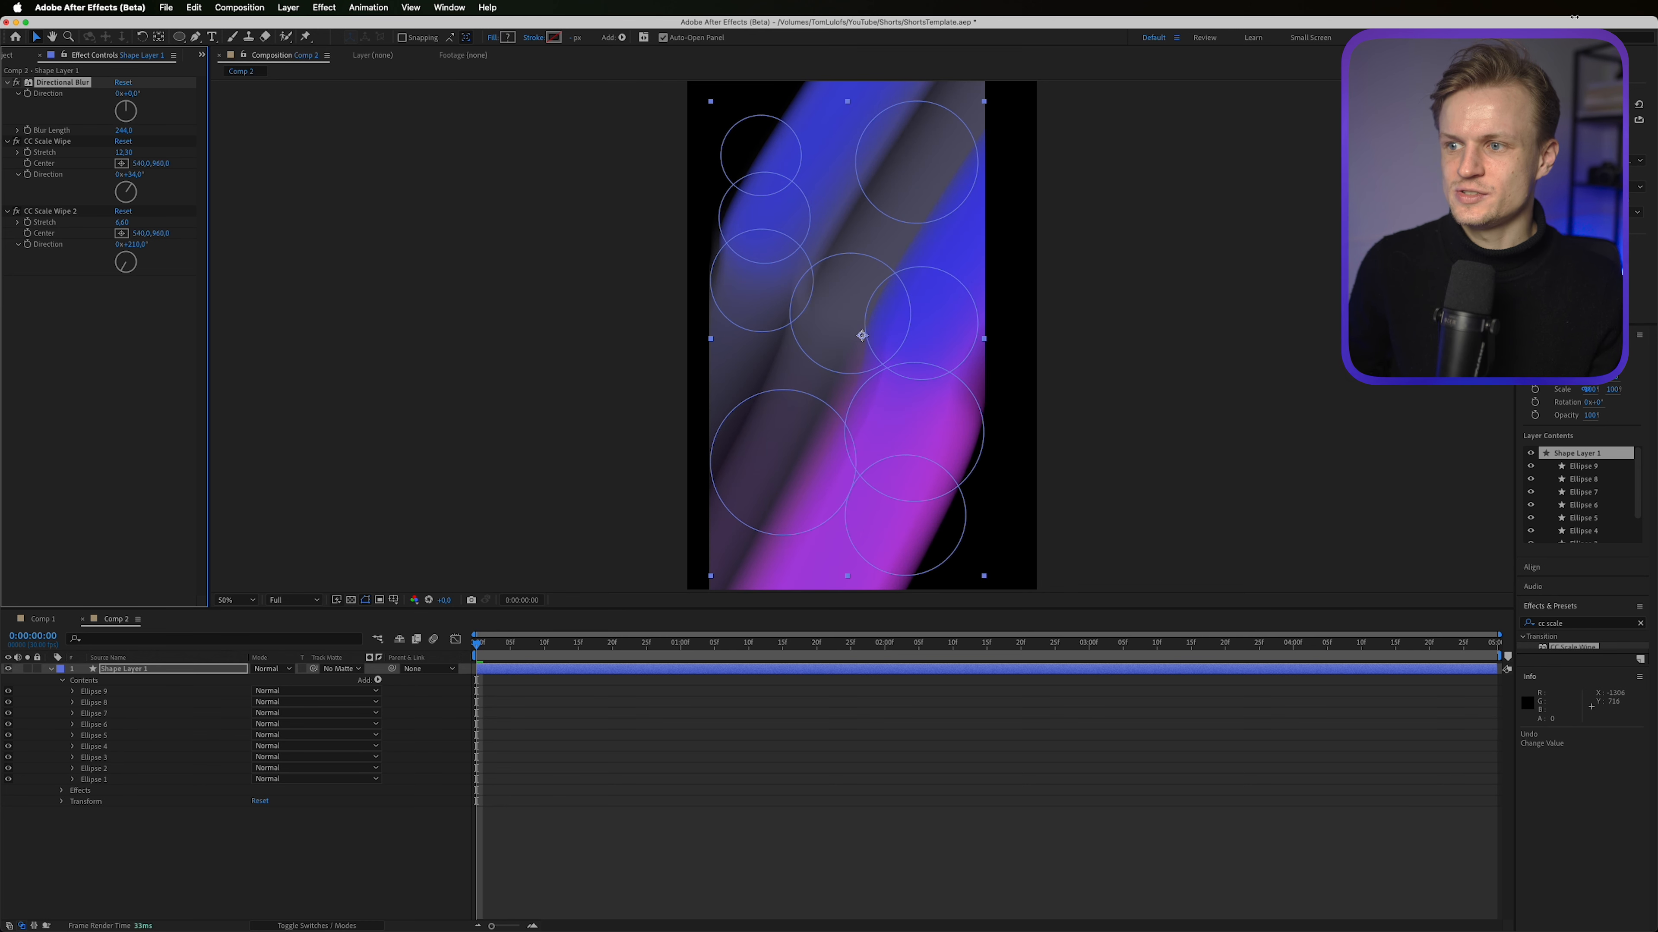
left_click_drag(130, 94, 58, 96)
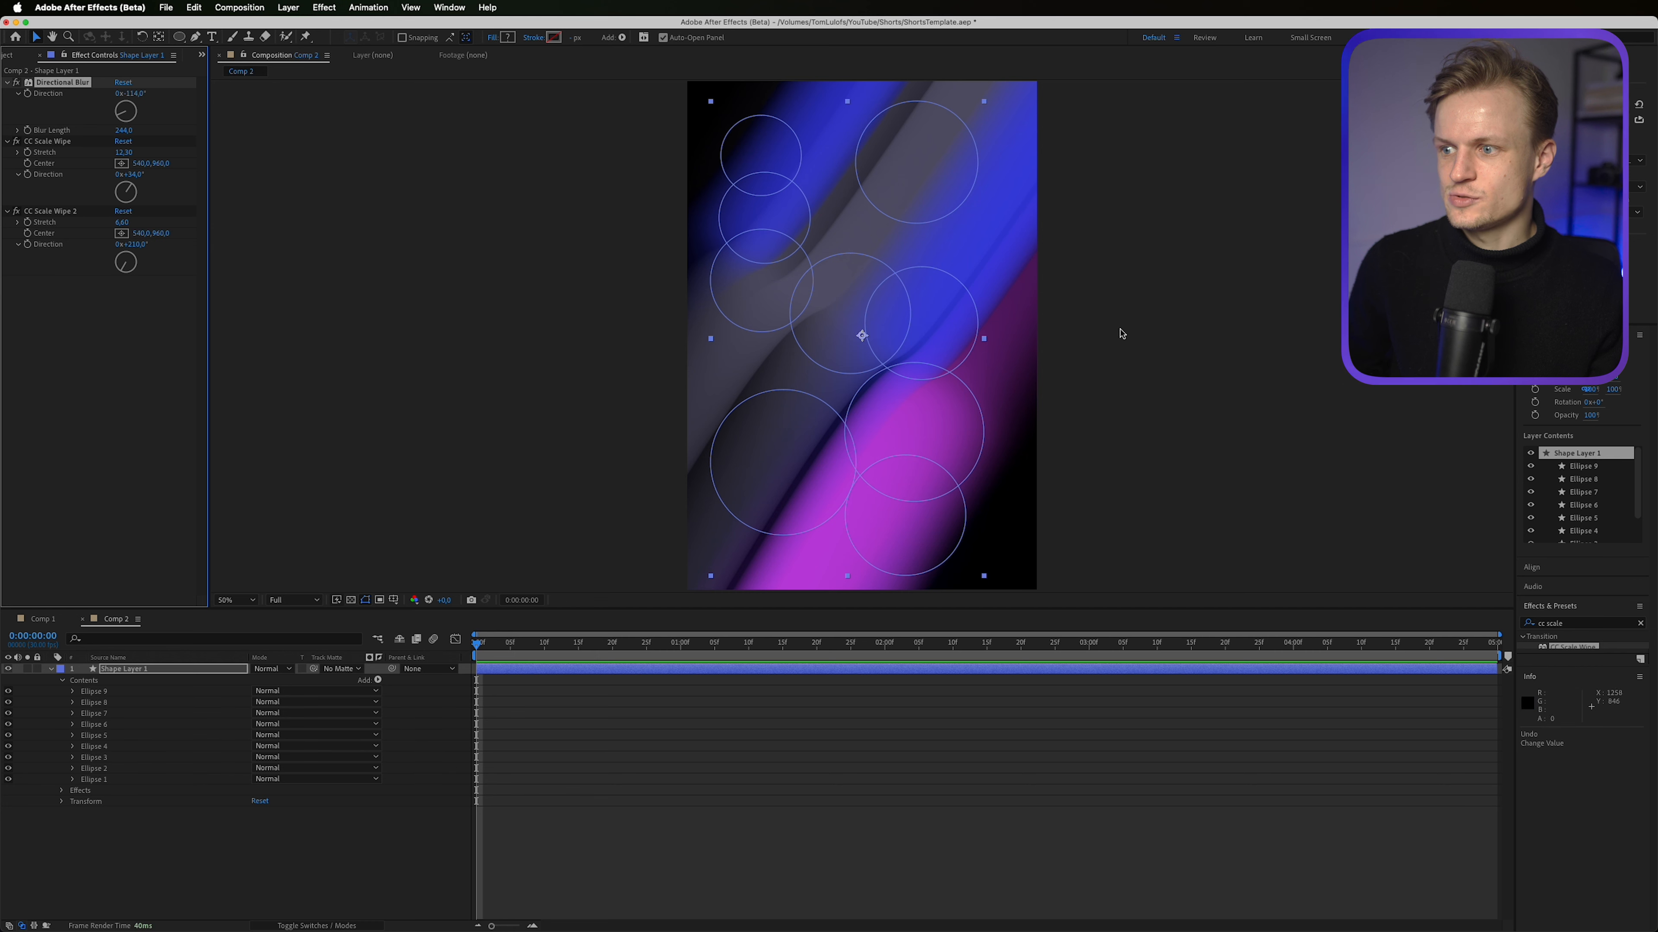
left_click(780, 766)
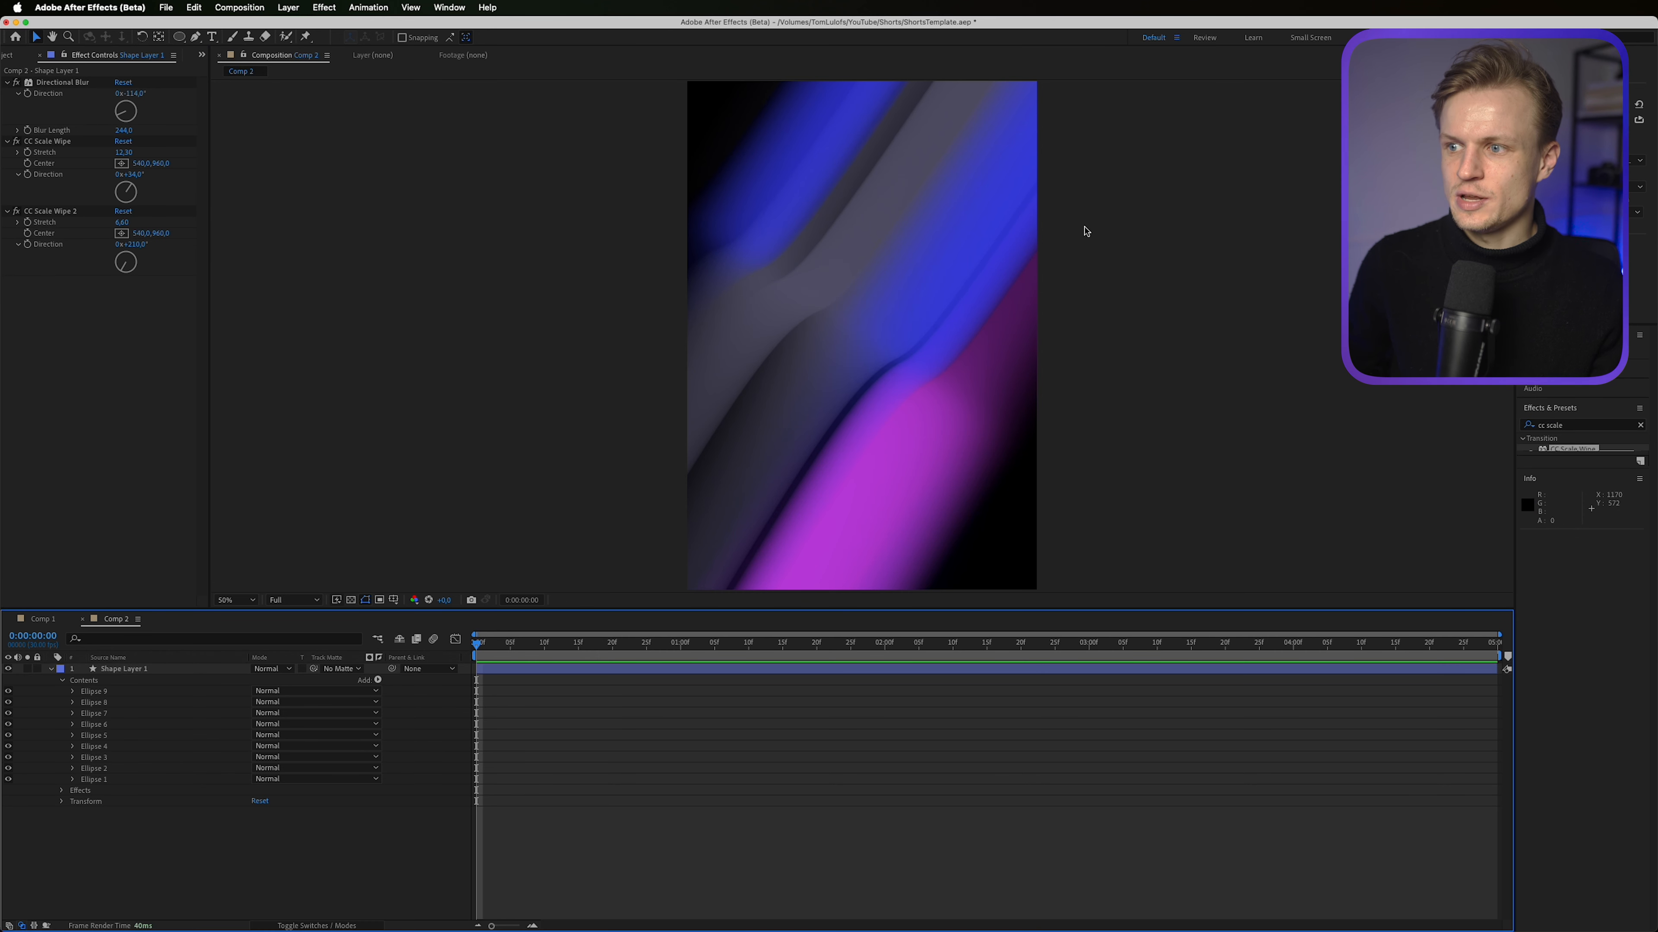
Step: Create a composition-sized solid in the medium blue sampled from the artwork and place it below the shape layer
left_click(288, 8)
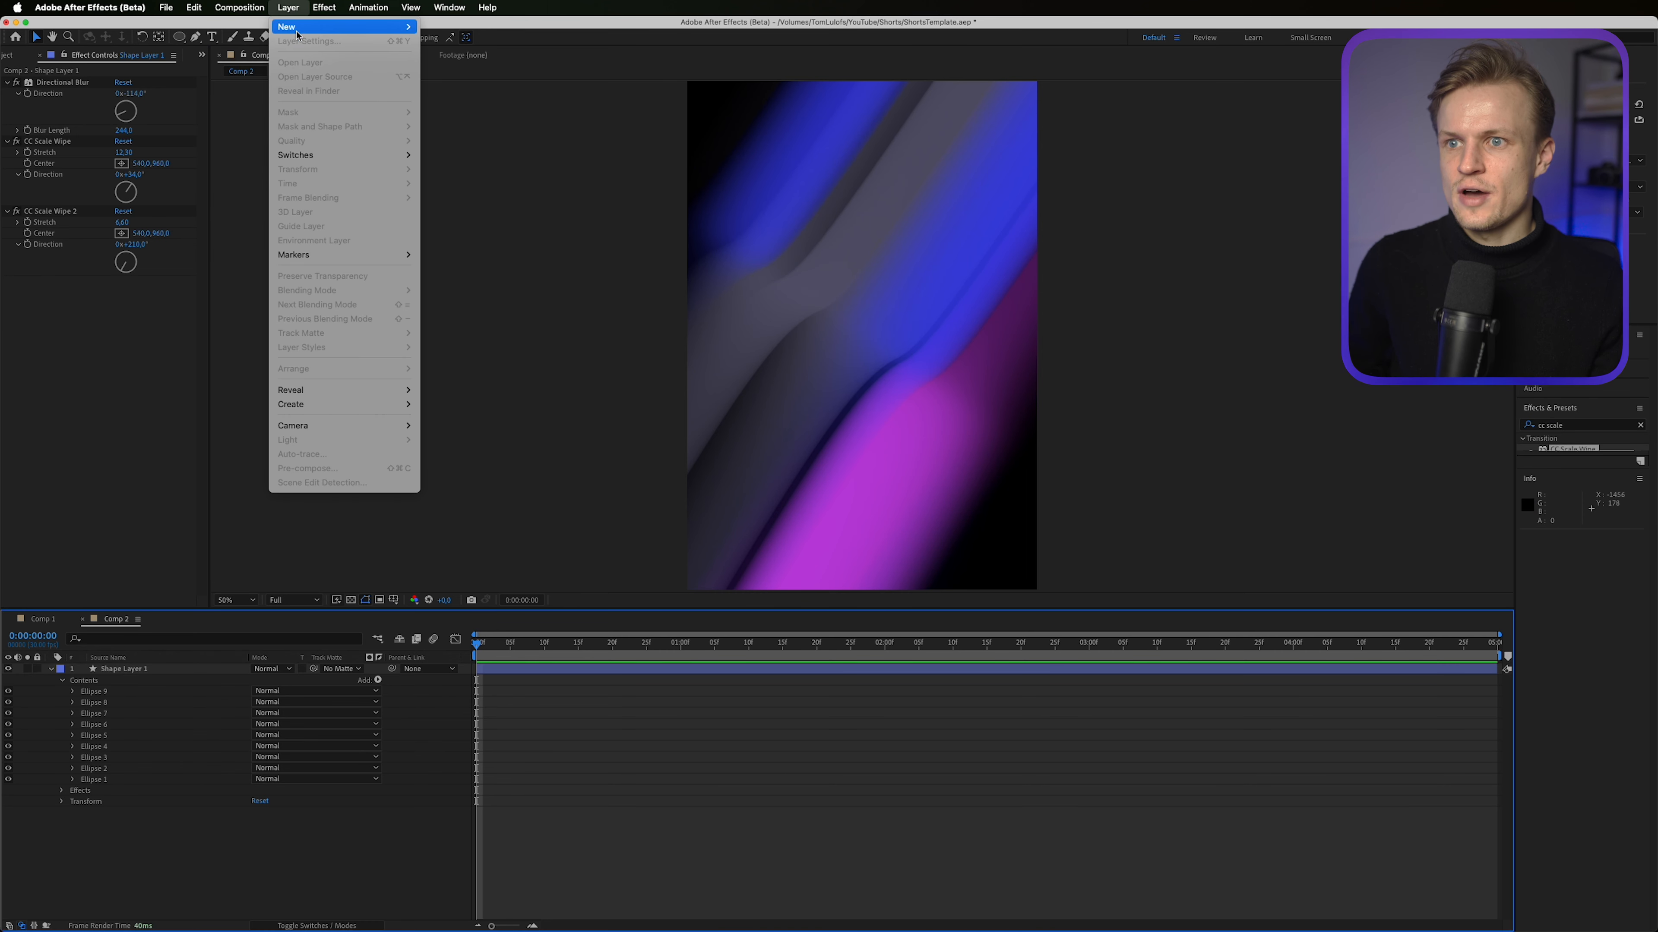
mouse_move(392, 28)
left_click(438, 41)
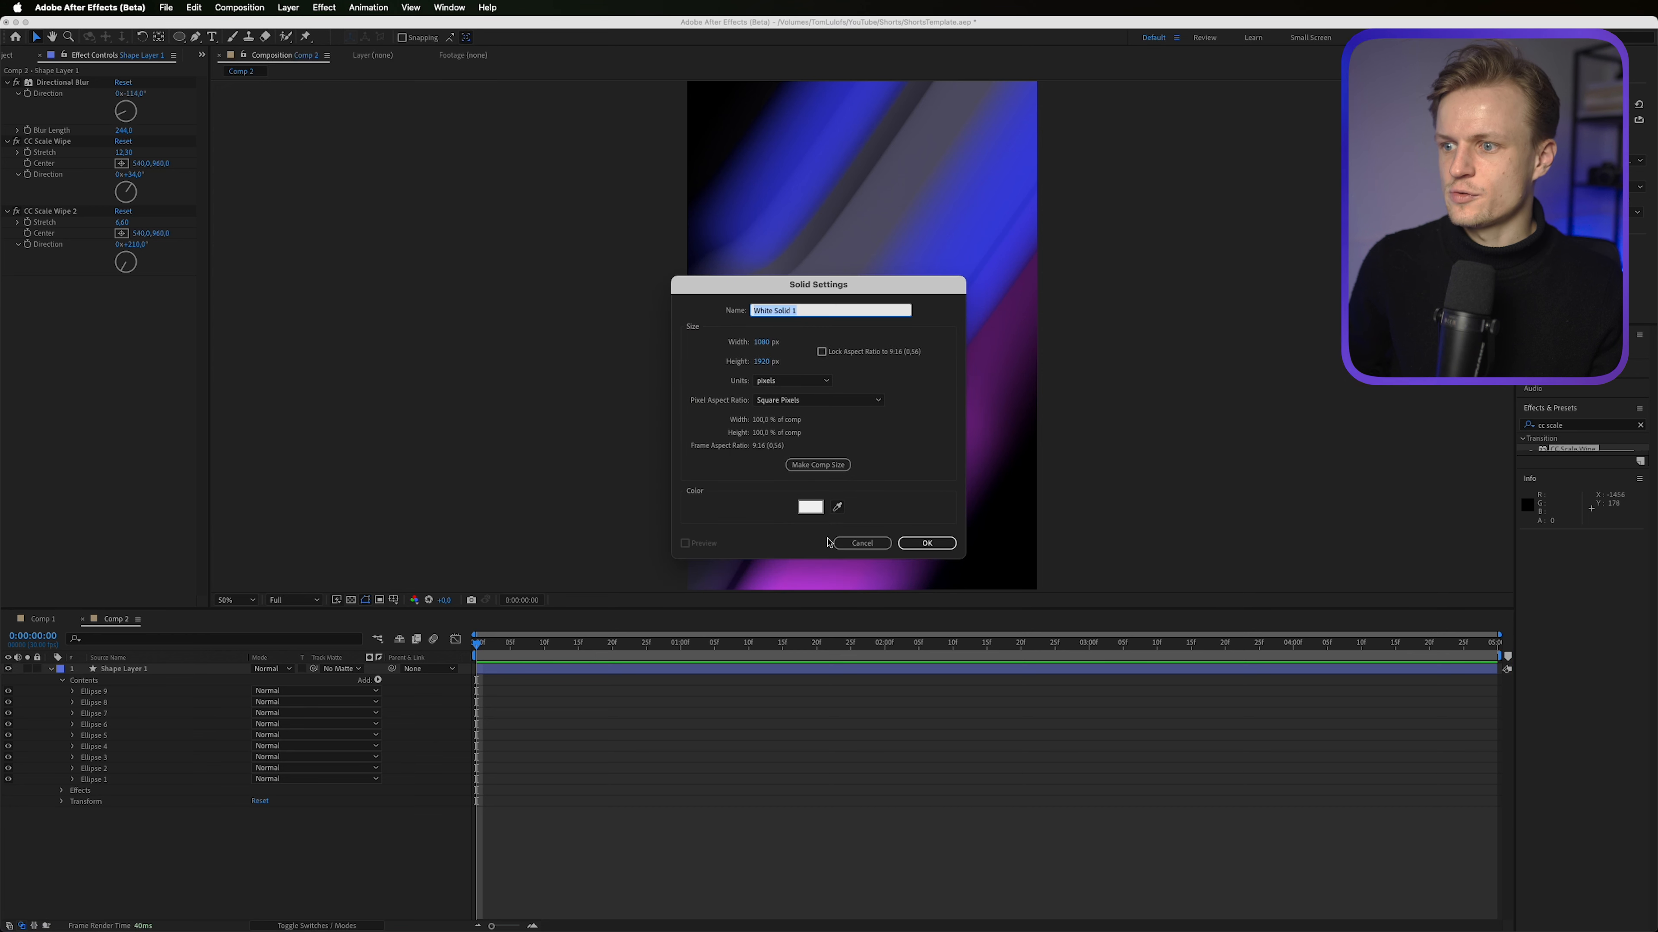
left_click(836, 507)
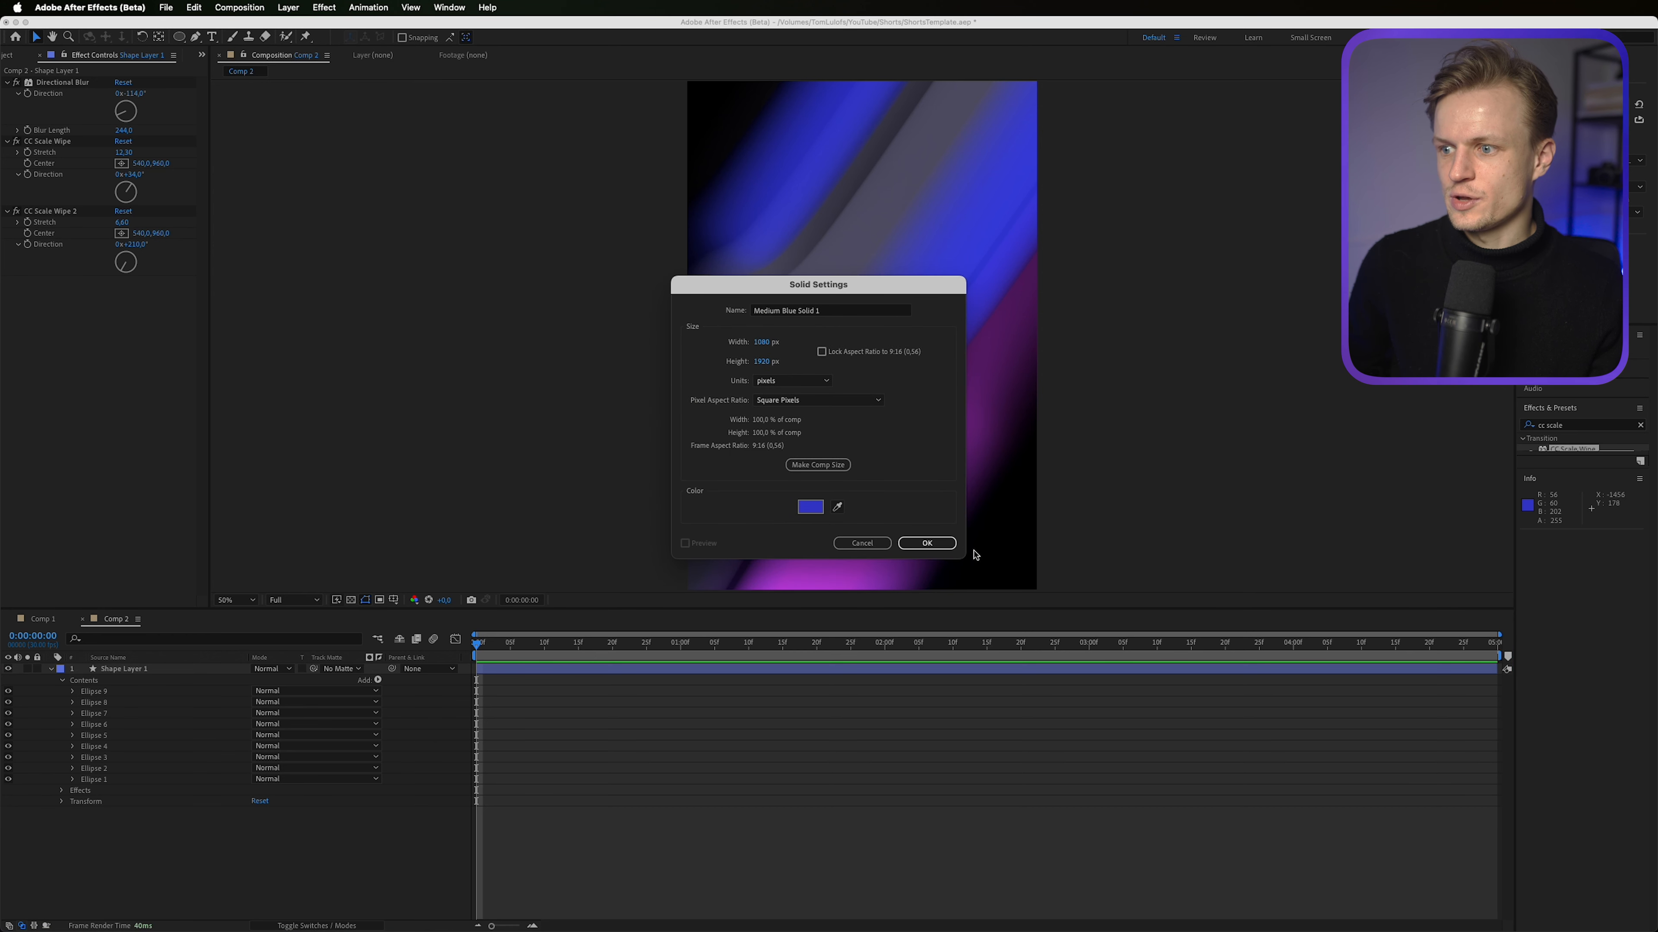
left_click(926, 543)
left_click_drag(130, 669, 150, 852)
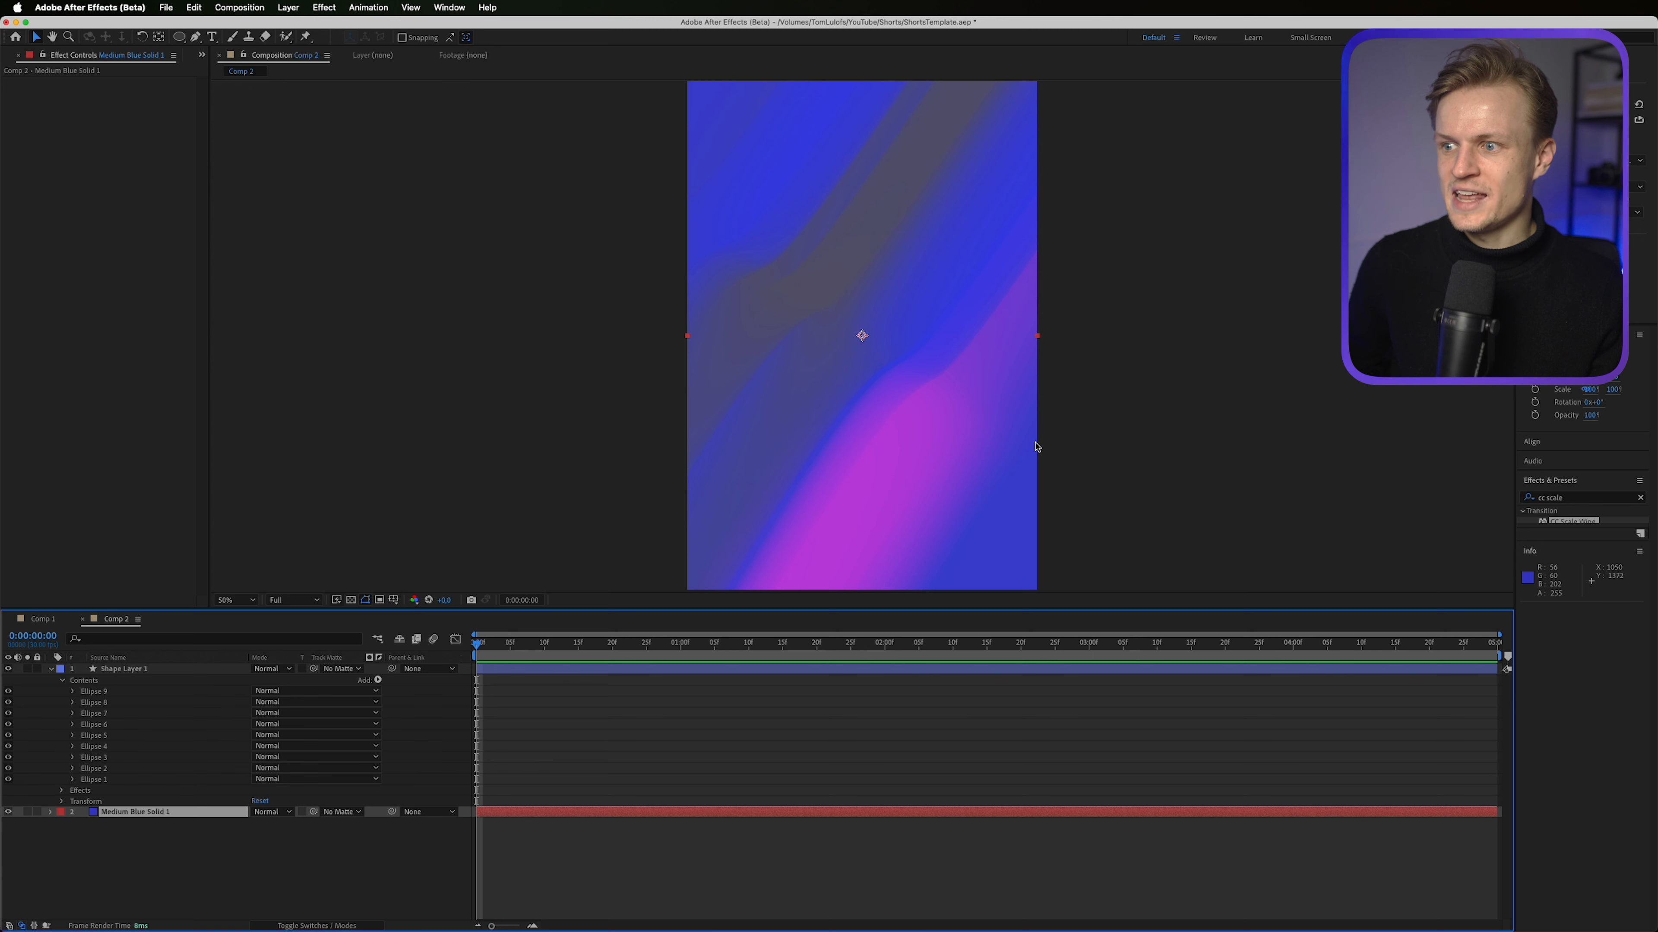
Step: Apply Gaussian Blur to the shape layer and raise its Blurriness to about 125
left_click(256, 672)
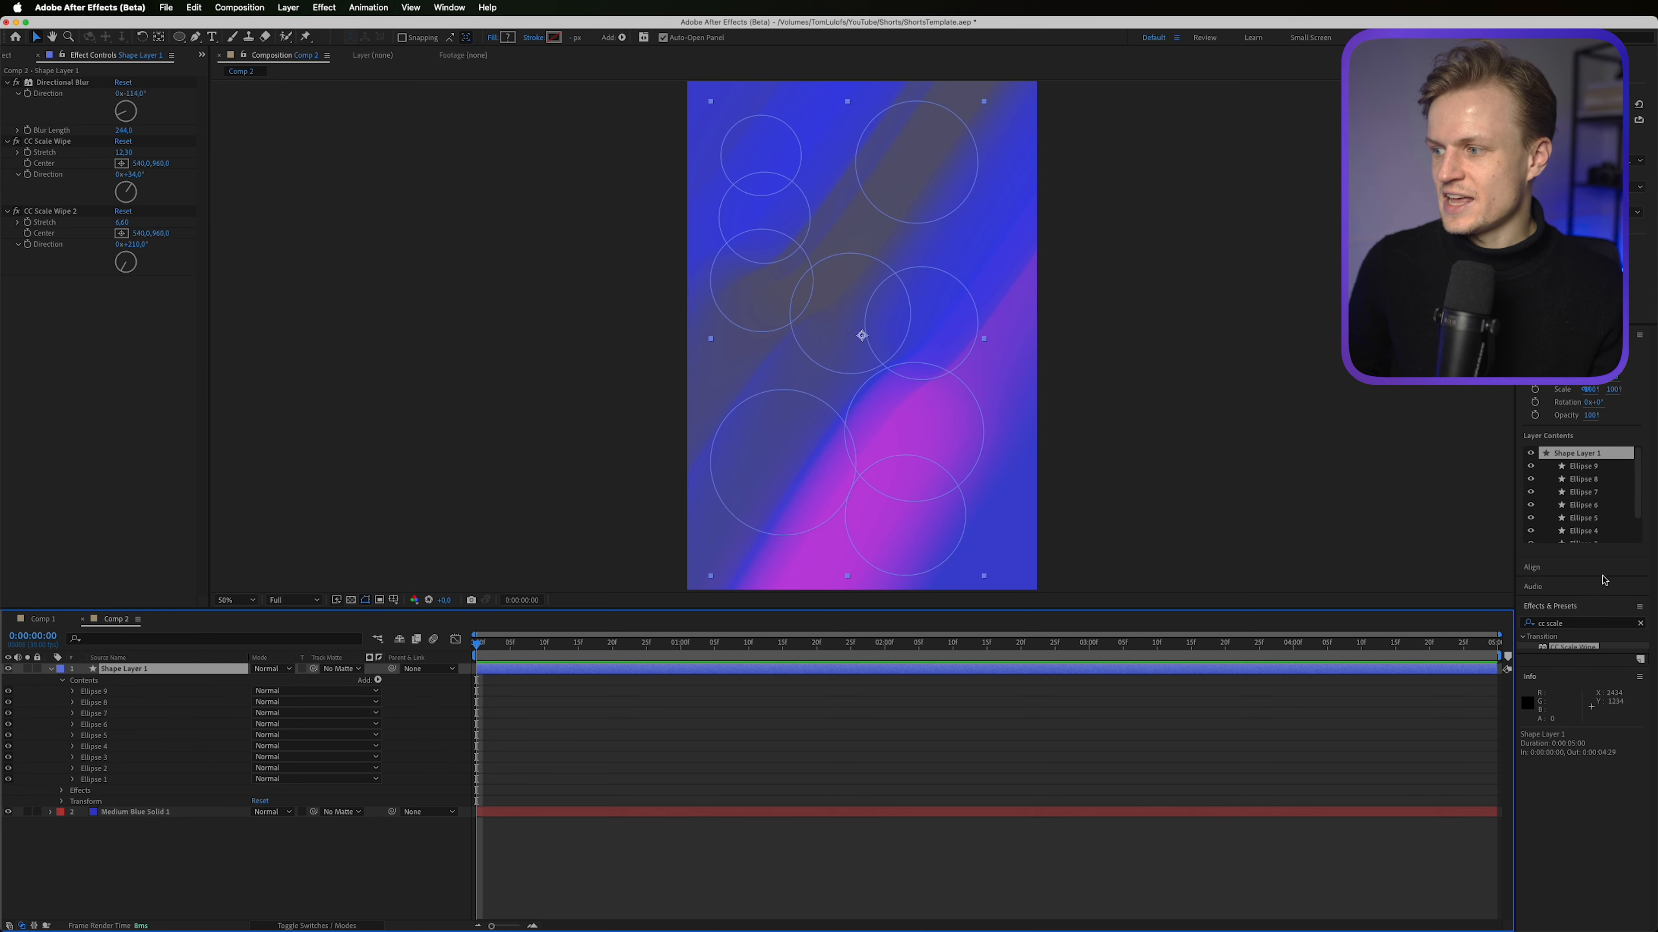
left_click(1595, 624)
type("ga")
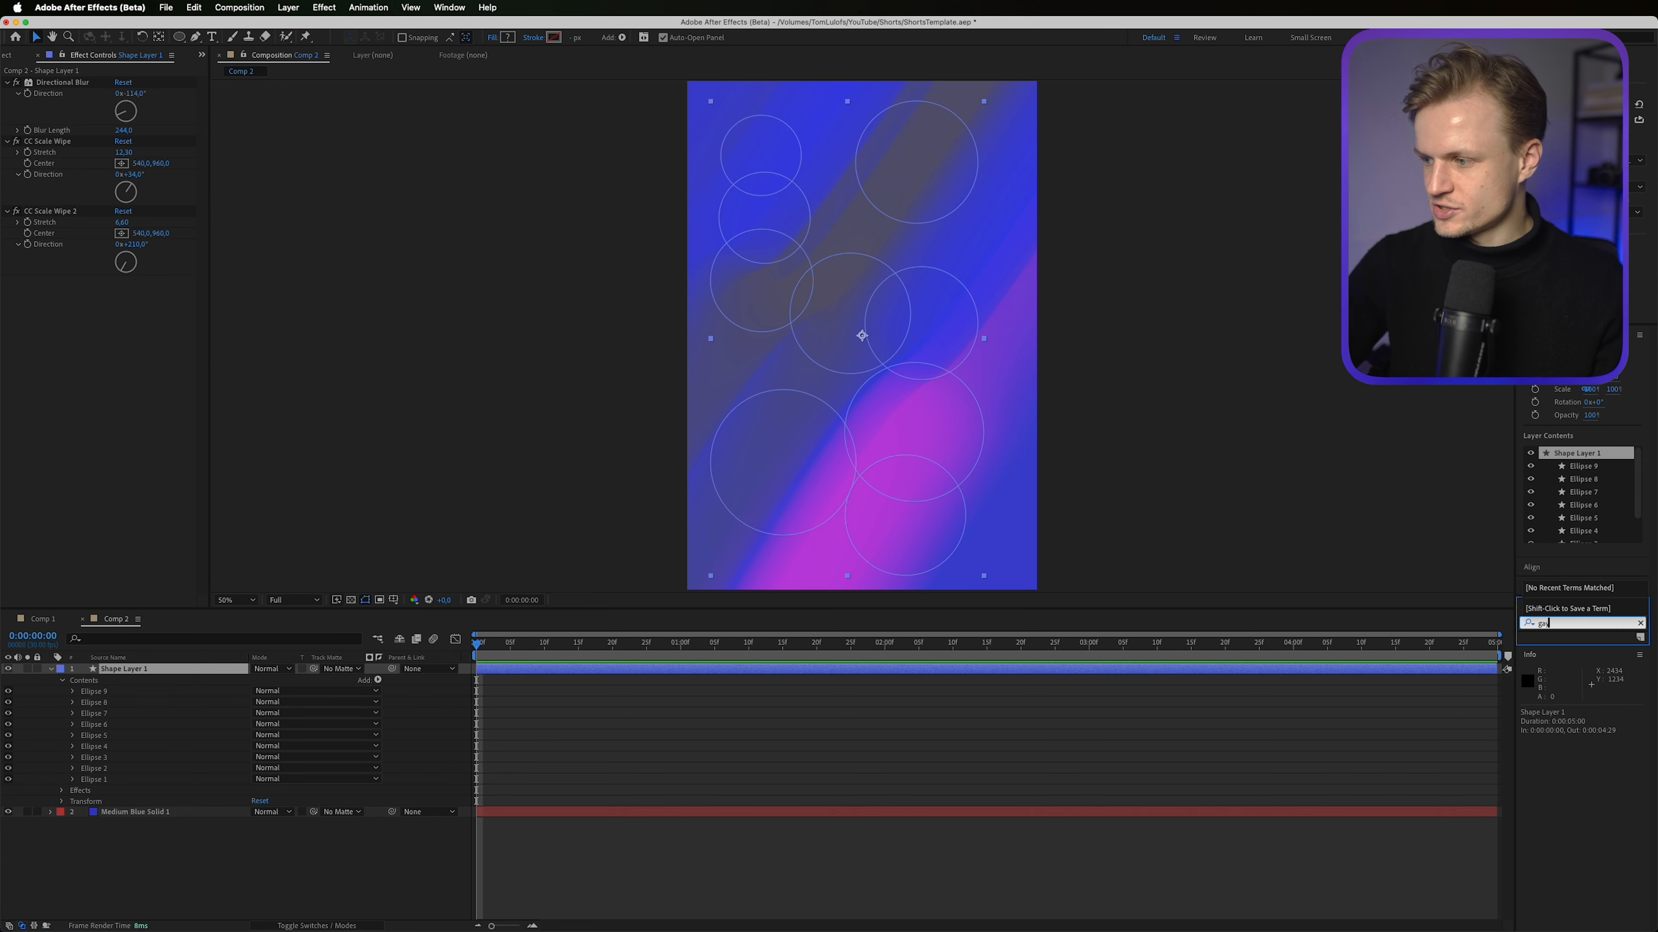
type("us")
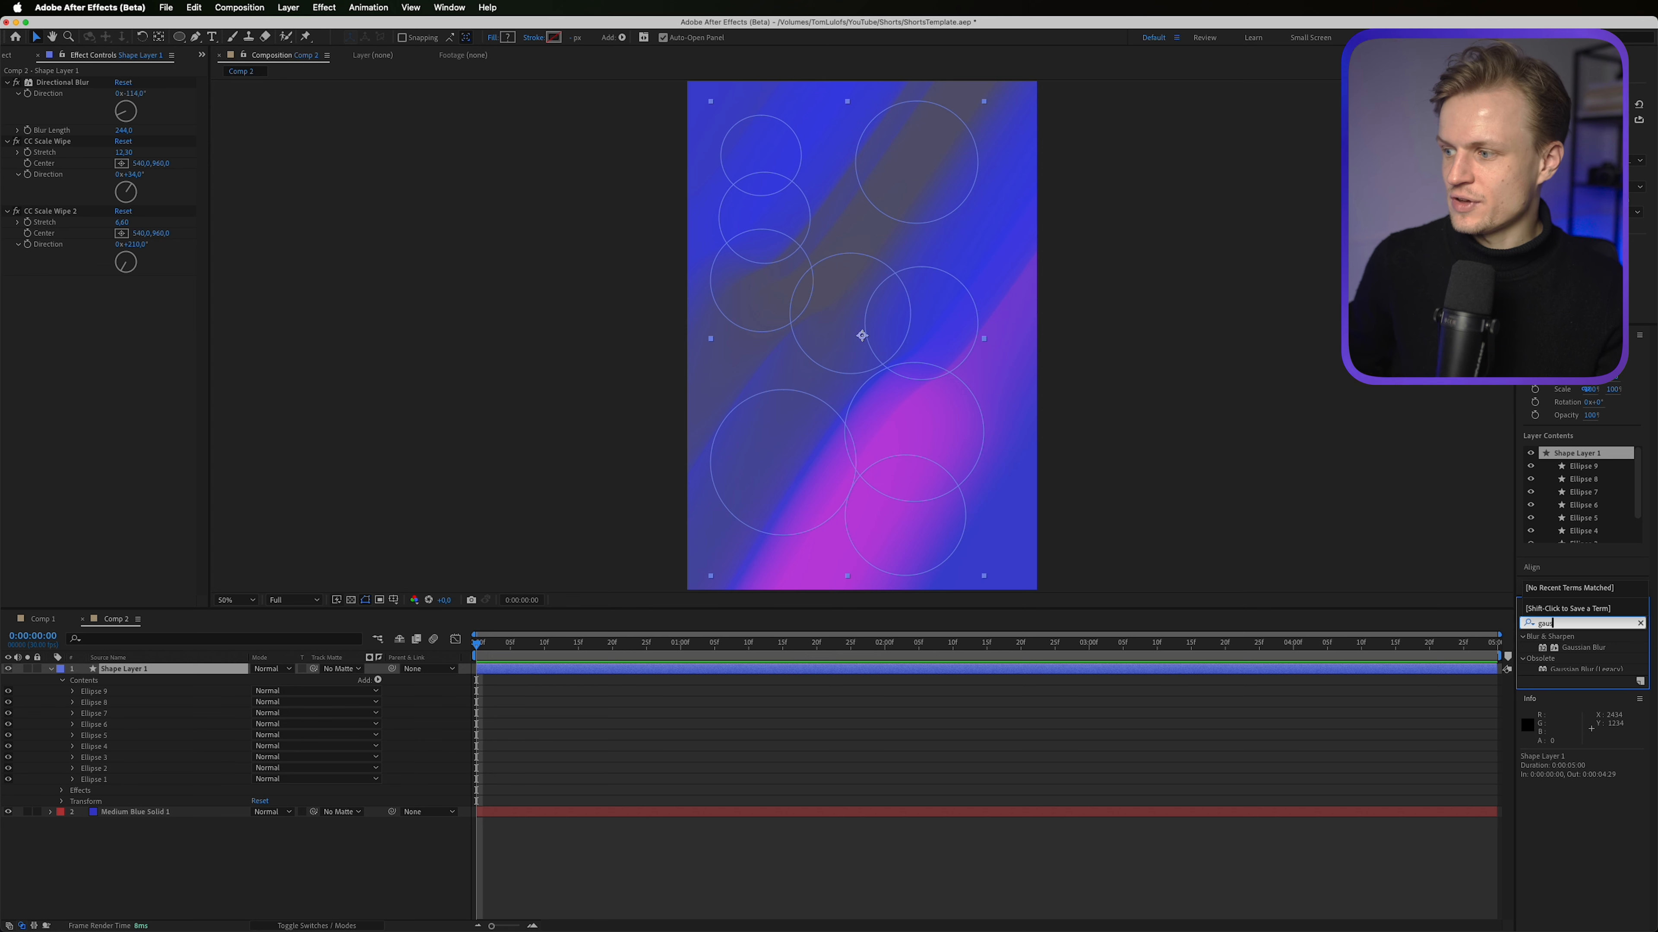
double_click(1571, 648)
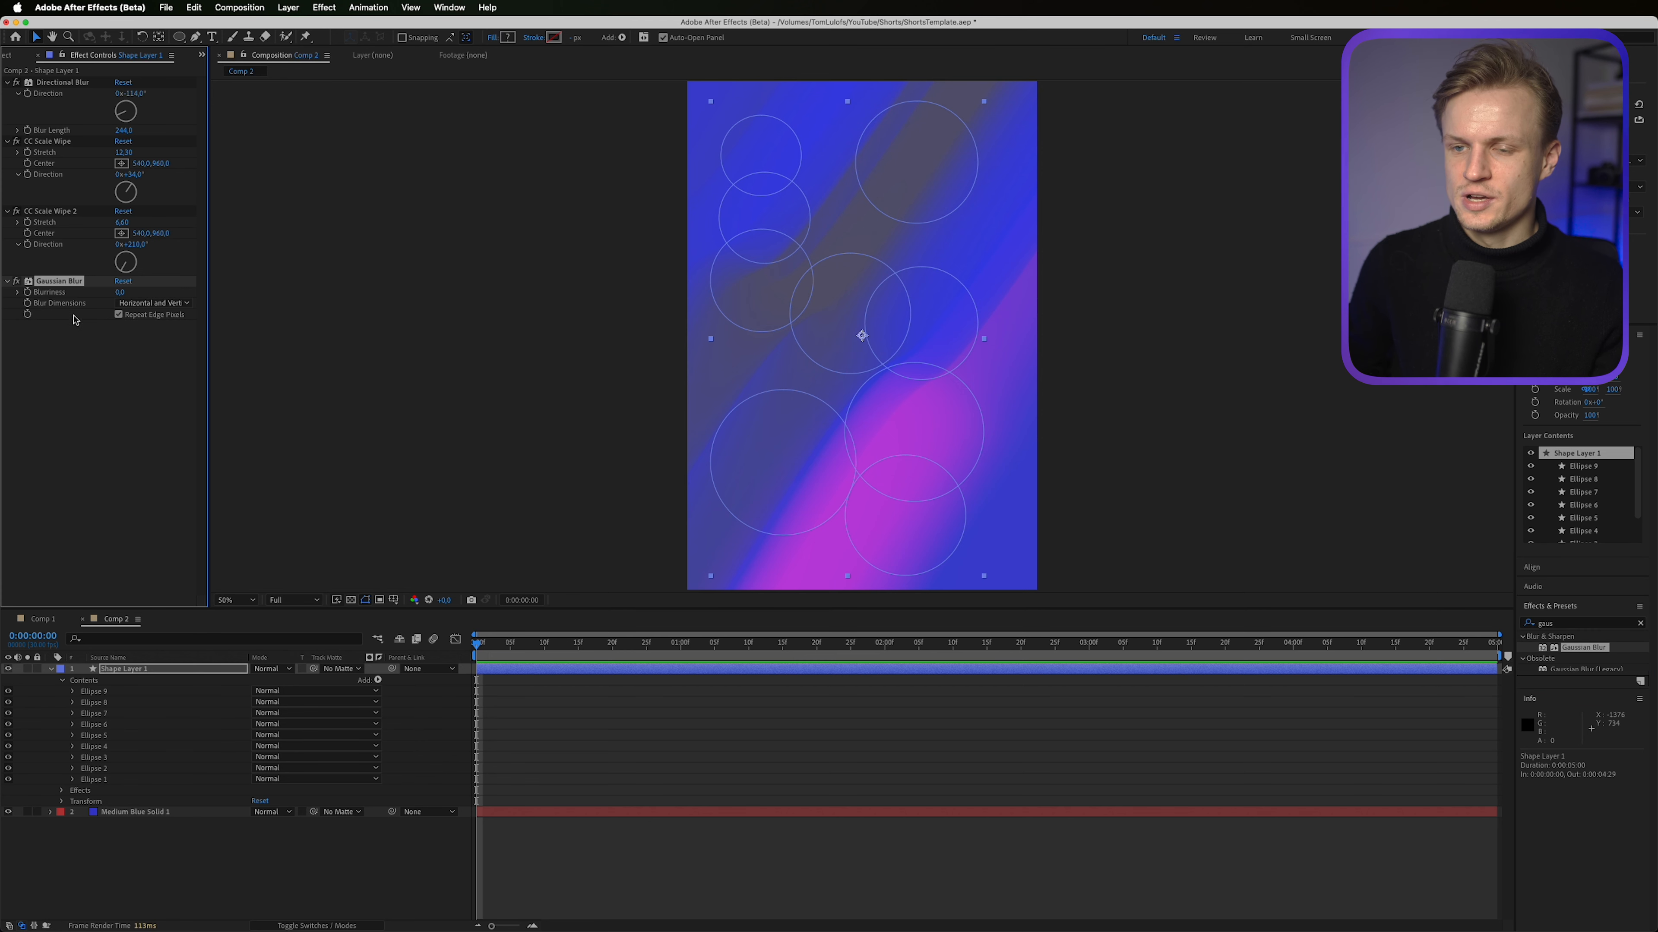
left_click_drag(121, 293, 280, 289)
left_click_drag(528, 277, 821, 273)
left_click(788, 740)
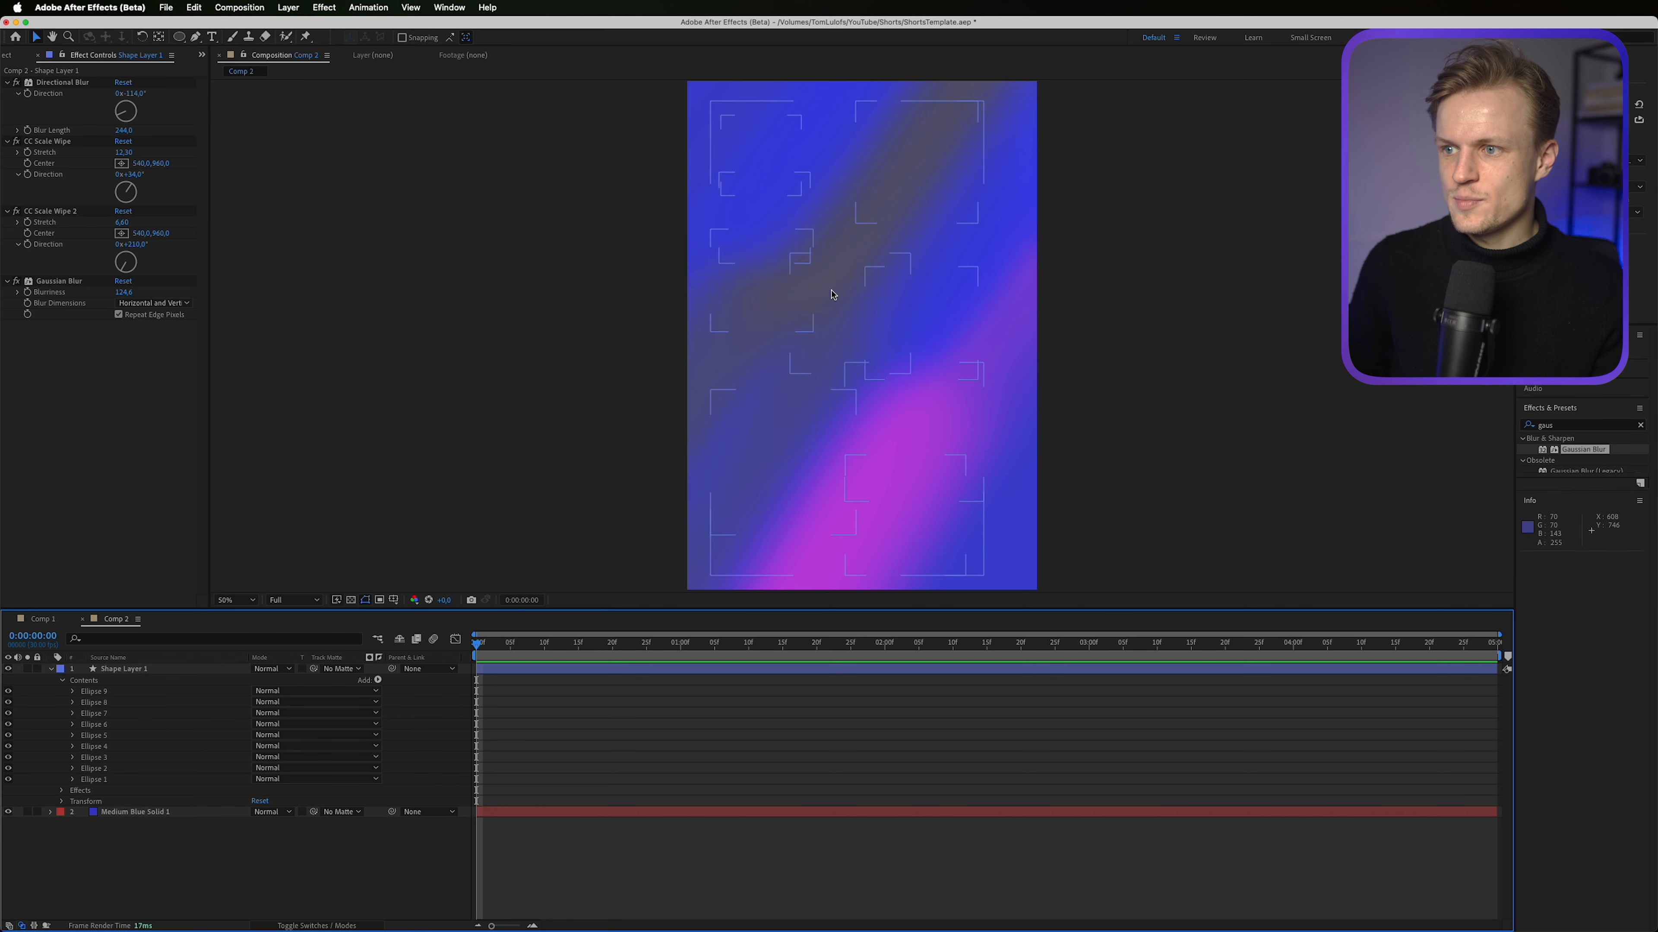
scroll(781, 317, "up", 1)
left_click_drag(749, 280, 575, 605)
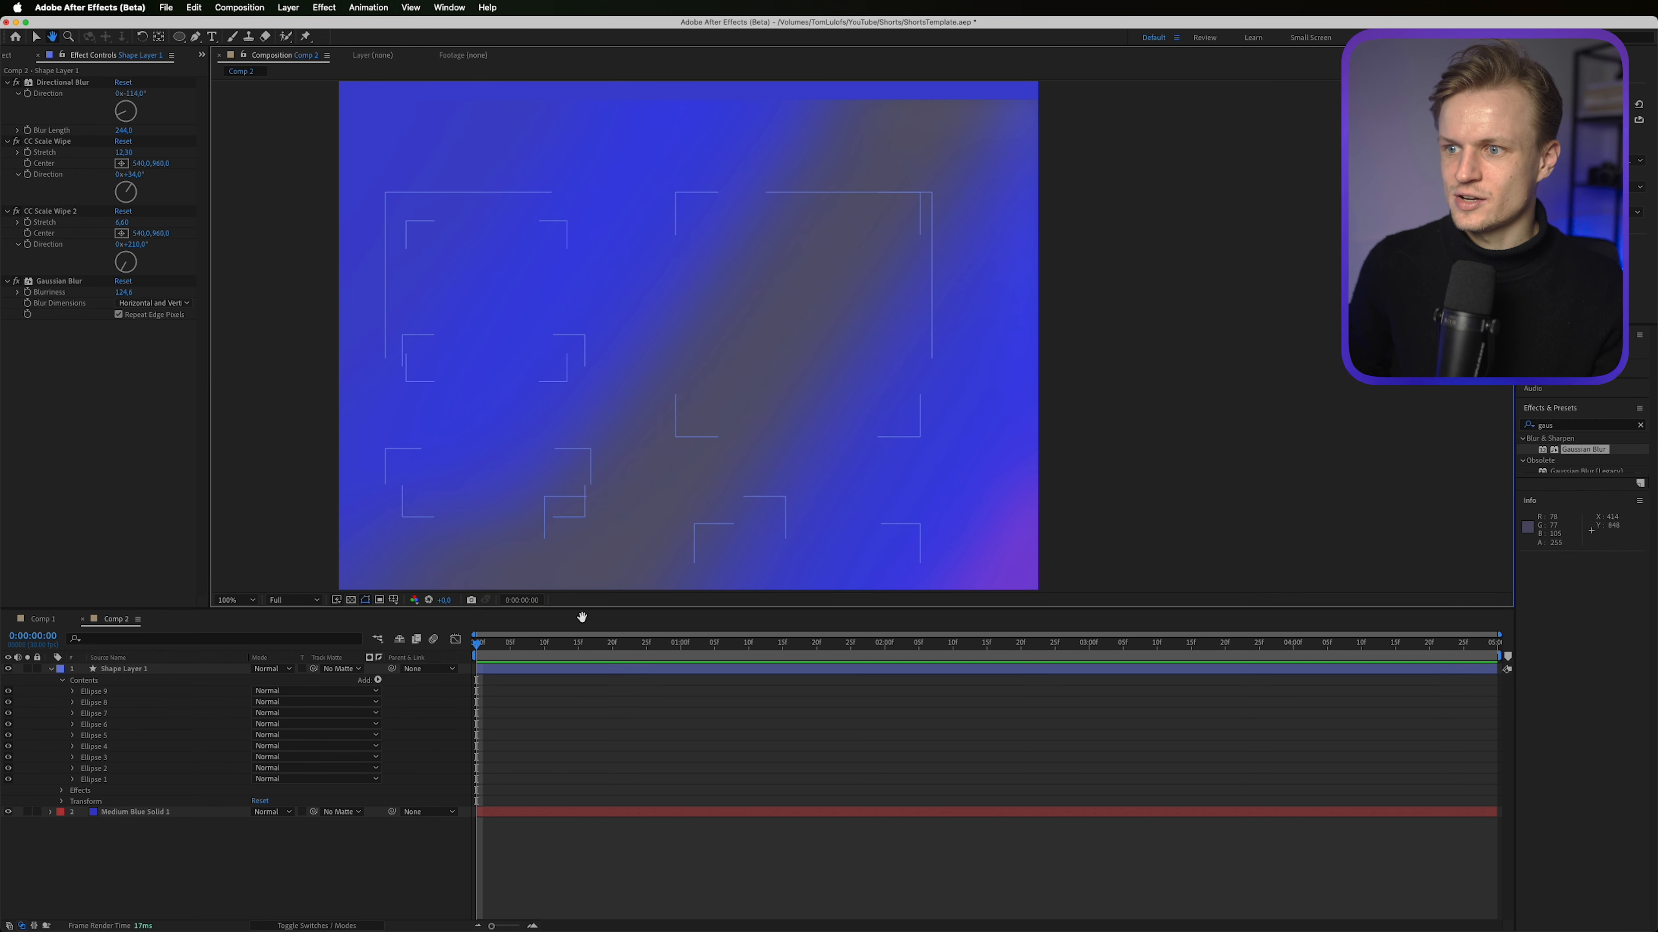
left_click_drag(900, 296, 1036, 125)
scroll(956, 282, "down", 1)
left_click_drag(923, 289, 952, 255)
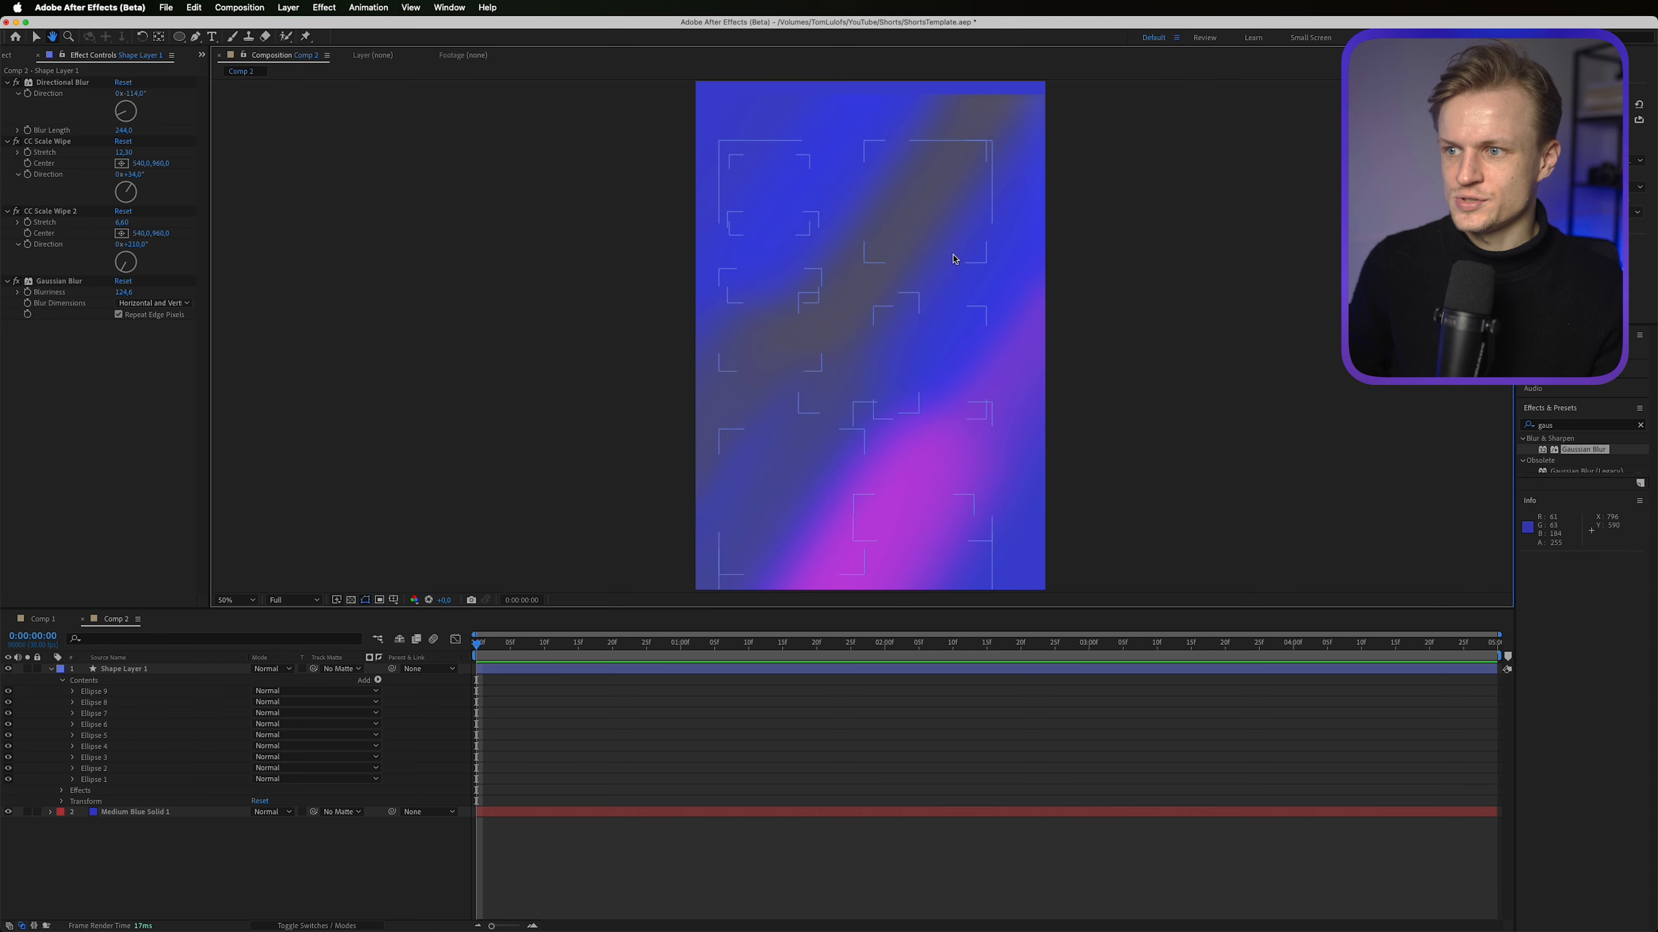
Step: Disable the shape layer's effects and hide the blue solid so the original circles can be edited
left_click(98, 747)
left_click(91, 802)
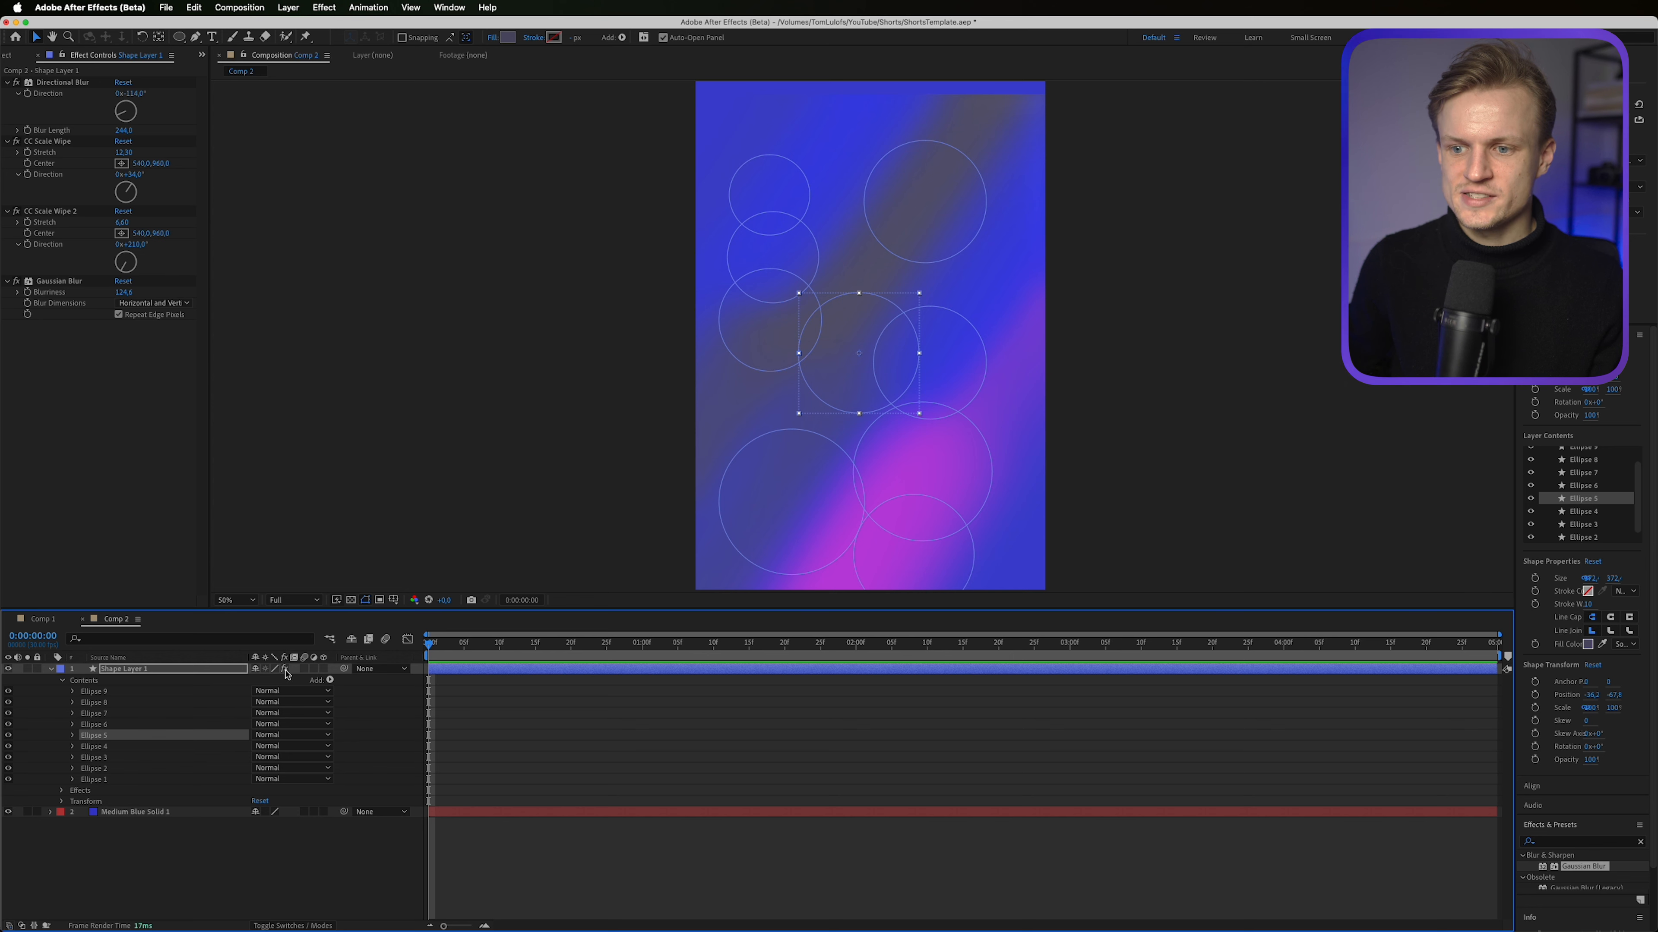
left_click(284, 669)
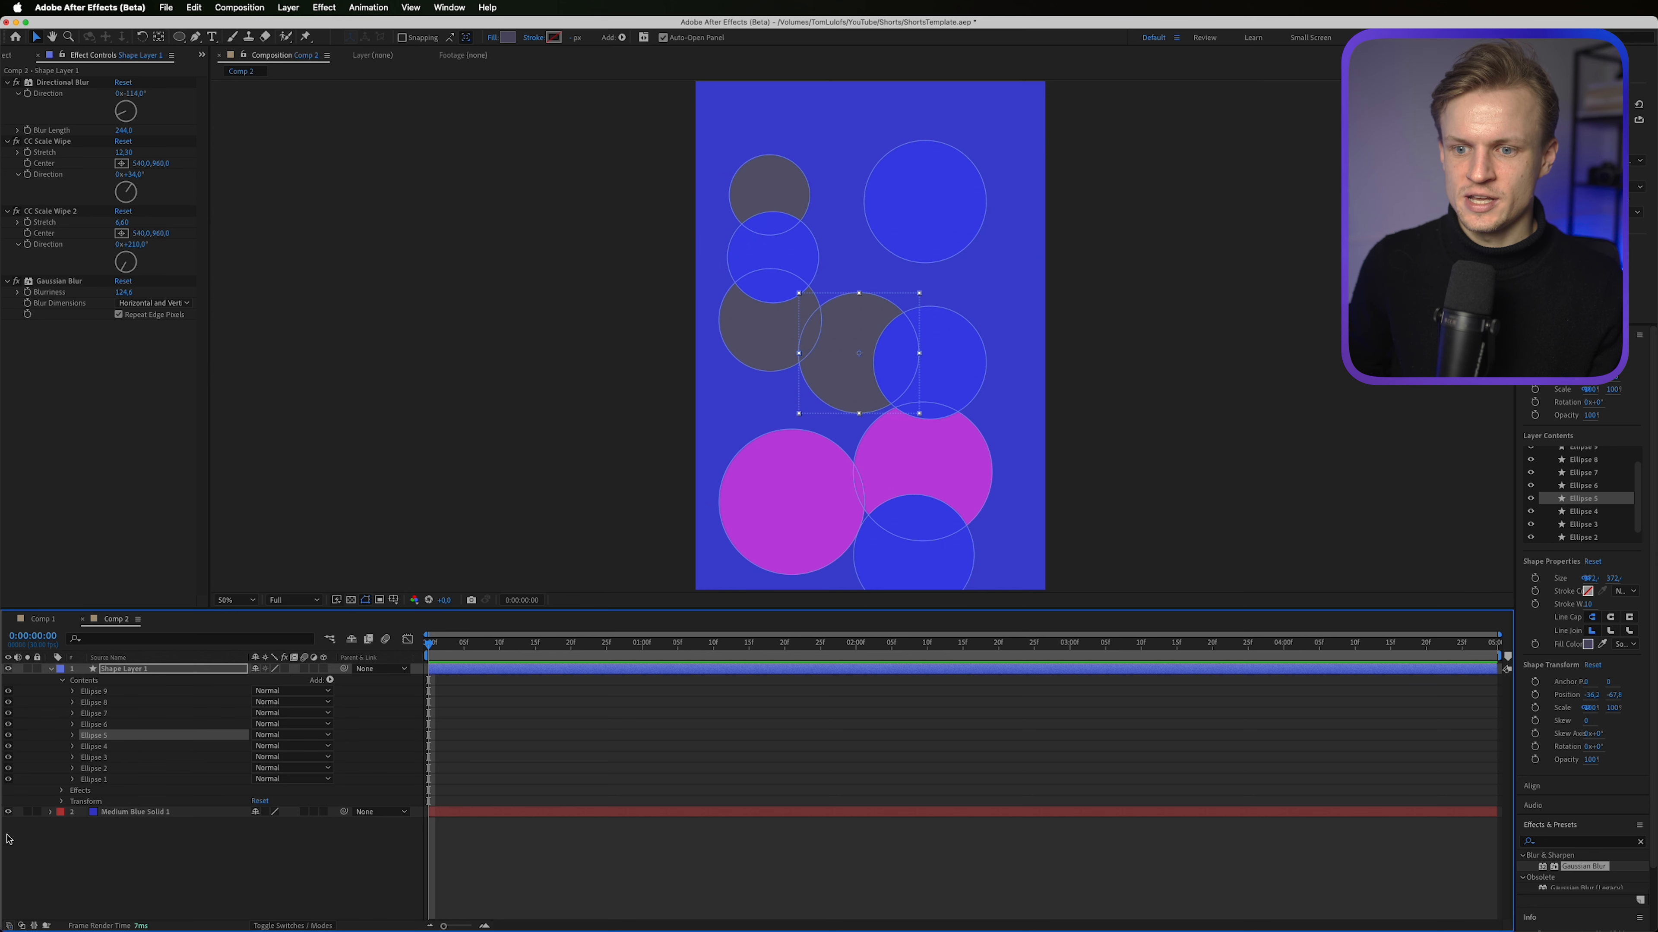
left_click(8, 812)
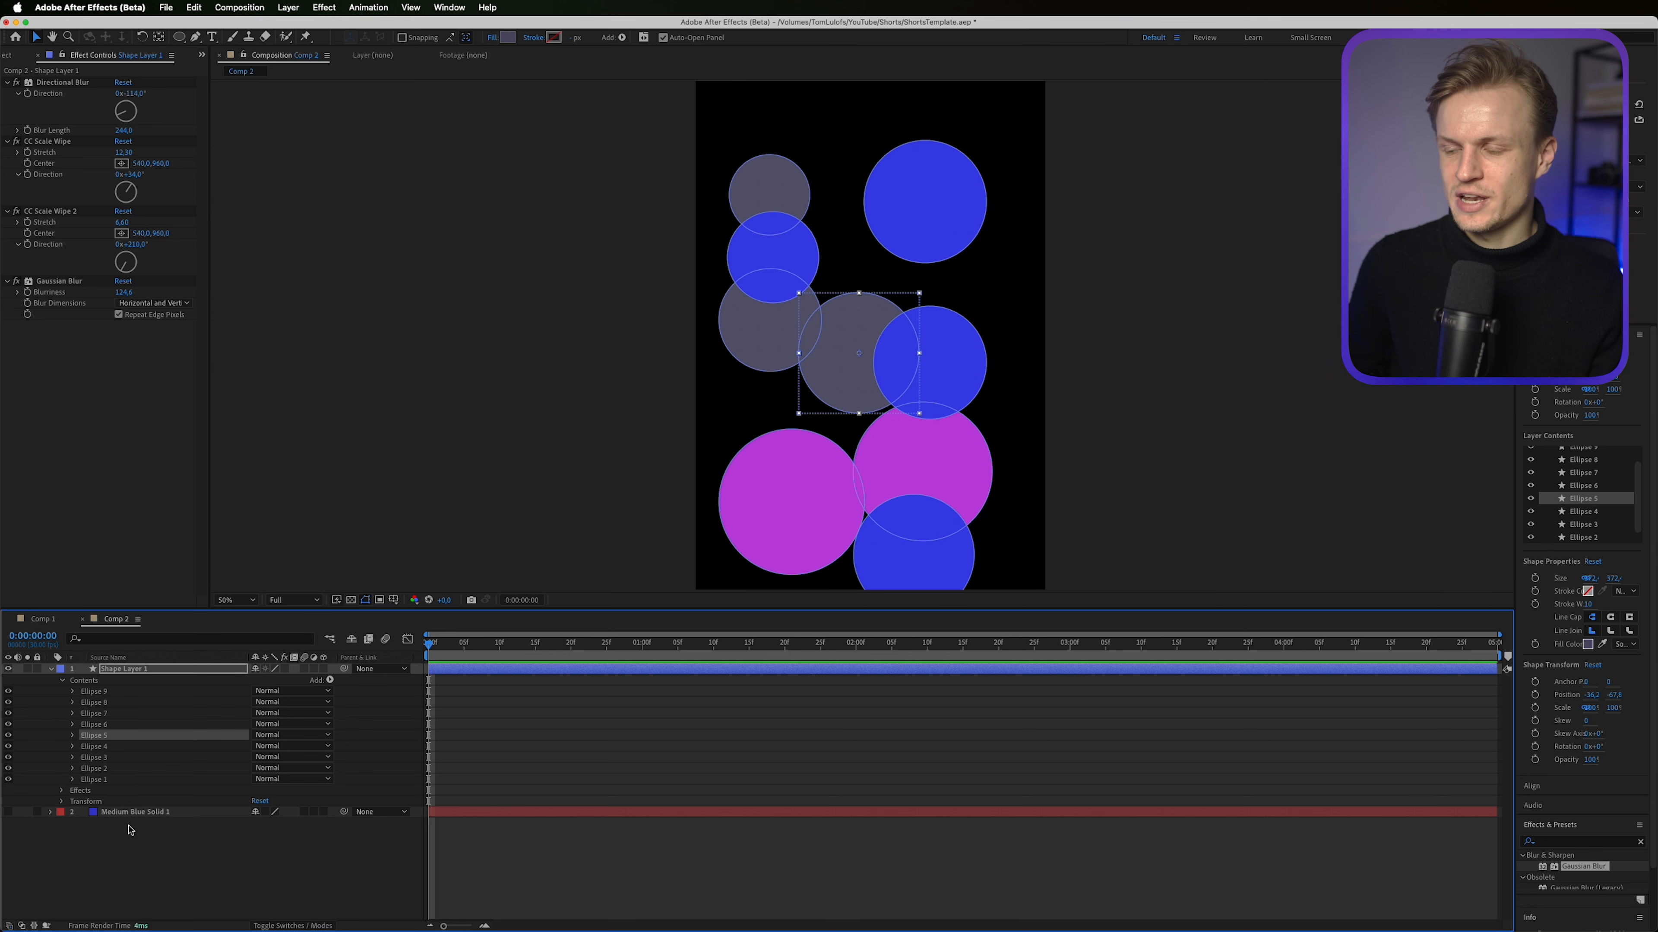
Step: Recolour the three grey circles together with a dark blue fill, 0A008F
left_click(782, 338, "shift")
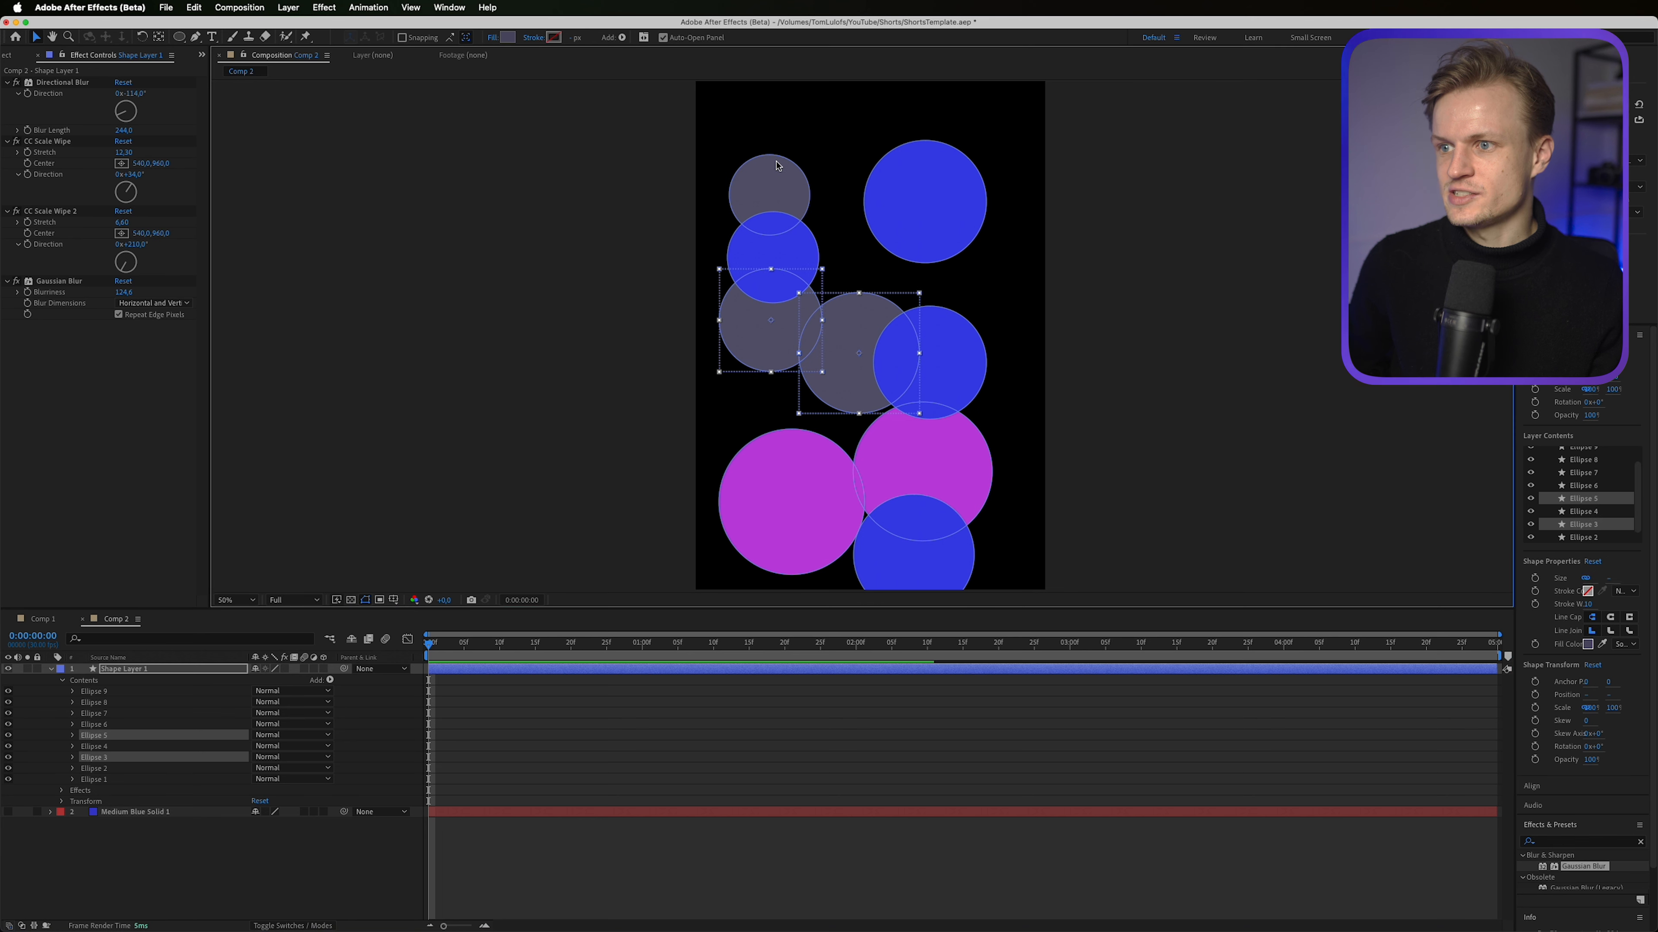
left_click(755, 195, "shift")
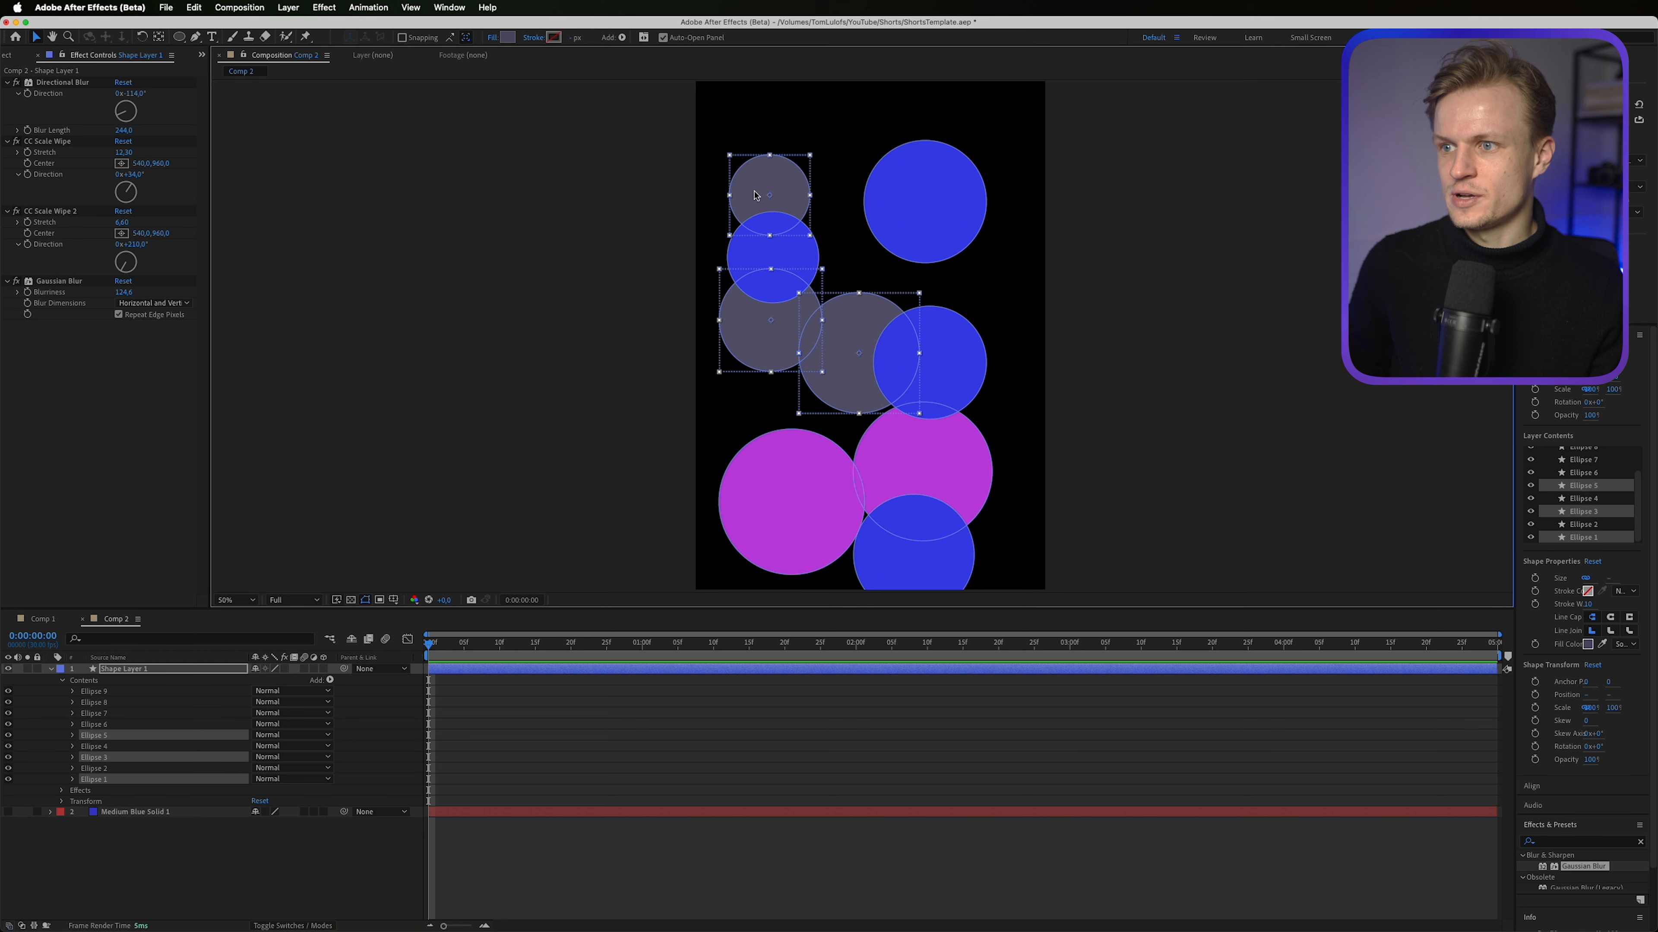
left_click(507, 38)
left_click_drag(1157, 468, 1272, 441)
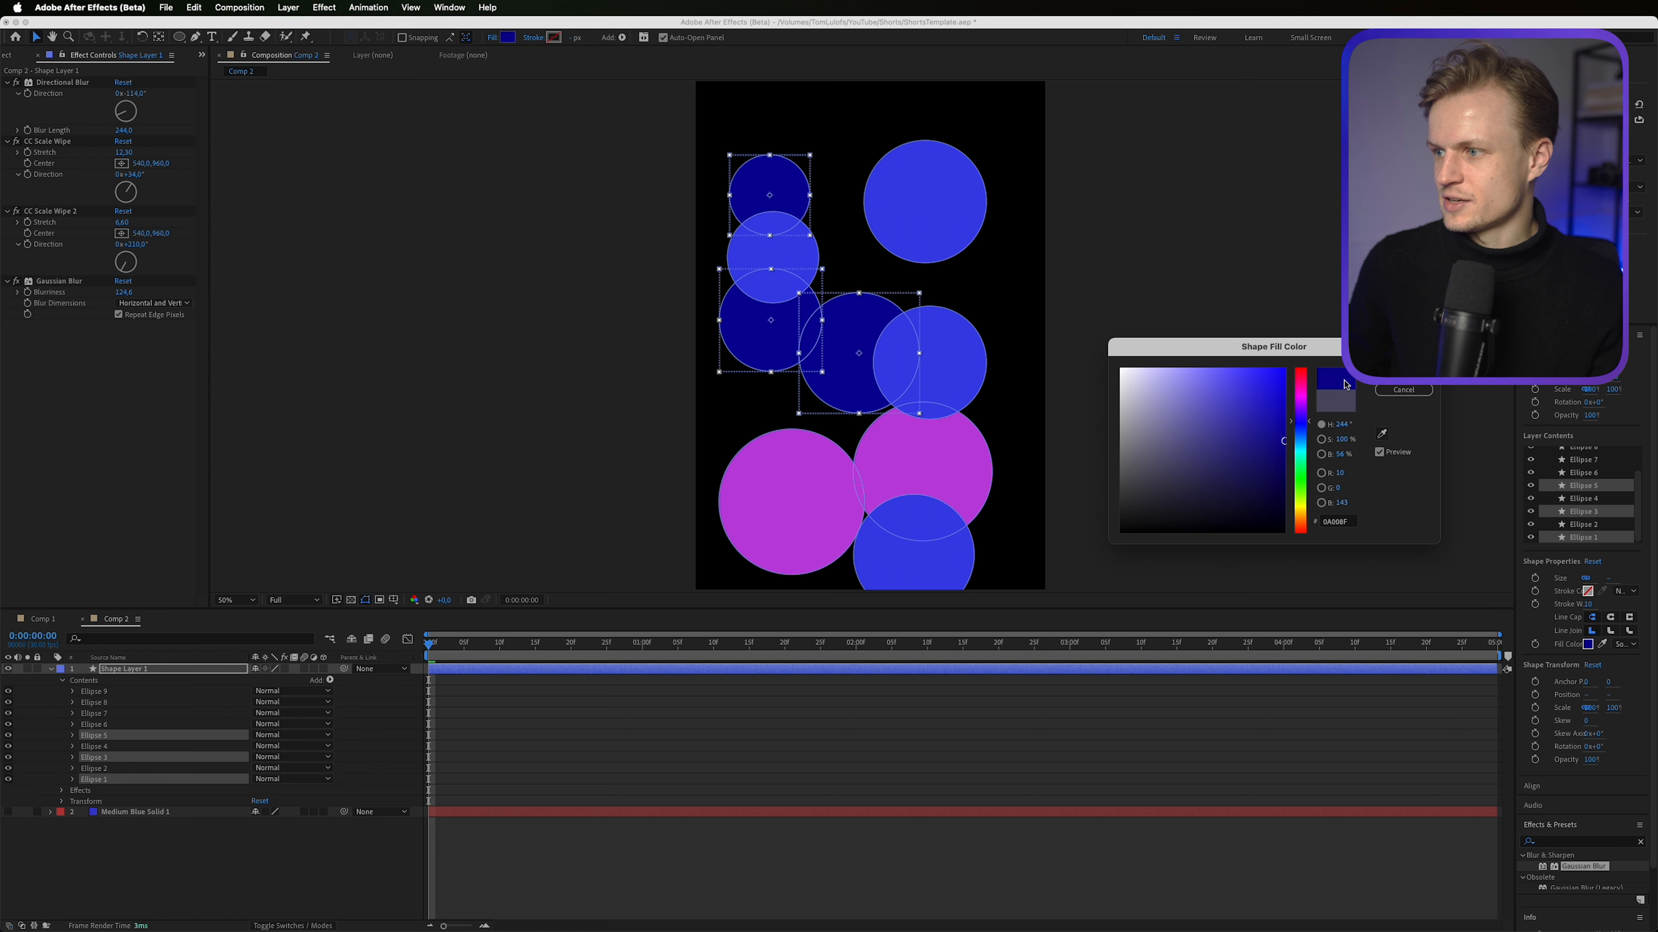
left_click(1403, 374)
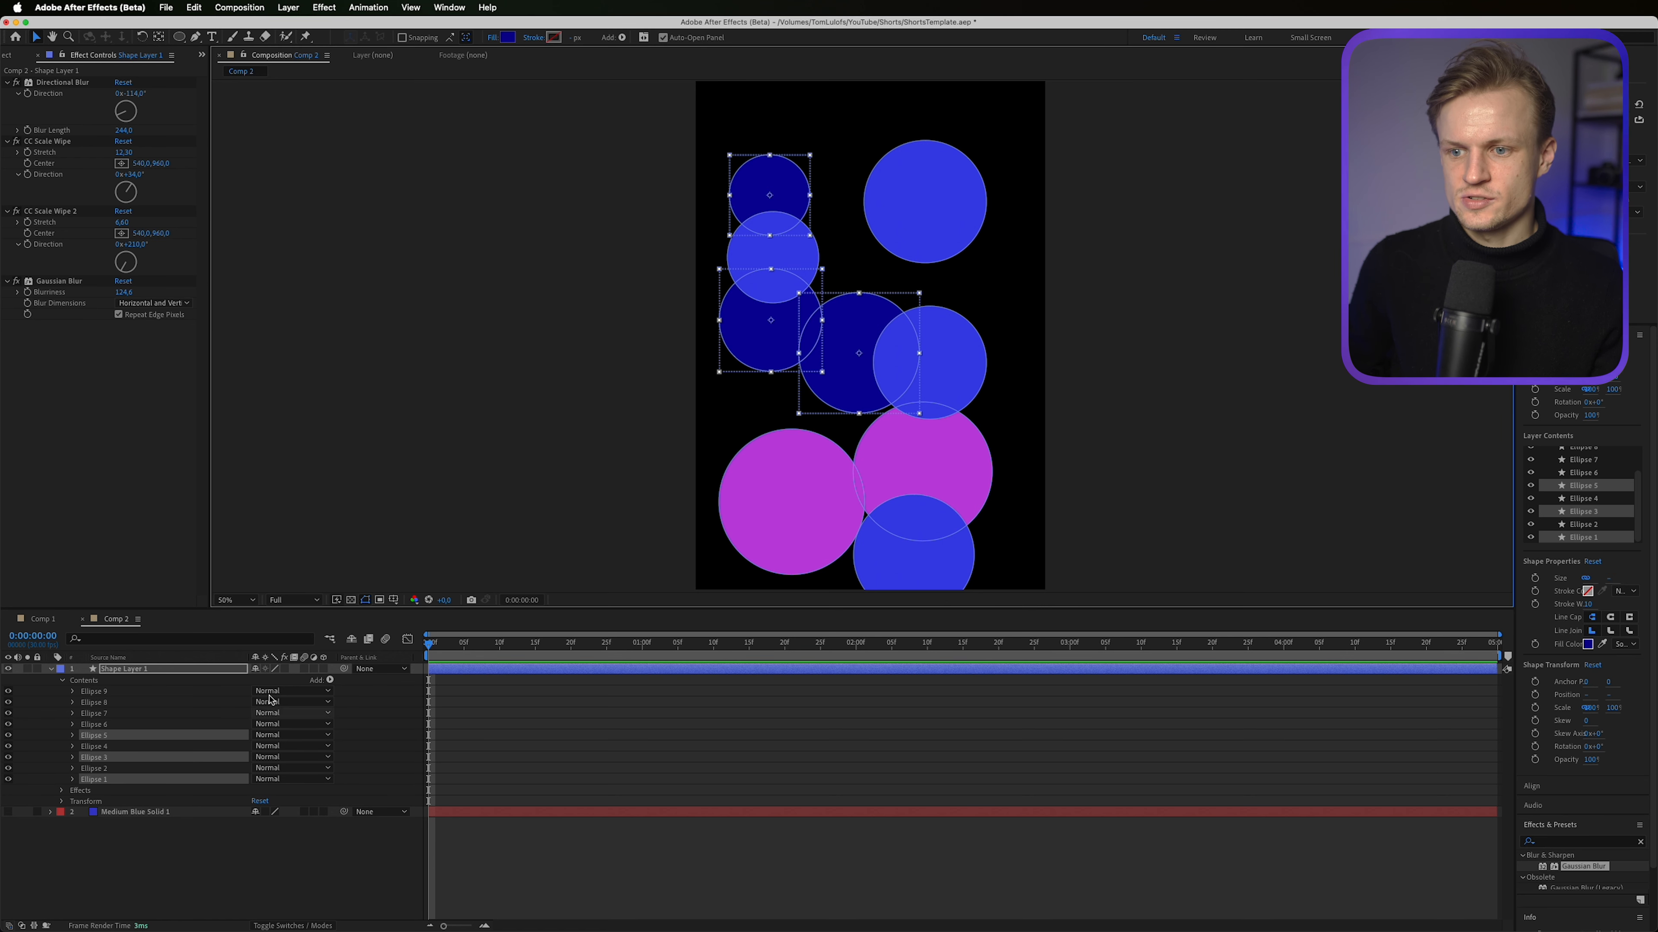
Step: Re-enable the shape layer's effects and show the blue solid again
left_click(285, 669)
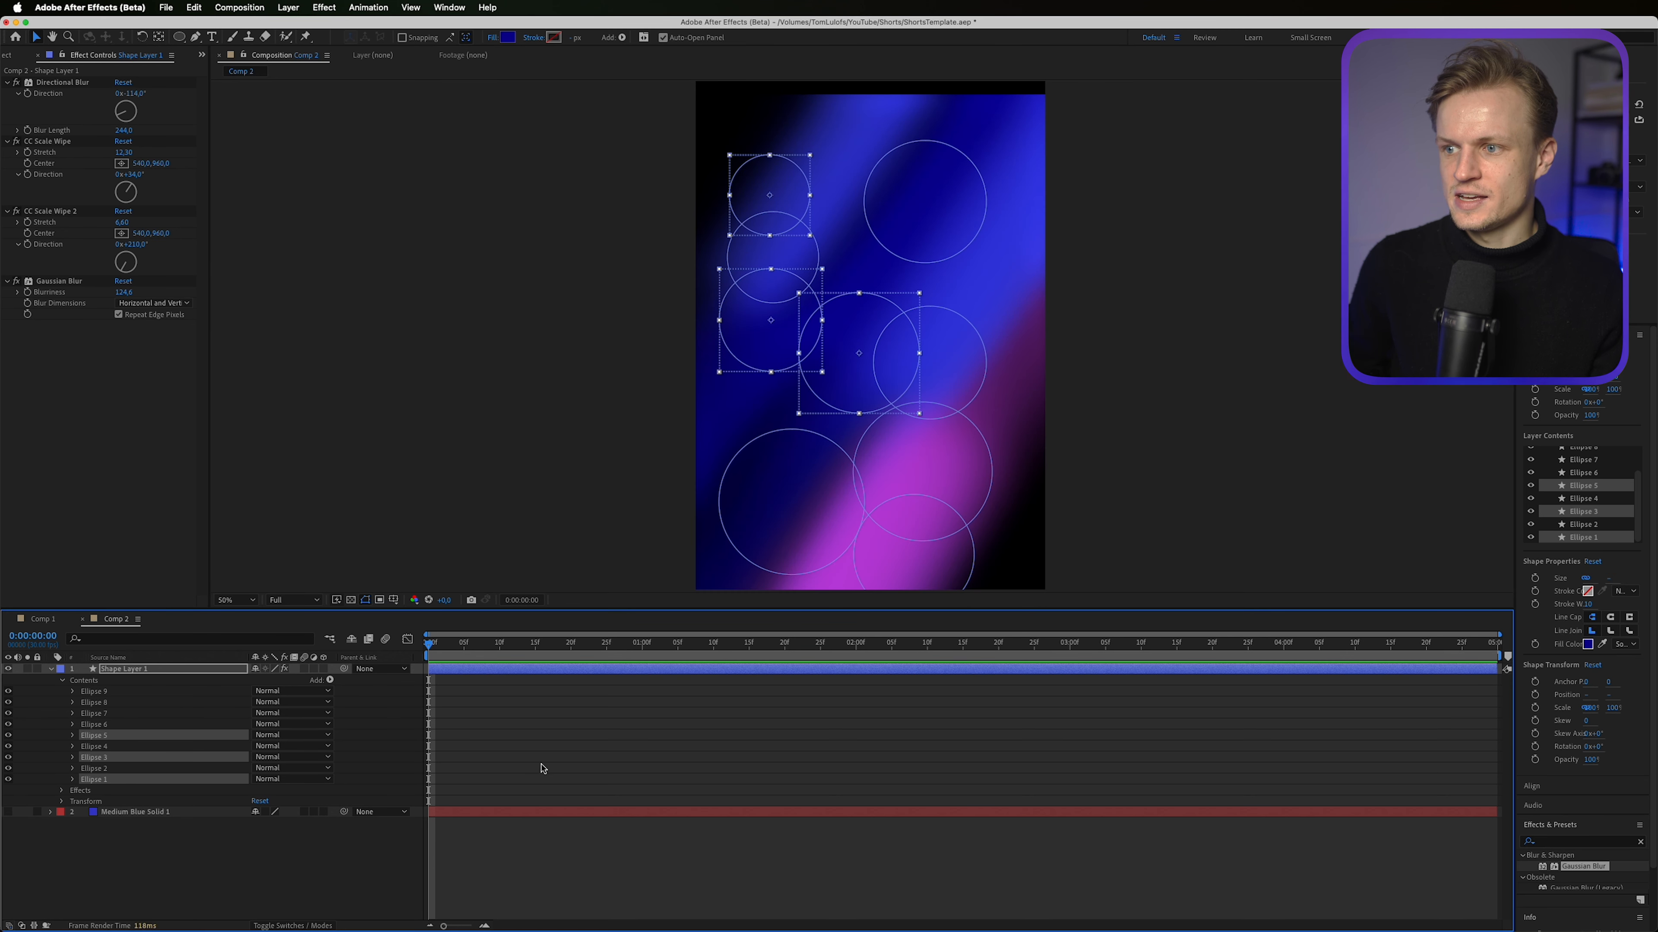
left_click(9, 812)
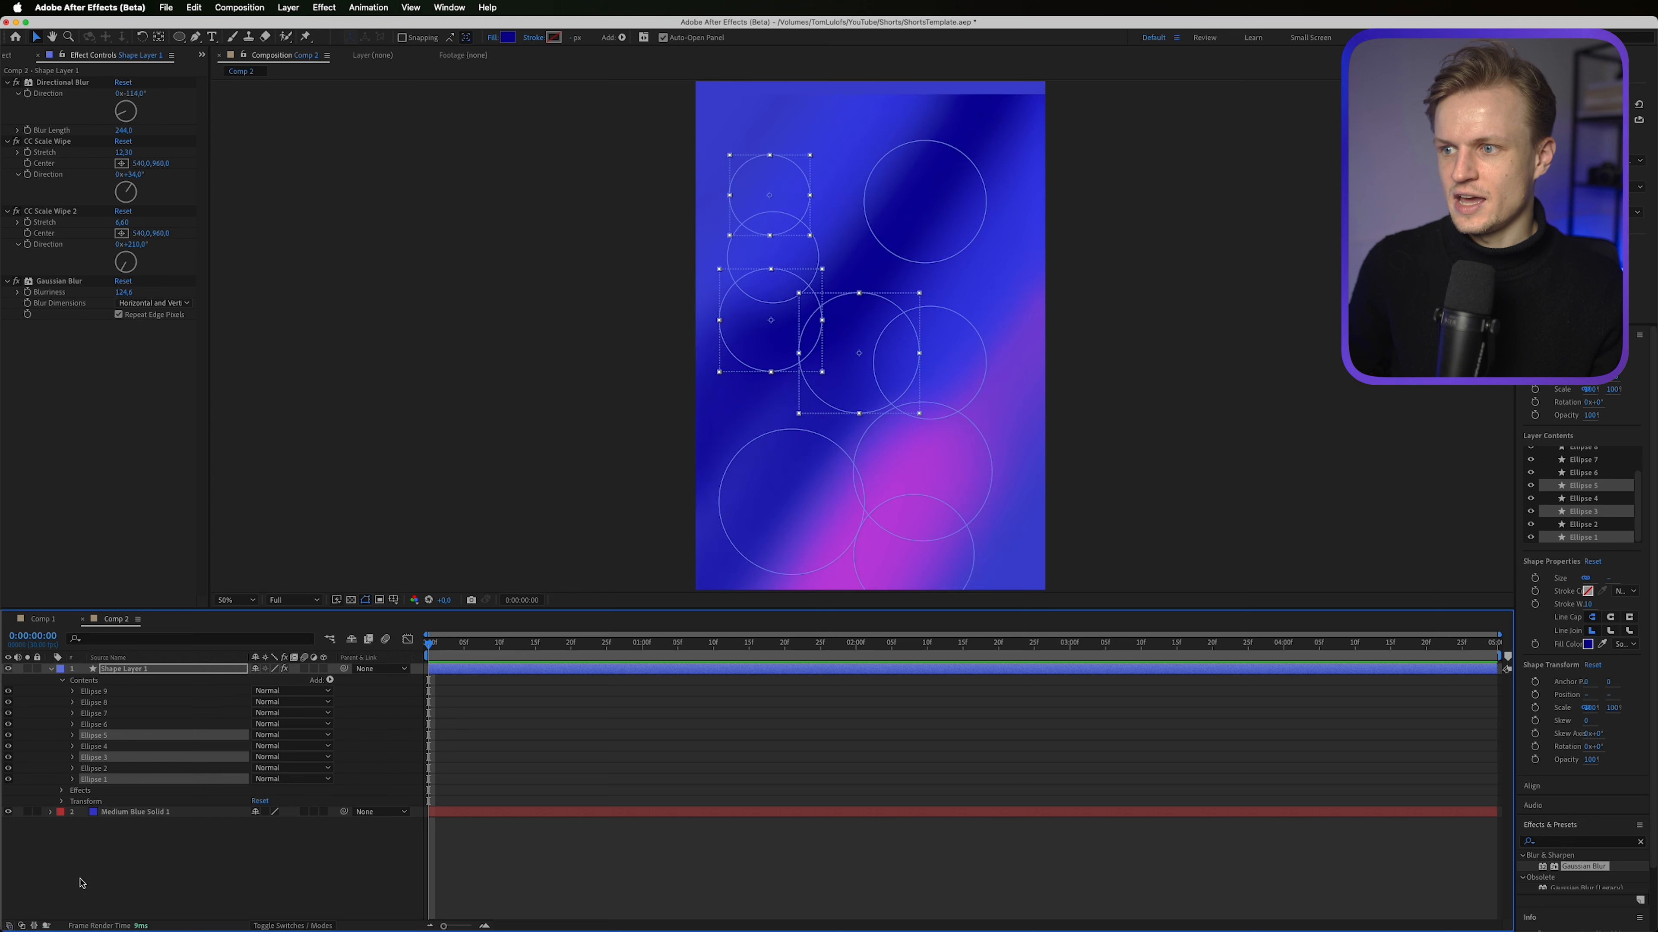
left_click(81, 884)
Step: Scale the shape layer up uniformly to about 107.6% so its blurred artwork covers the whole frame
left_click(1006, 284)
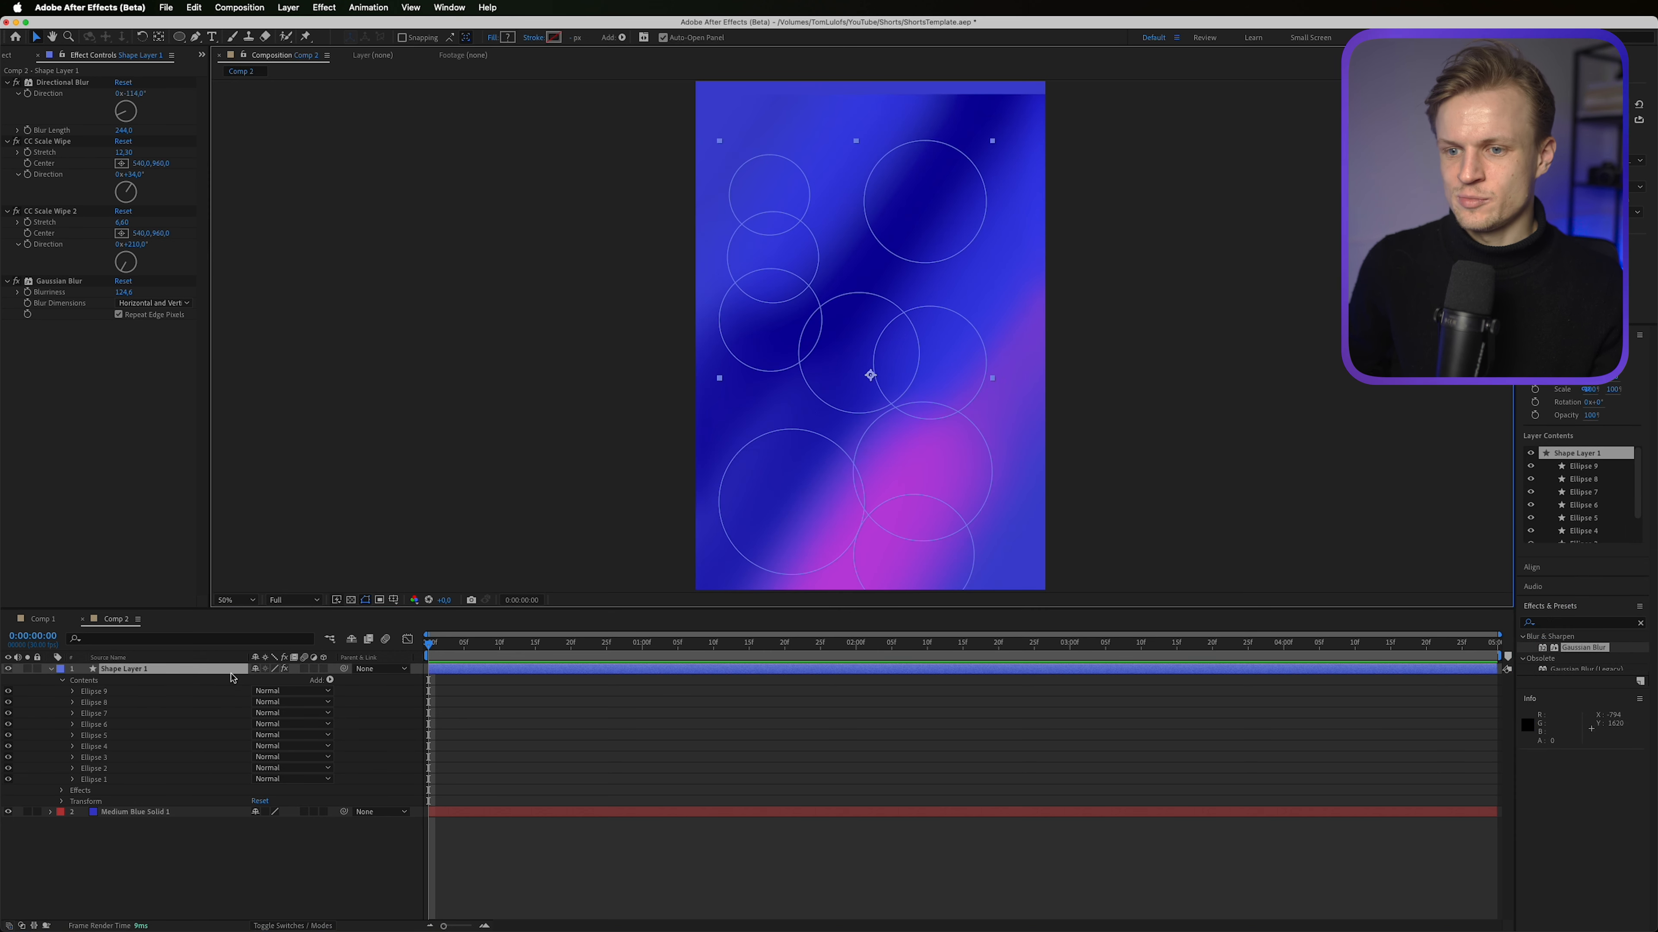
key("s")
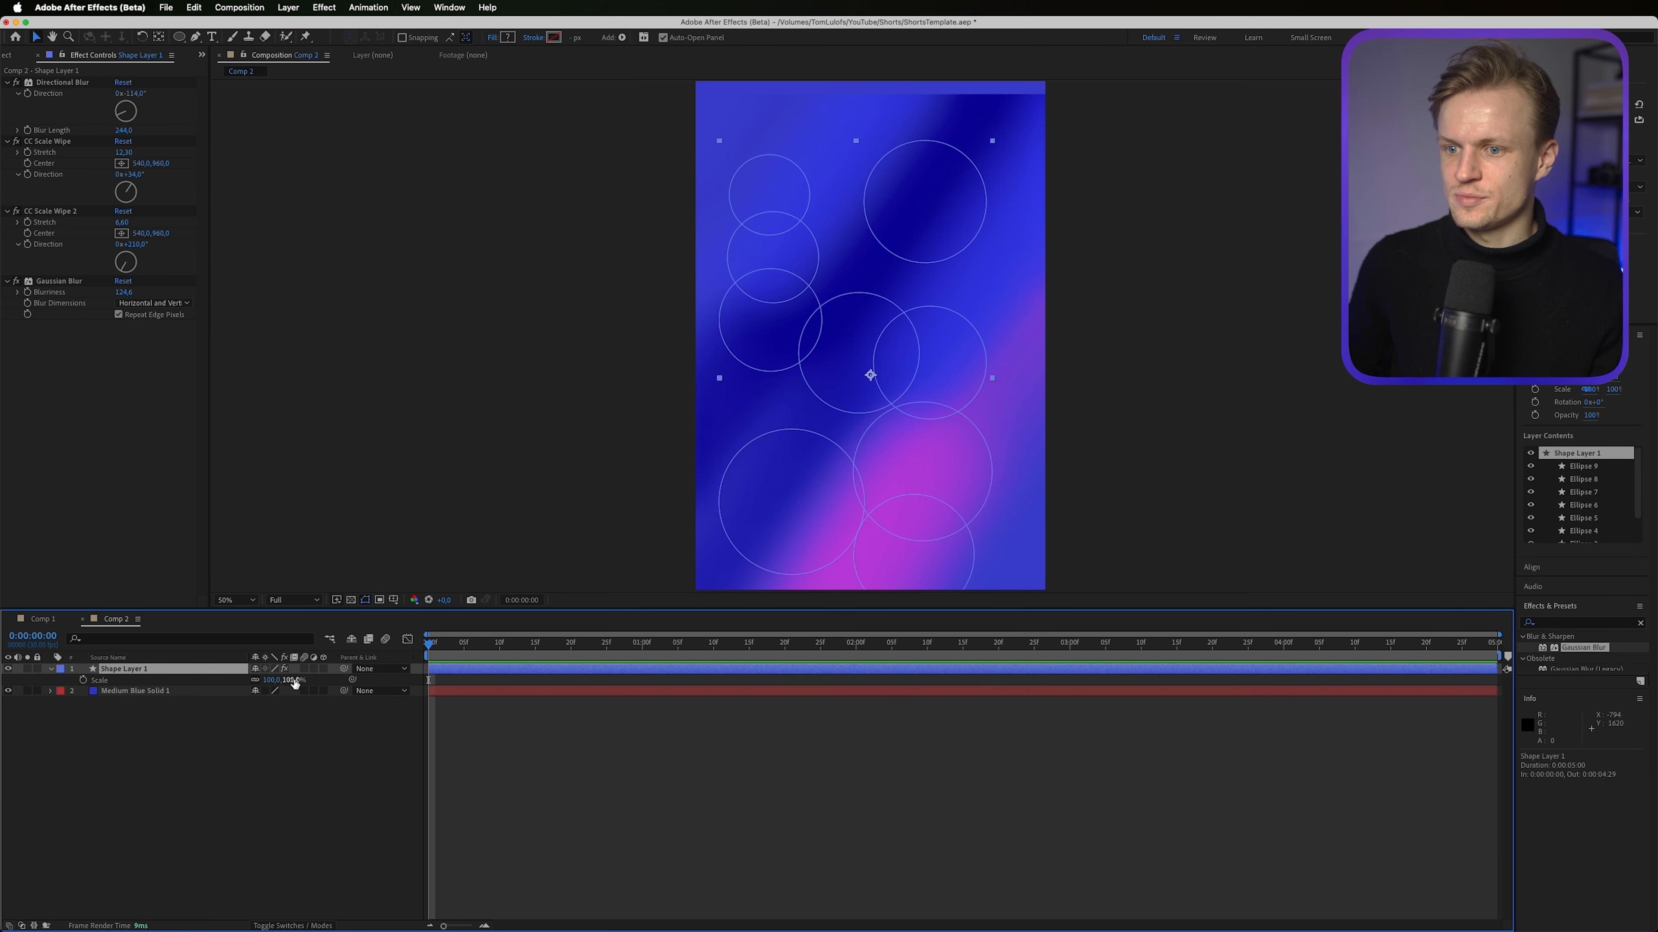
left_click_drag(301, 676, 334, 672)
left_click_drag(334, 671, 320, 673)
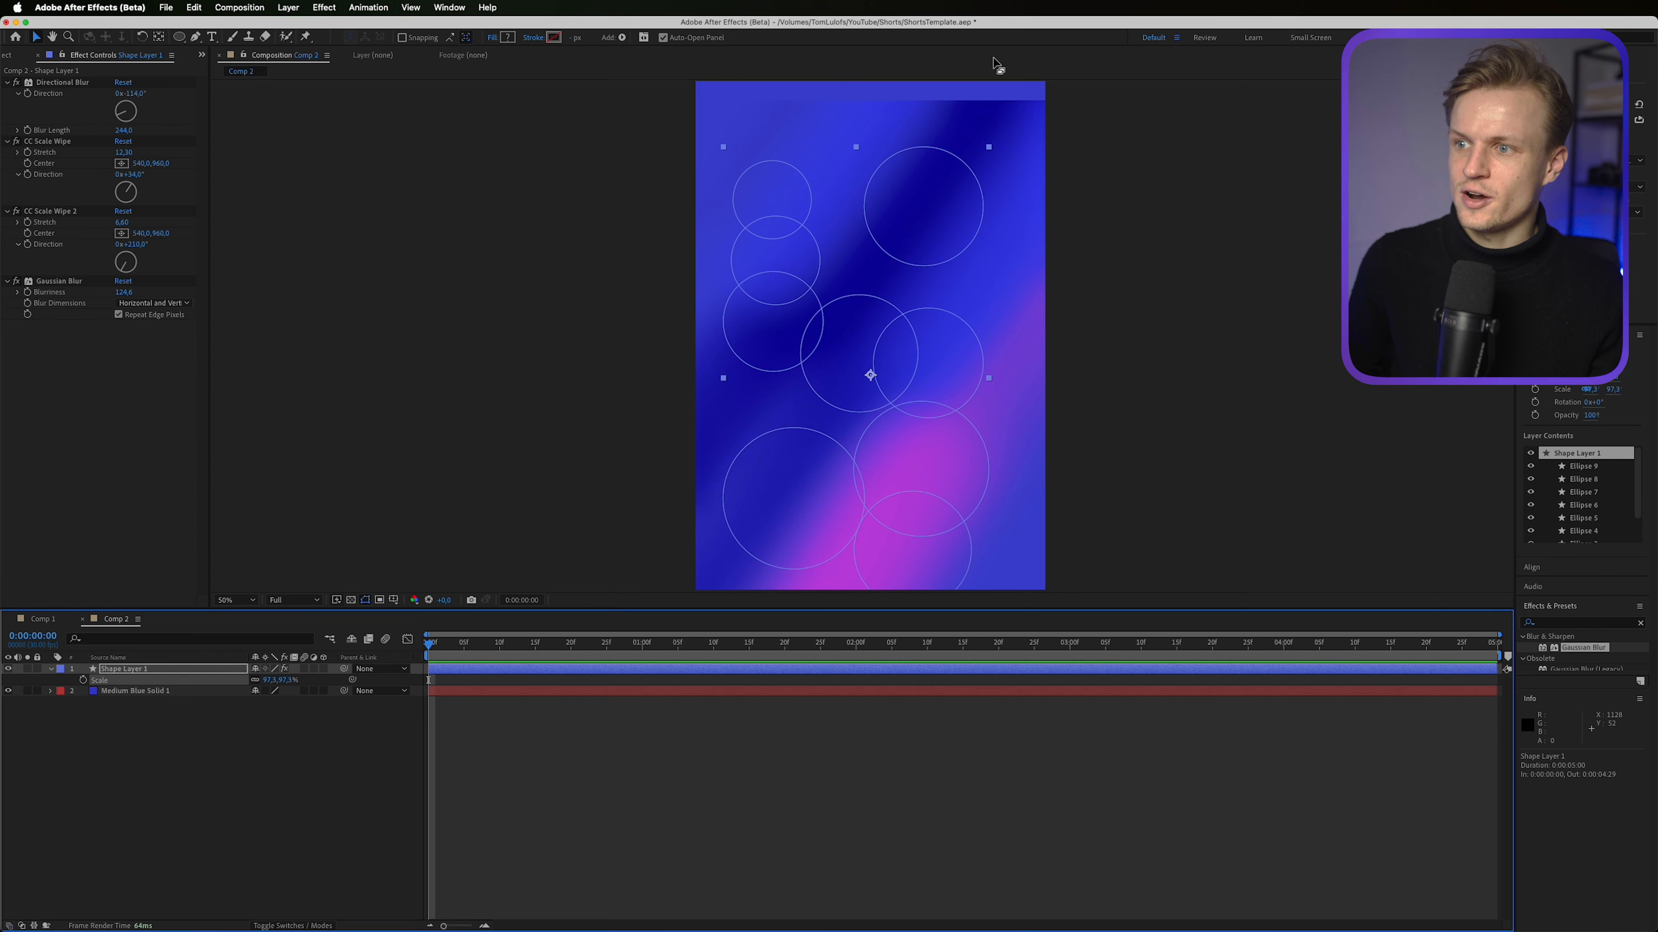
left_click_drag(279, 680, 337, 660)
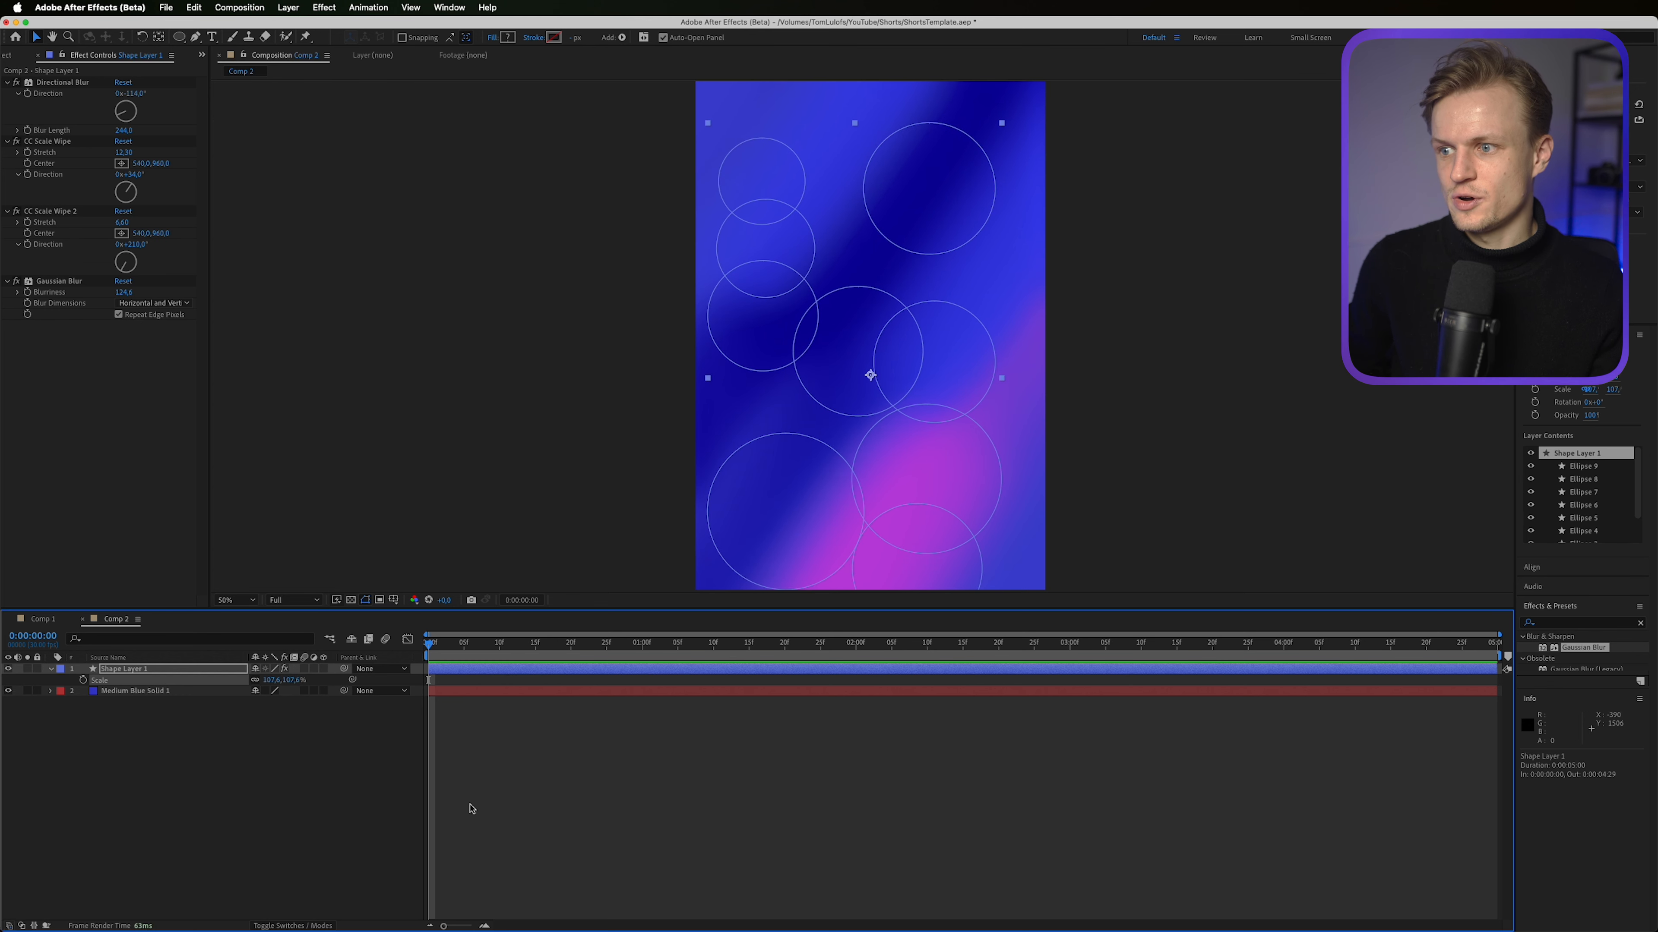
left_click(471, 810)
key("period")
key("comma")
key("comma")
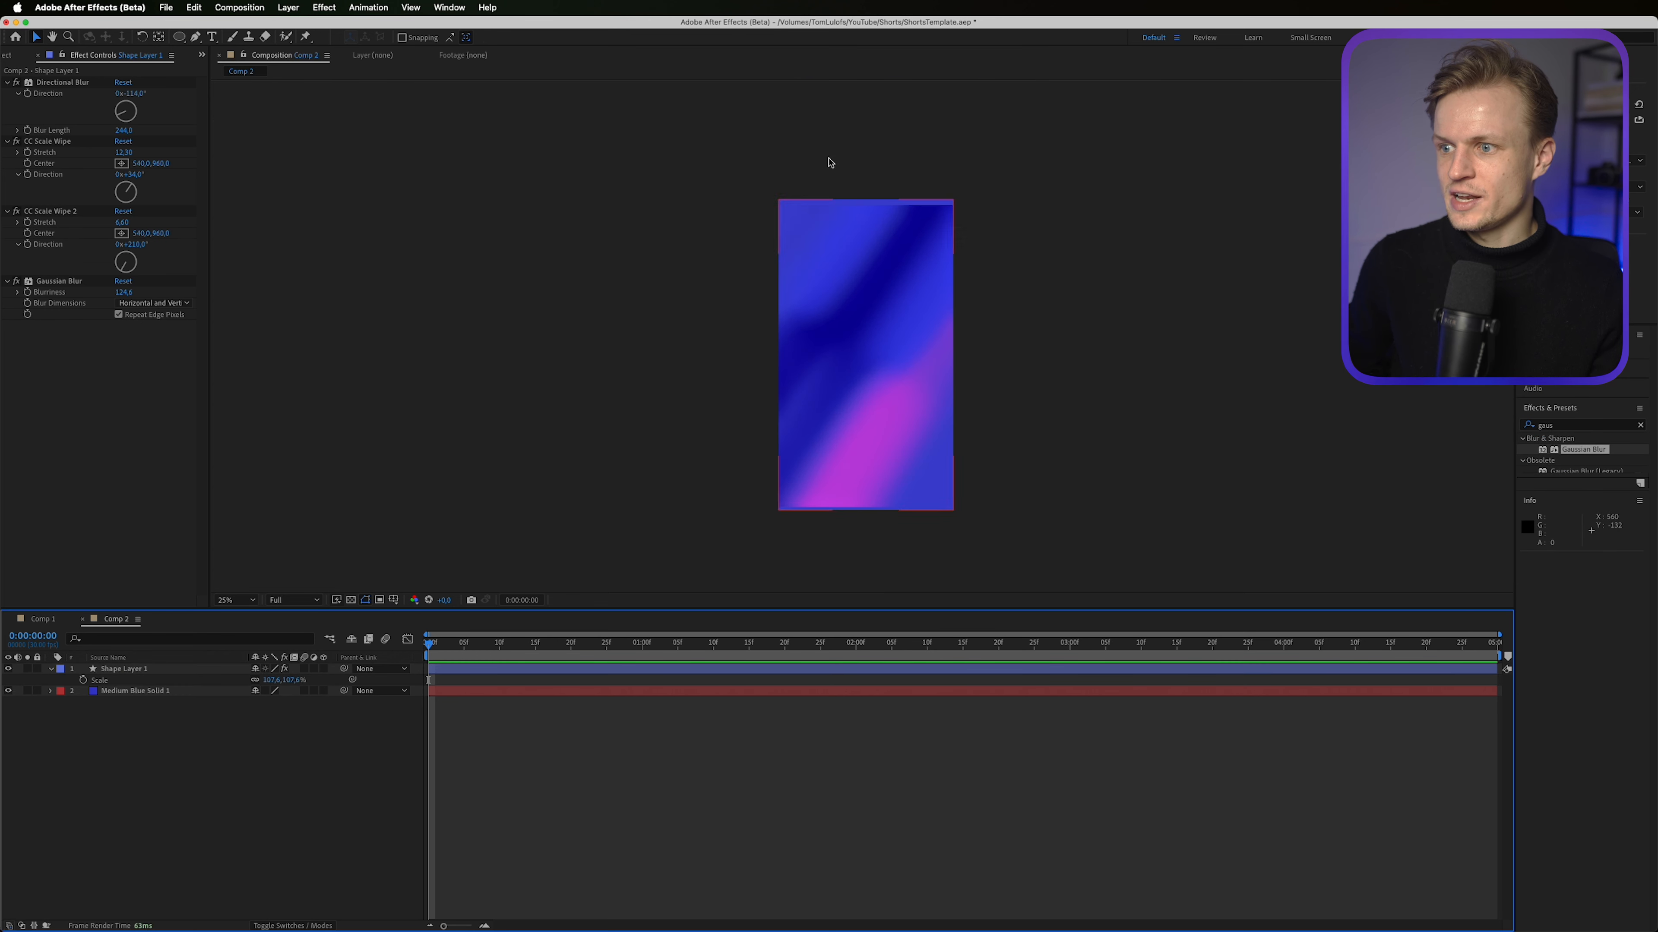
key("period")
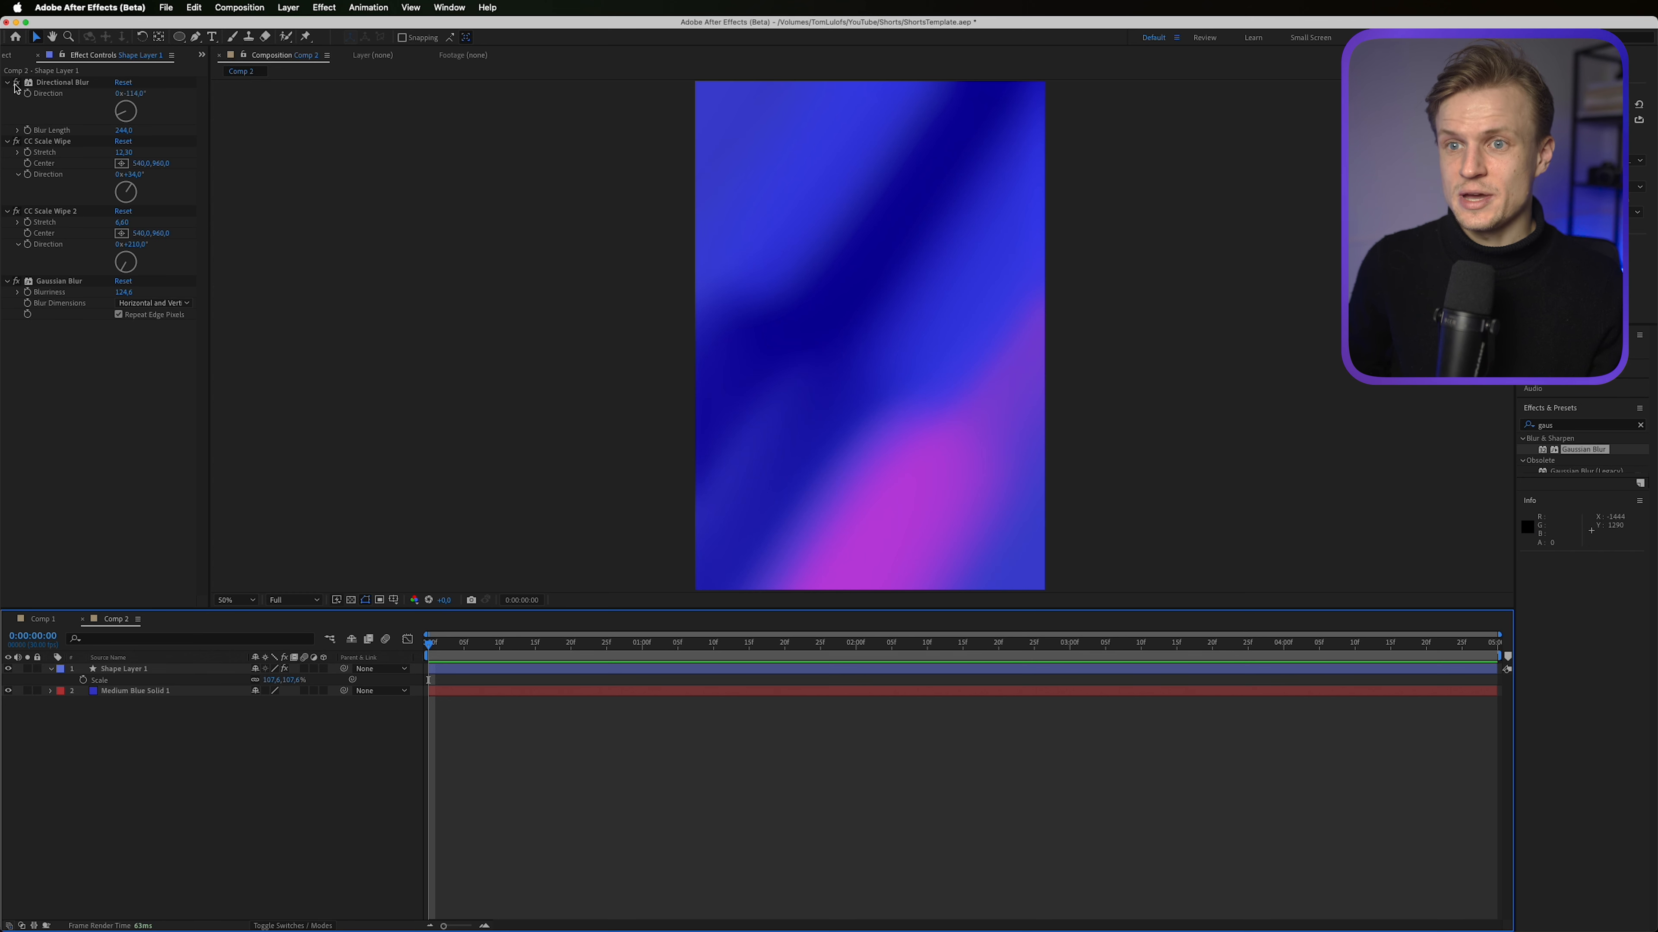
Step: Set the Directional Blur's Direction to 0° to test how far the artwork covers the frame edges
left_click_drag(135, 96, 210, 90)
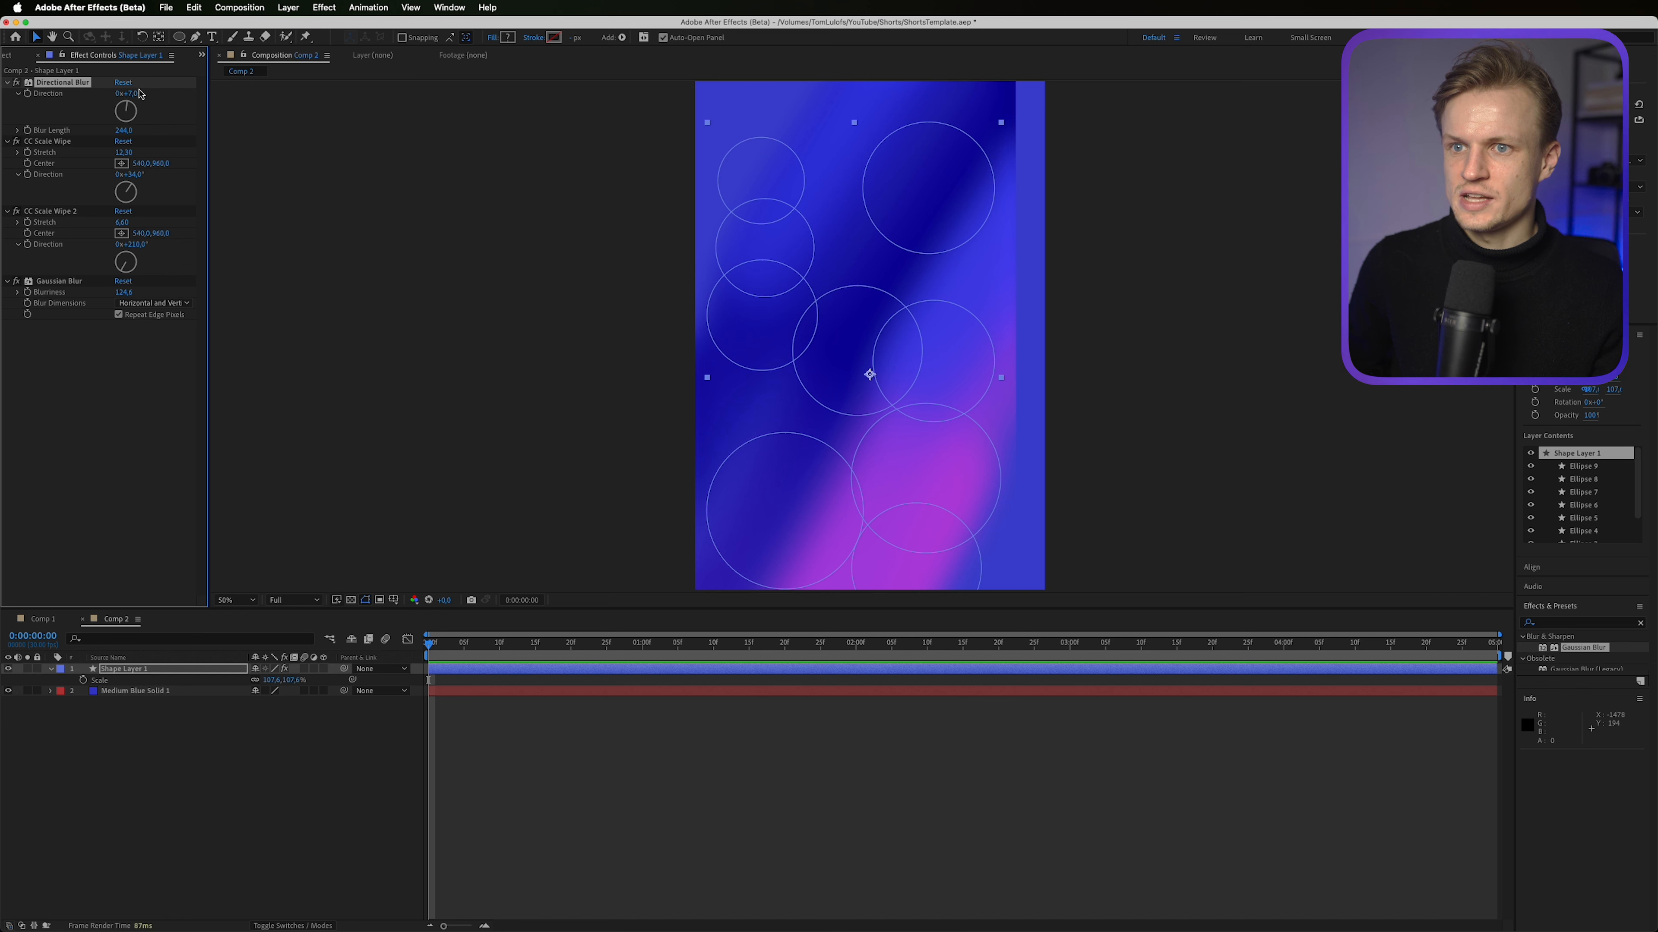
left_click(134, 93)
type("0")
key("Return")
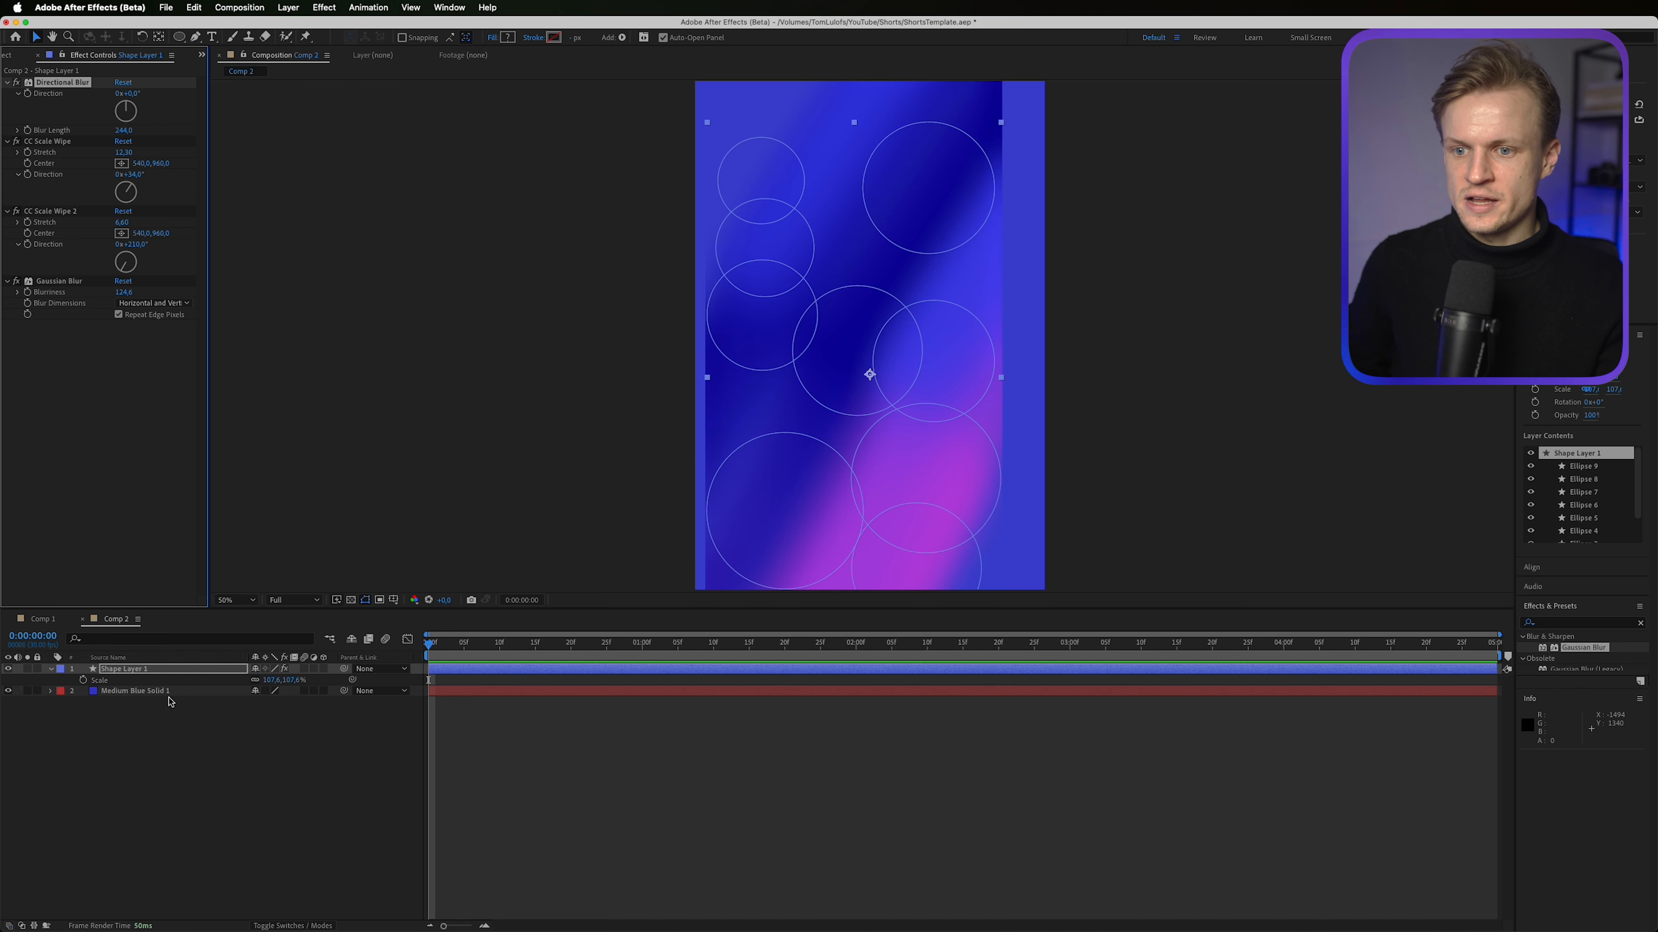
Step: Enlarge the shape layer to about 128.6% and shift it 60 px to the right to fill the frame
left_click_drag(298, 681, 405, 648)
left_click_drag(949, 297, 965, 298)
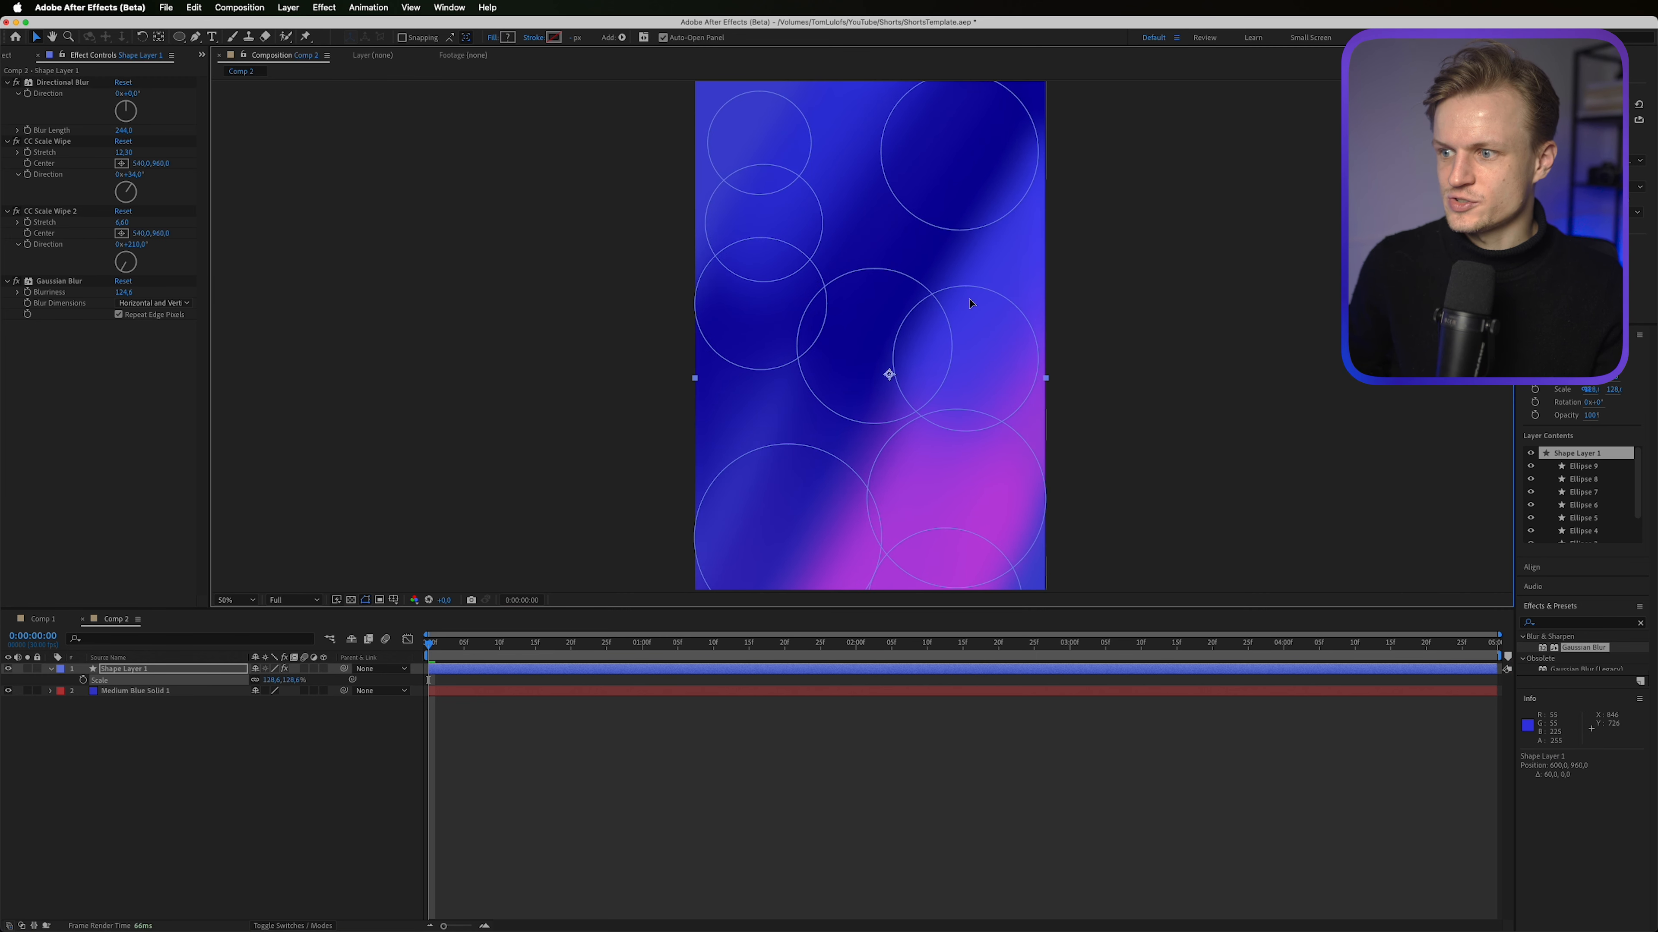
key("comma")
key("comma")
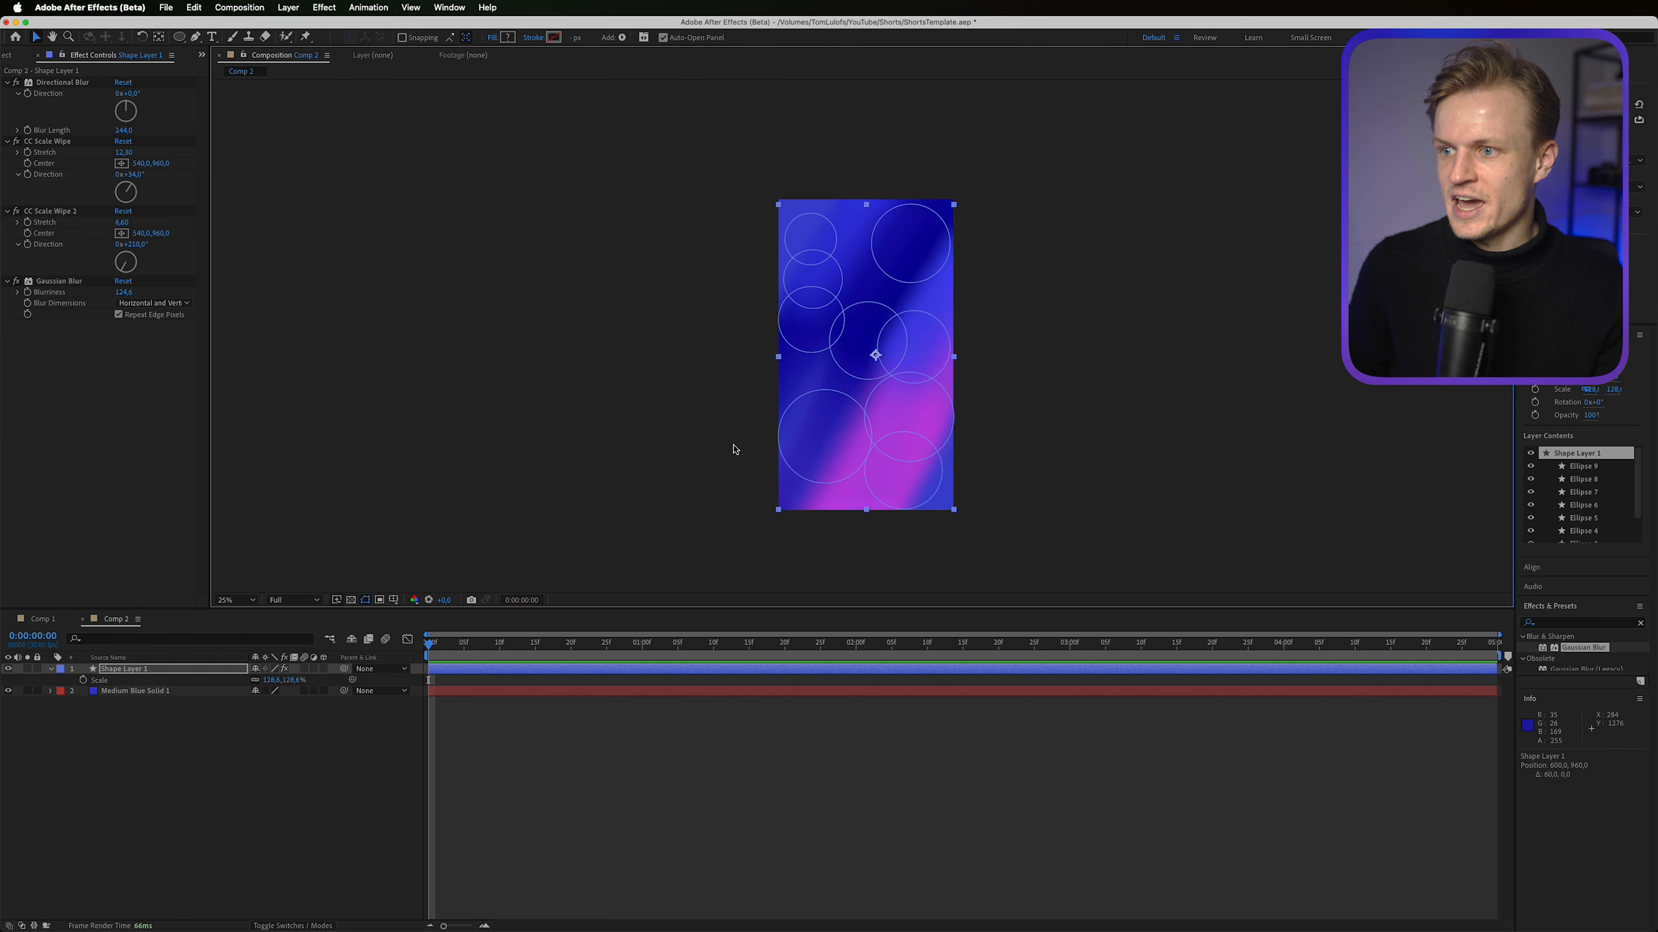
key("period")
key("period")
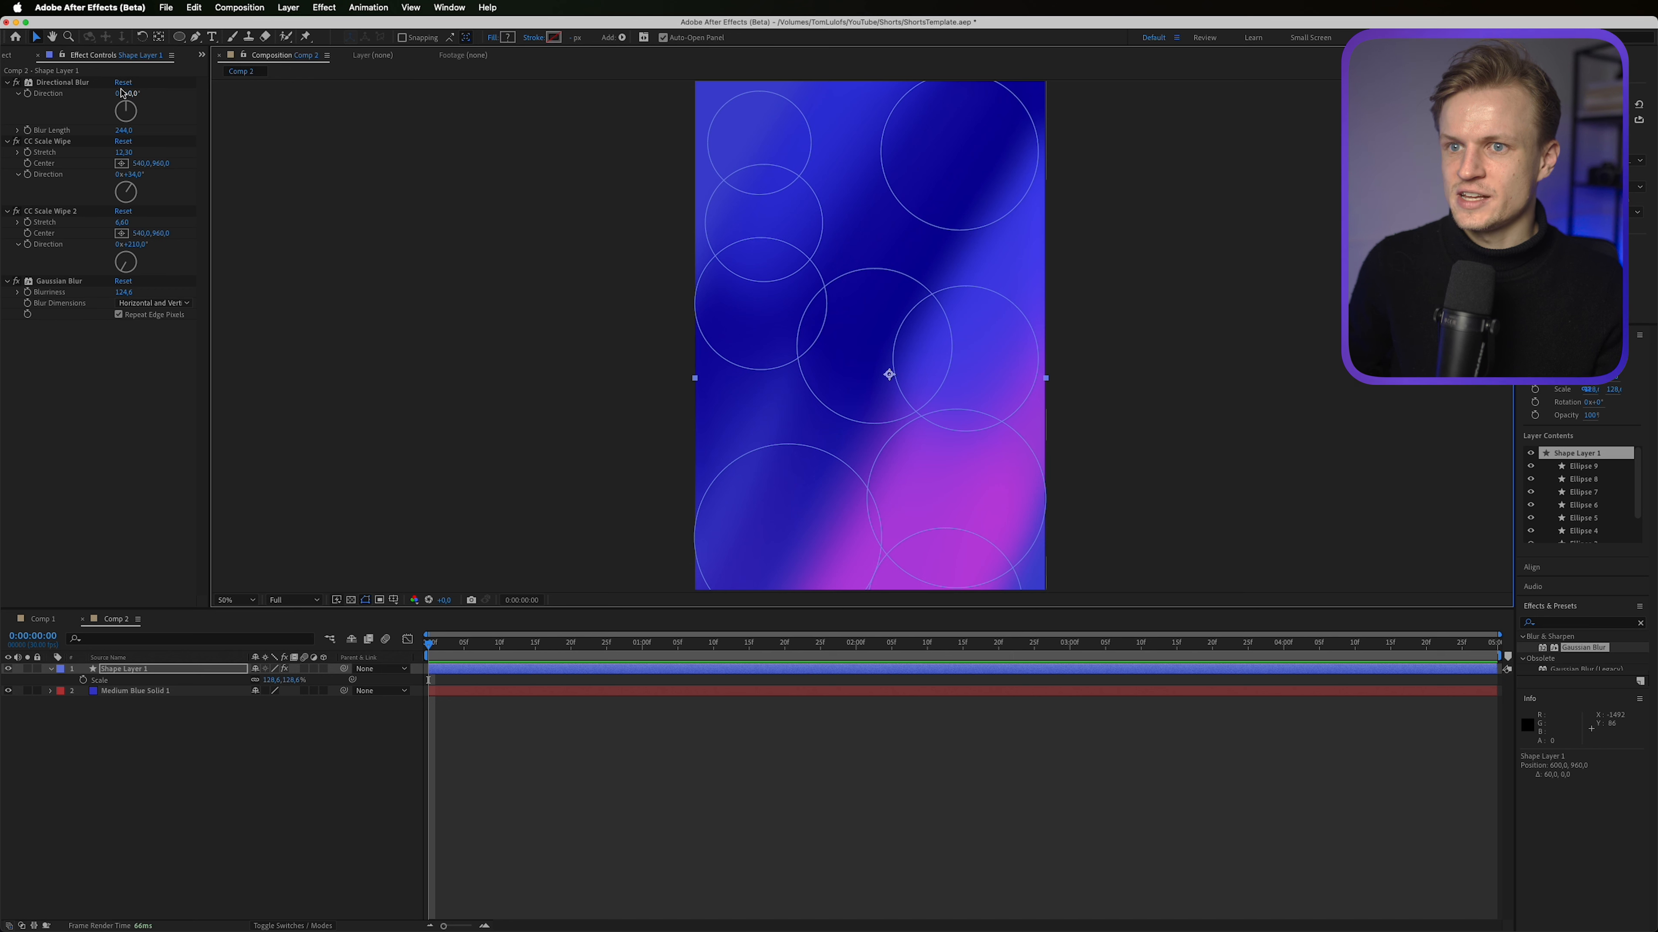
Step: Animate the Directional Blur's Direction with the expression time*5
mouse_move(131, 96)
left_mouse_down()
mouse_move(300, 88)
mouse_move(5, 105)
left_mouse_up()
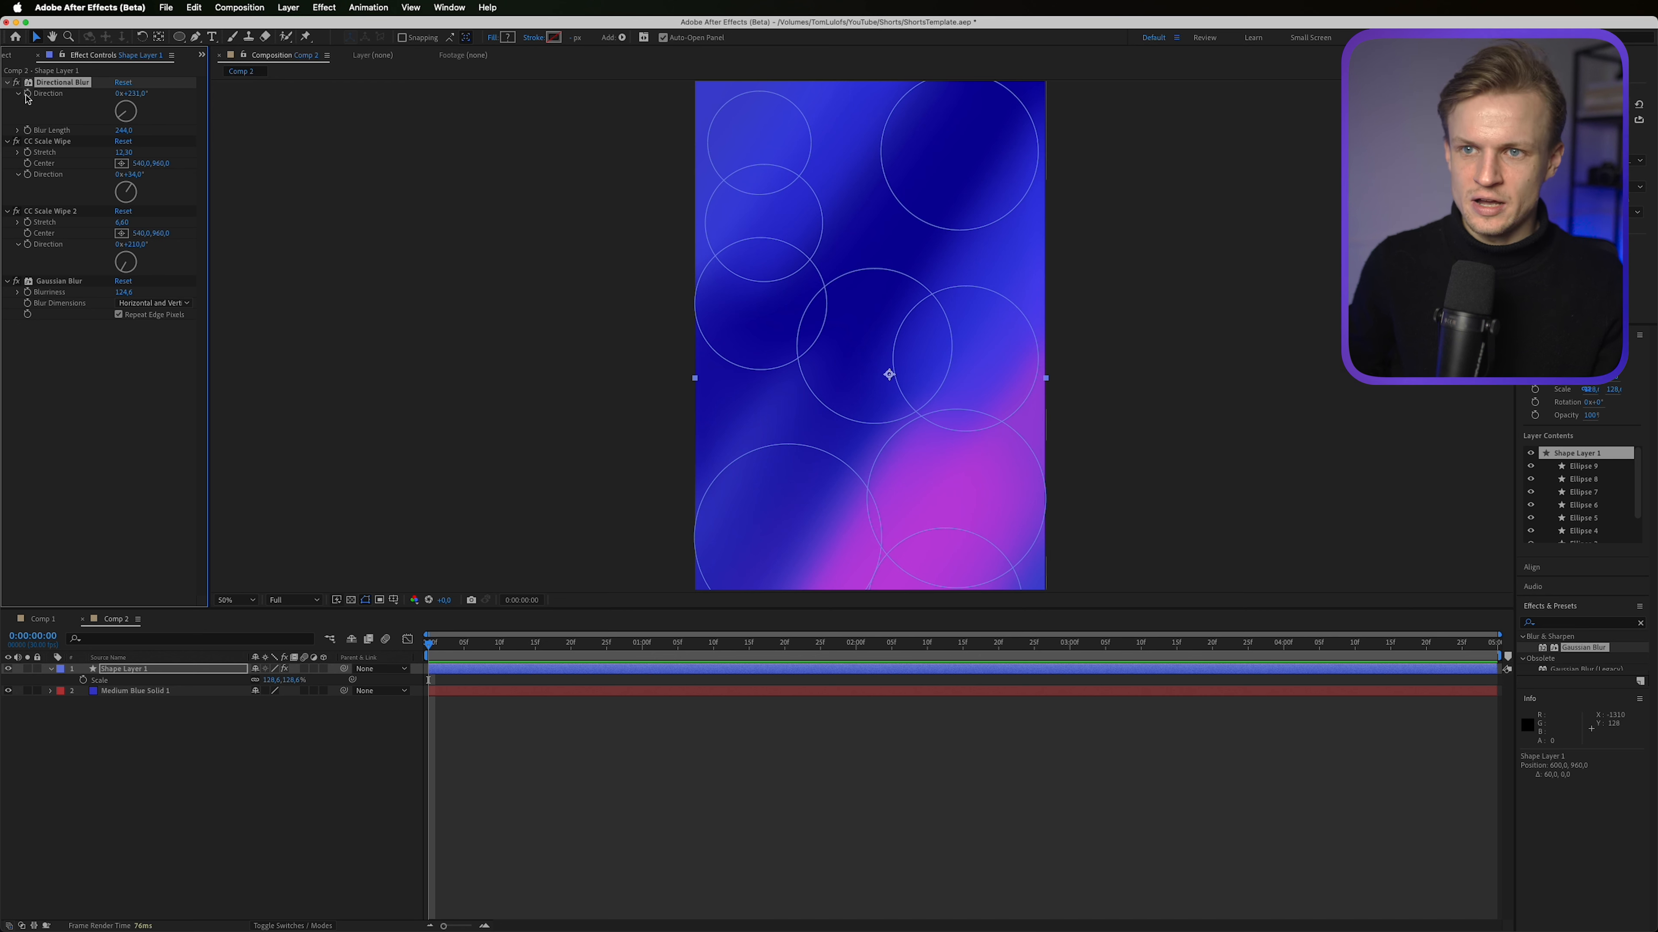
left_click(27, 94, "alt")
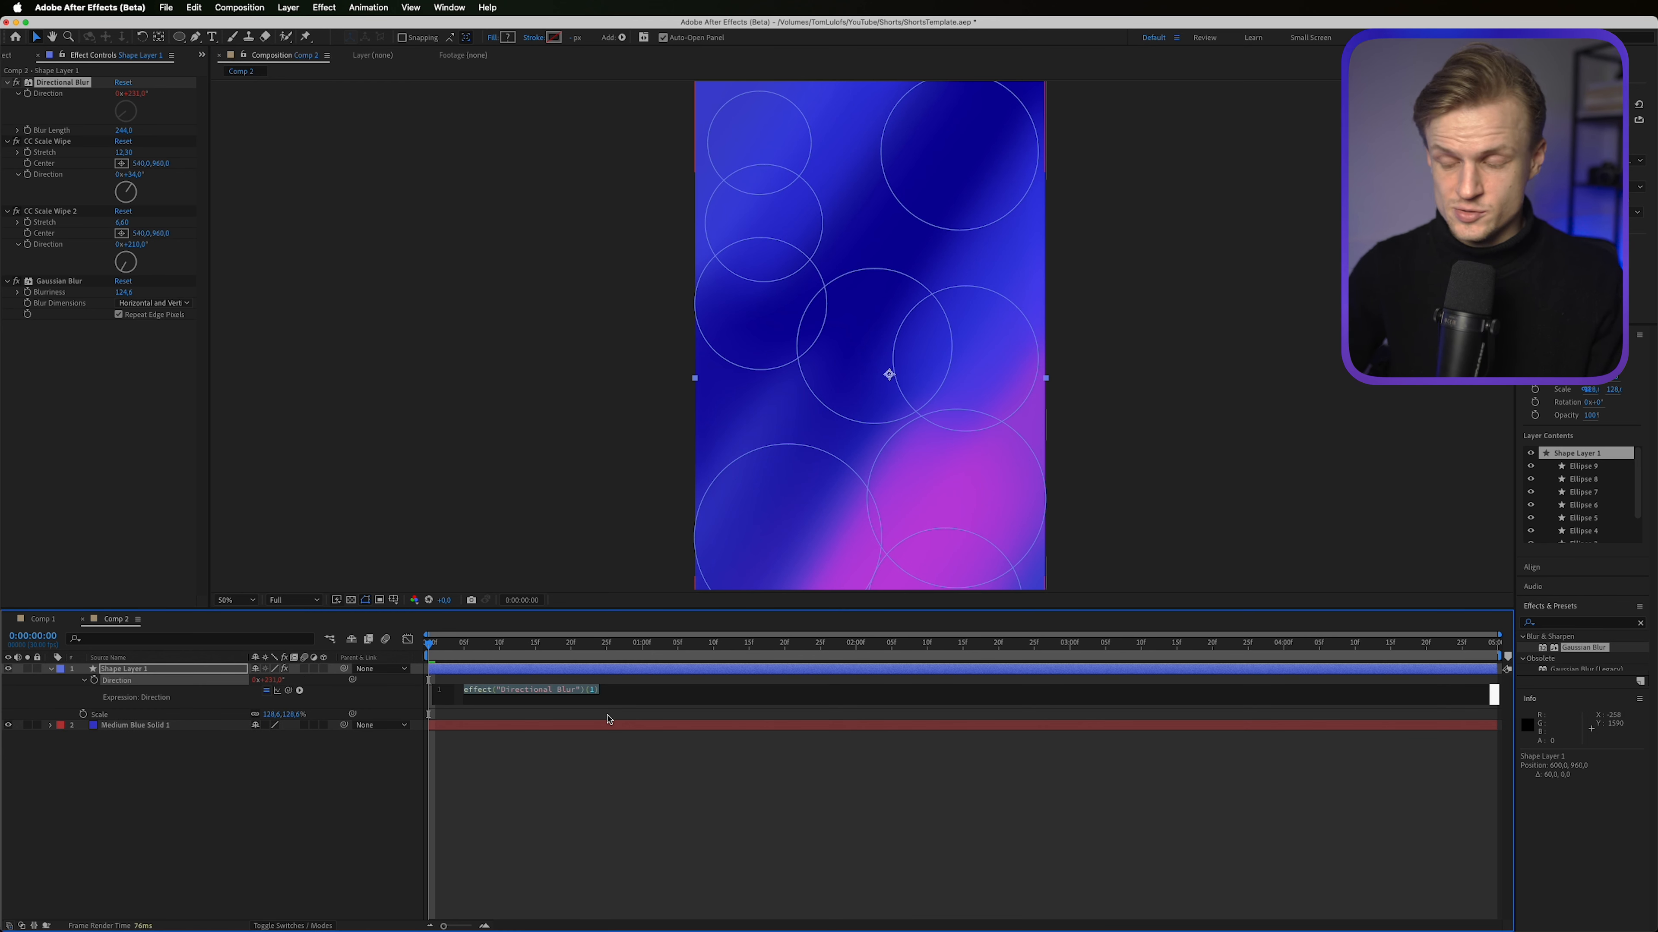
type("time")
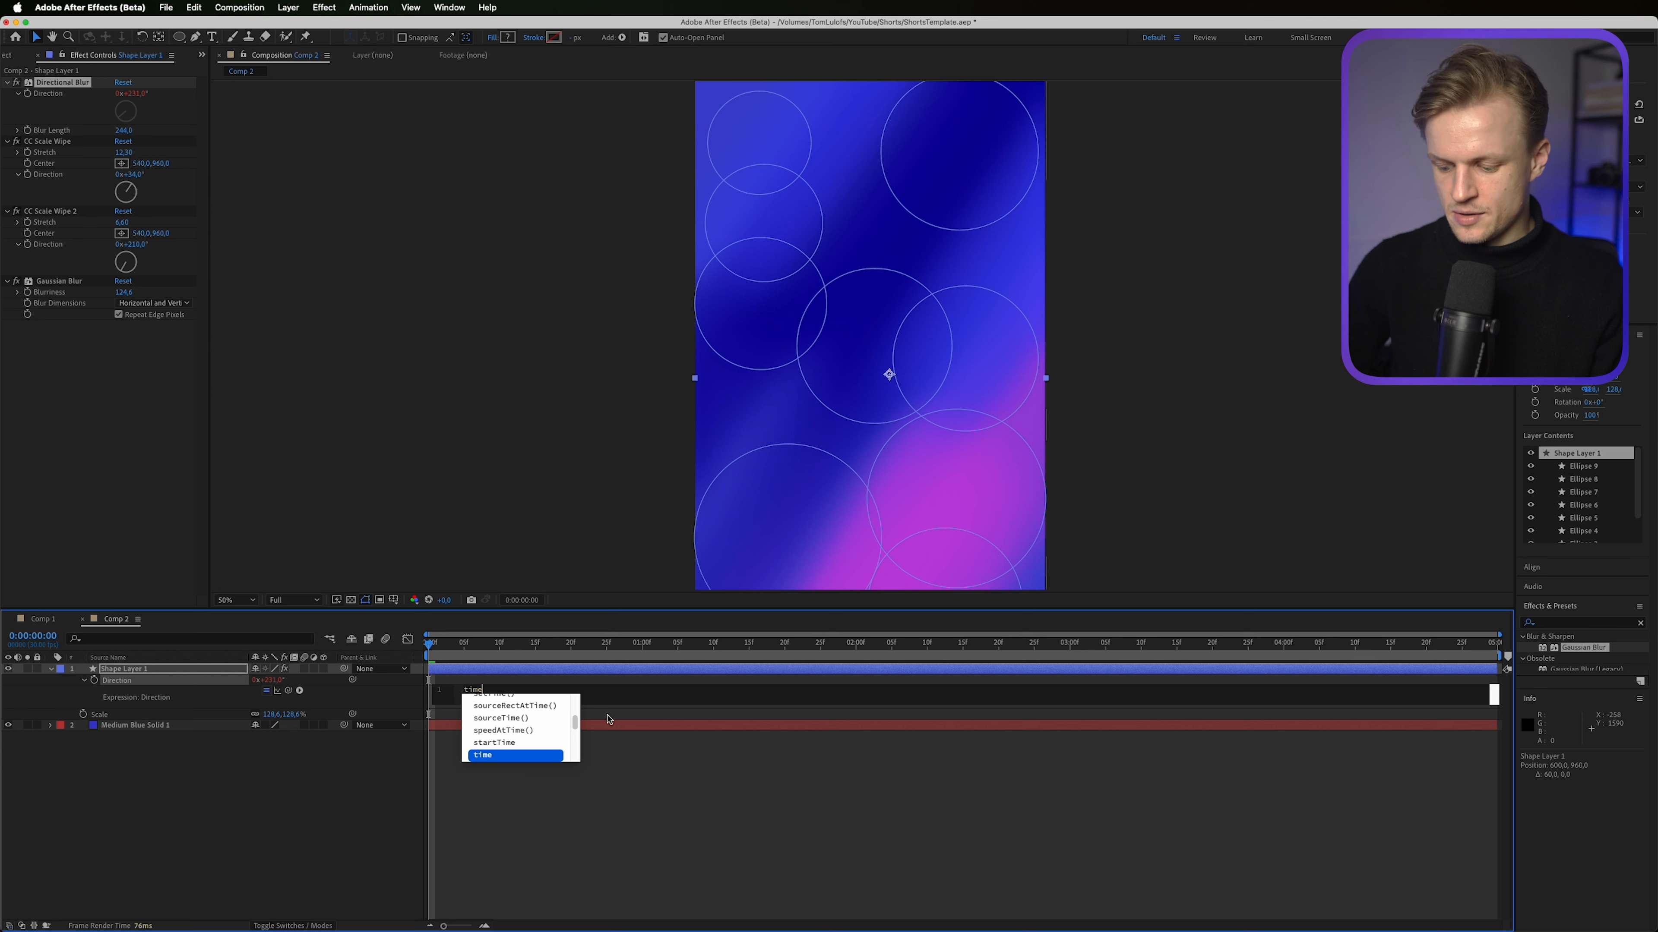
type("*5")
left_click(608, 800)
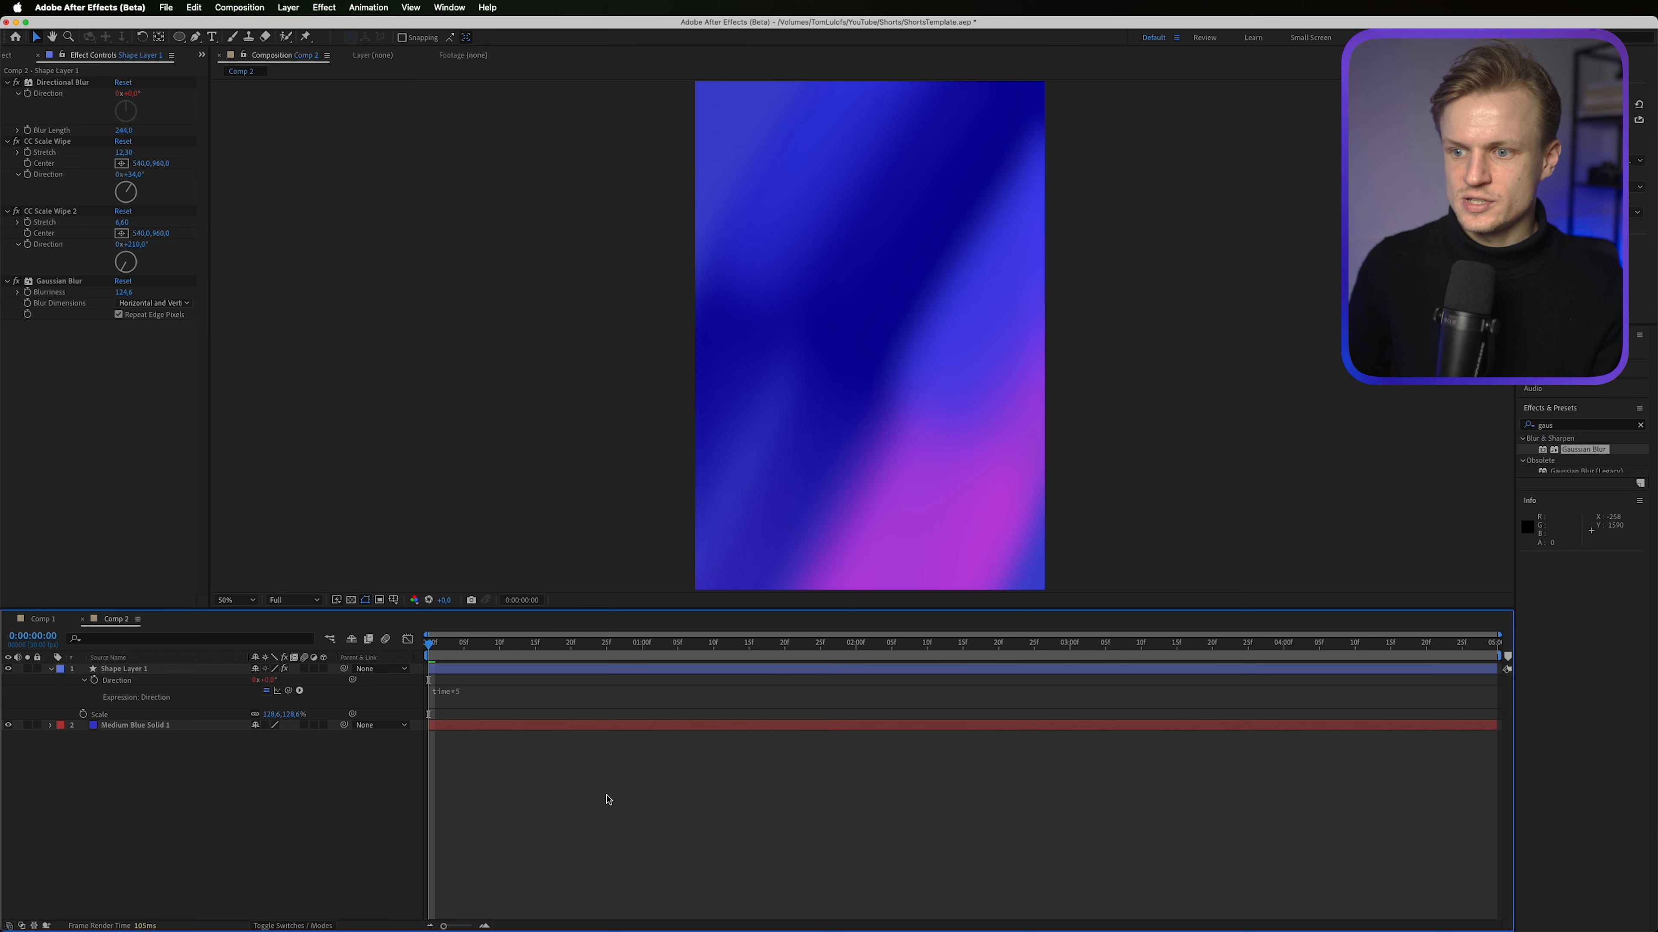
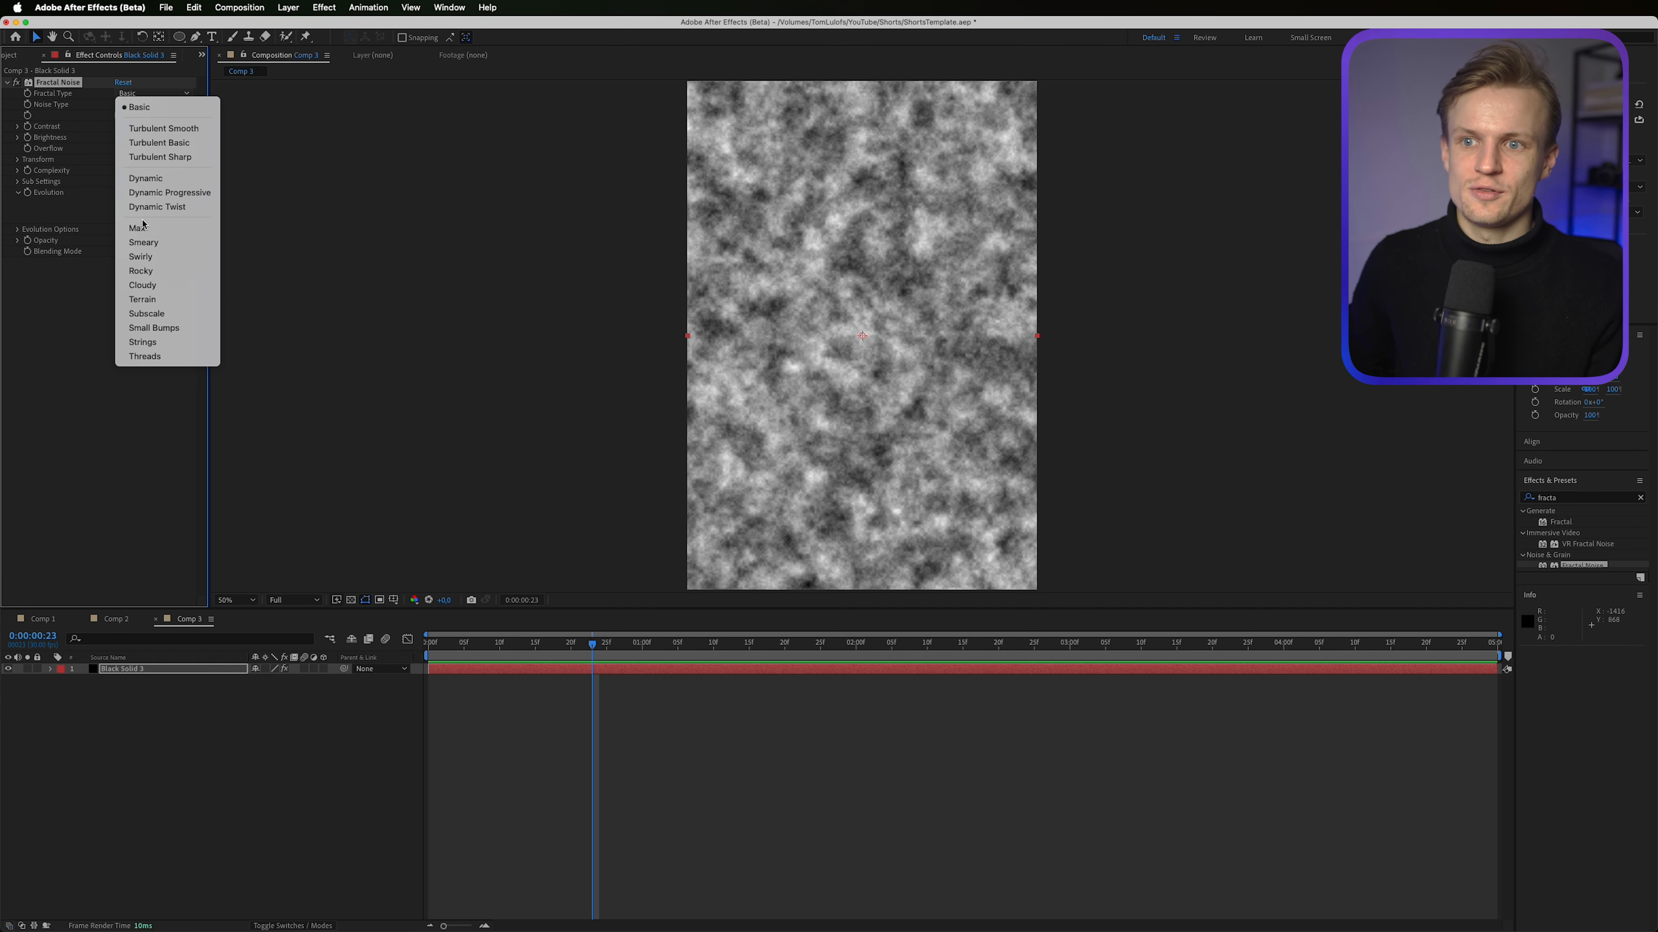
Step: Set the Fractal Noise's Fractal Type to Dynamic Twist and its Noise Type to Spline
left_click(150, 208)
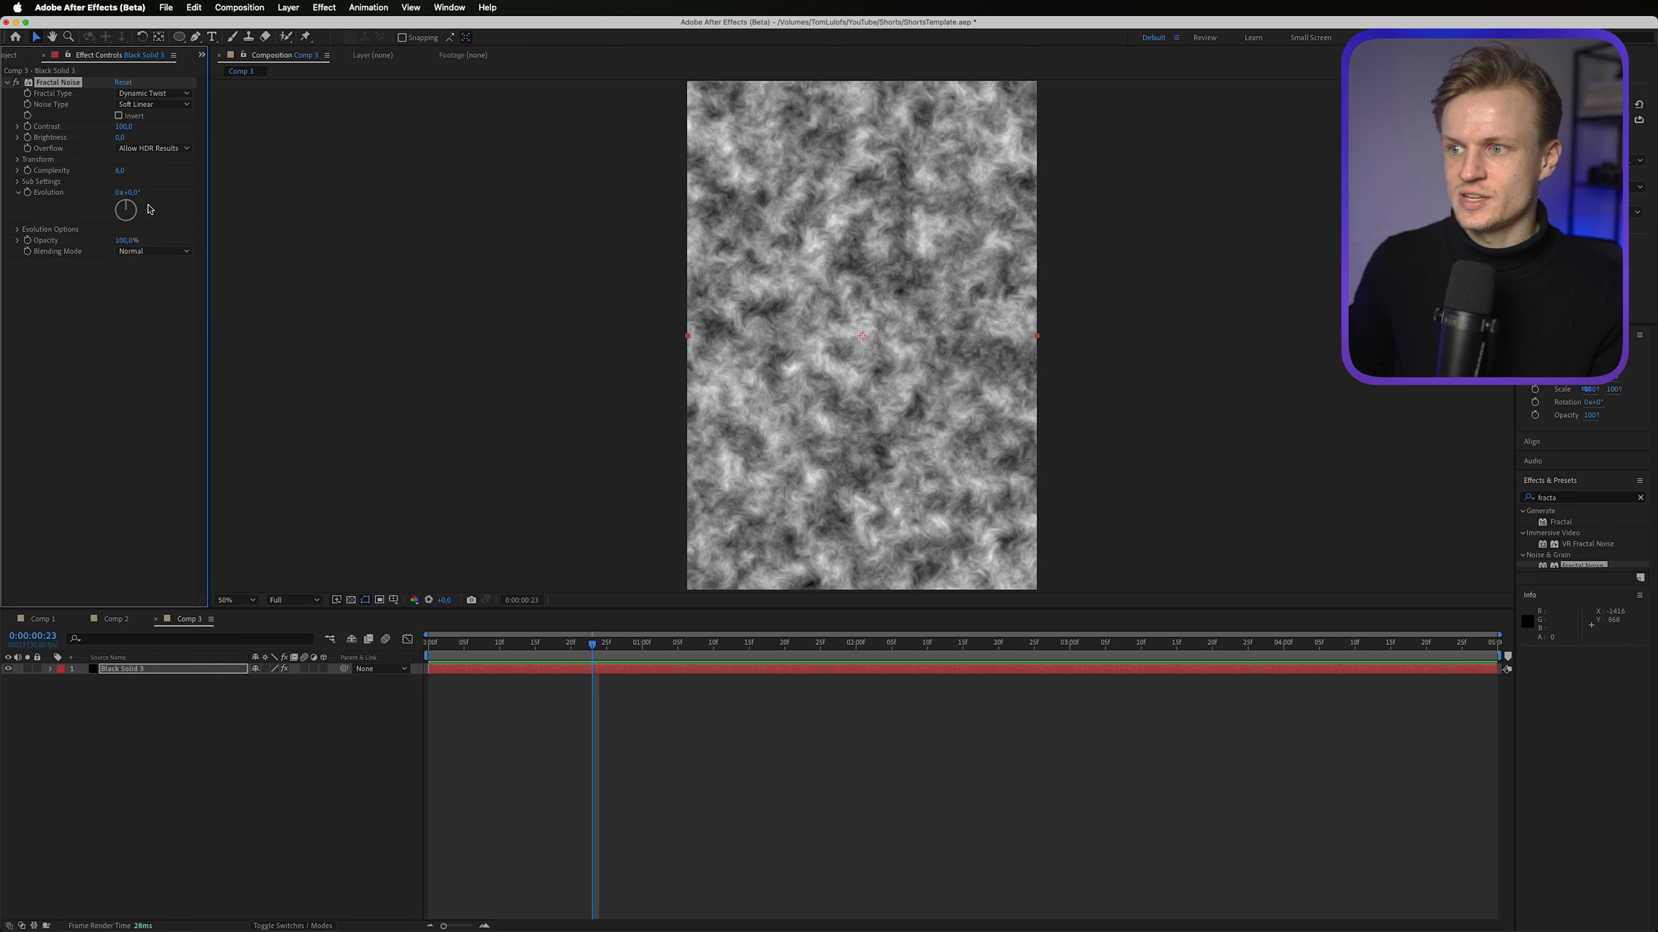
scroll(916, 396, "up", 1)
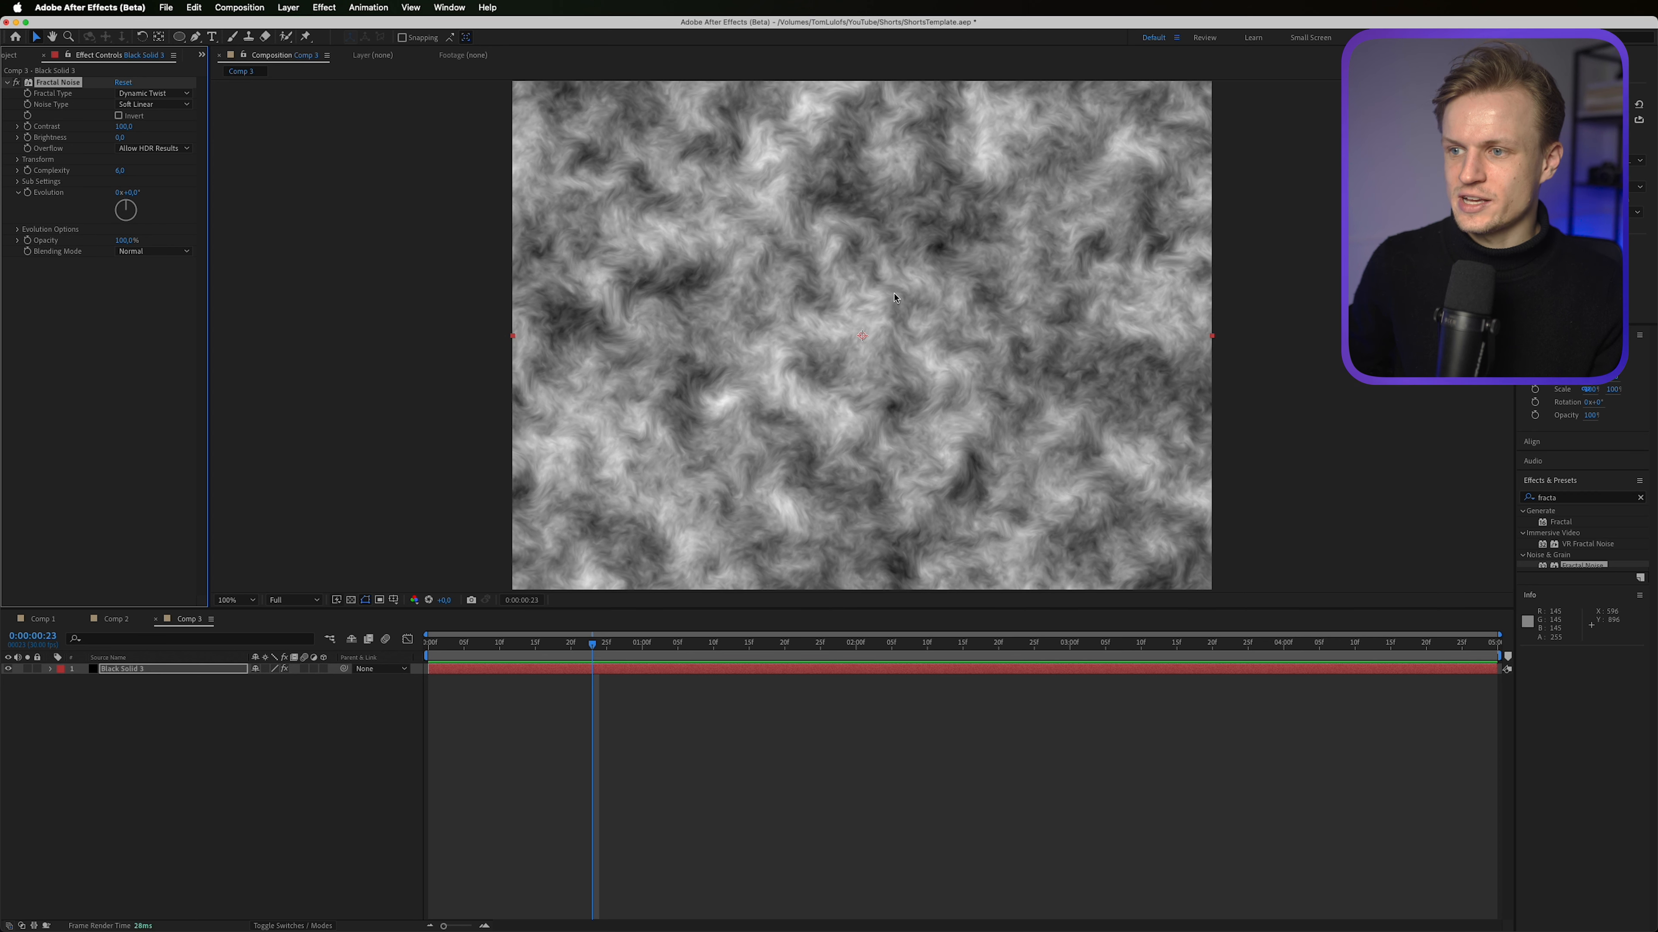
scroll(1063, 255, "down", 1)
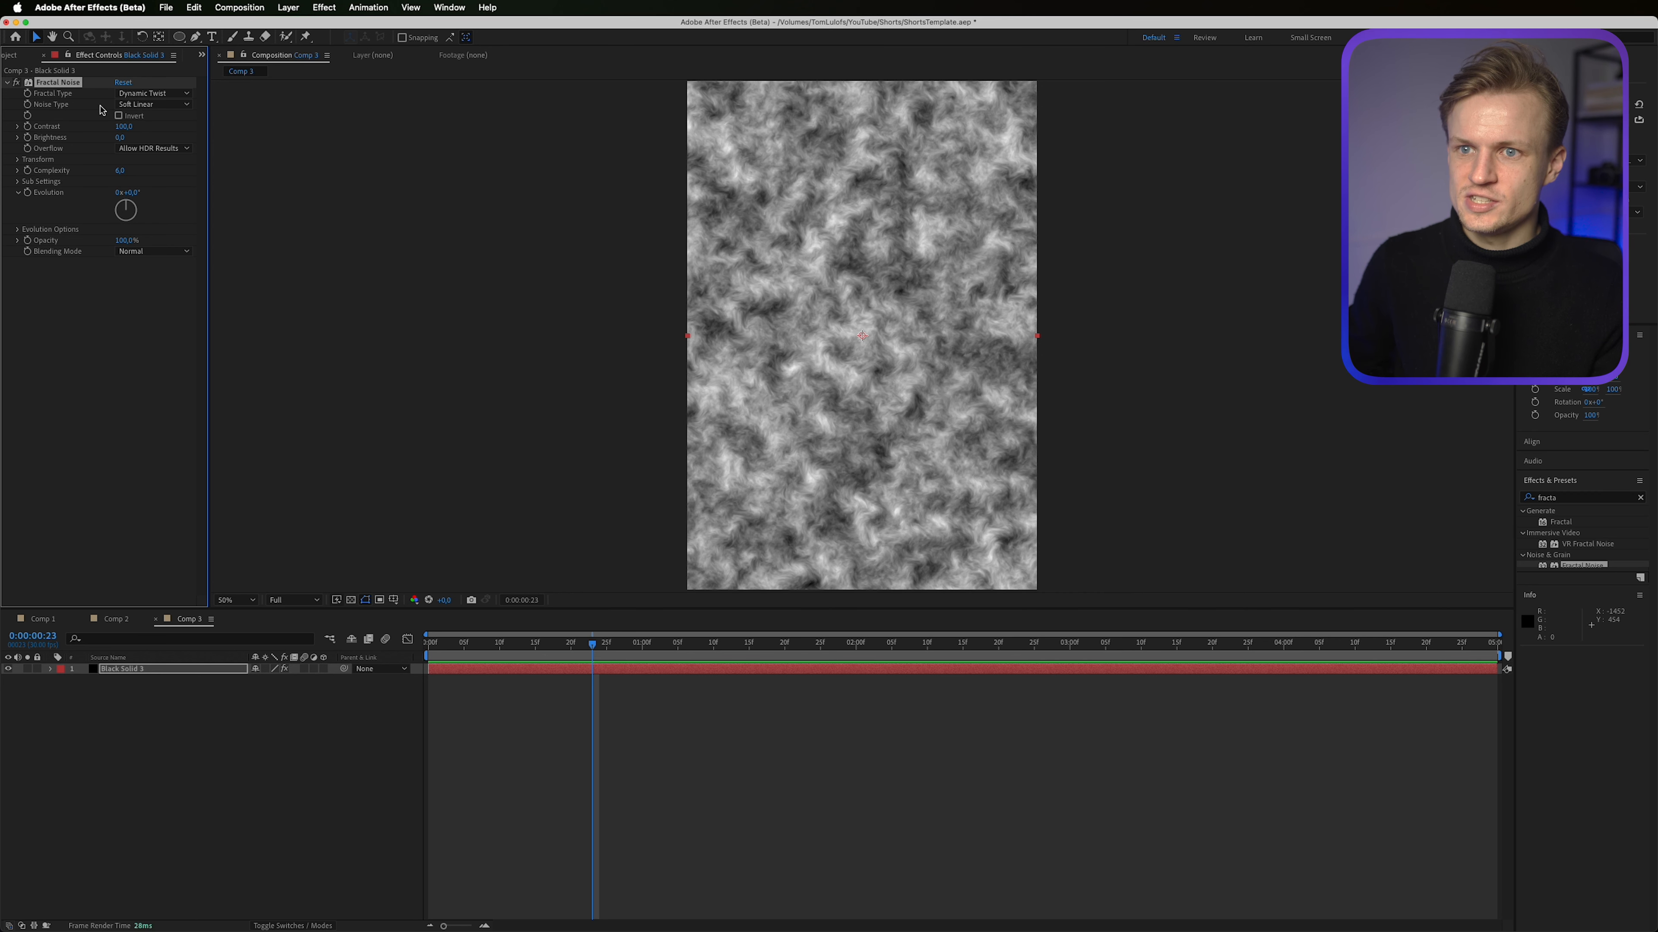
left_click(149, 106)
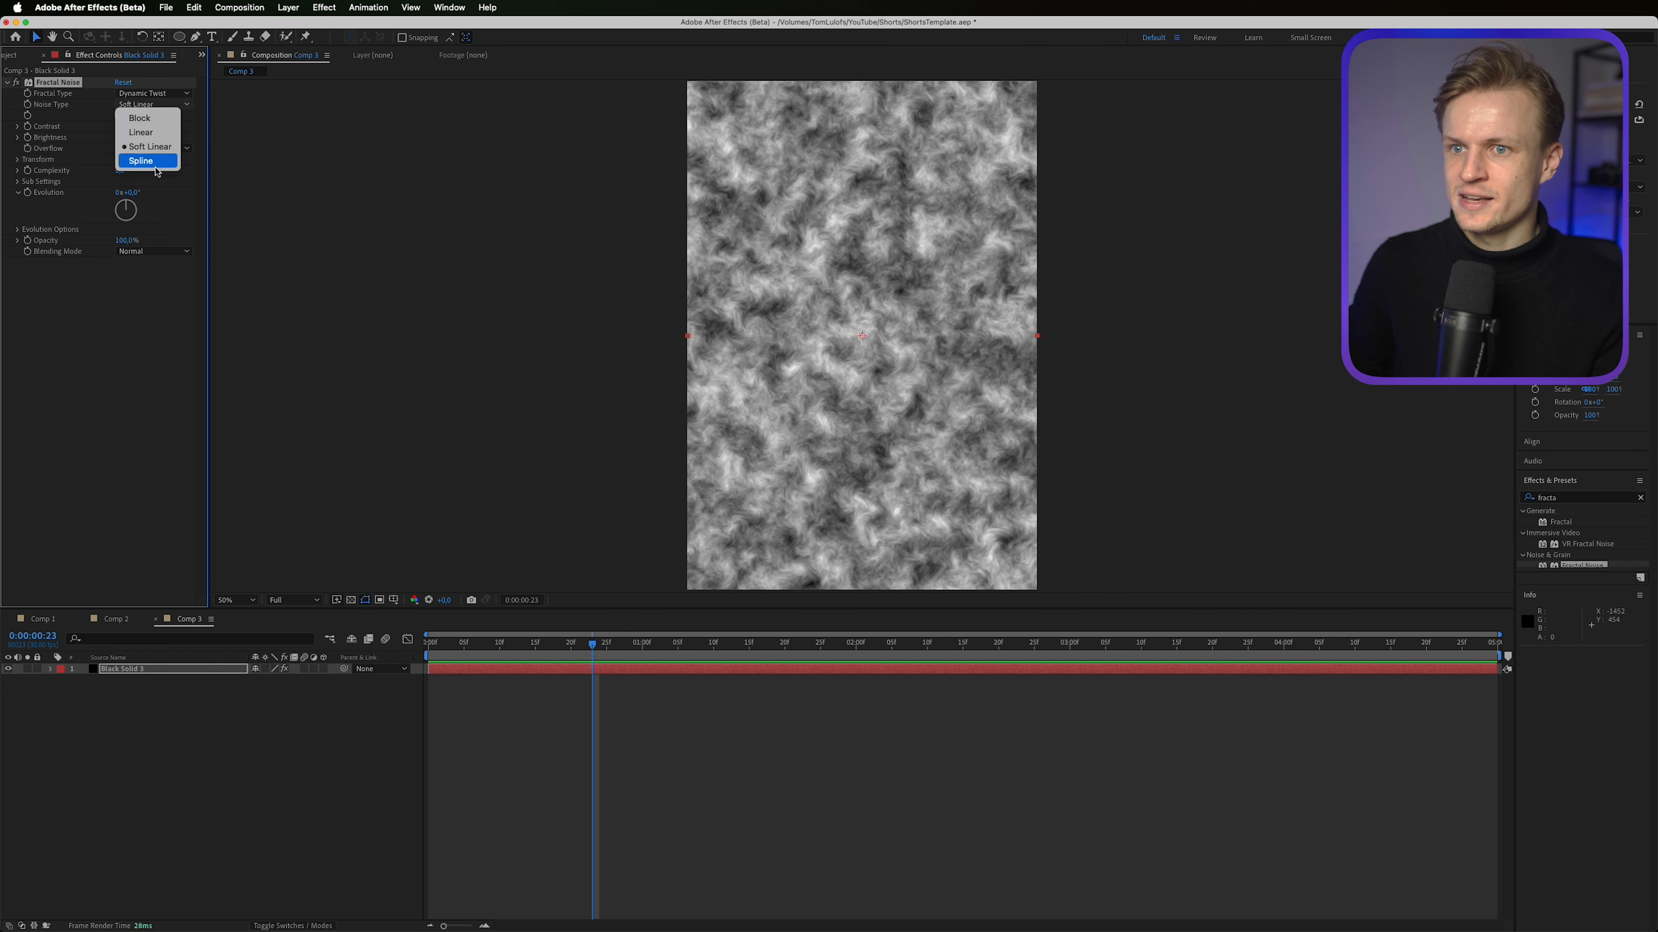
left_click(141, 161)
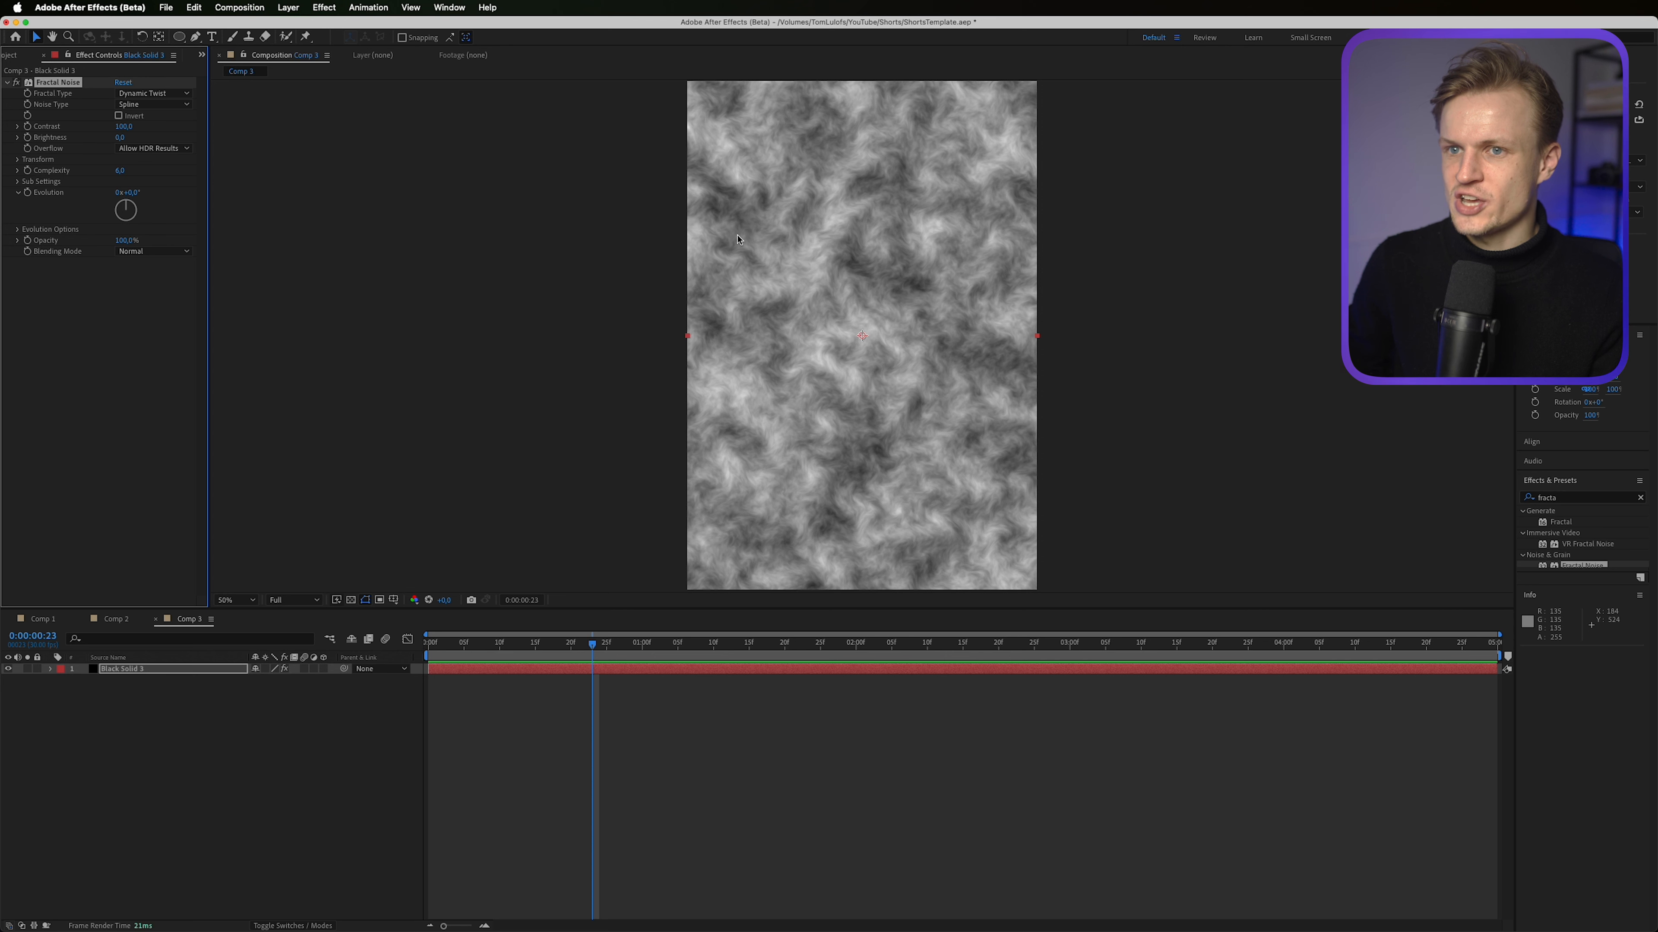
Step: Raise the Fractal Noise's Contrast to just over 200 and lower its Brightness to -44
left_click_drag(123, 126, 188, 132)
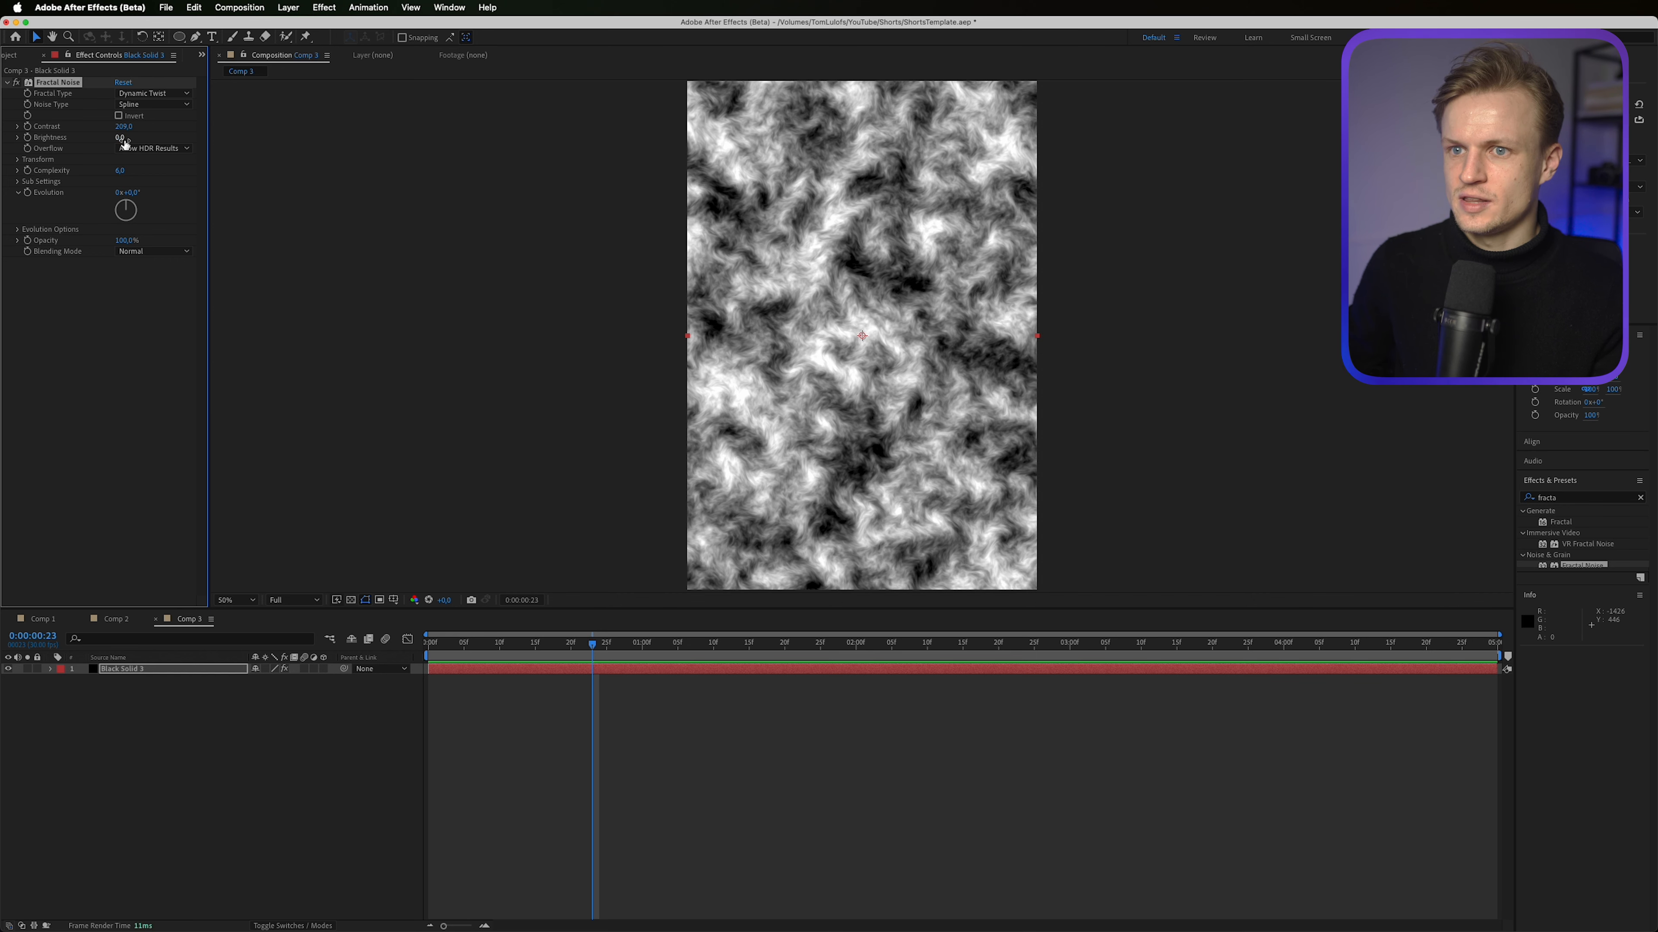
left_click_drag(125, 143, 77, 176)
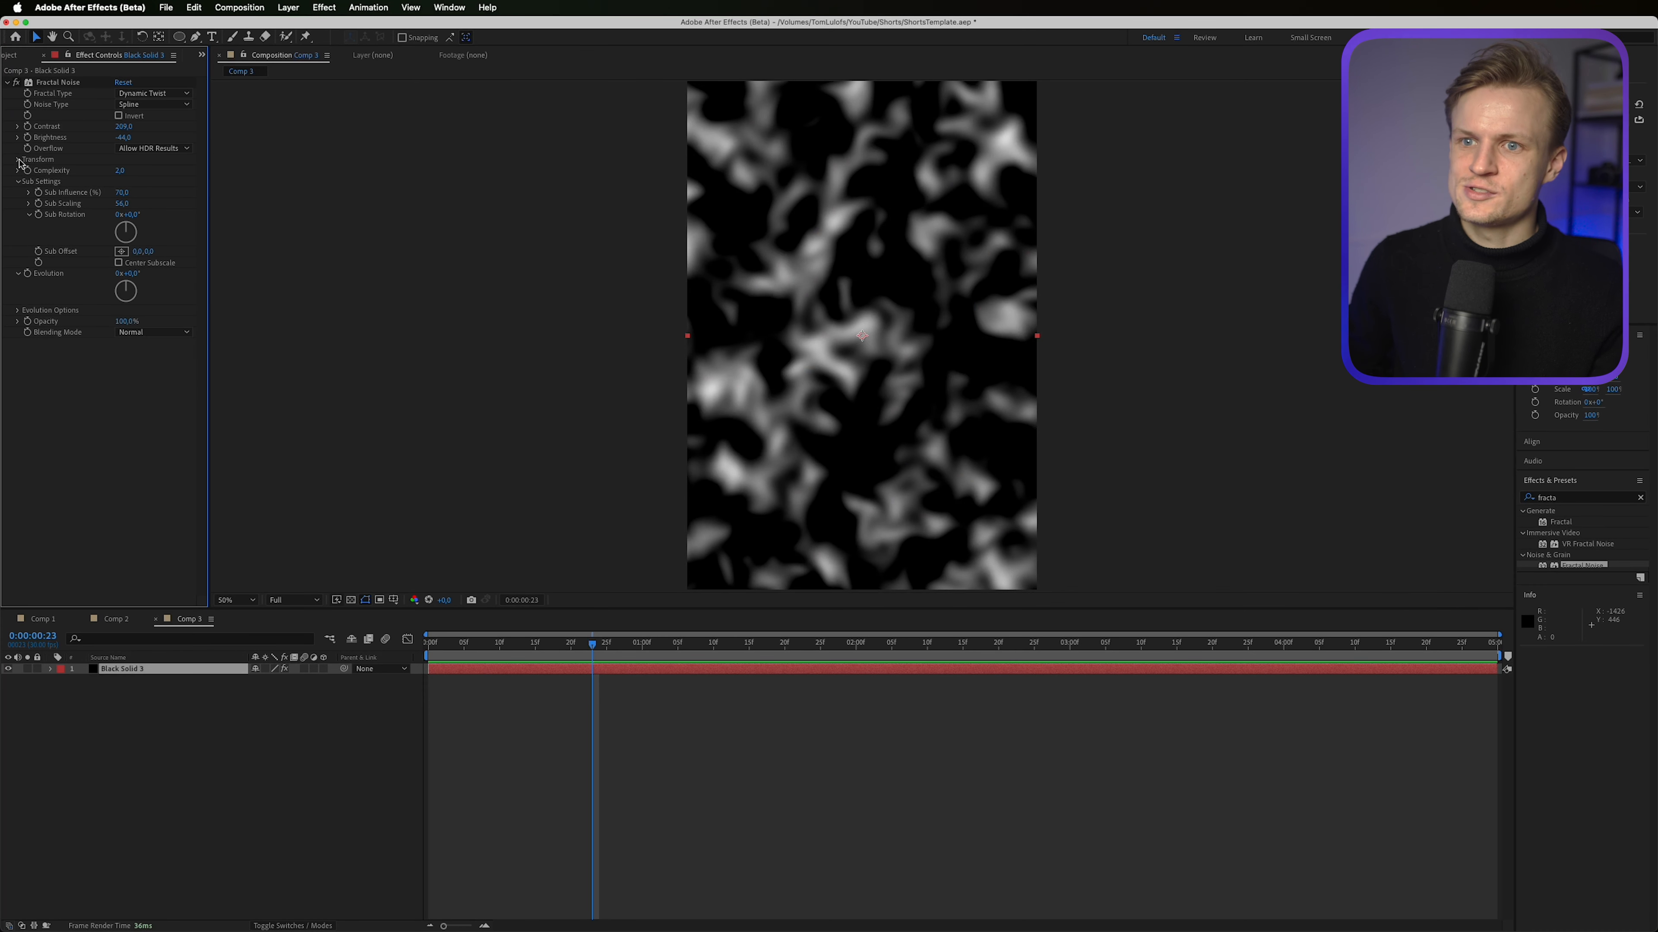
Step: Turn off Uniform Scaling for the Fractal Noise and stretch its Scale Height to 600
left_click(19, 159)
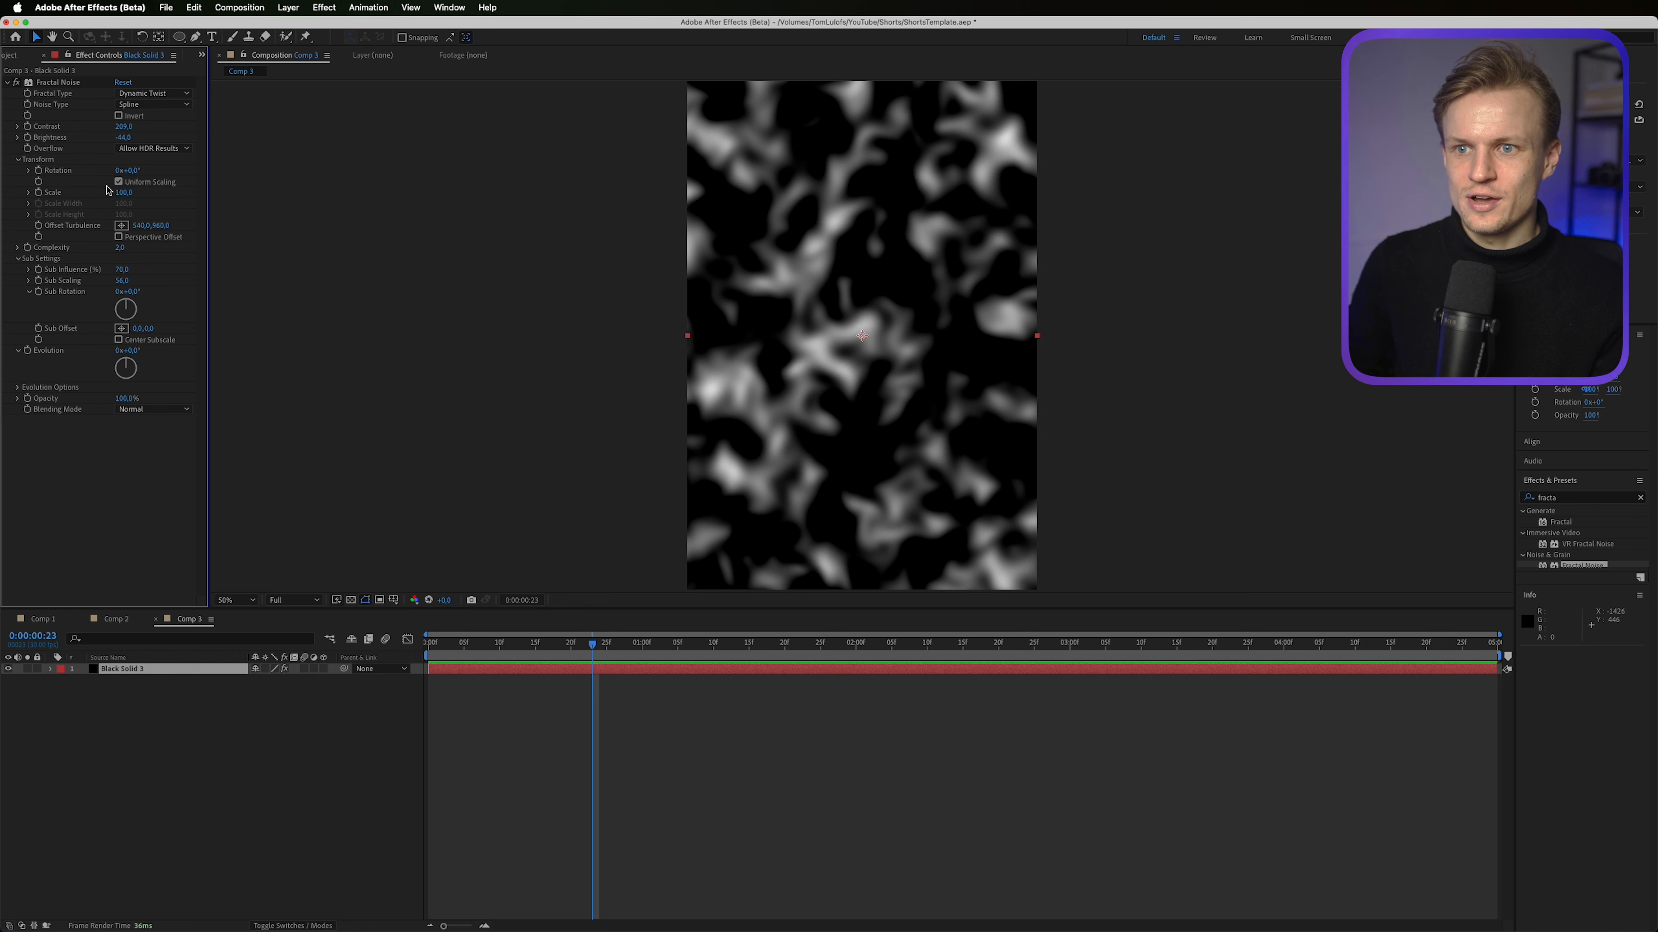
left_click(149, 183)
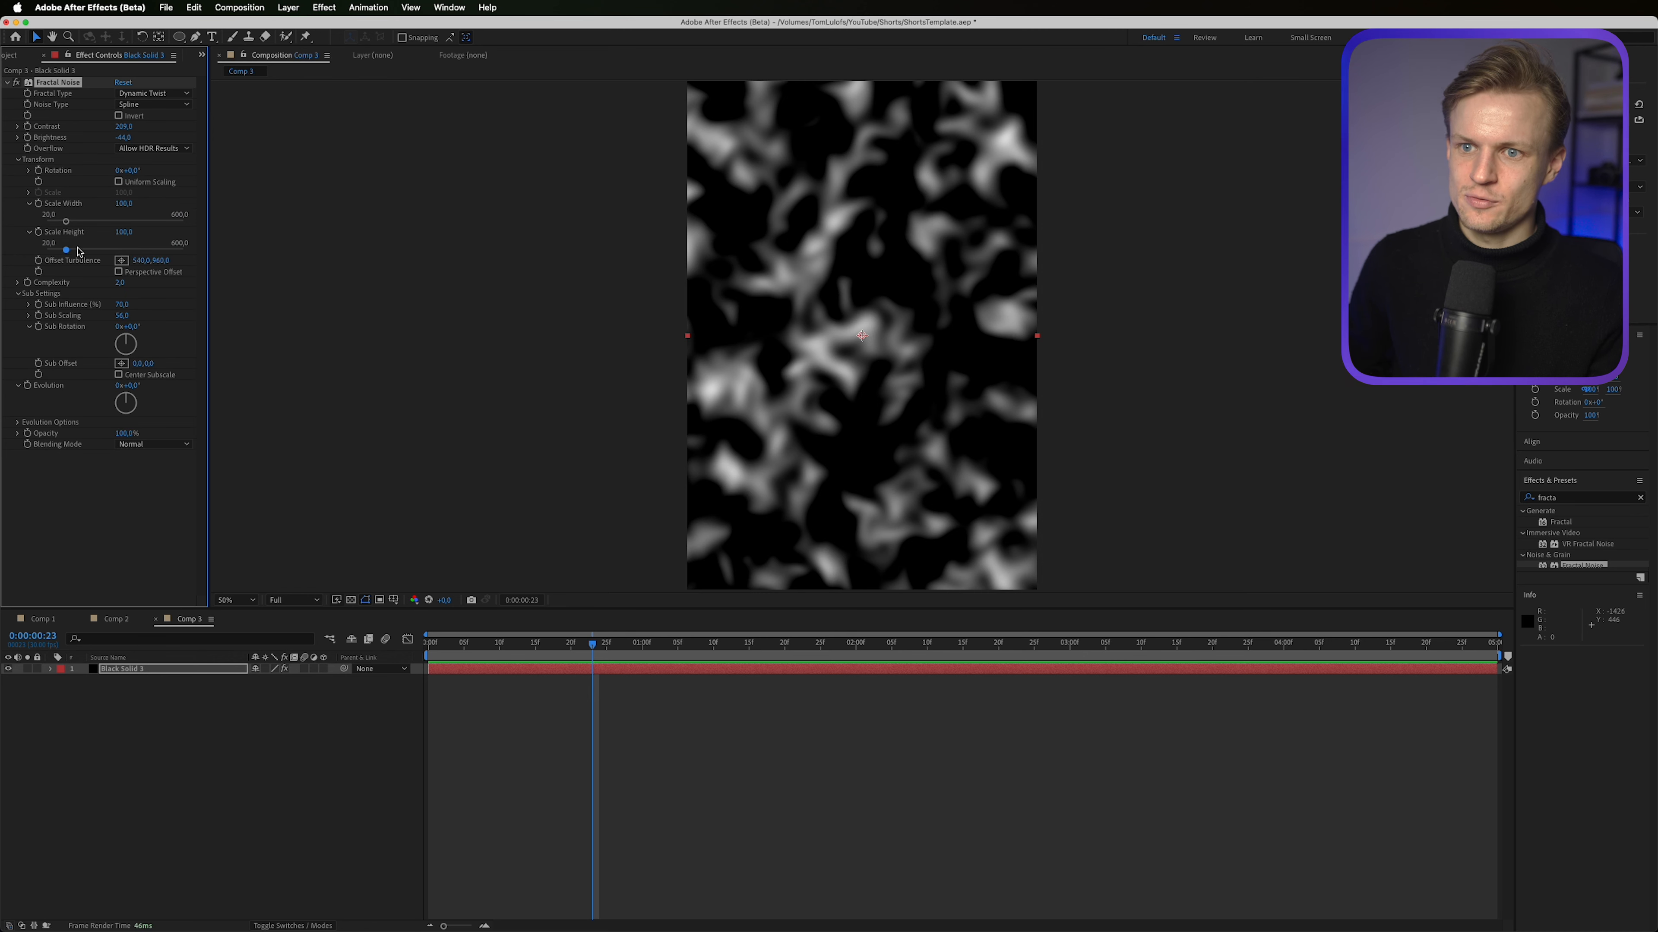
left_click_drag(68, 252, 189, 242)
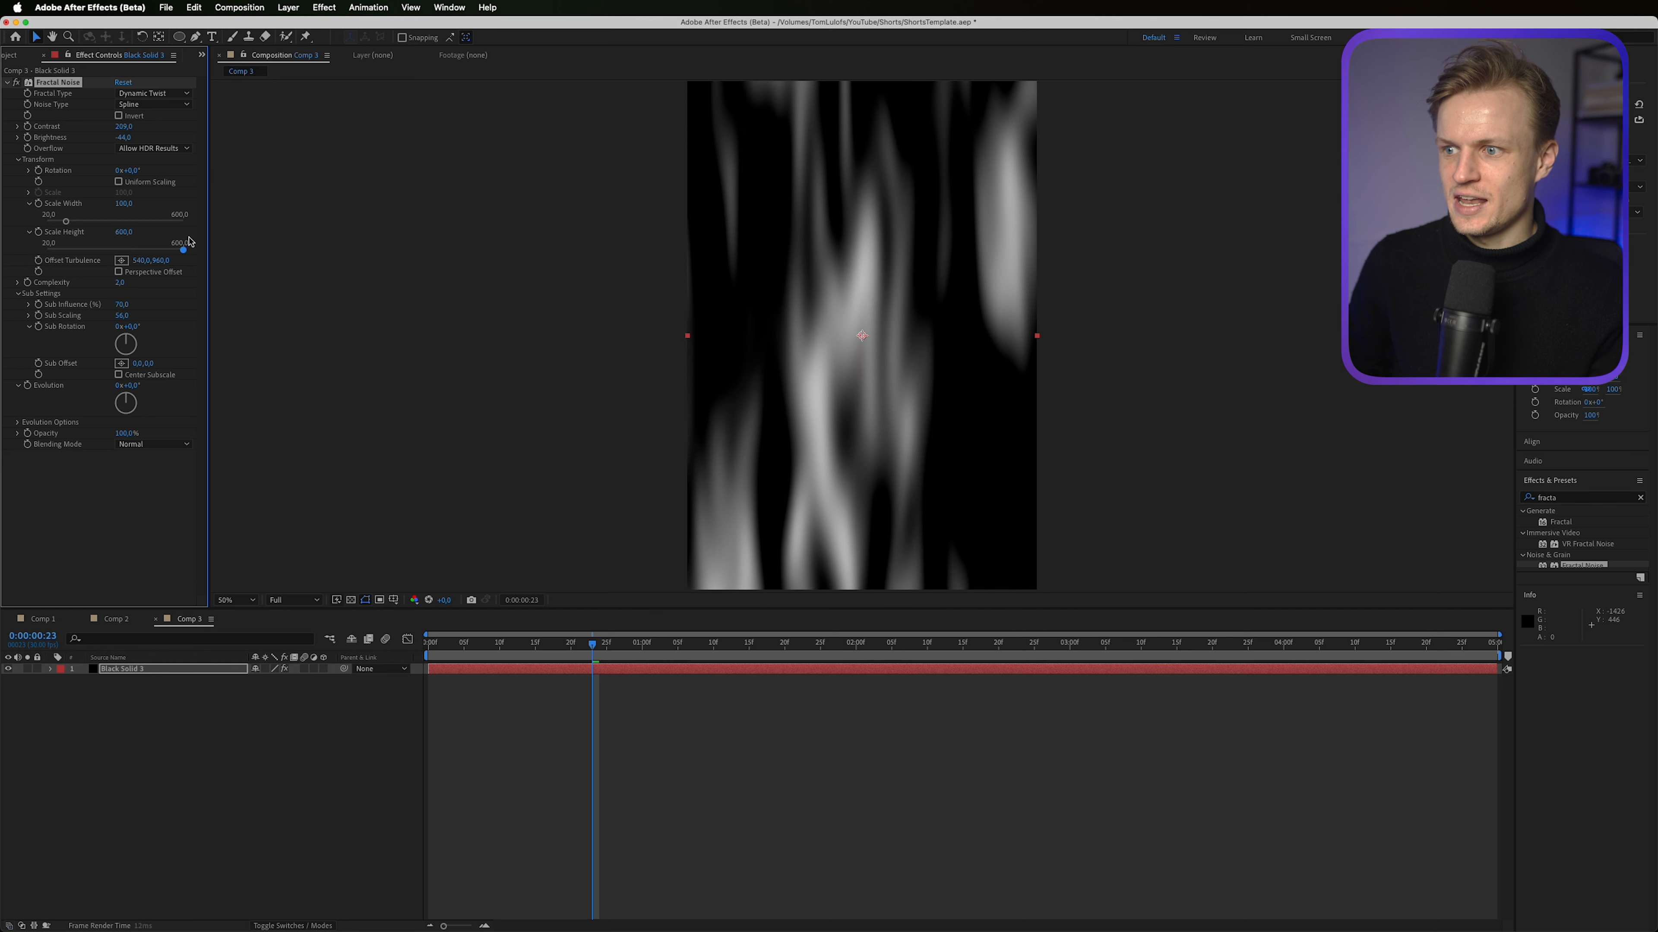
left_click(124, 232)
type("1000")
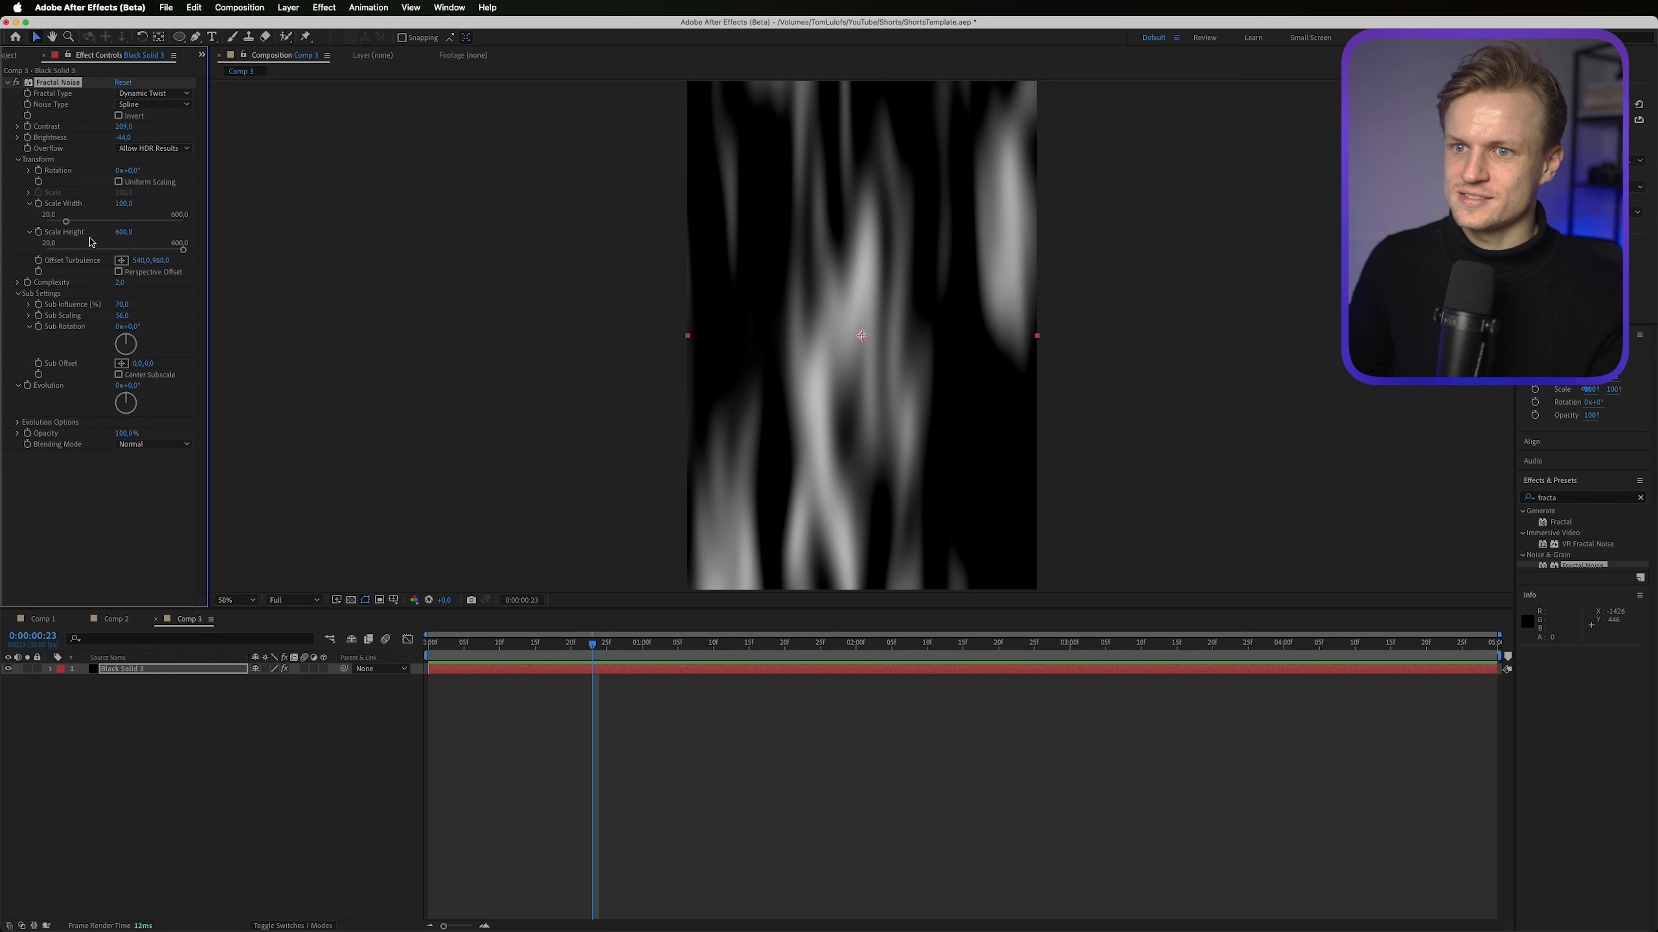
key("Return")
left_click(157, 246)
key("cmd+z")
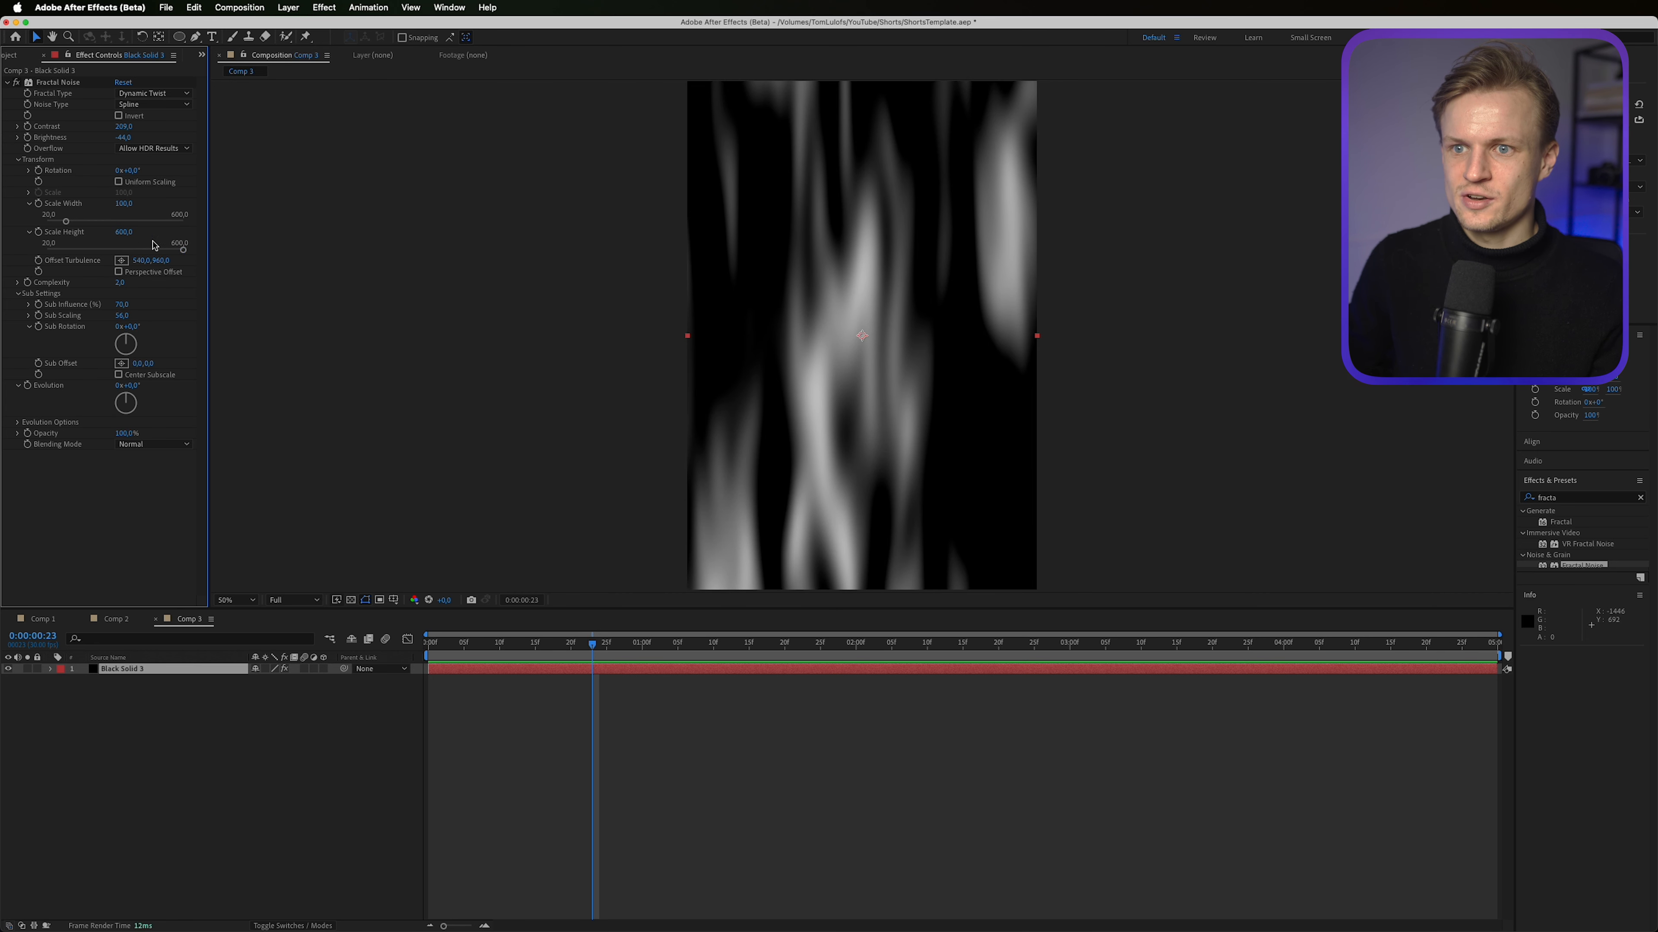
Step: Set the Fractal Noise's Scale Height to 1000
left_click(124, 232)
type("1000")
key("Return")
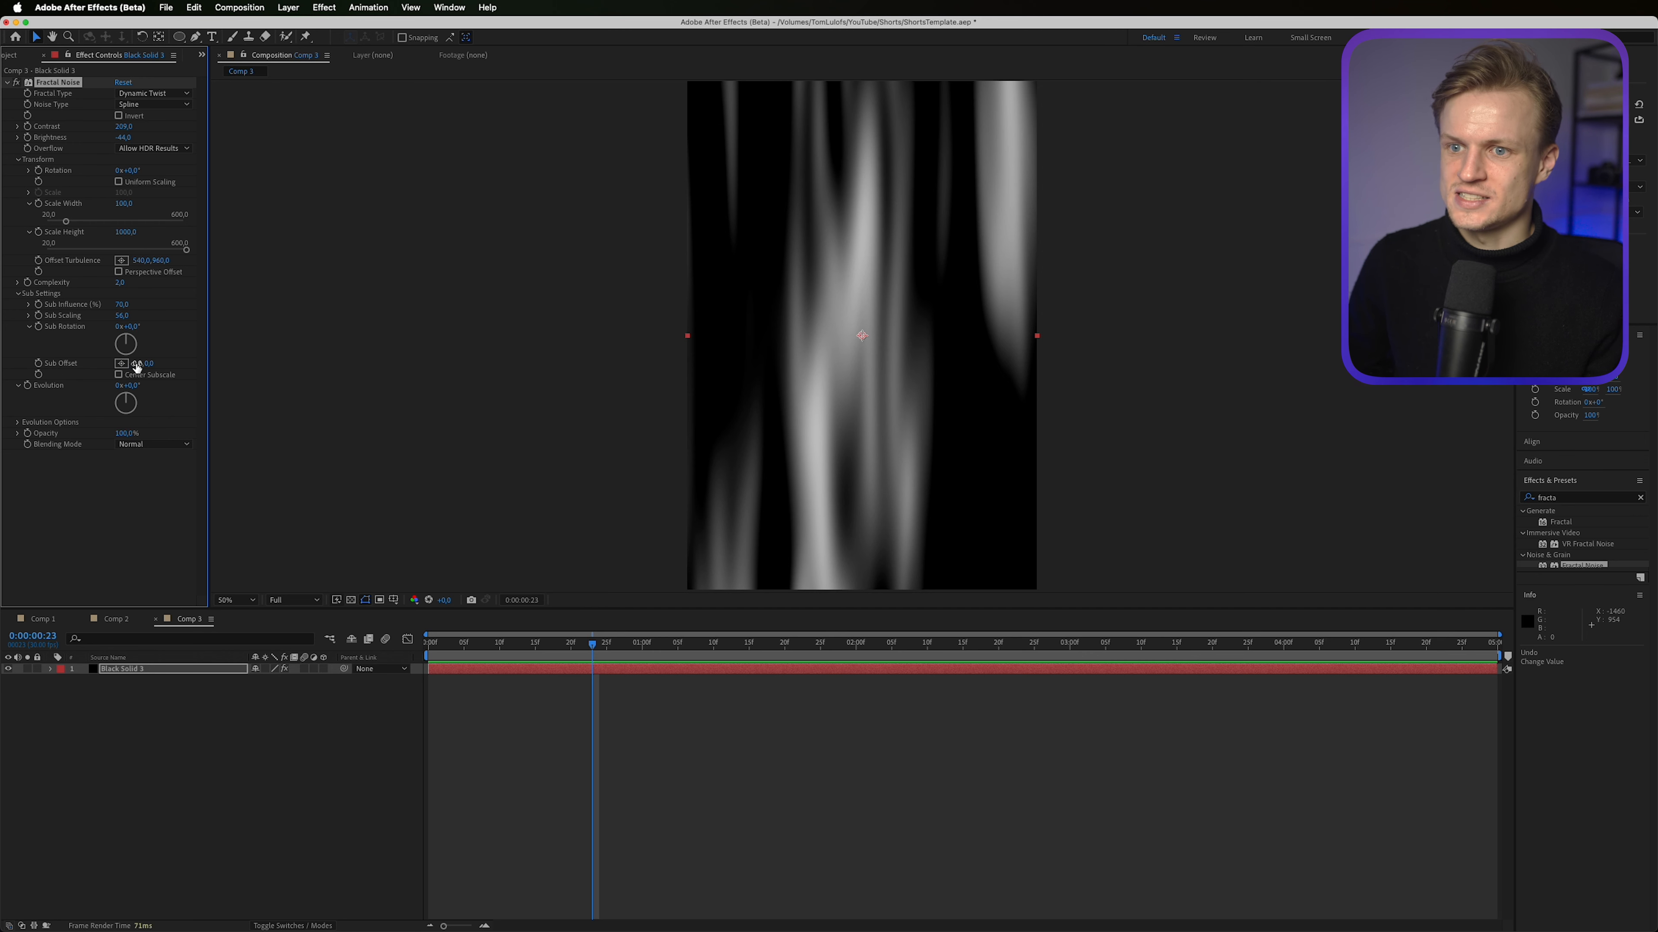
Step: Keyframe the Fractal Noise's Sub Offset from 0, -32 at the first frame to a much larger vertical offset at the end, and preview it
mouse_move(137, 363)
left_mouse_down()
mouse_move(1161, 333)
mouse_move(507, 370)
mouse_move(146, 367)
mouse_move(851, 286)
mouse_move(1348, 261)
mouse_move(563, 359)
mouse_move(123, 380)
left_mouse_up()
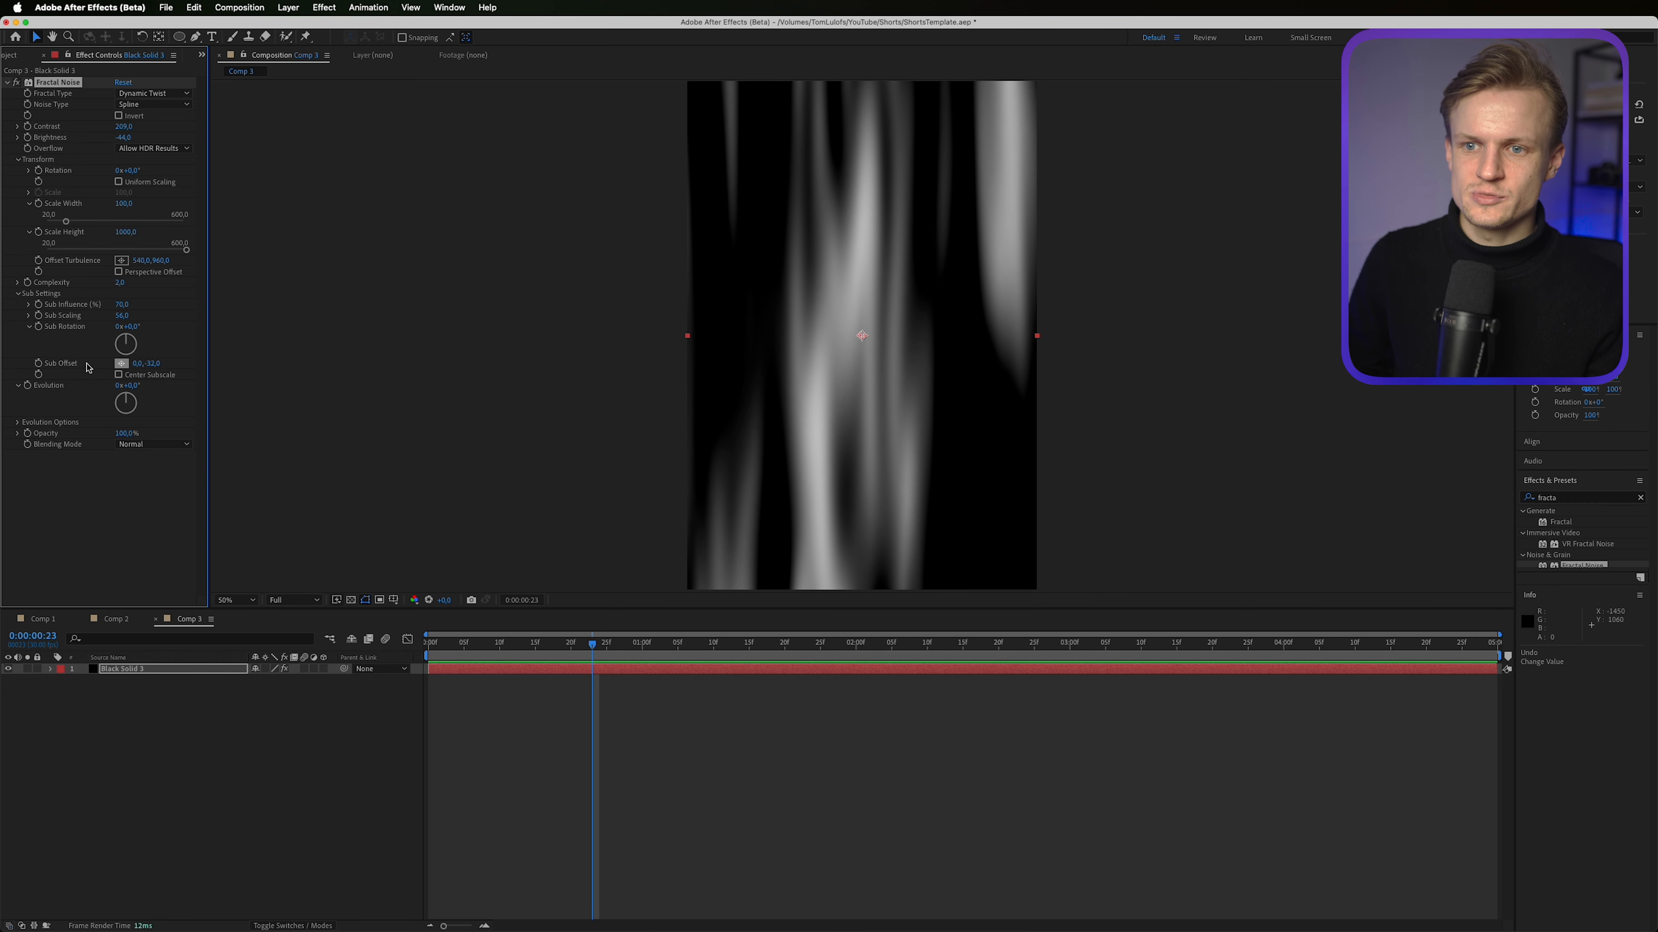
left_click_drag(571, 647, 418, 643)
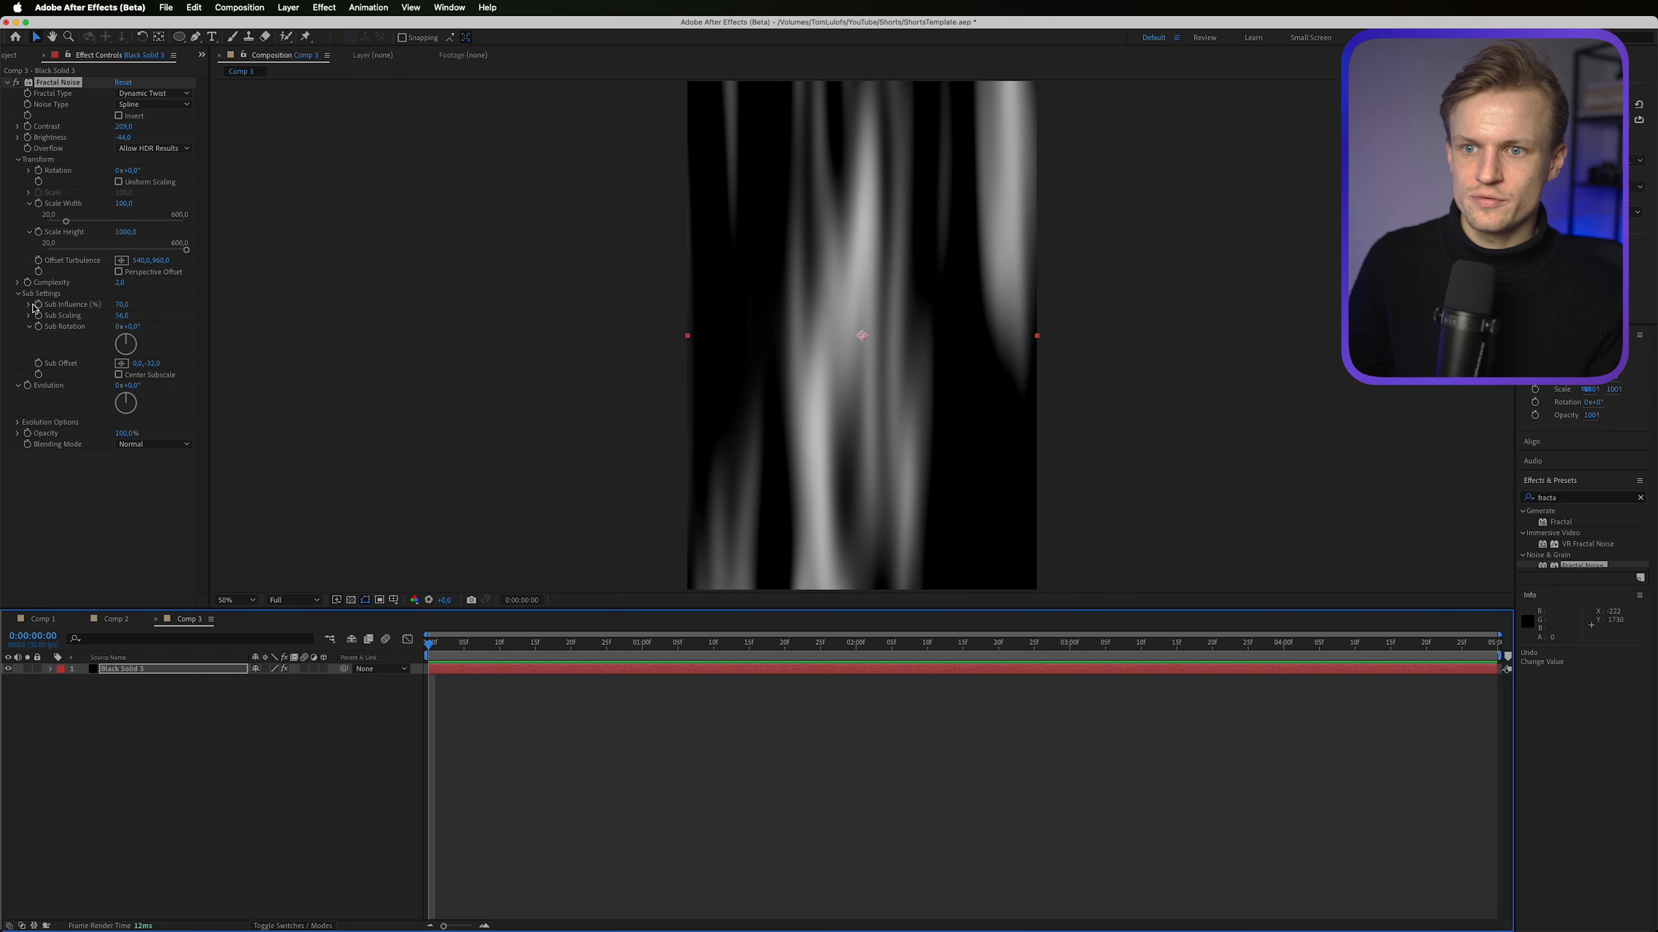
left_click(38, 364)
left_click(591, 637)
left_click_drag(589, 645, 1564, 655)
left_click_drag(152, 363, 1279, 453)
key("space")
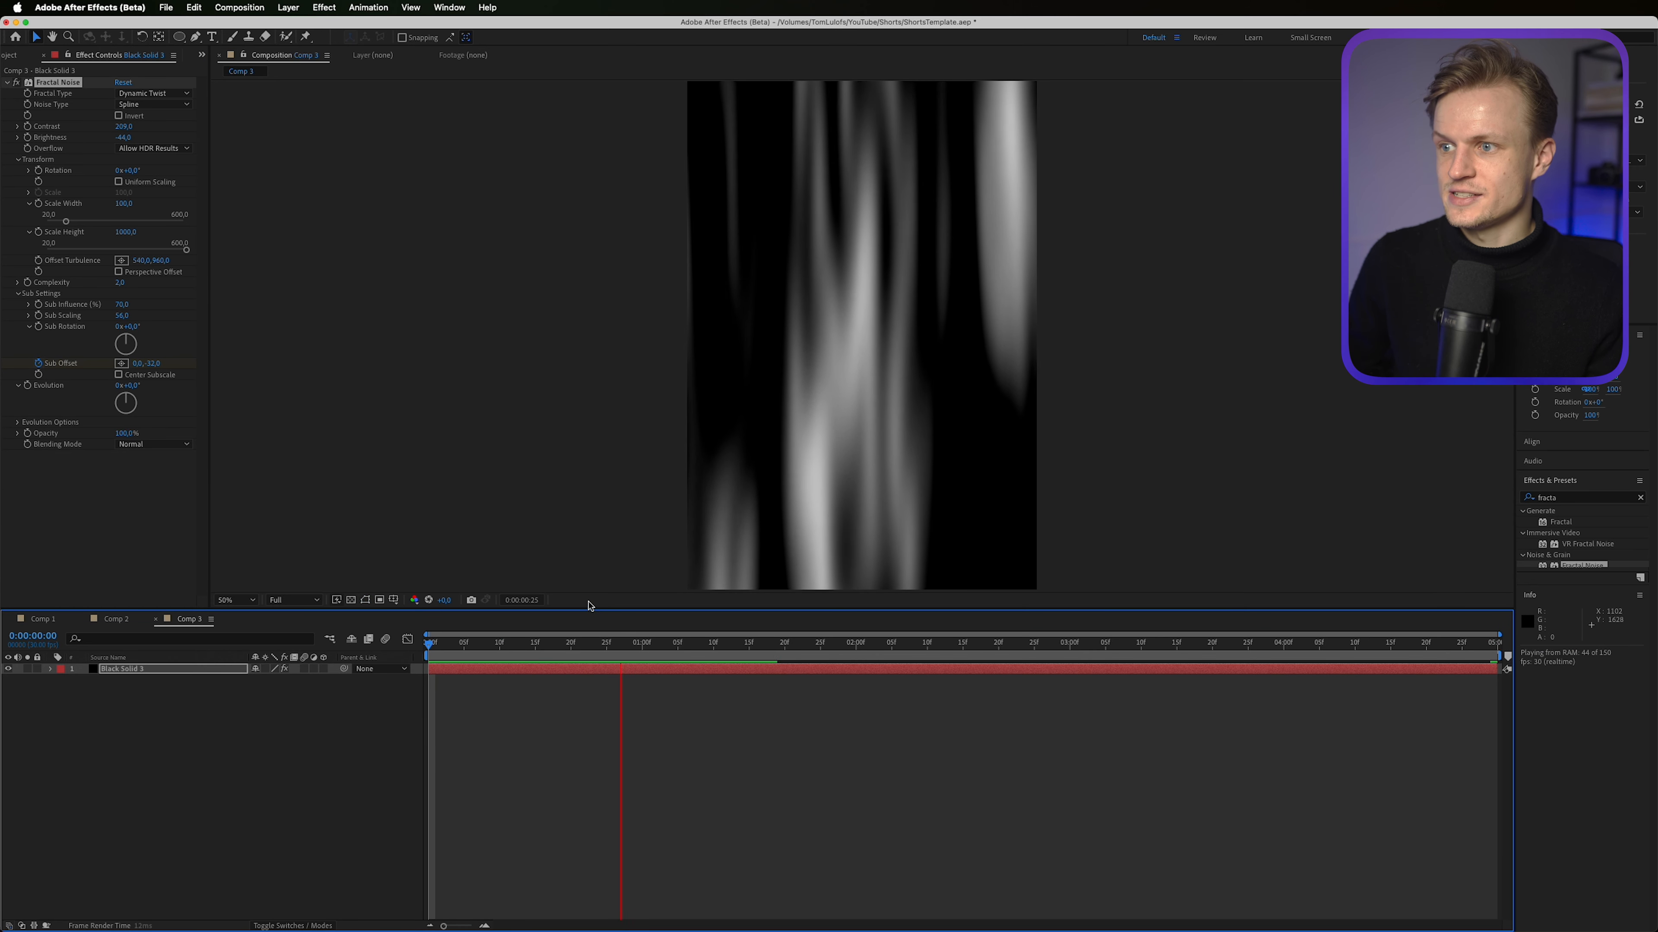
Step: Find the Tint effect and apply it below the Fractal Noise on the same solid
left_click(1573, 499)
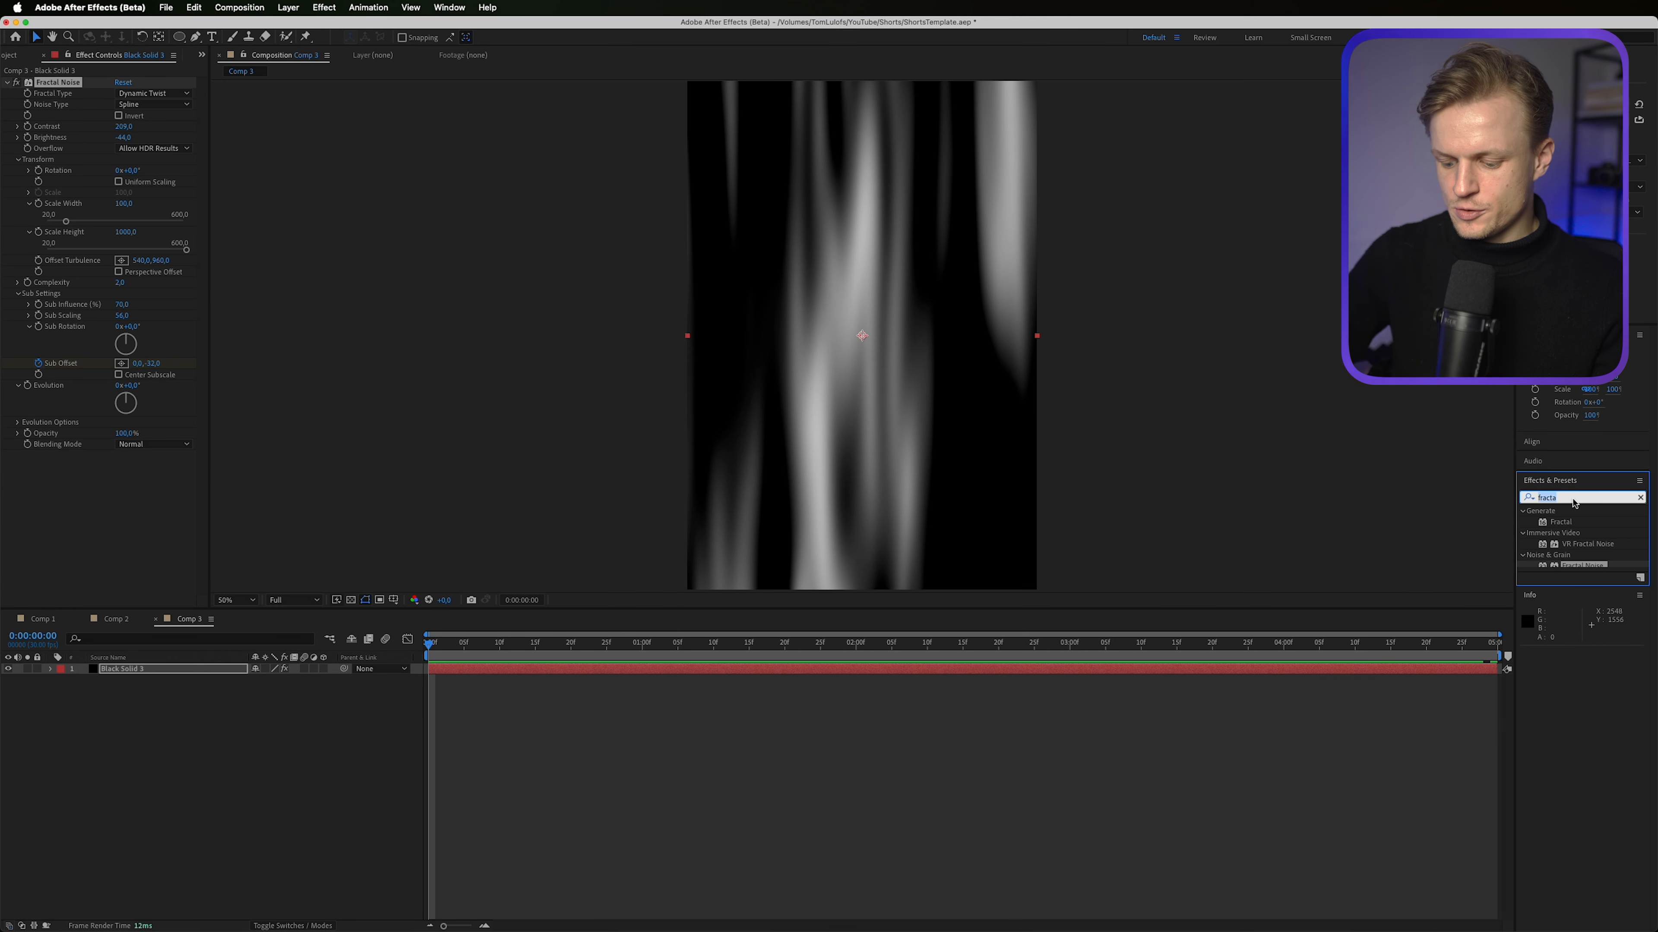
type("tint")
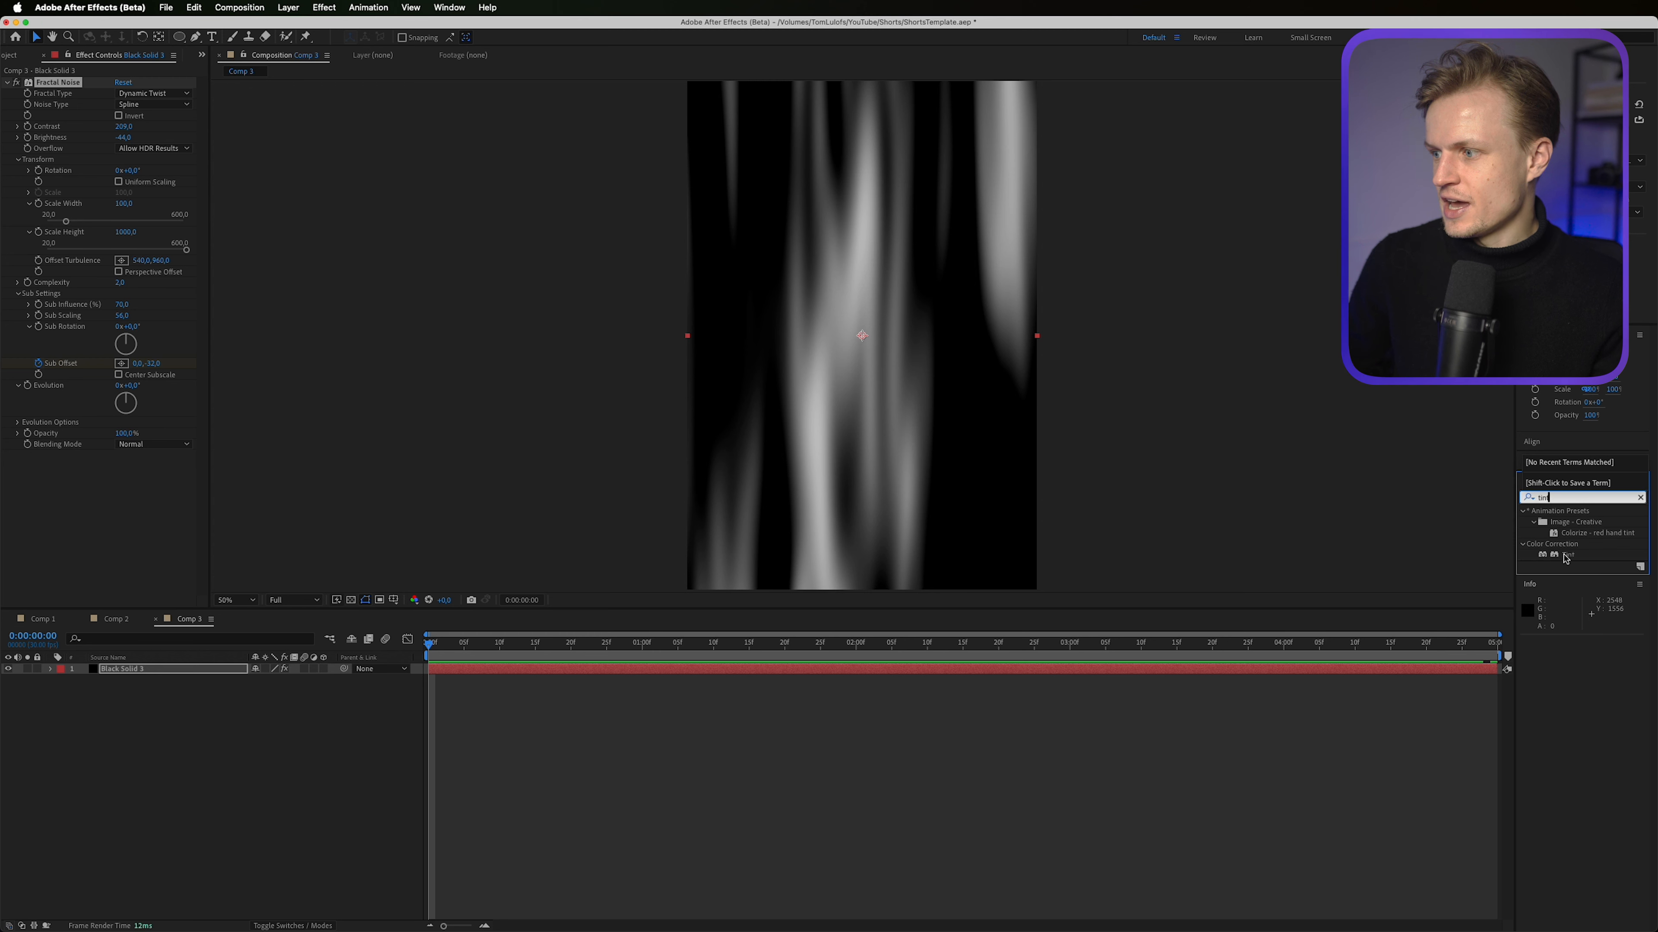
left_click_drag(1565, 555, 157, 465)
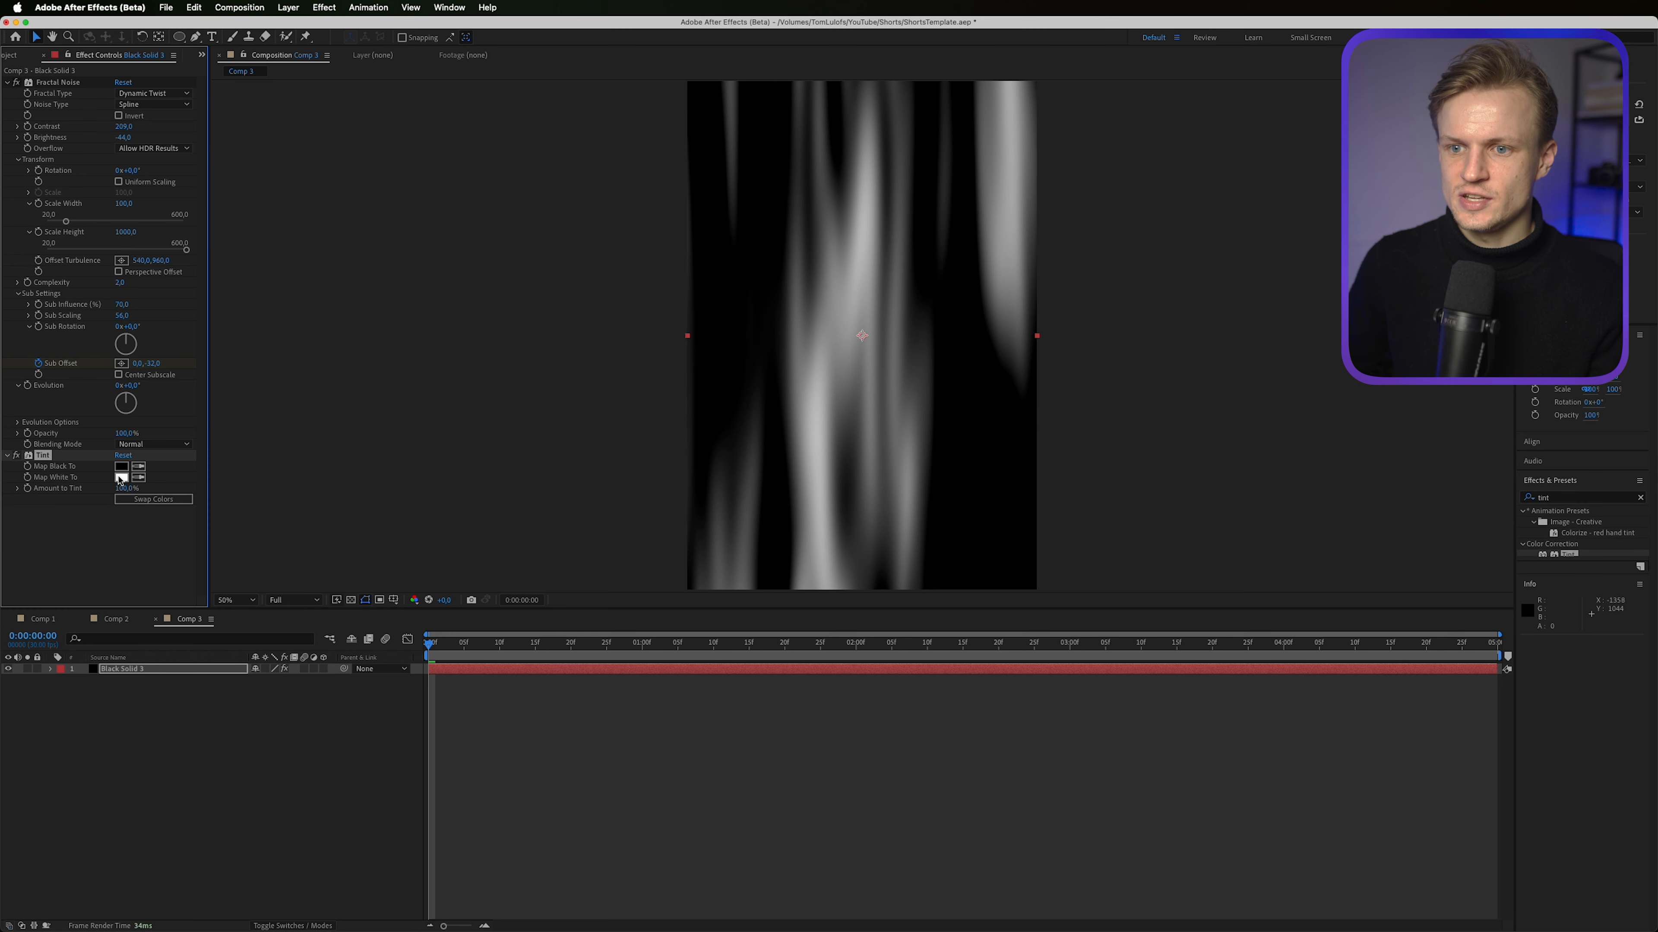
Step: Set the Tint's Map White To colour to a medium blue-violet, about 6156DE
left_click(121, 478)
left_click(1301, 420)
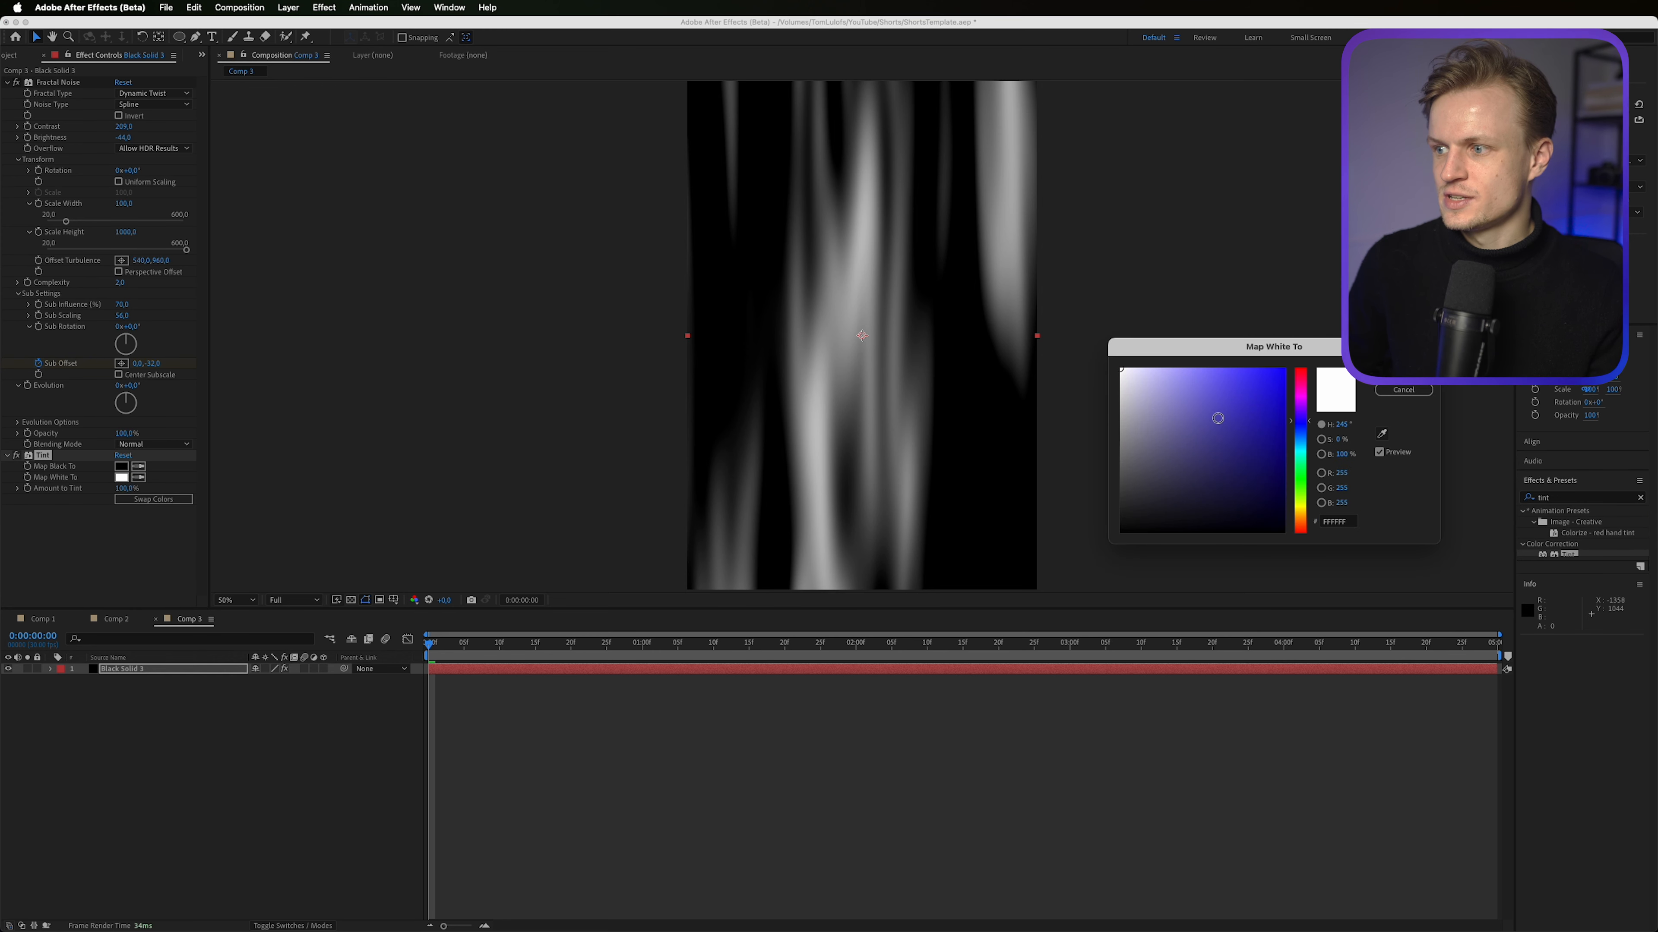
left_click(1216, 441)
left_click_drag(1216, 441, 1239, 394)
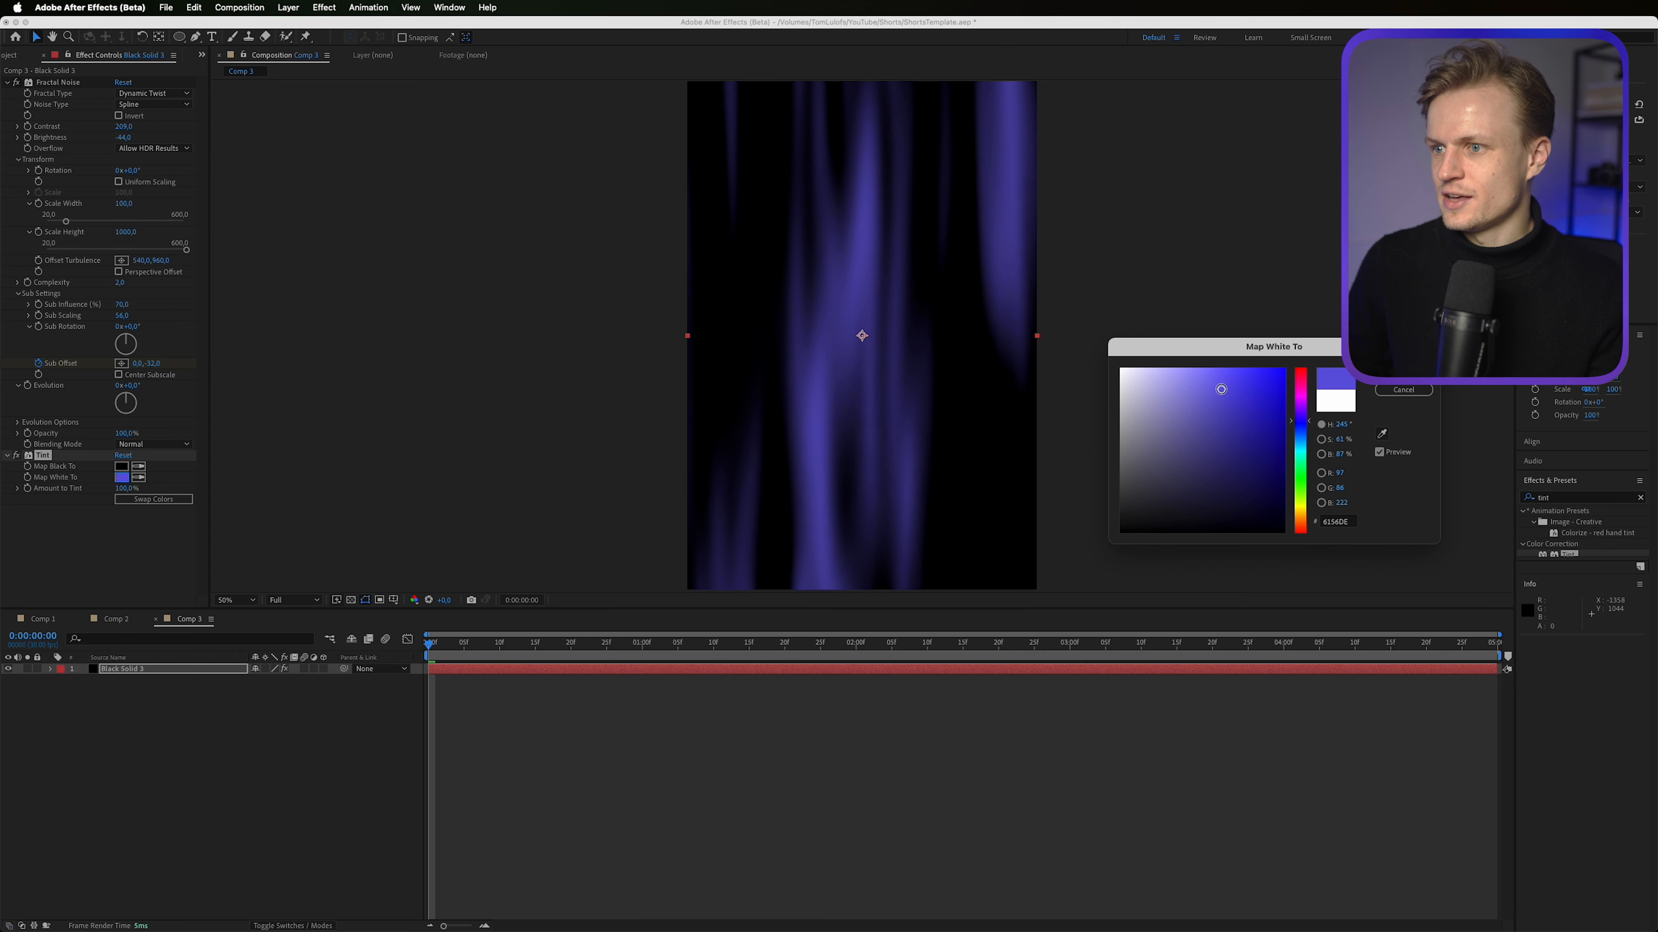
key("Return")
Step: Create a full-size solid in a dark blue sampled from the tinted noise and place it beneath the noise layer
left_click(121, 764)
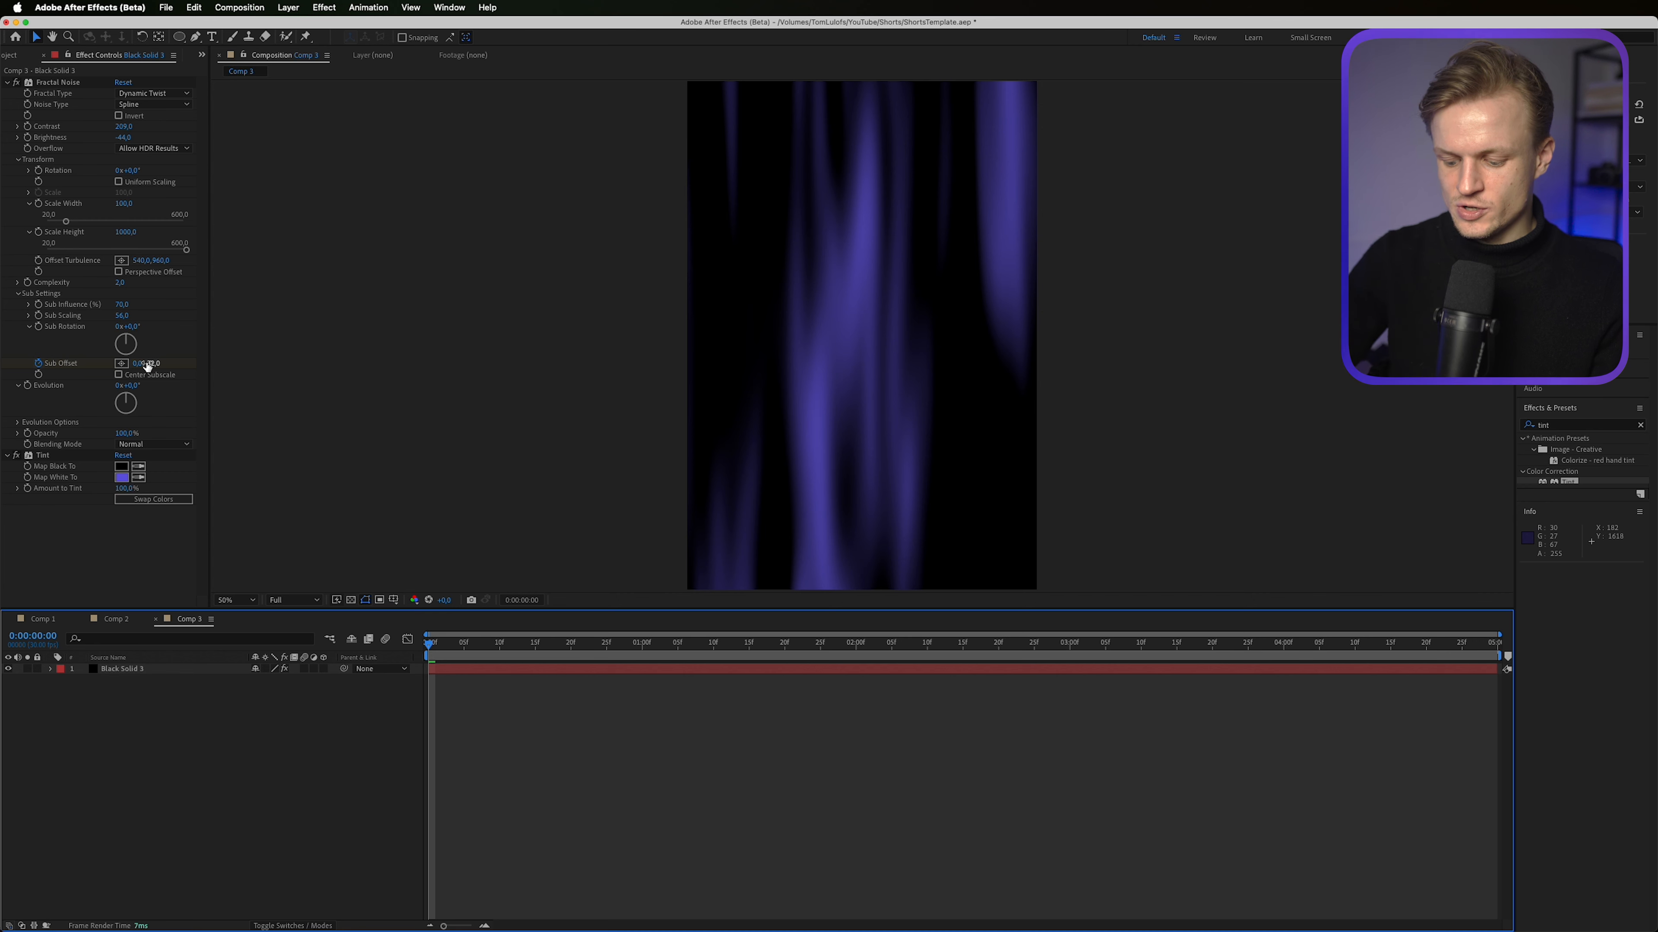
key("super+y")
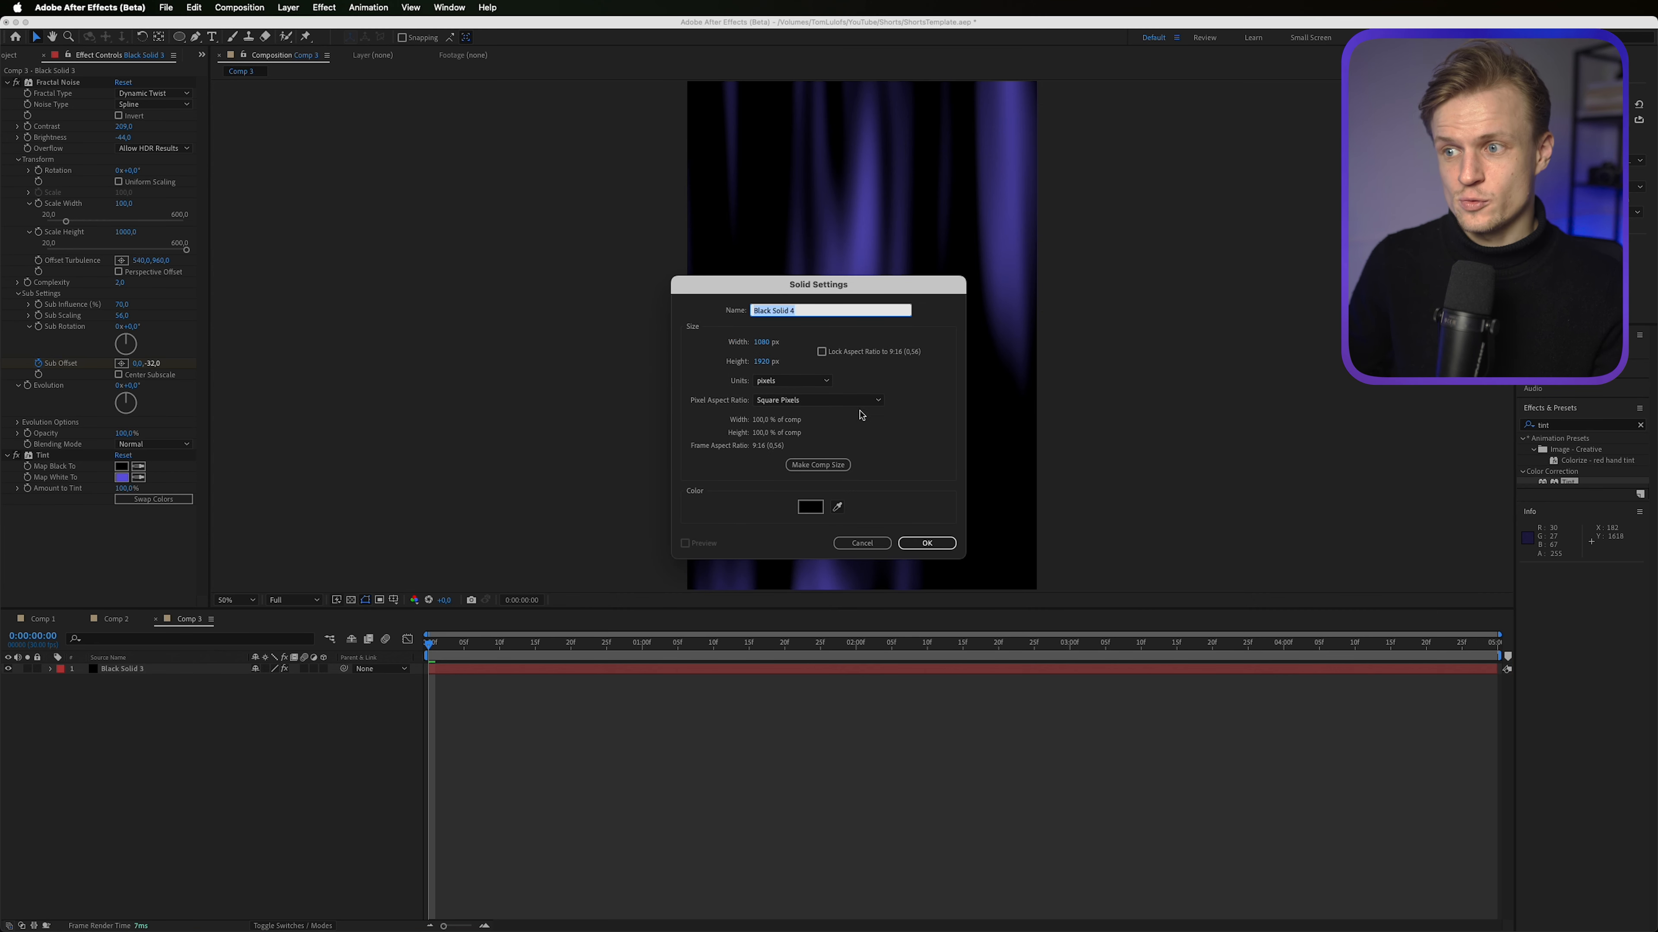
left_click(836, 507)
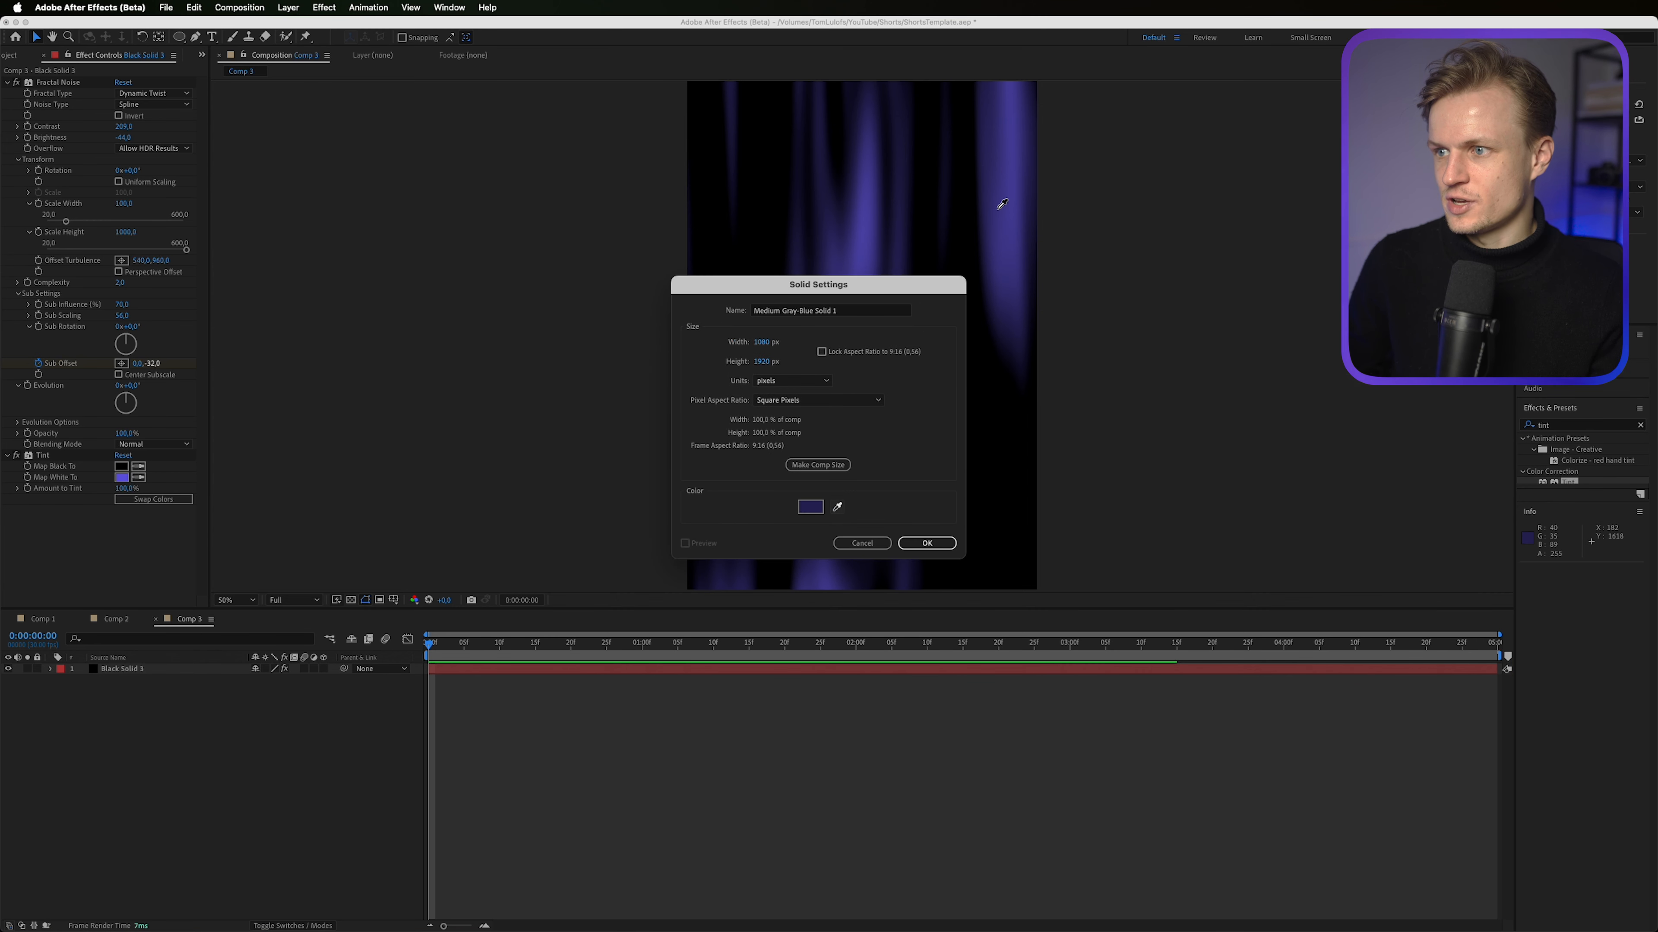
left_click(1014, 326)
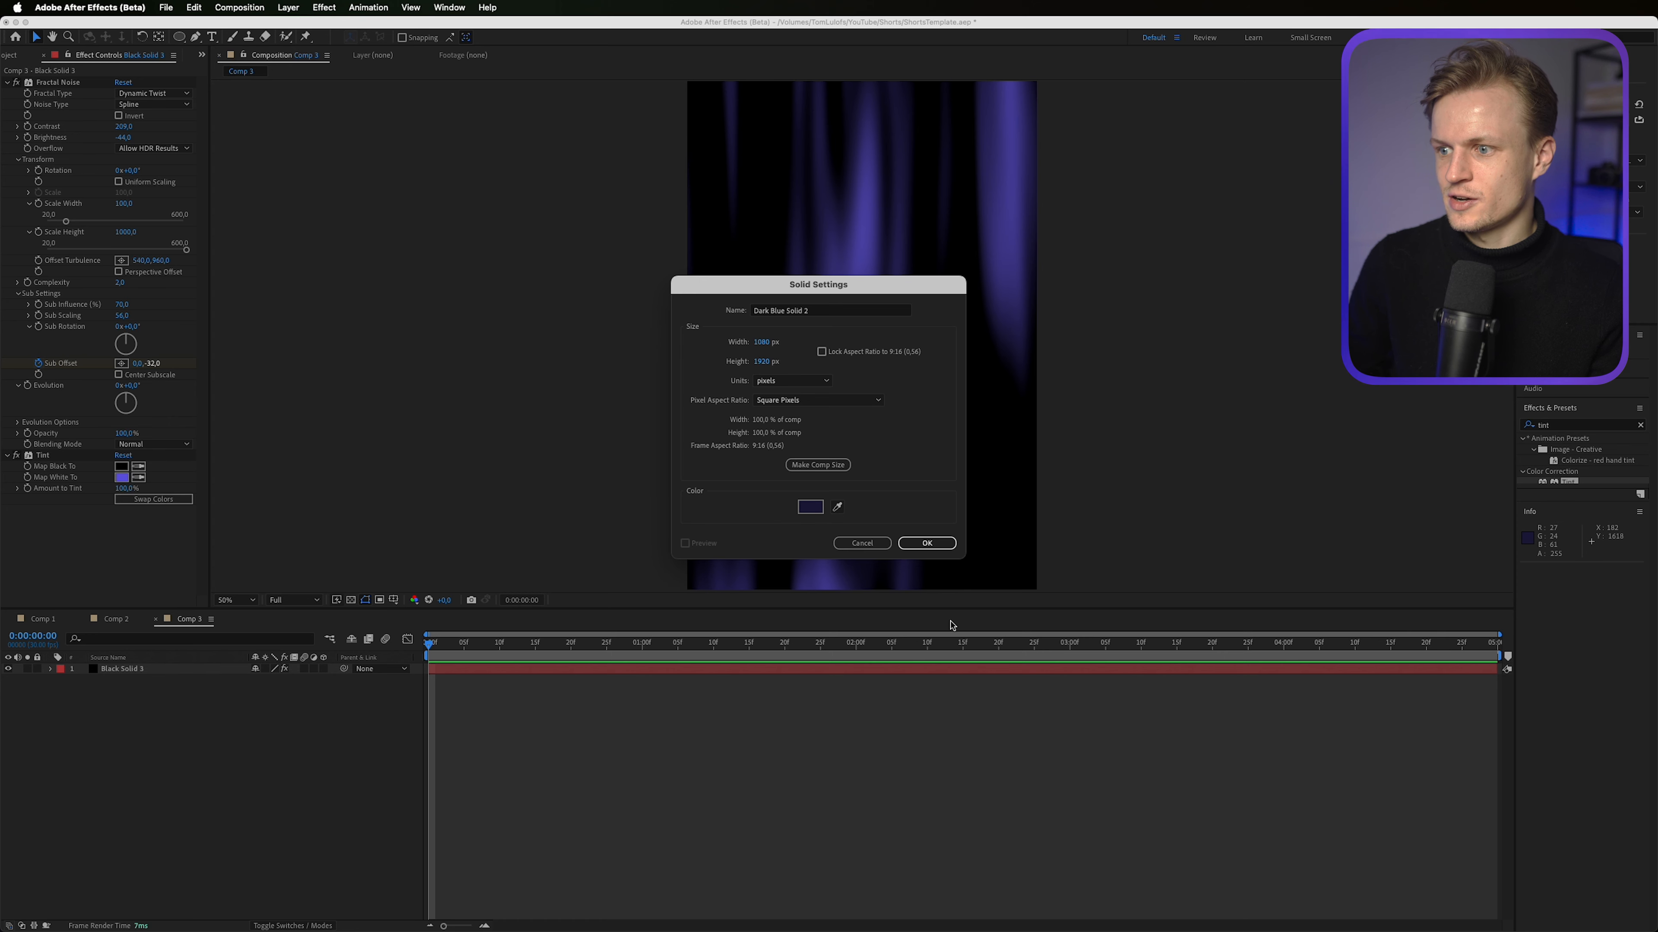
left_click(927, 543)
left_click_drag(135, 670, 138, 700)
Step: Set the noise layer's blending mode to Screen over the dark blue solid and scrub through the animation
left_click(130, 669)
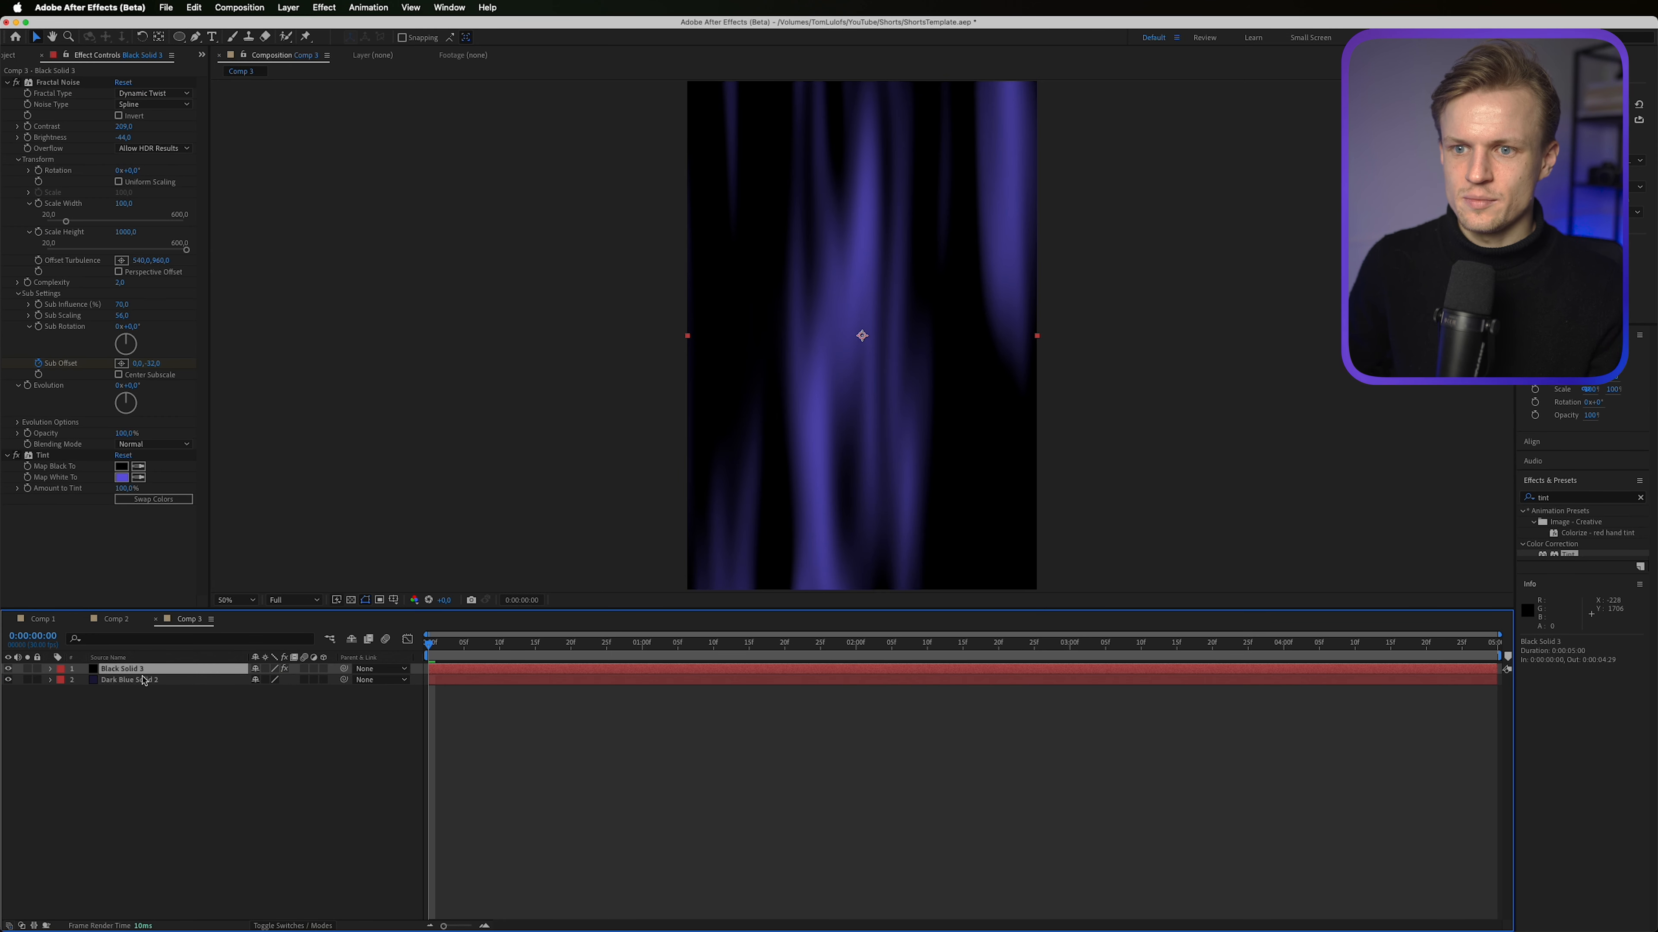
left_click(157, 444)
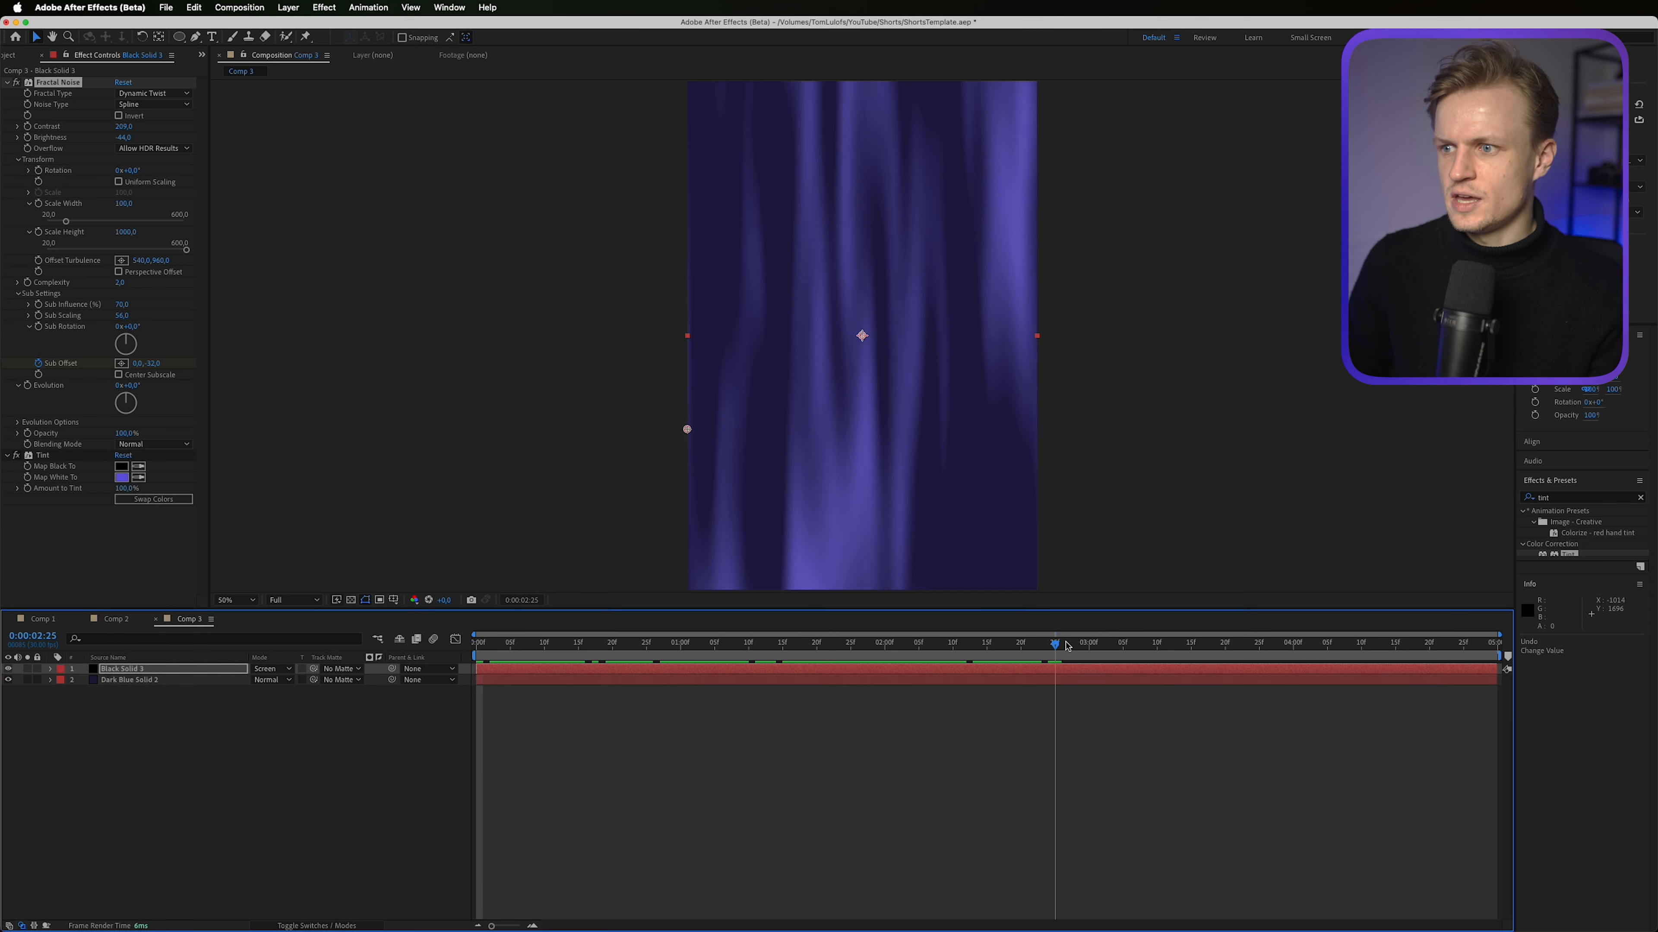
left_click_drag(1054, 664, 464, 655)
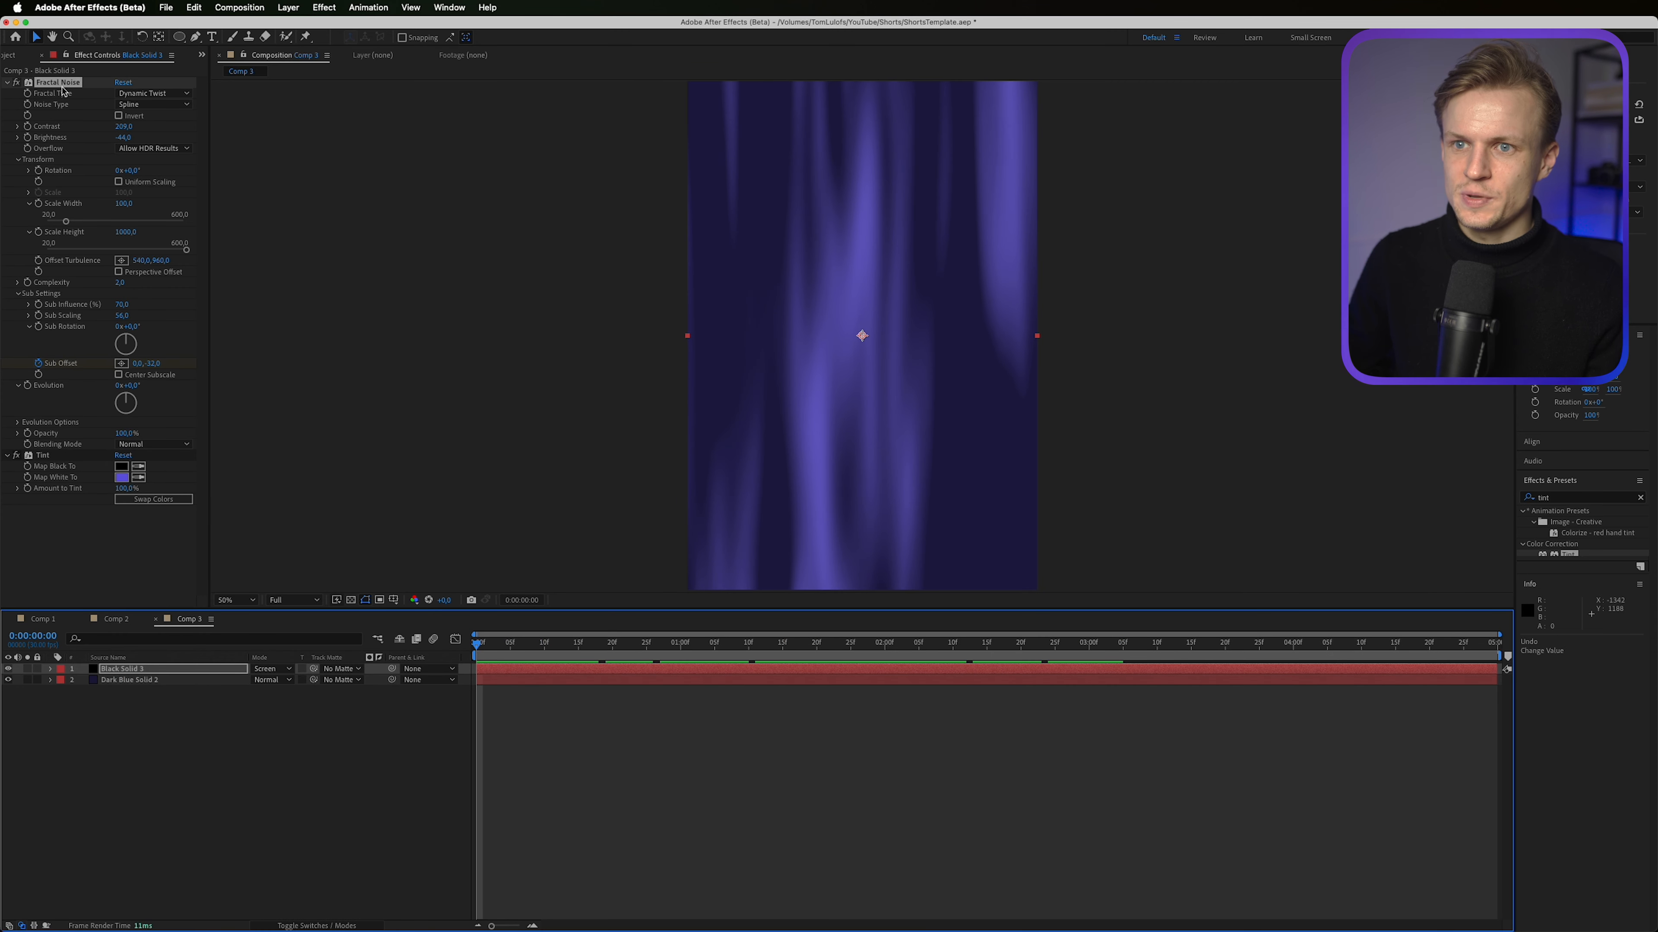
Step: Duplicate the Fractal Noise effect, set the copy's Blending Mode to Screen and turn on its Invert option
left_click(65, 84)
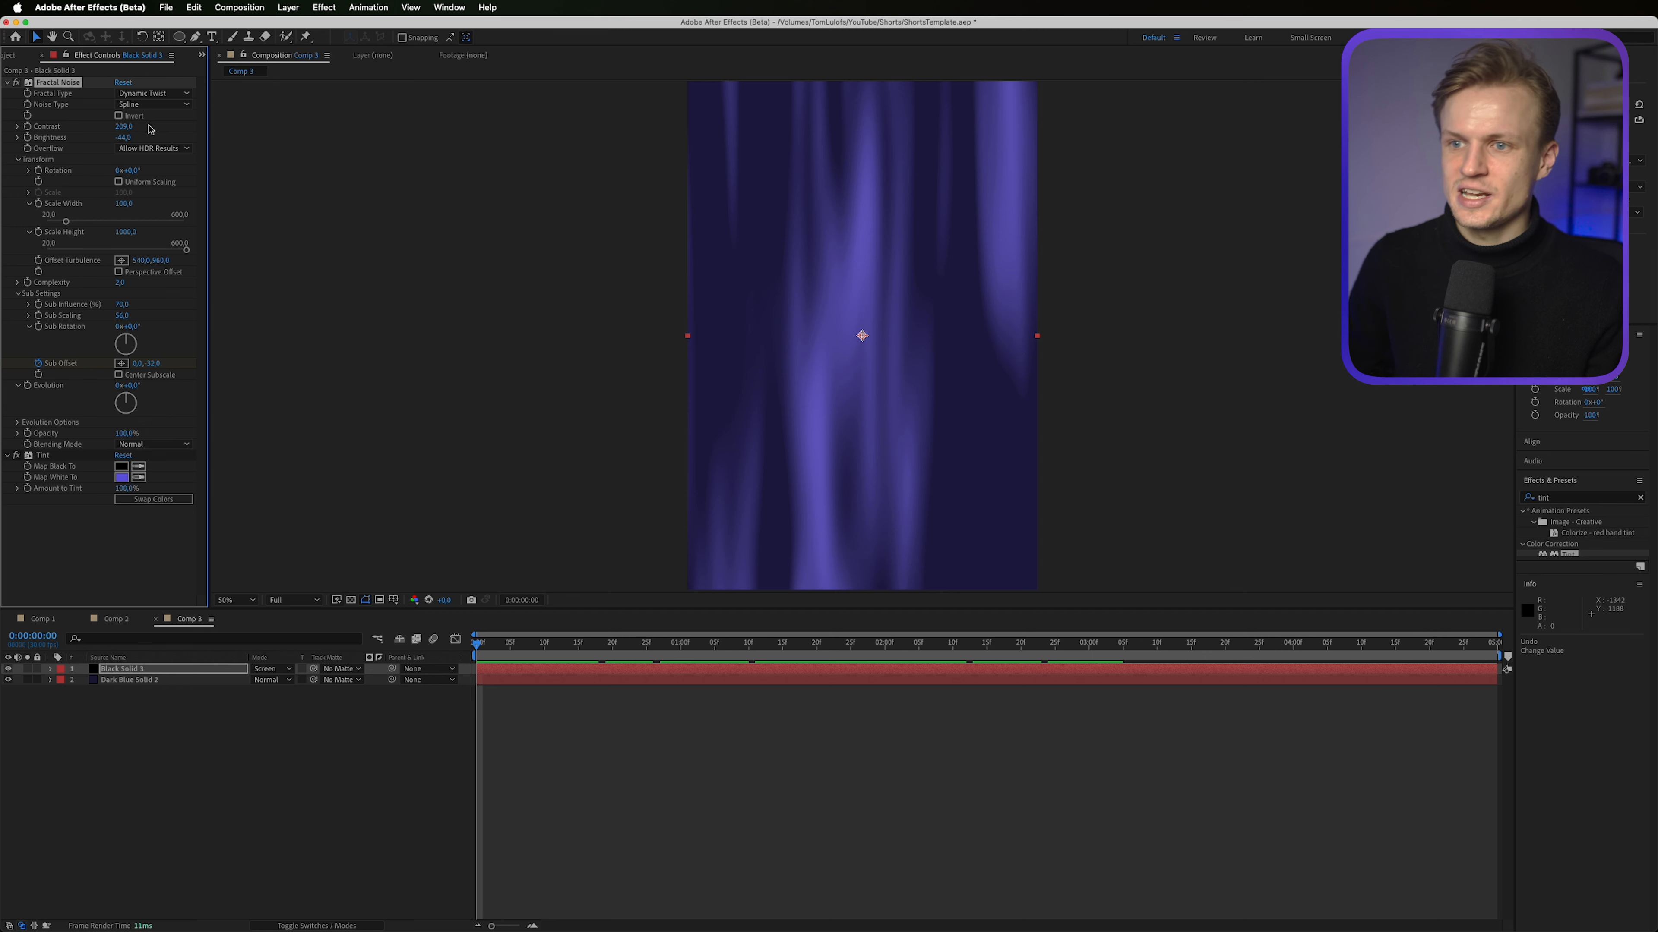
key("ctrl+d")
scroll(173, 326, "down", 2)
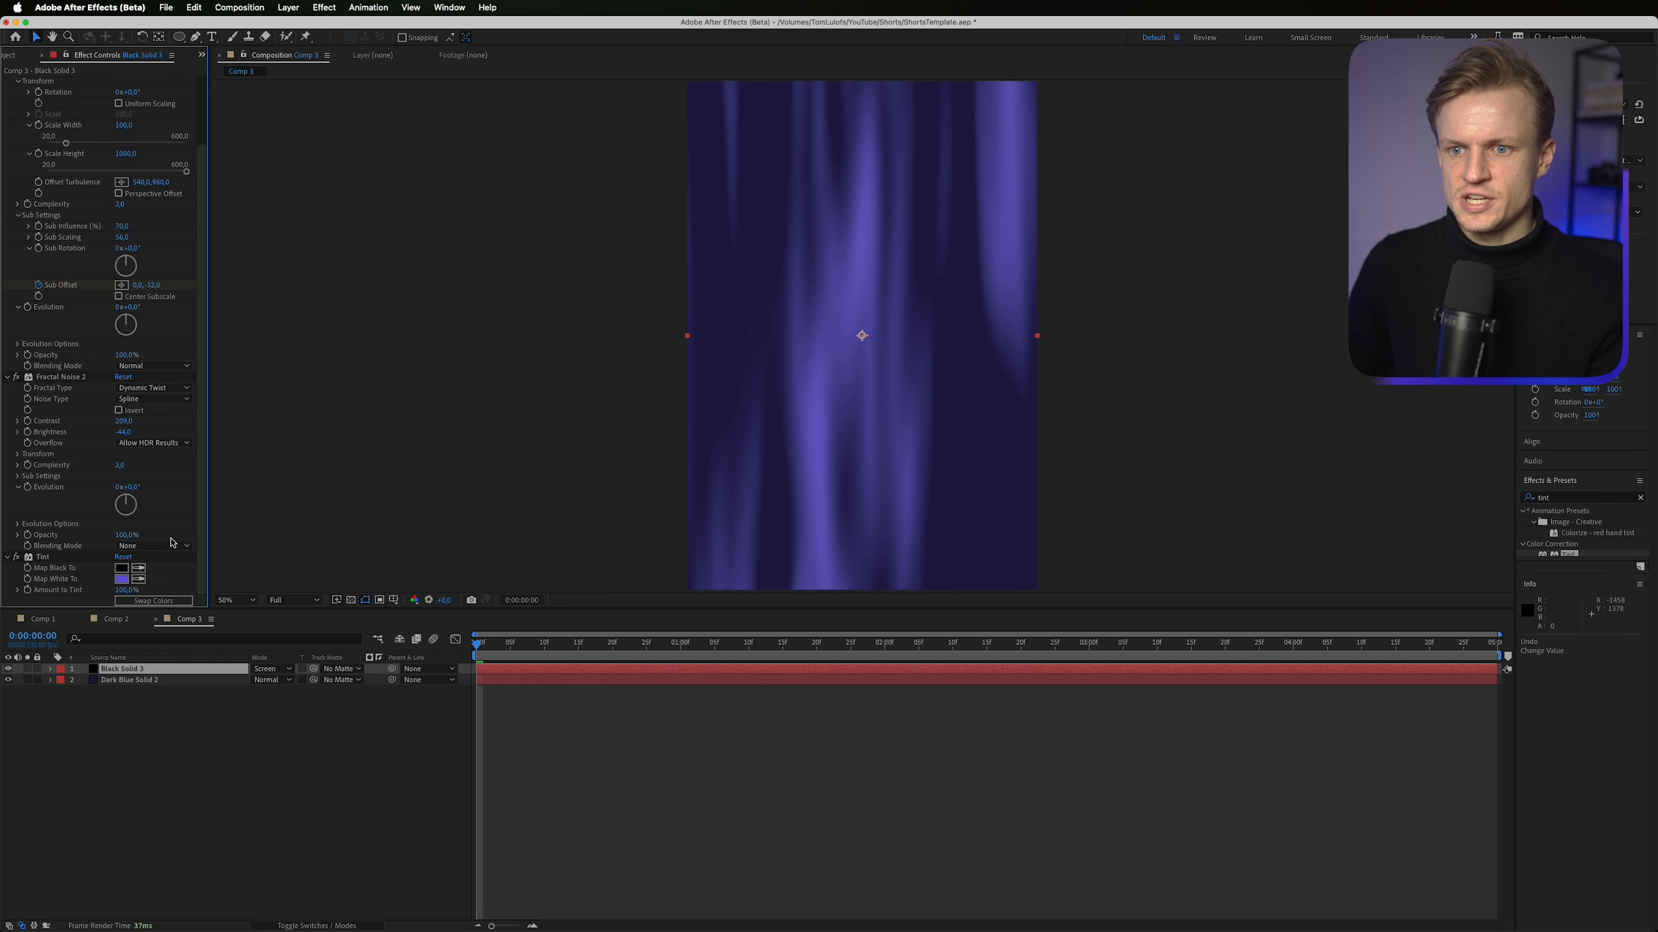
left_click(168, 545)
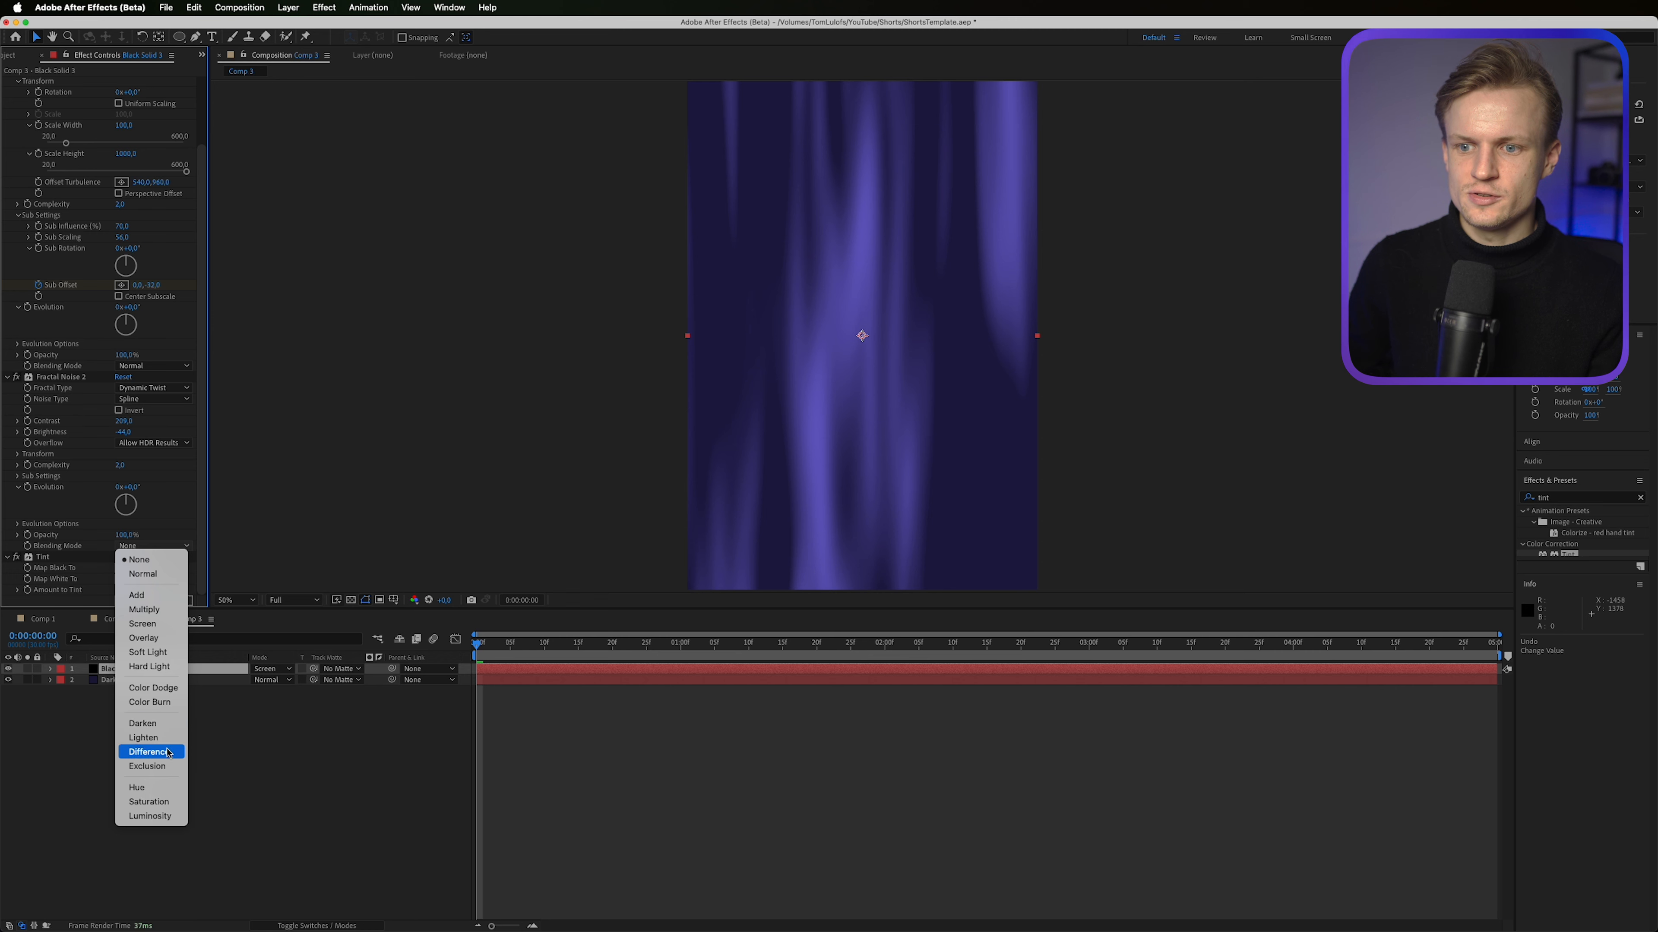
left_click(144, 624)
left_click(118, 411)
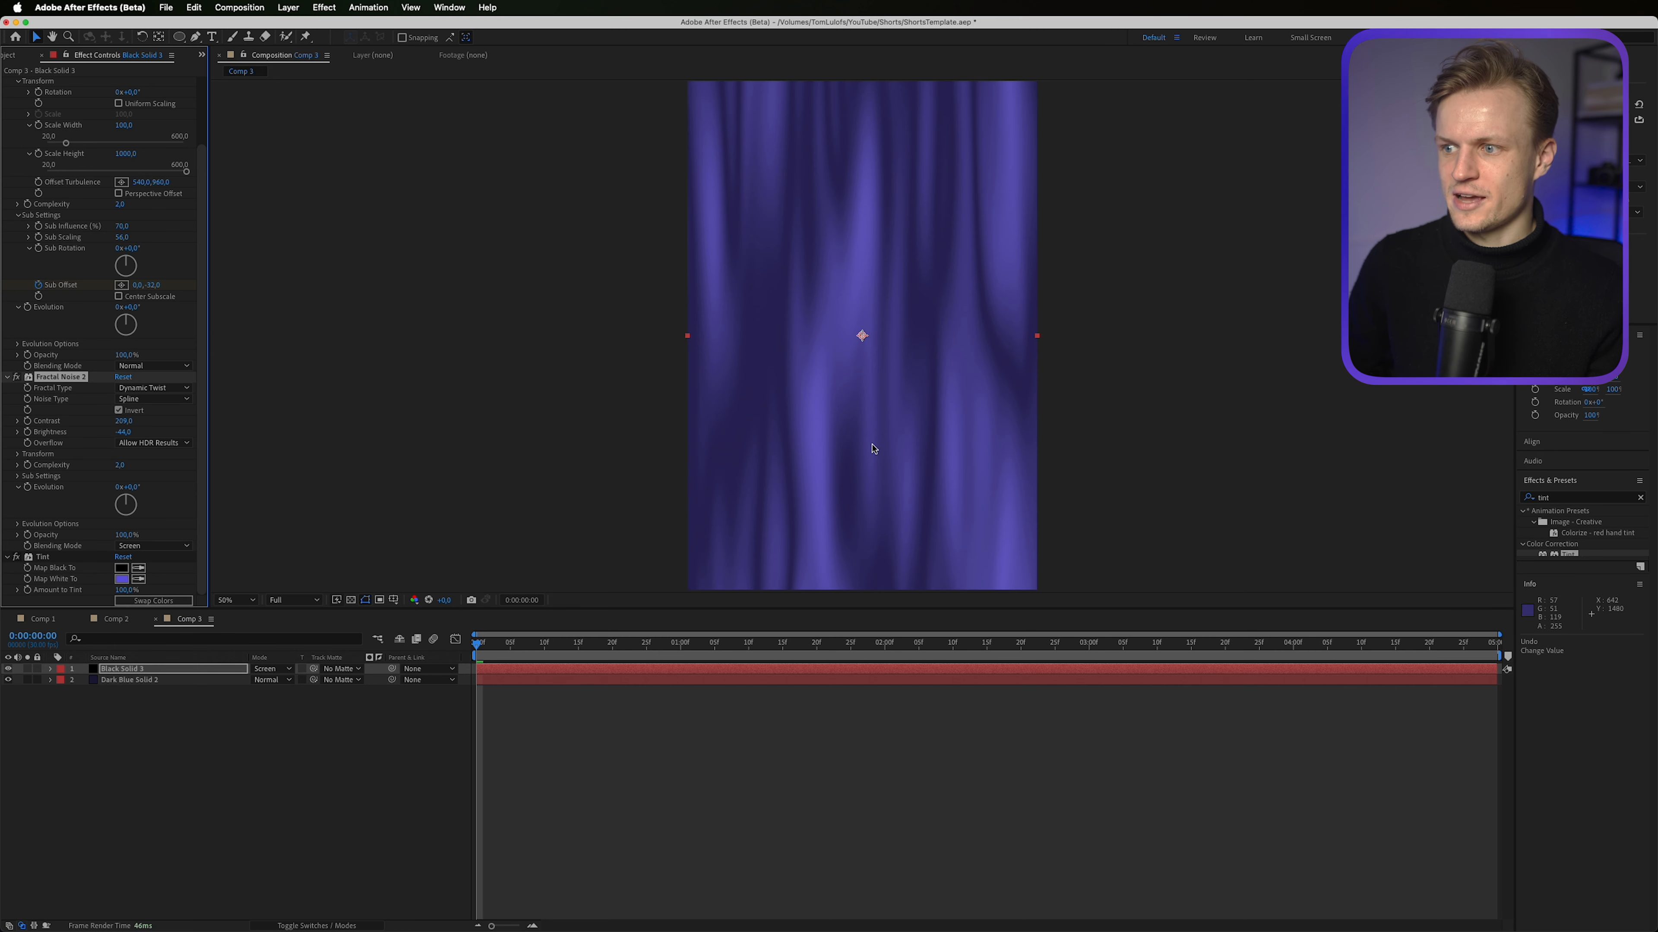
mouse_move(488, 653)
left_mouse_down()
mouse_move(1064, 639)
mouse_move(591, 646)
mouse_move(709, 702)
mouse_move(472, 679)
left_mouse_up()
Step: Set the second Fractal Noise's Scale Height to 2000 and compare the result with that effect off and on
left_click(17, 454)
left_click(16, 455)
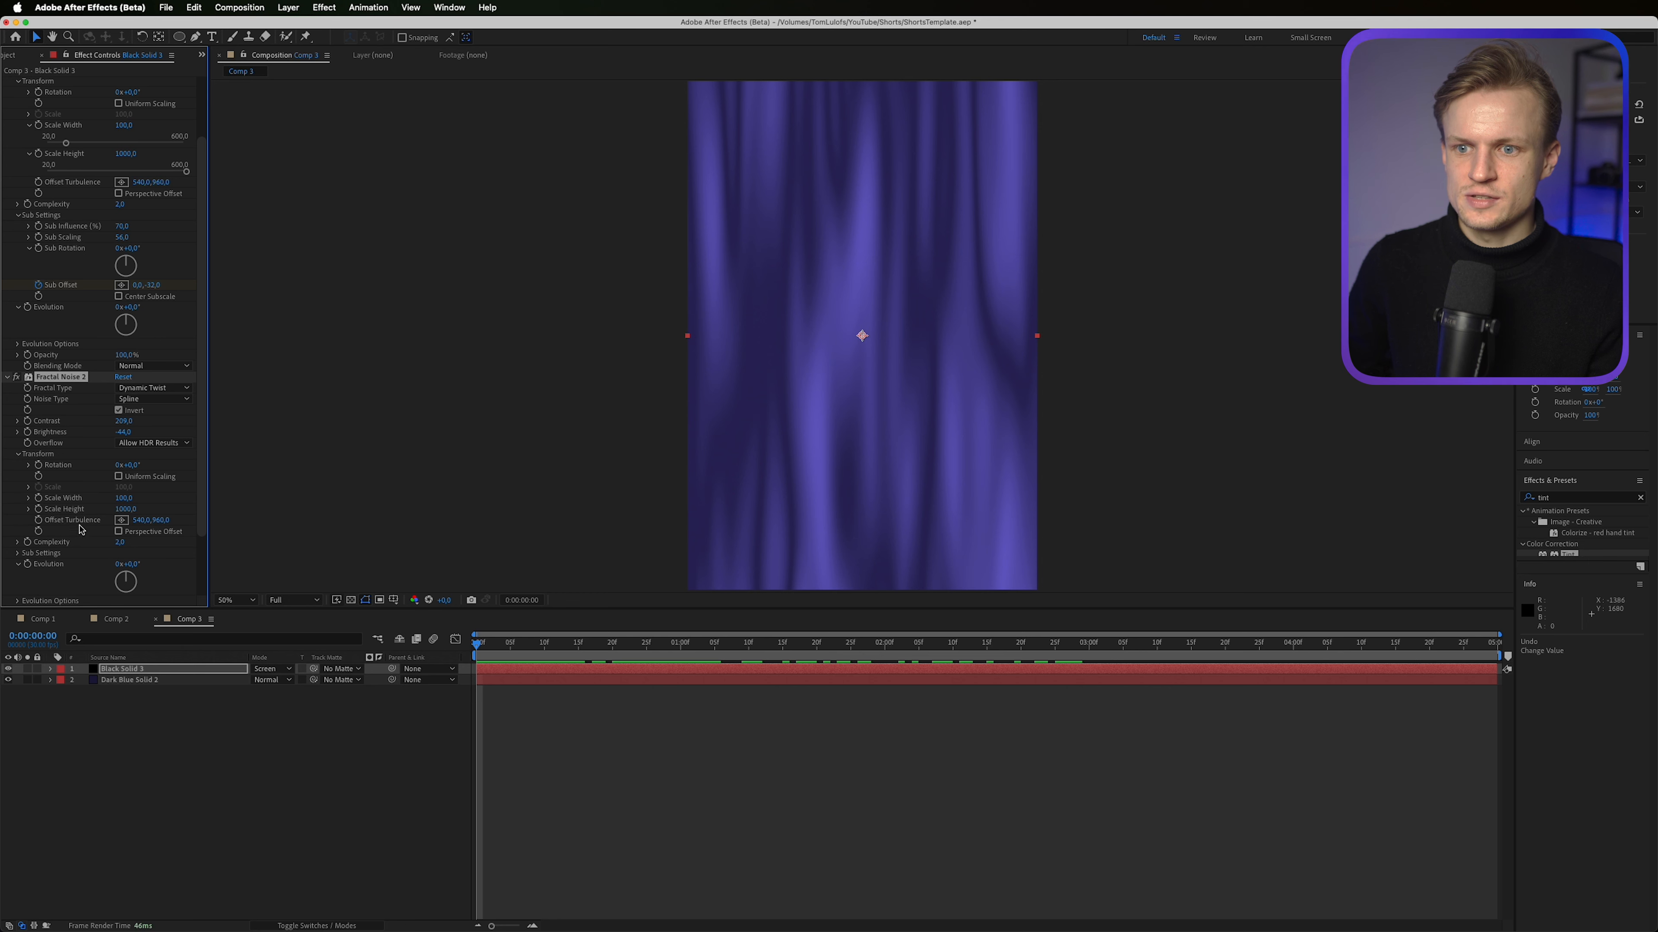
left_click(124, 510)
type("2000")
key("Return")
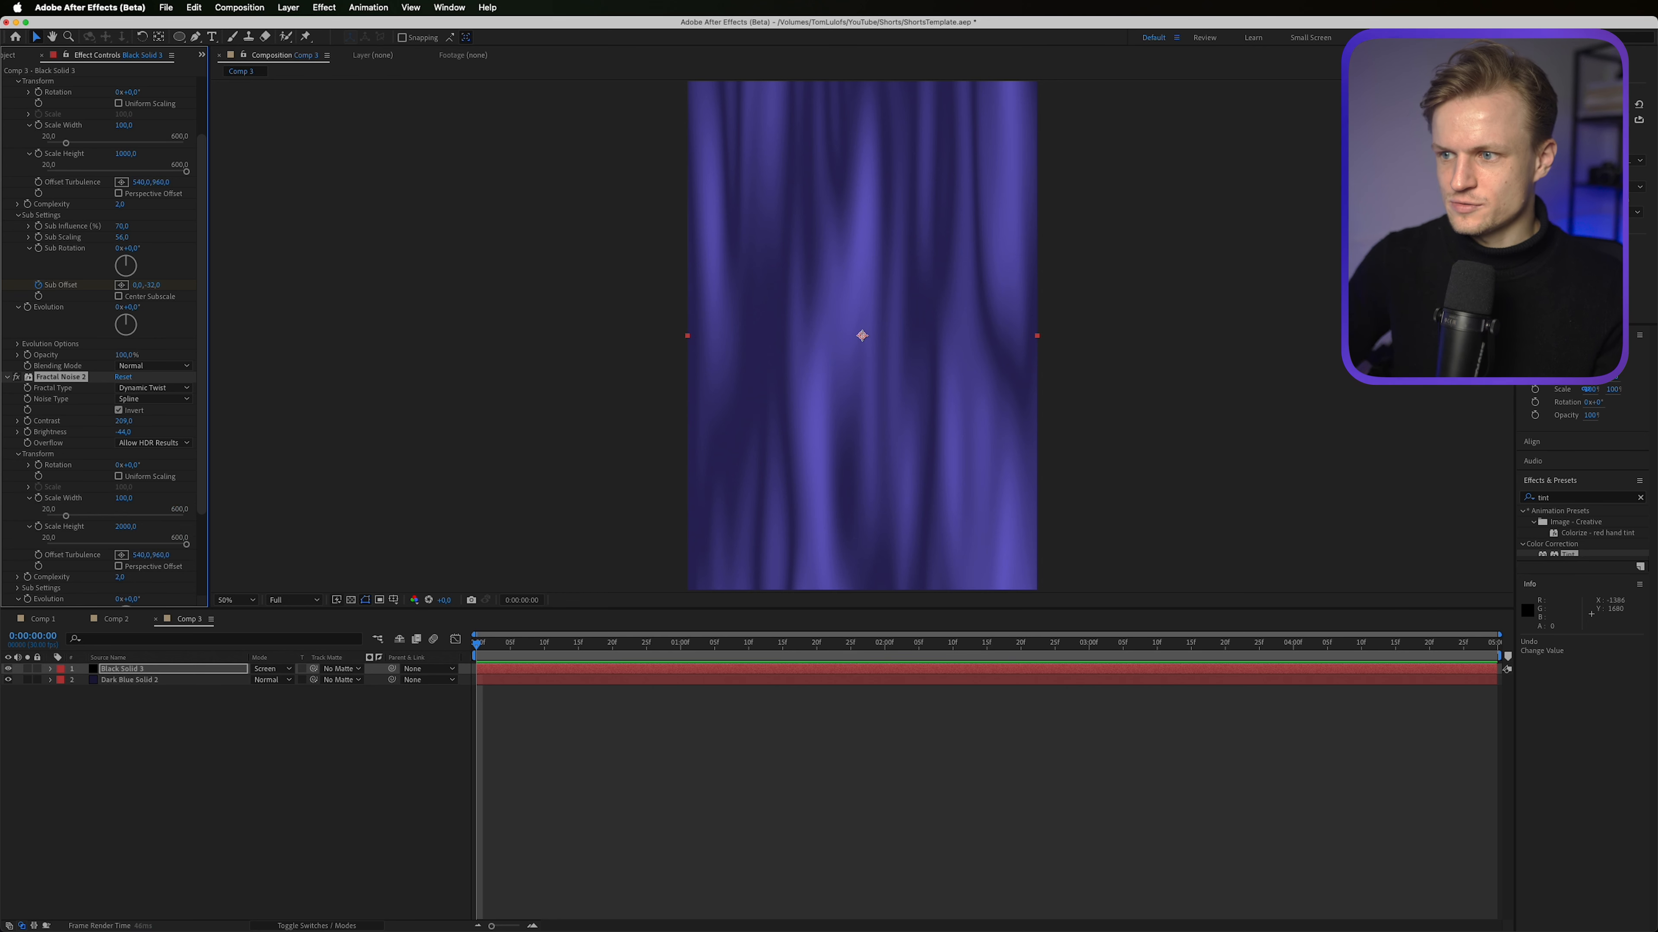
left_click_drag(515, 642, 782, 642)
left_click(17, 378)
left_click(16, 377)
left_click(16, 377)
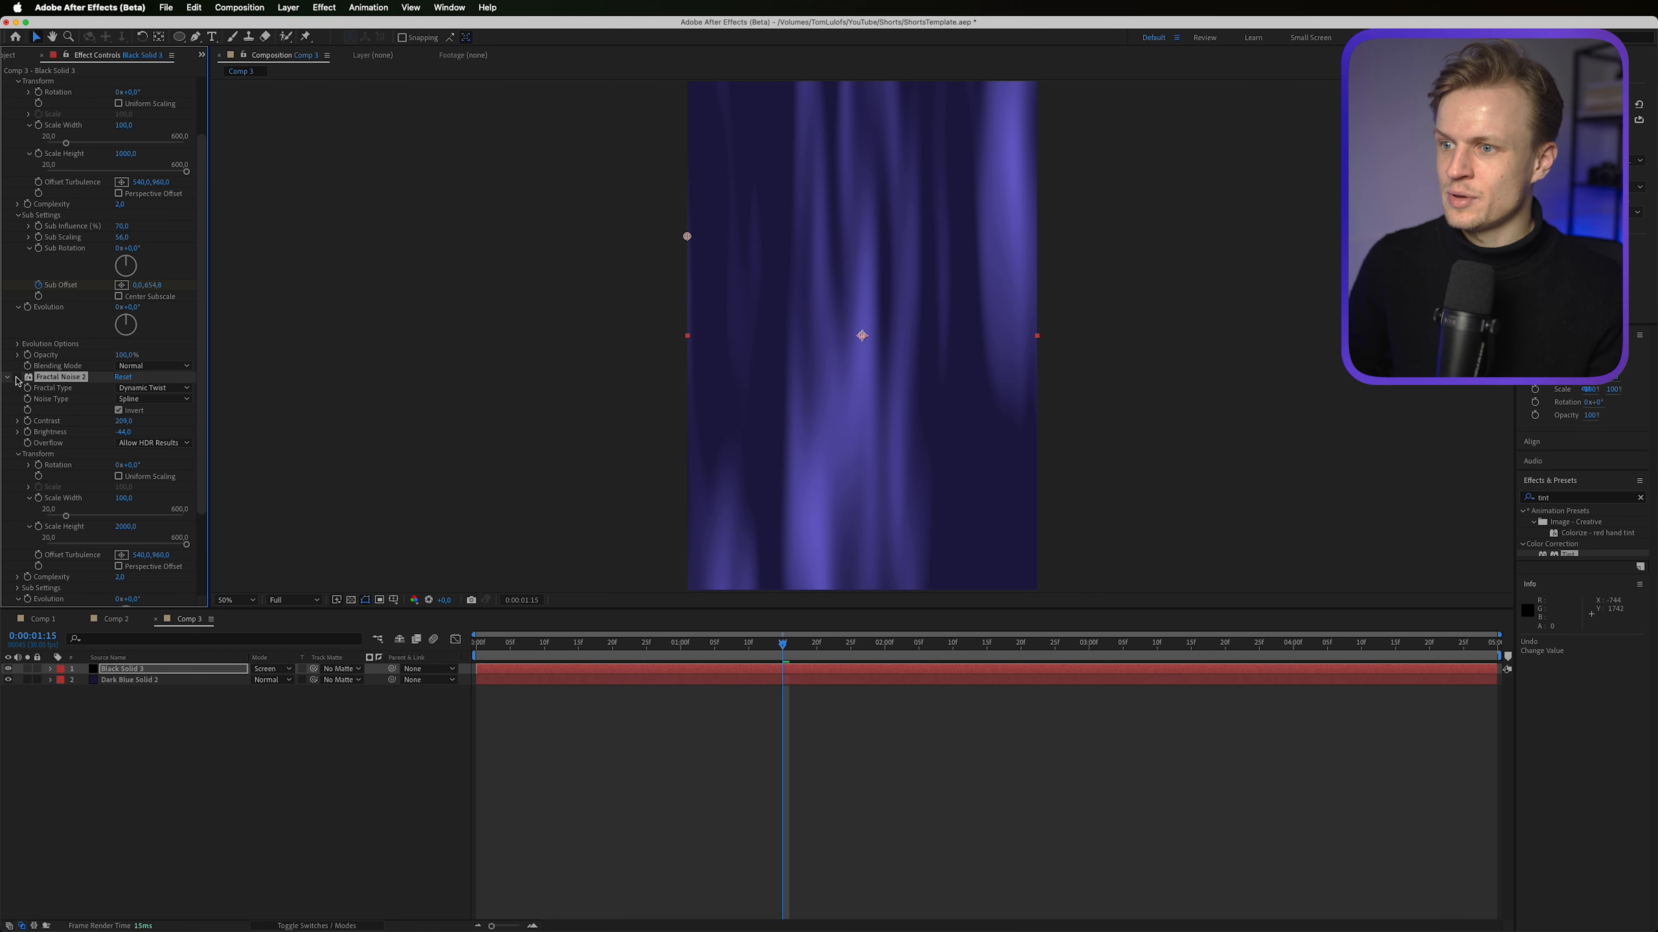
left_click(17, 377)
left_click_drag(581, 644, 695, 635)
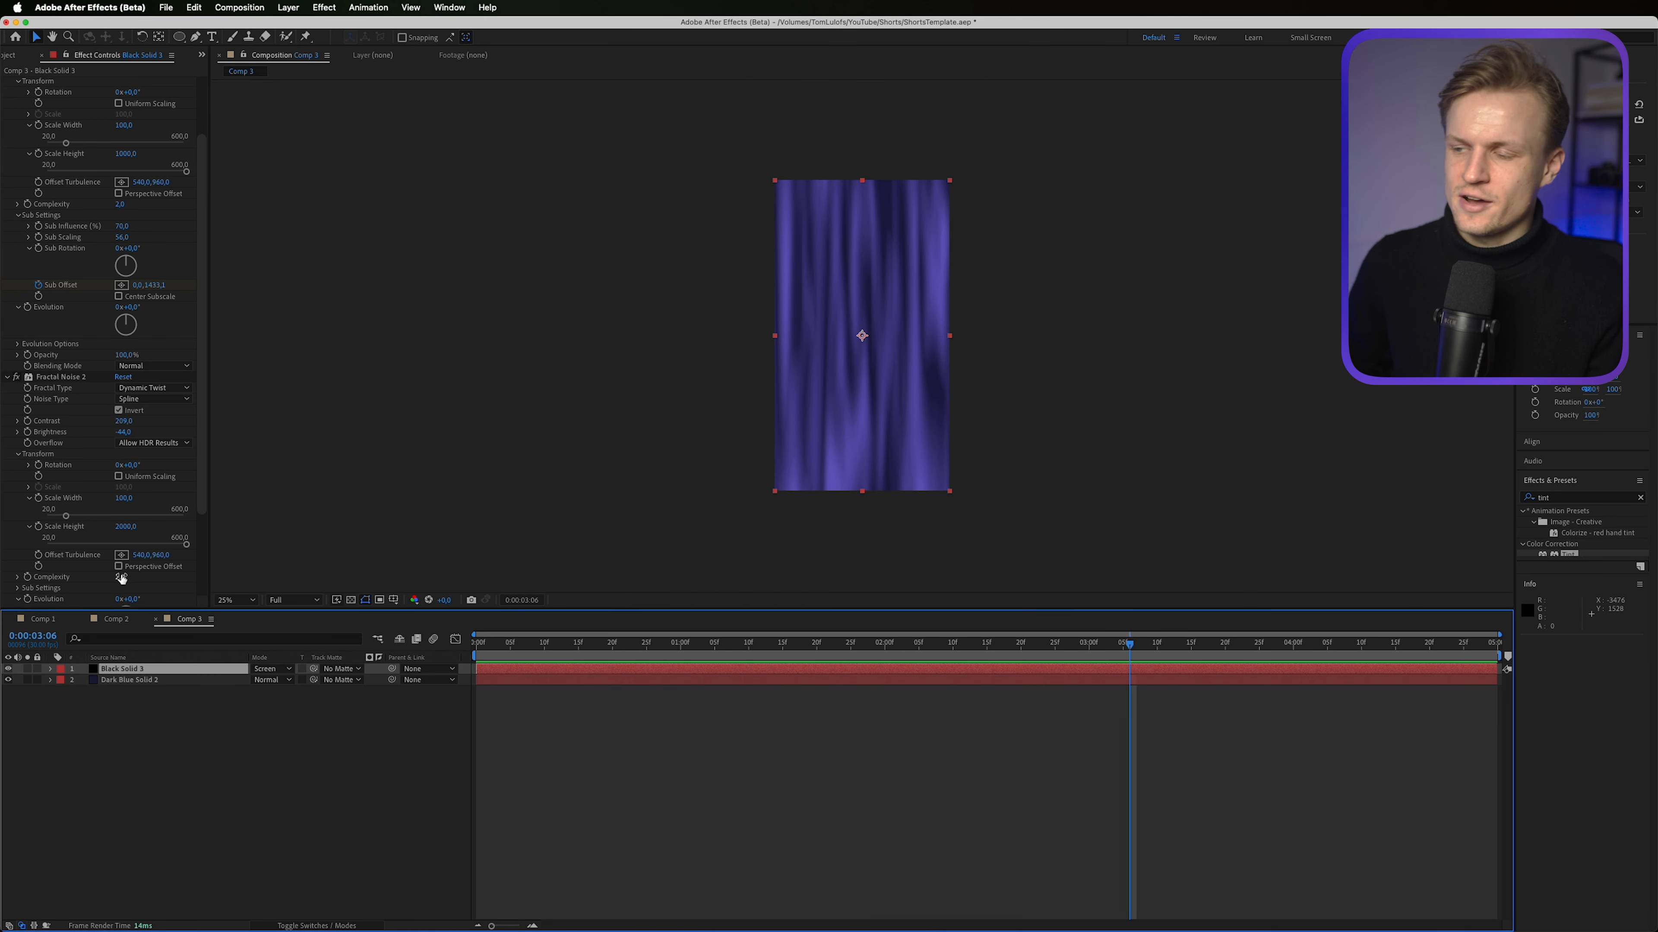
Step: Try a much higher Complexity for the second Fractal Noise and scrub through the animation
left_click_drag(121, 579, 554, 552)
scroll(878, 422, "up", 2)
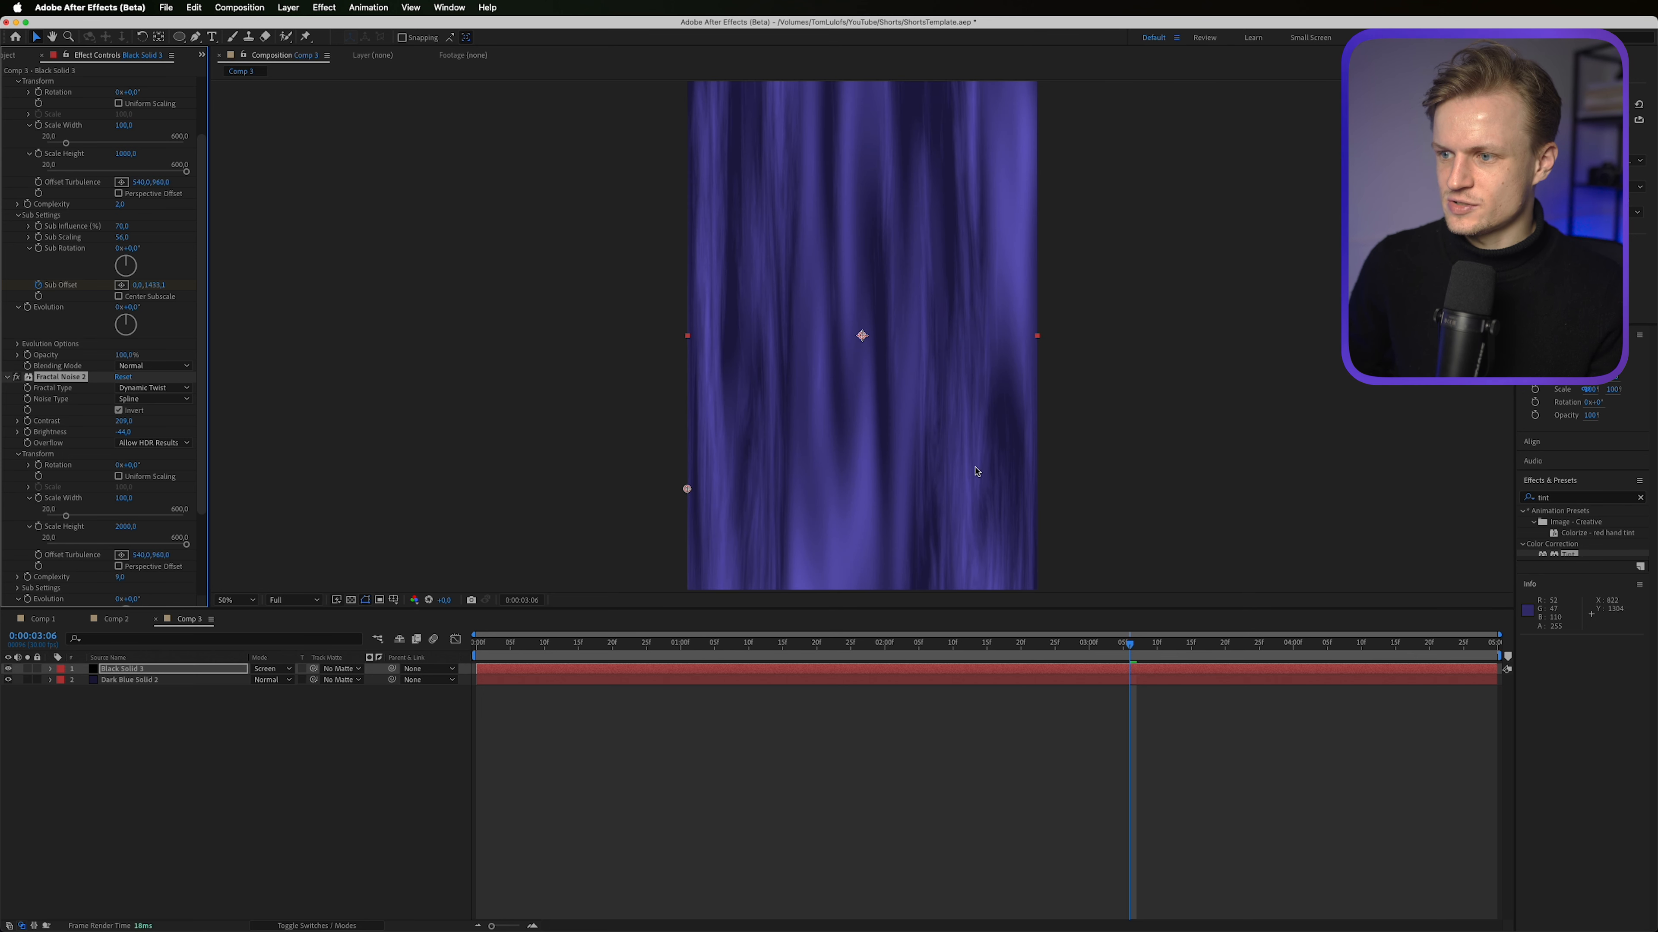
left_click_drag(923, 646, 622, 634)
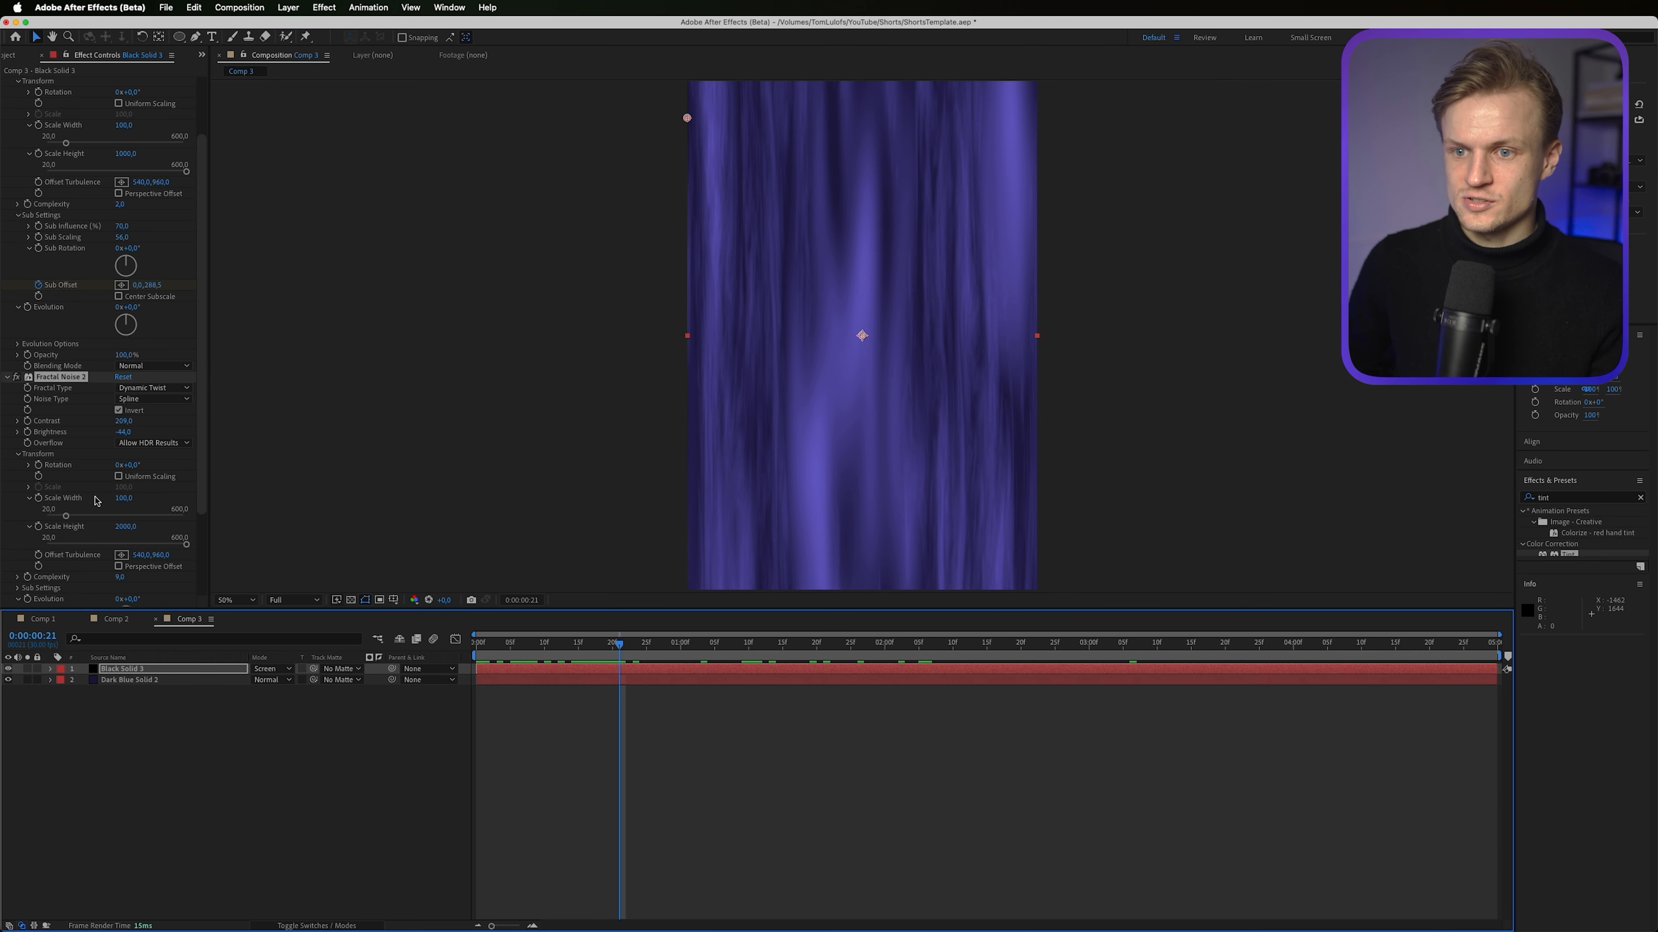
Step: Set the second Fractal Noise's Complexity to 1 and check the animation
left_click(120, 577)
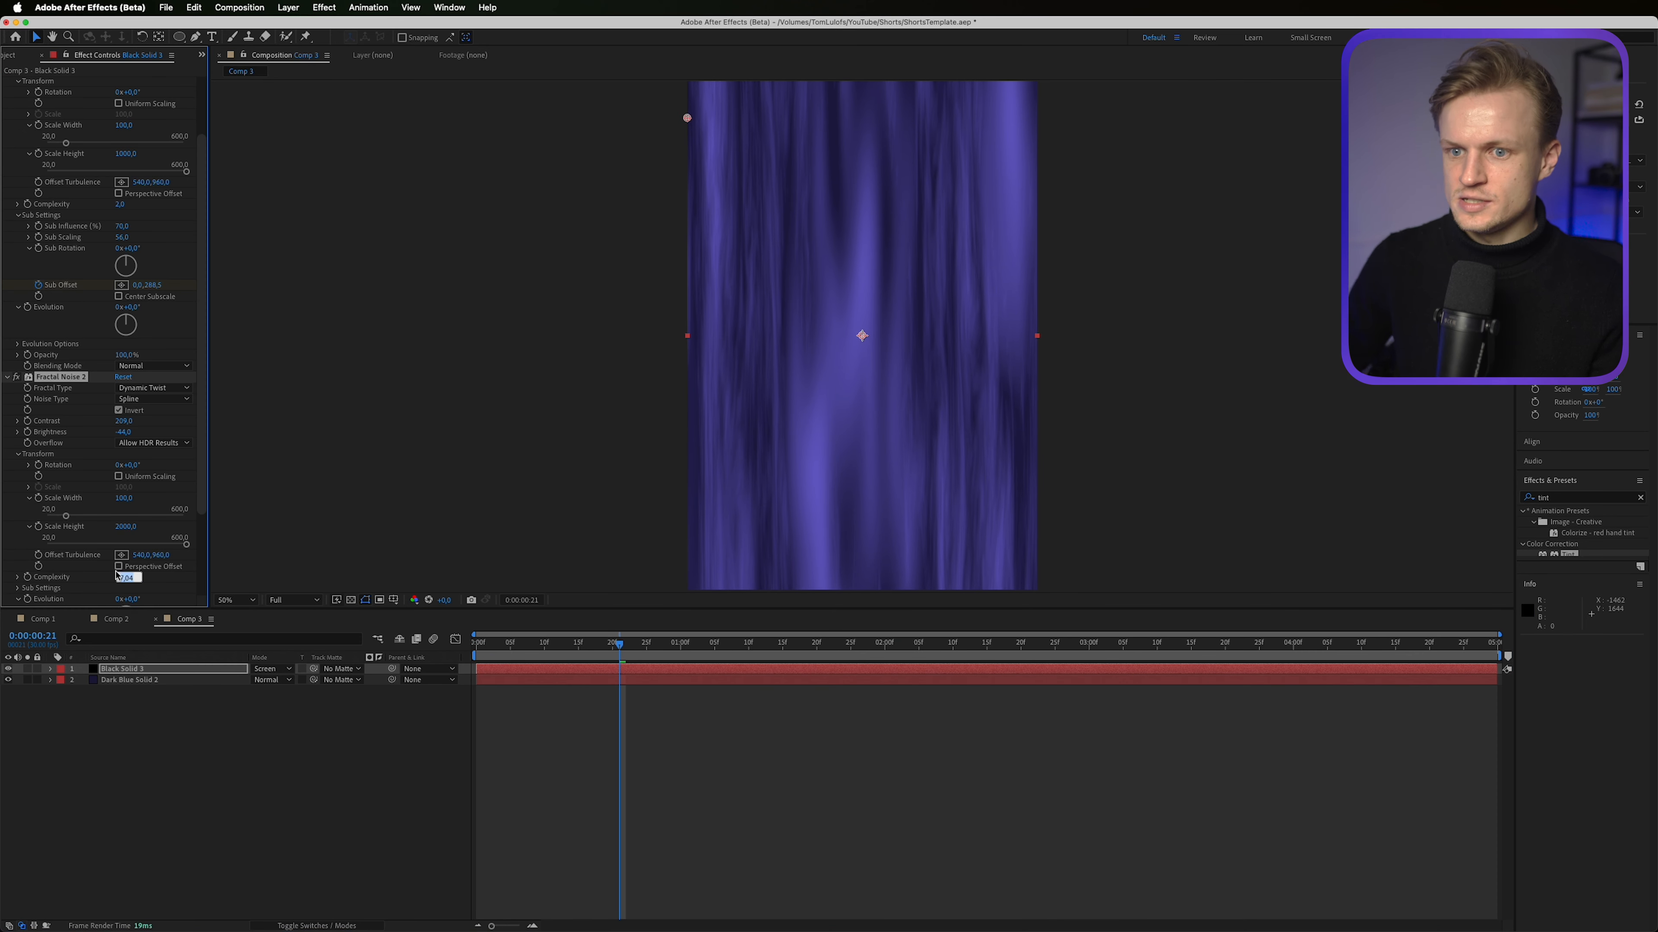
key("Return")
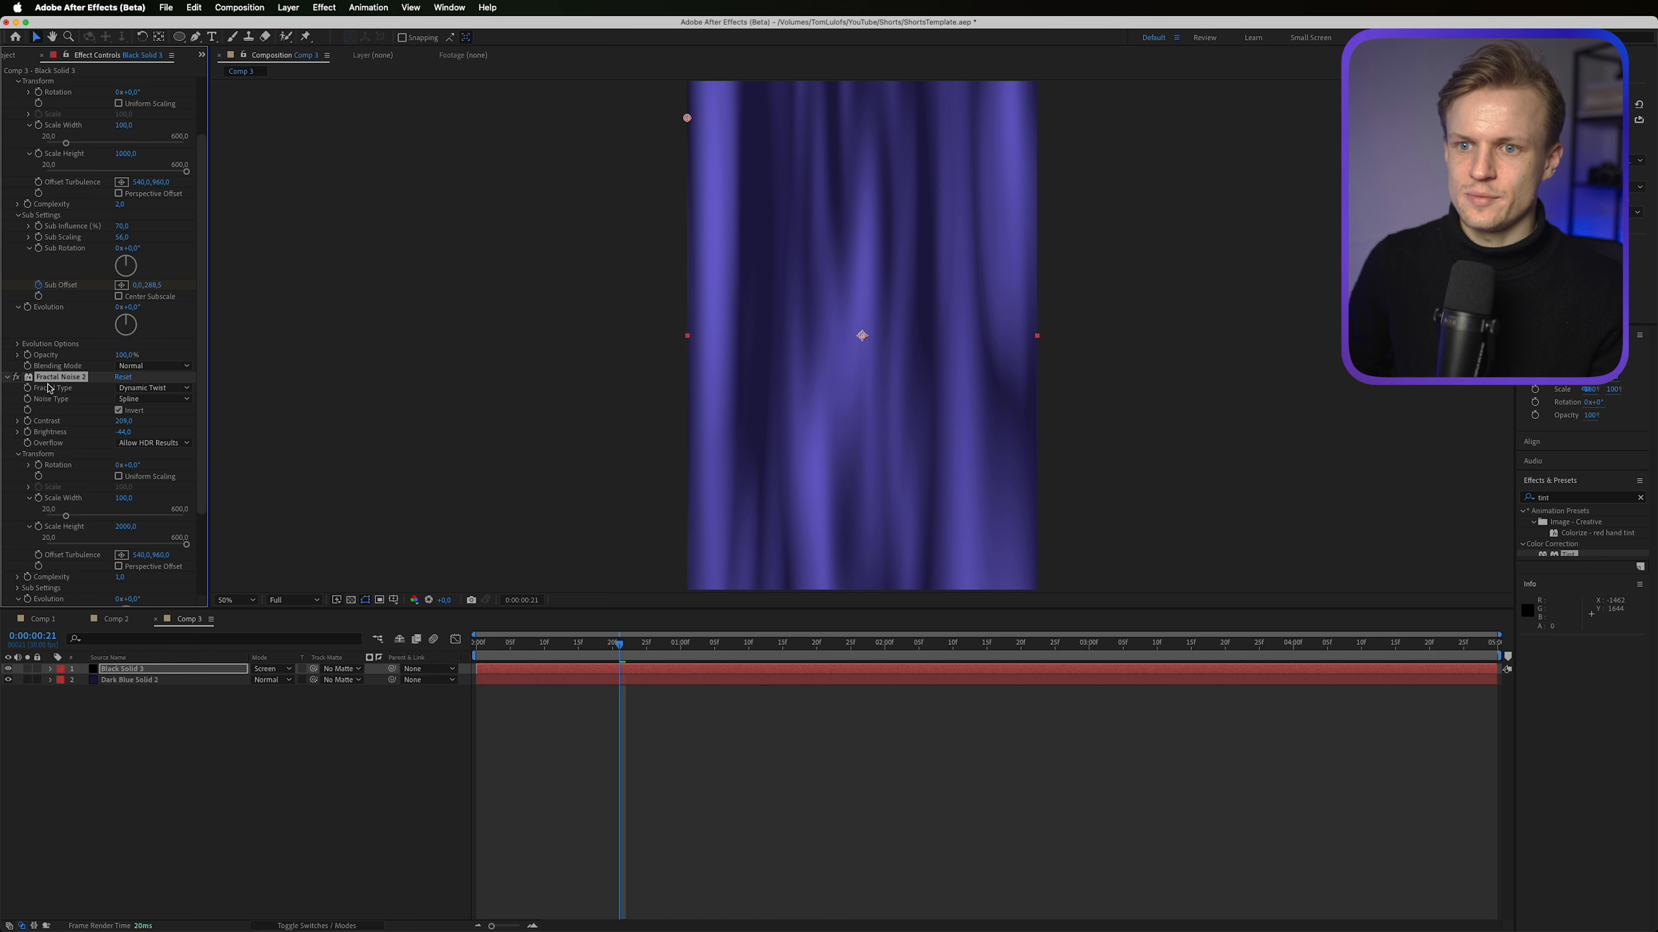
left_click(14, 384)
left_click_drag(592, 643, 577, 650)
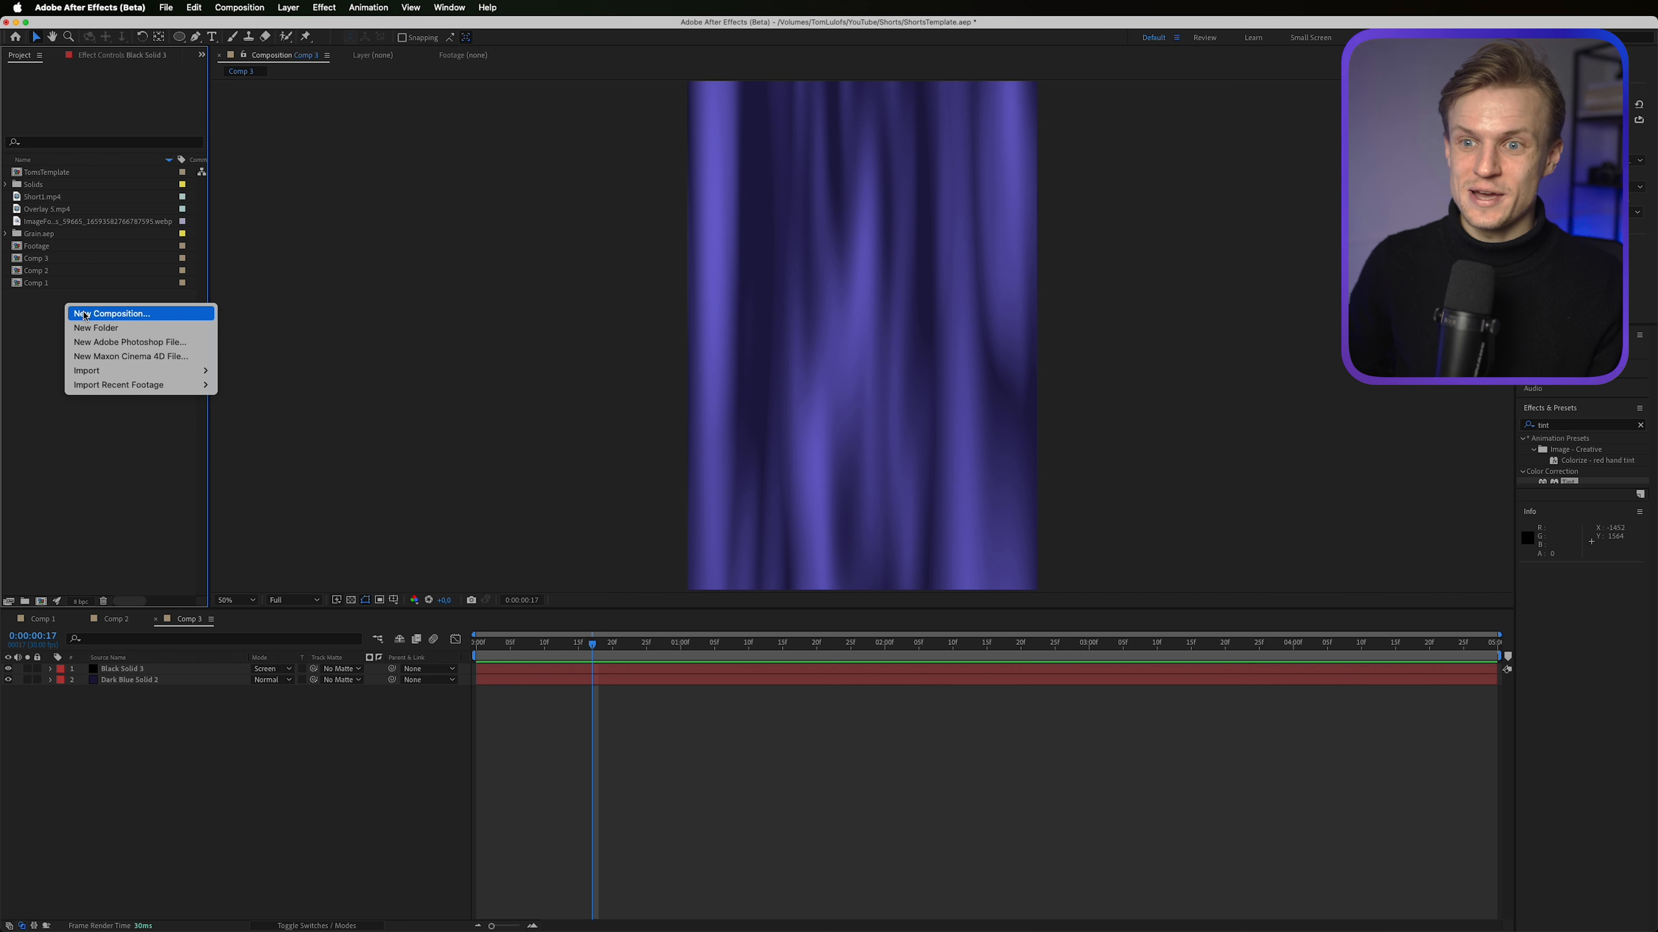
Step: Create a new 1080x1920 composition at 30 fps, five seconds long, with the Social Media Portrait HD preset
left_click(84, 319)
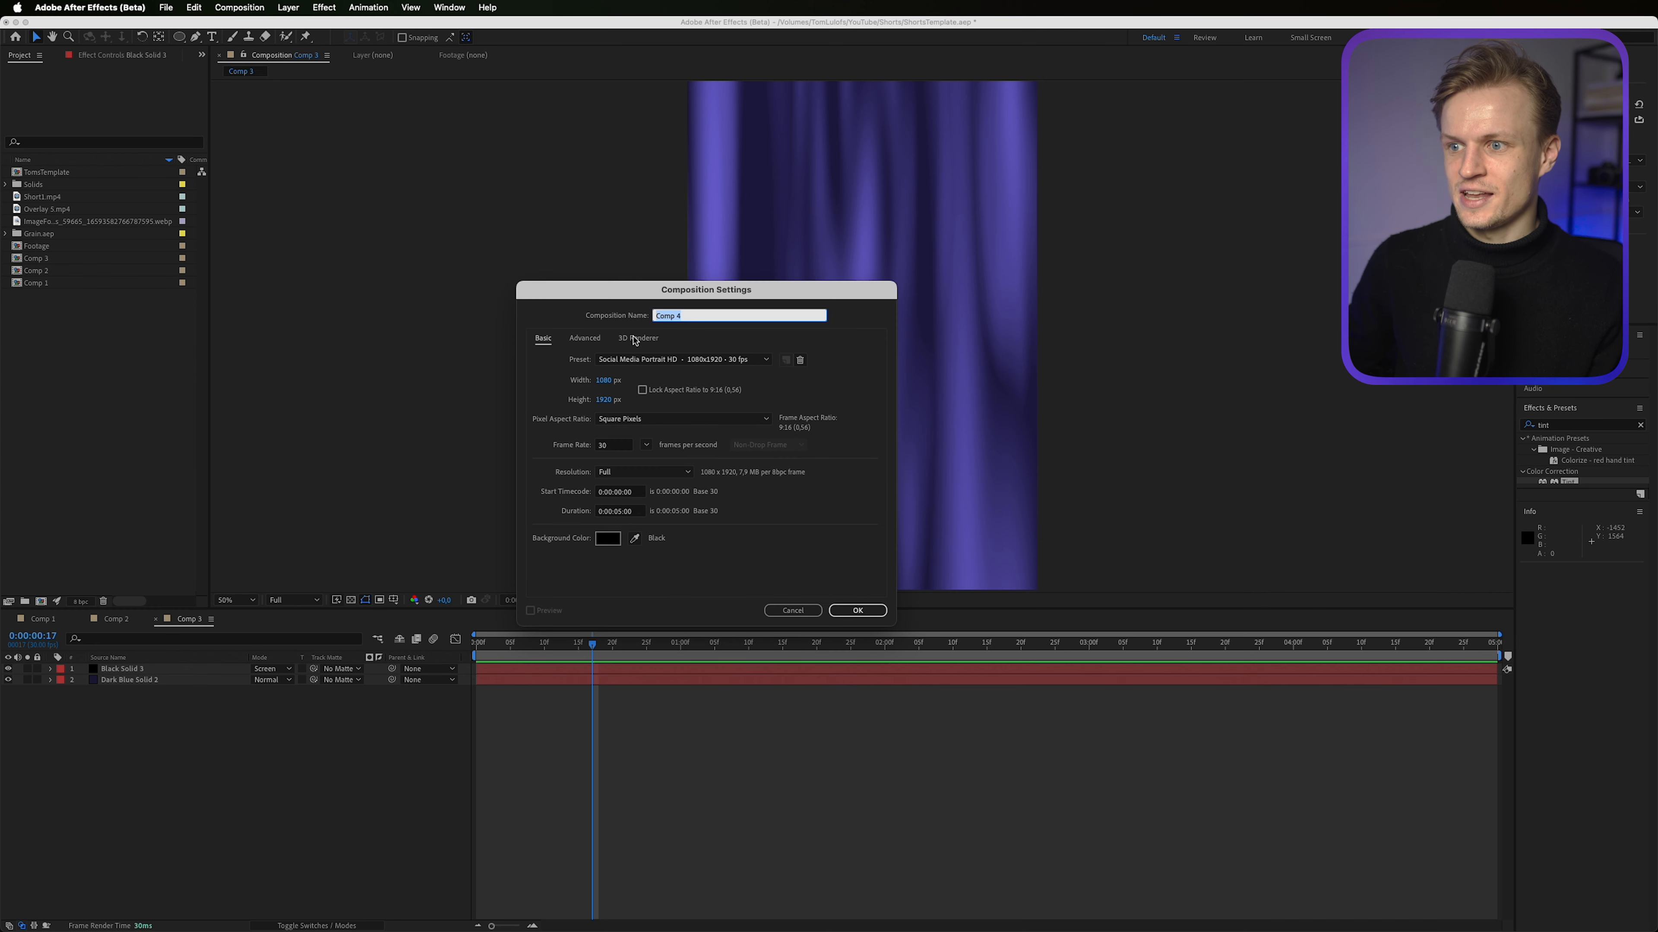
left_click(845, 610)
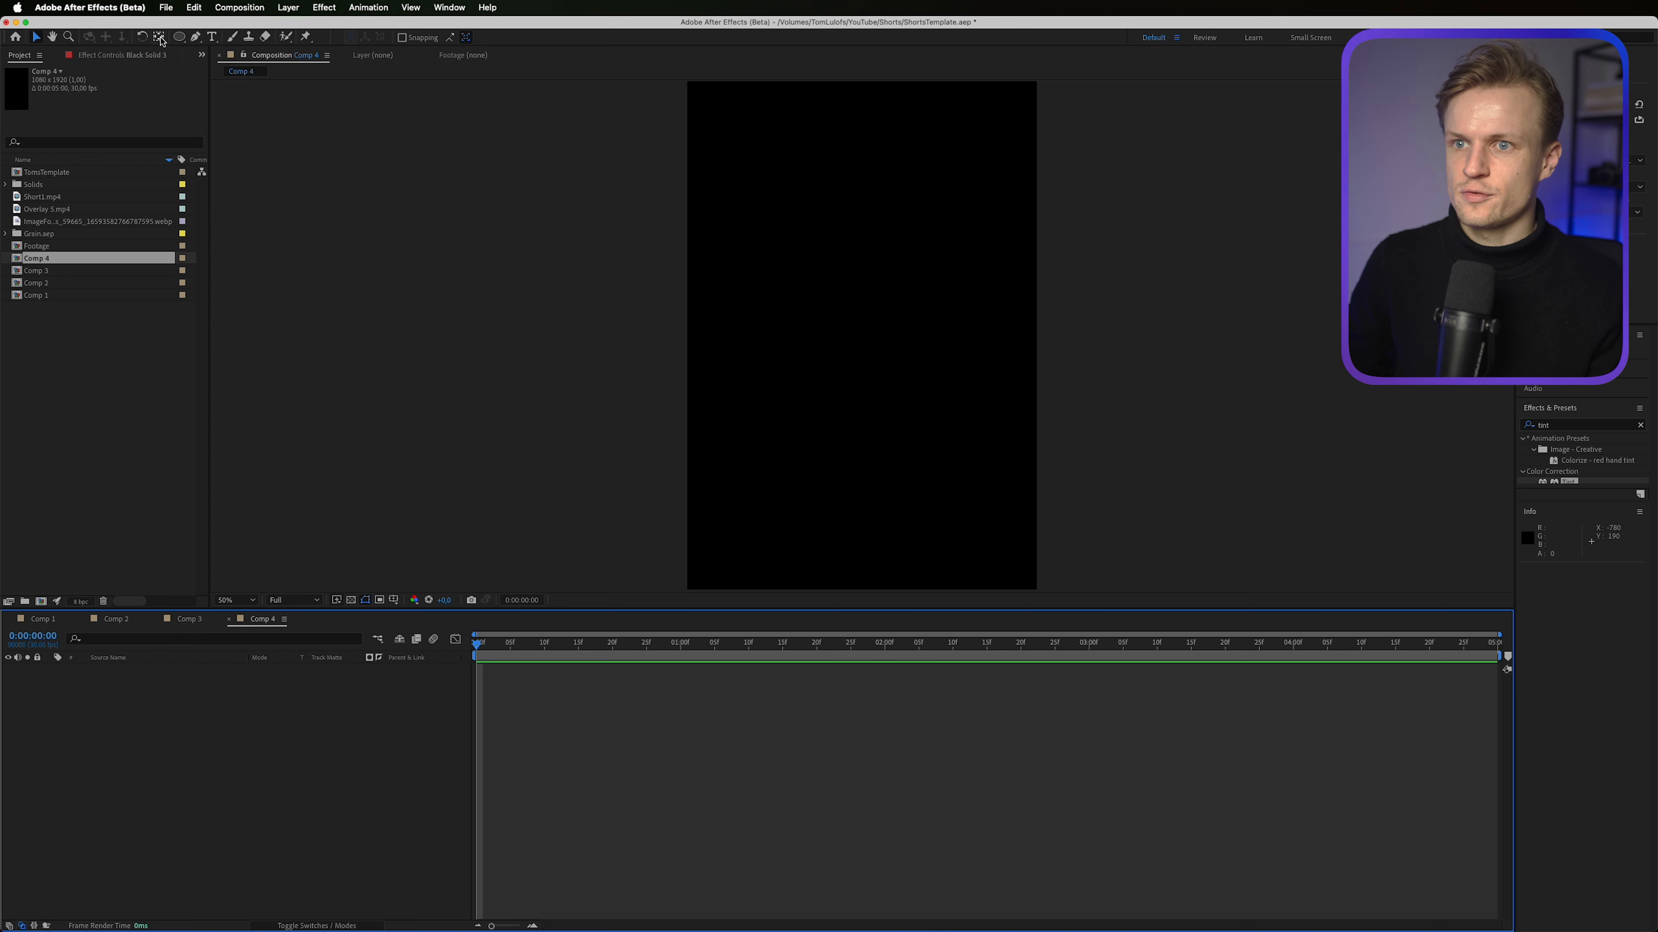
Step: Draw a white-filled rectangle, wider than the frame, covering the lower half of the composition
left_click(180, 38)
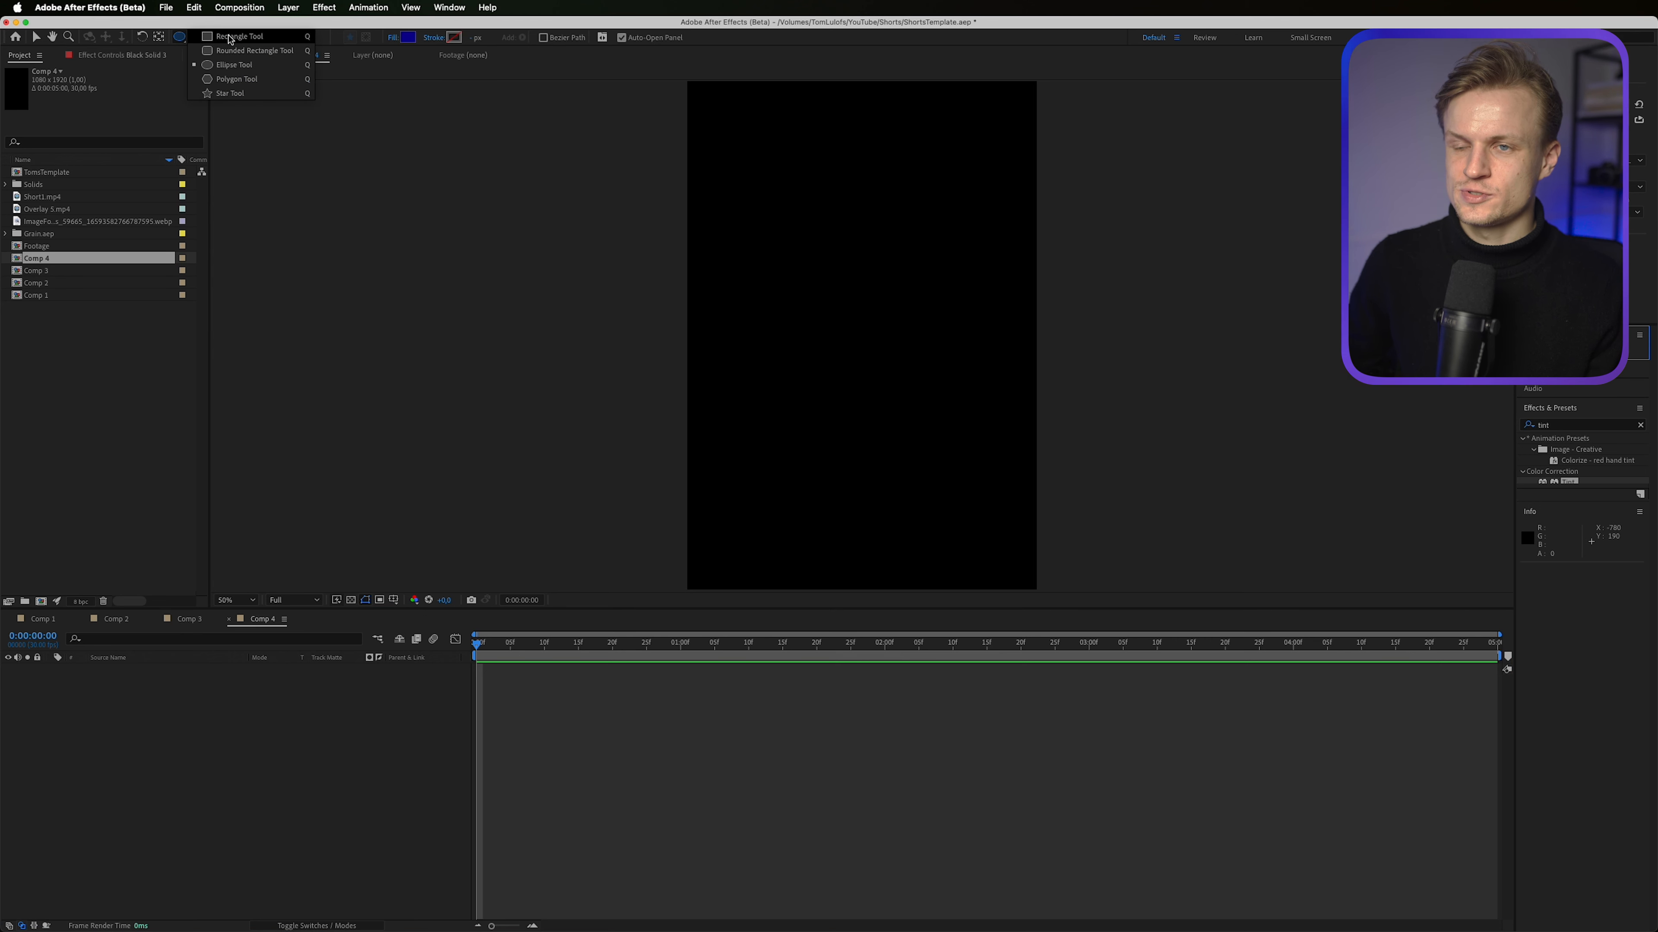
left_click(229, 38)
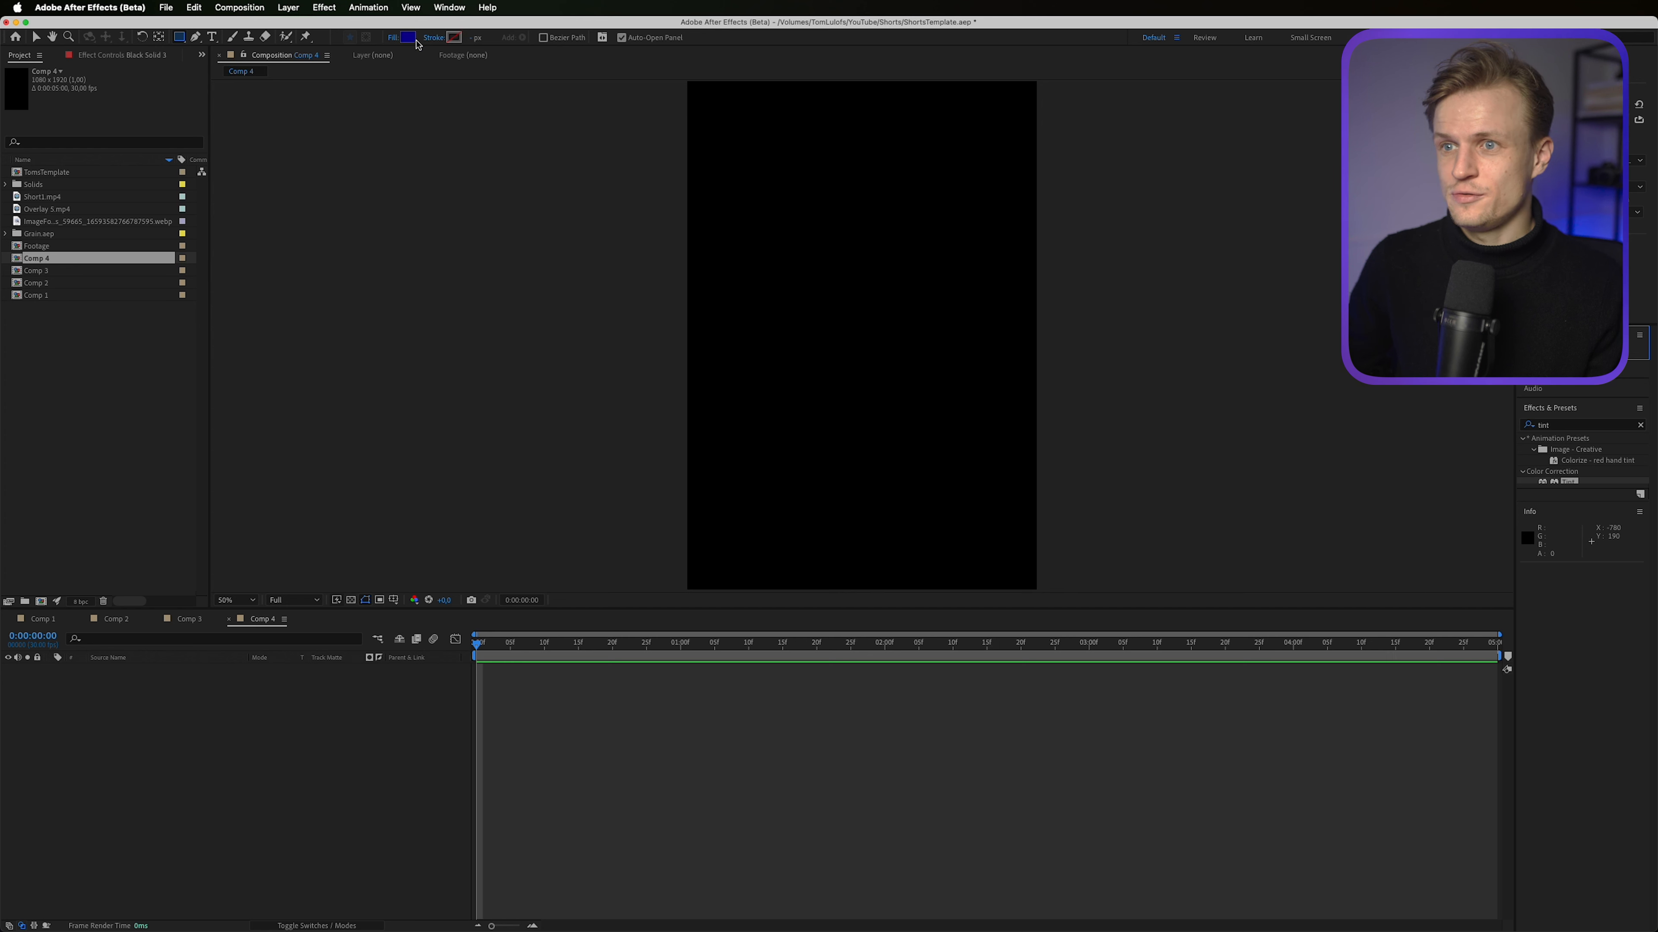
left_click(408, 38)
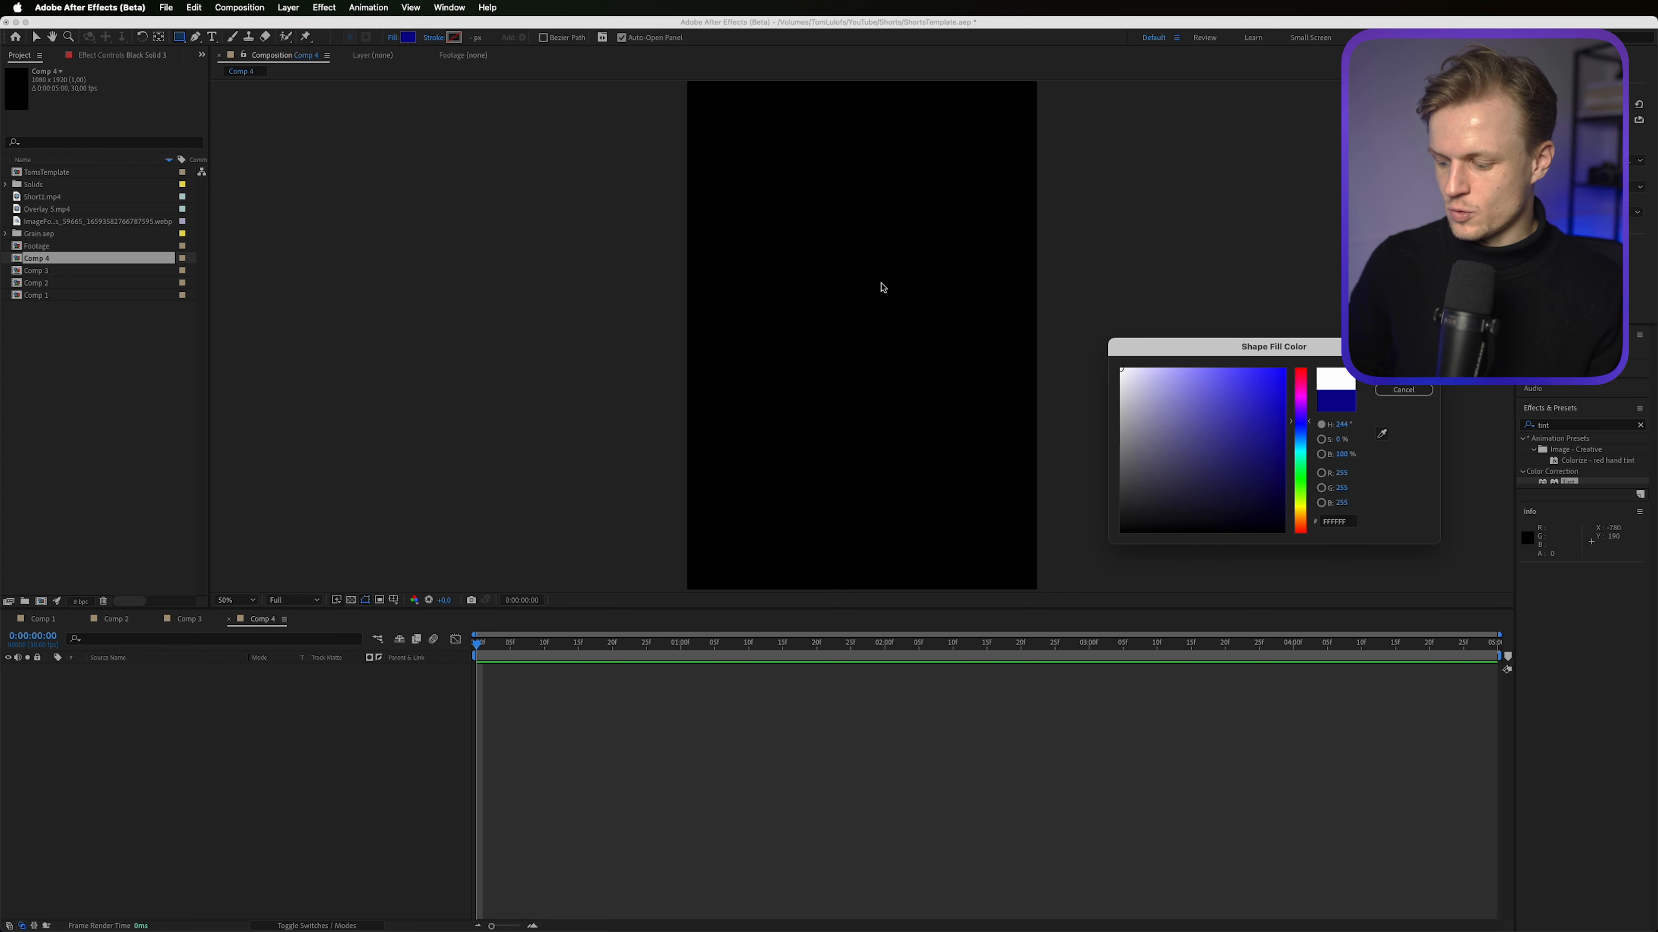
key("Return")
key("comma")
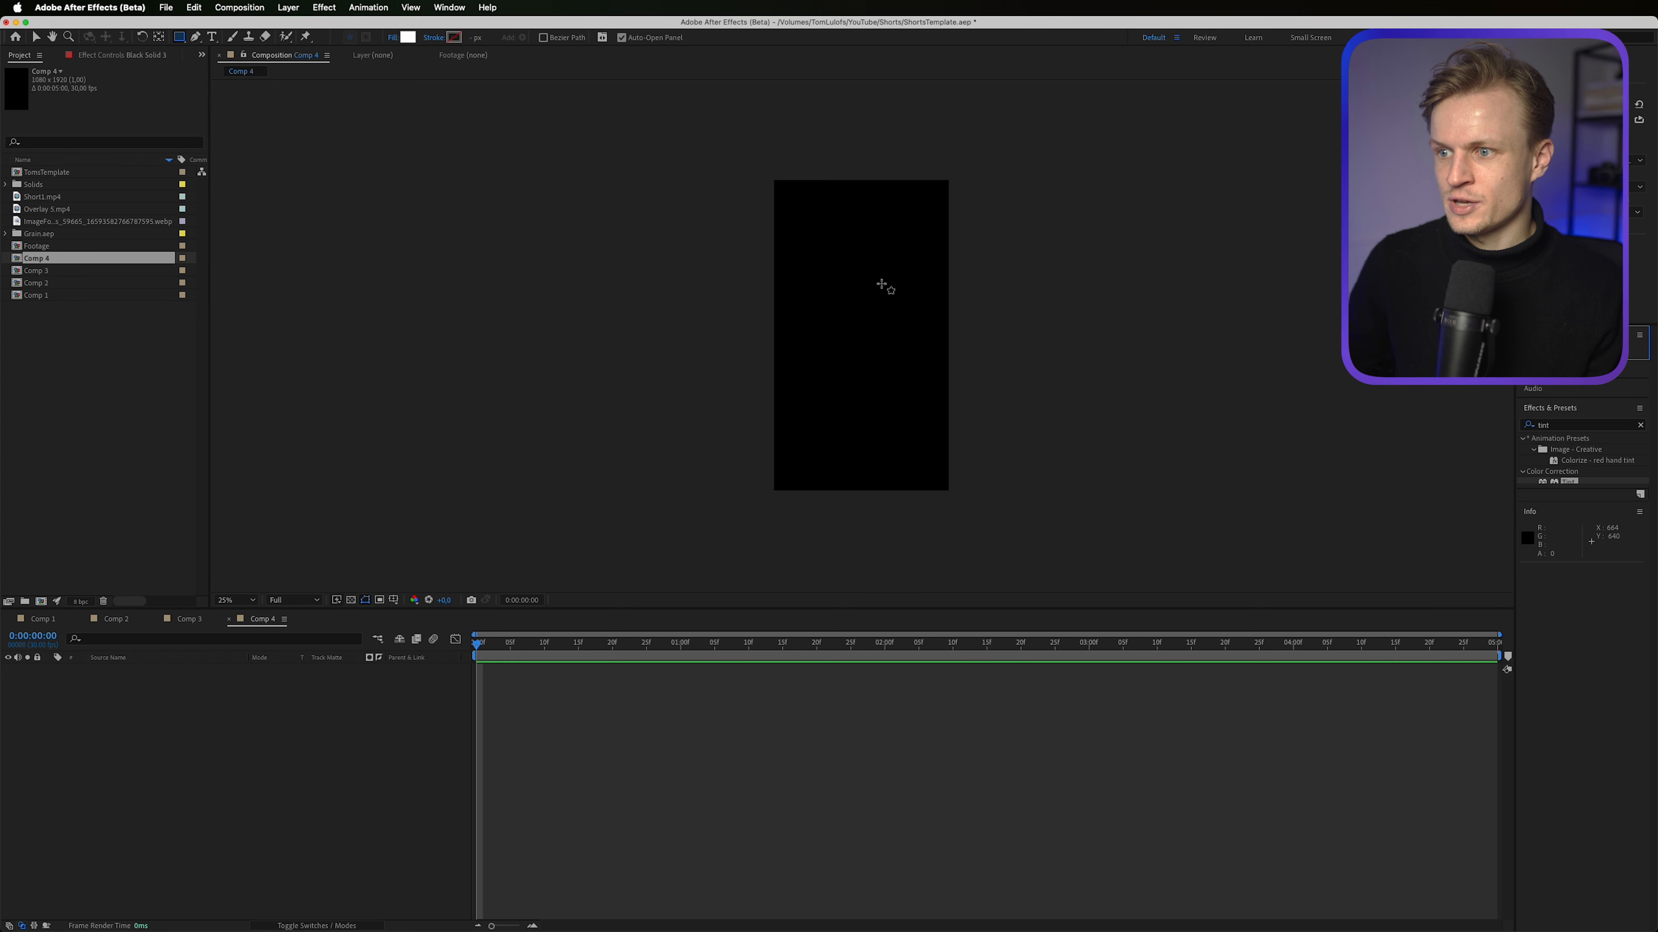
mouse_move(632, 526)
left_mouse_down()
mouse_move(1059, 326)
mouse_move(1110, 334)
mouse_move(1057, 324)
mouse_move(1137, 329)
mouse_move(1115, 326)
mouse_move(1117, 340)
left_mouse_up()
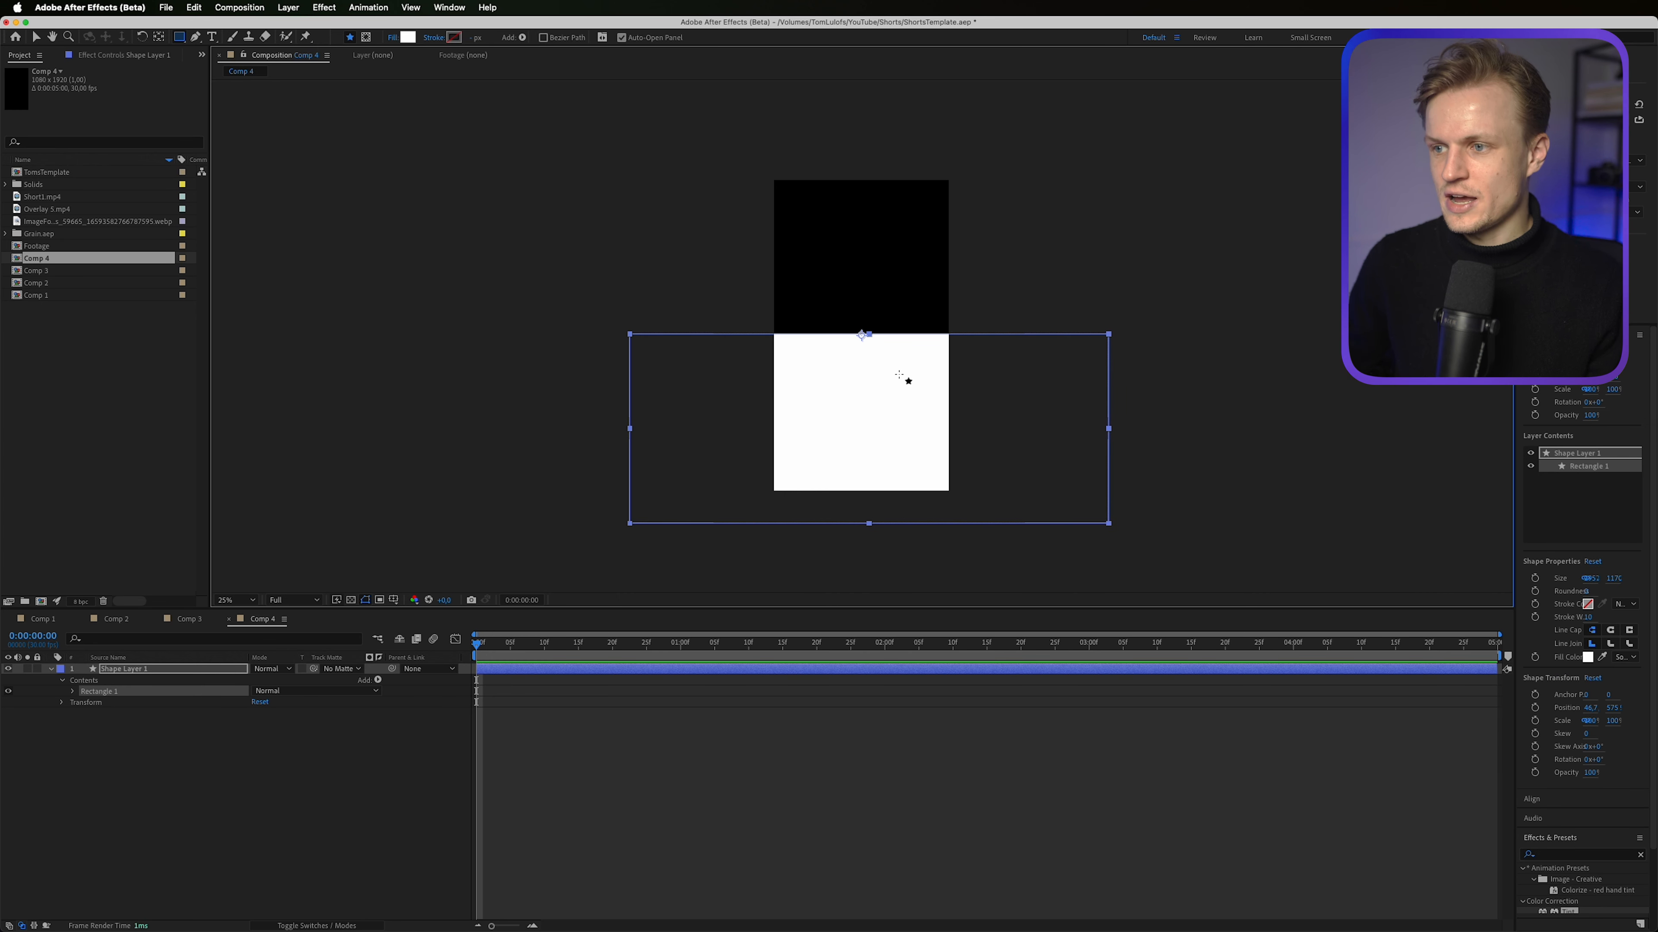
Step: Reposition the rectangle so it is horizontally centred with its upper edge at mid-frame
key("period")
key("v")
mouse_move(916, 397)
left_mouse_down()
mouse_move(914, 236)
mouse_move(913, 422)
left_mouse_up()
left_click_drag(910, 367, 907, 371)
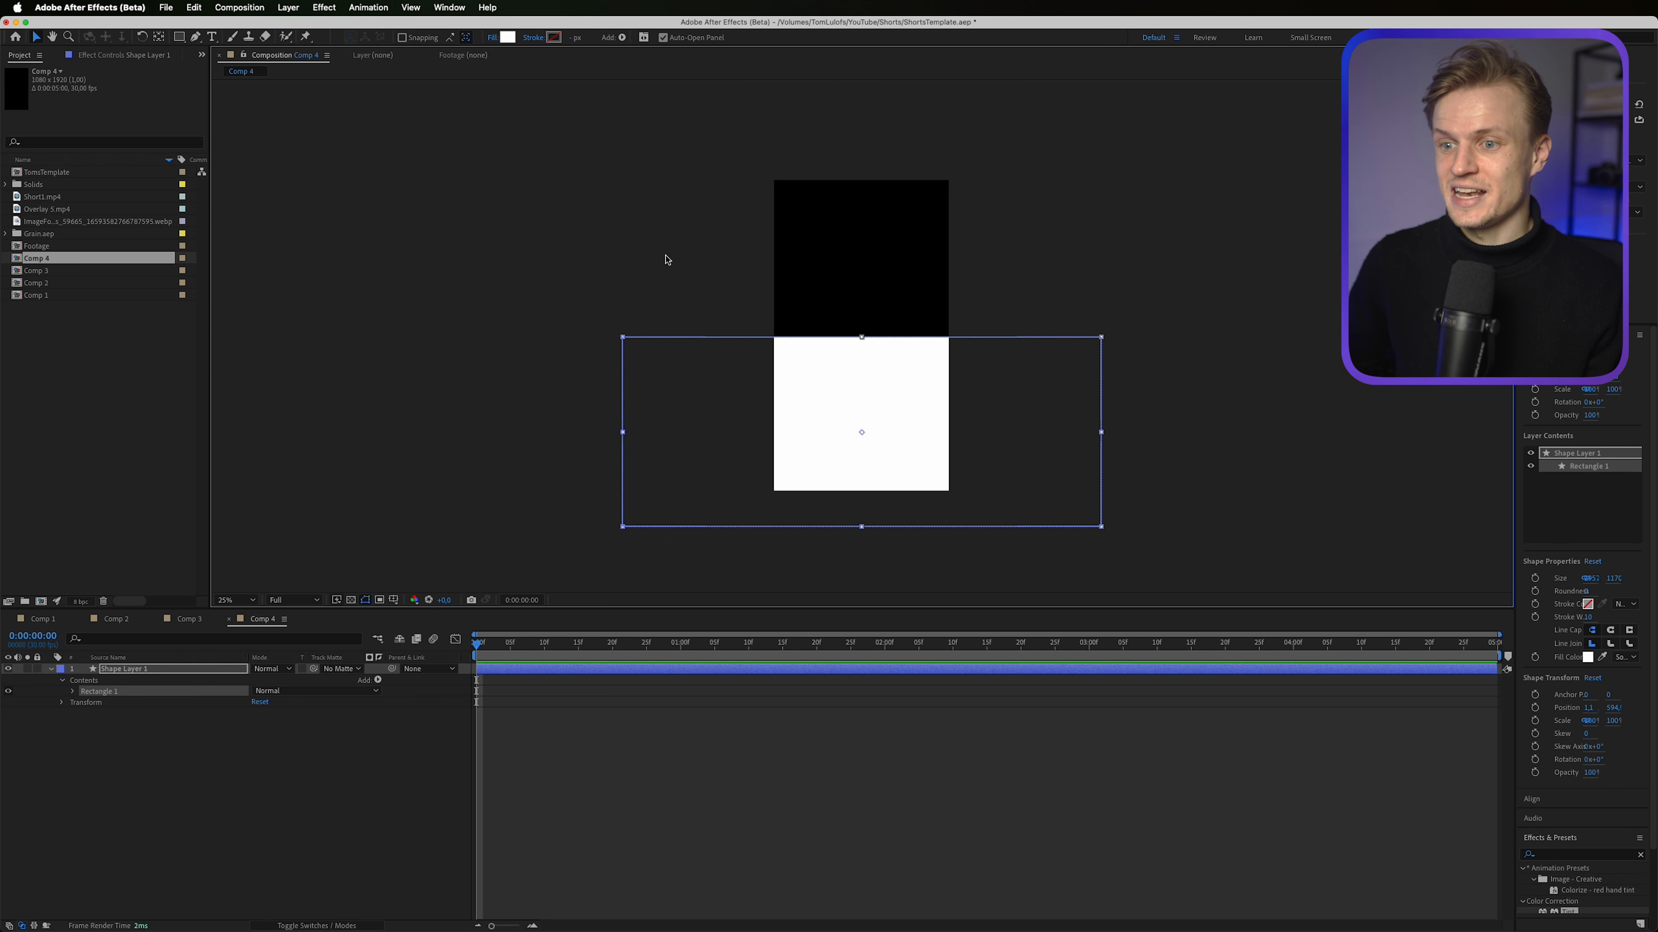
Step: Add a Wiggle Paths operator to the rectangle
left_click(380, 679)
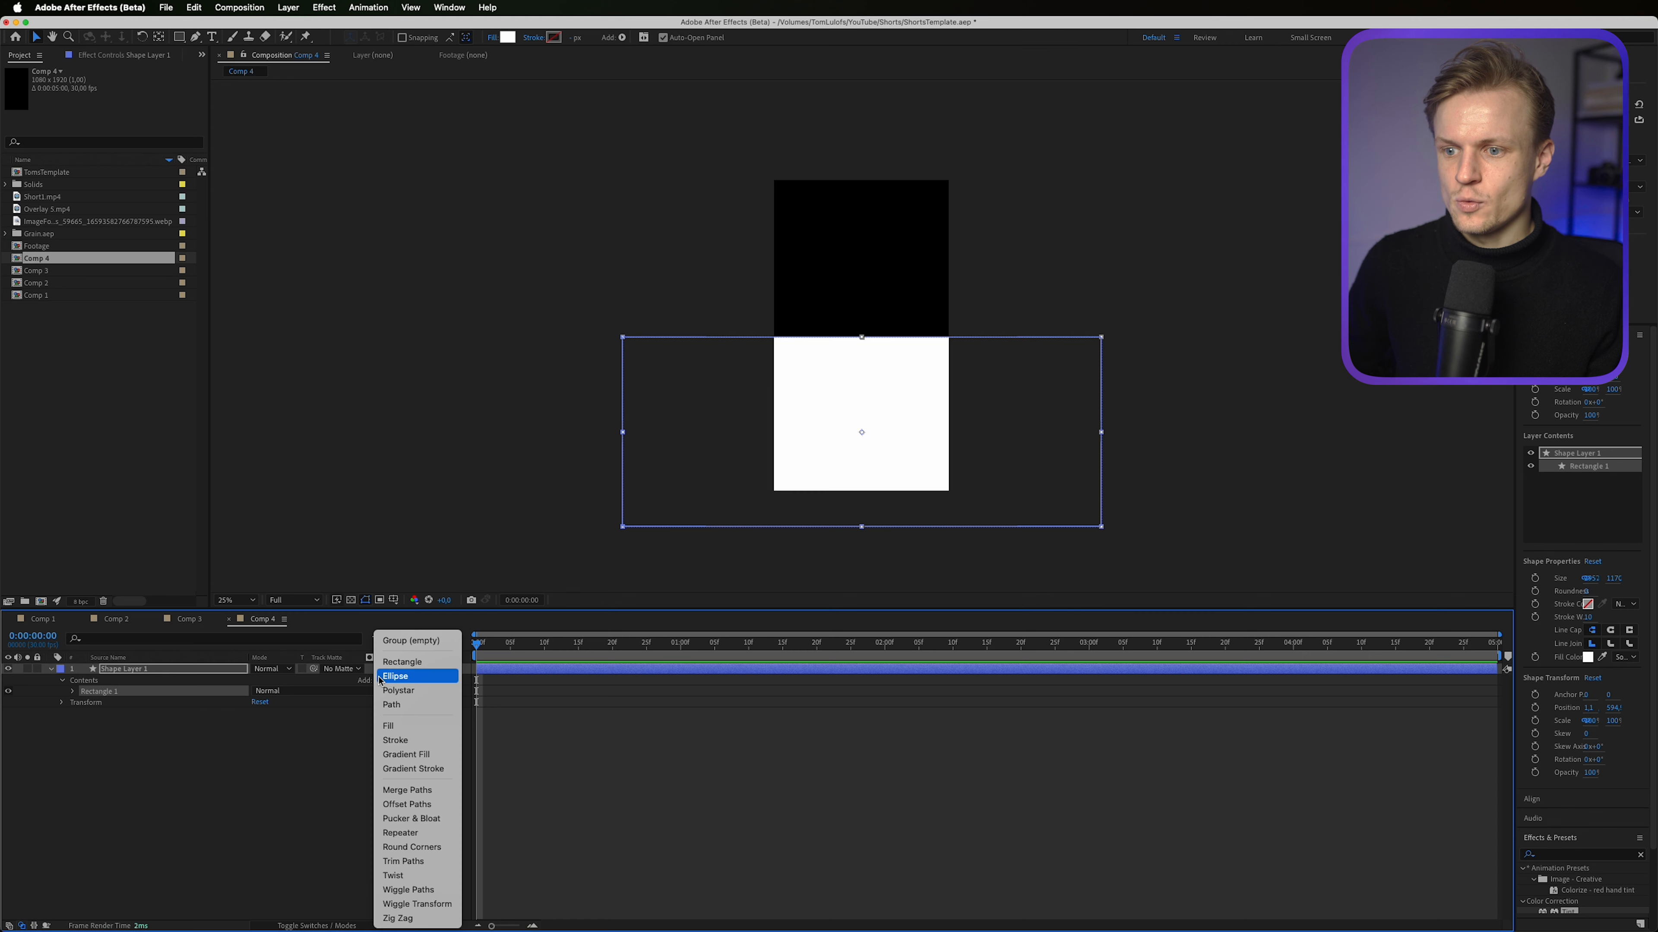
left_click(258, 799)
left_click(378, 680)
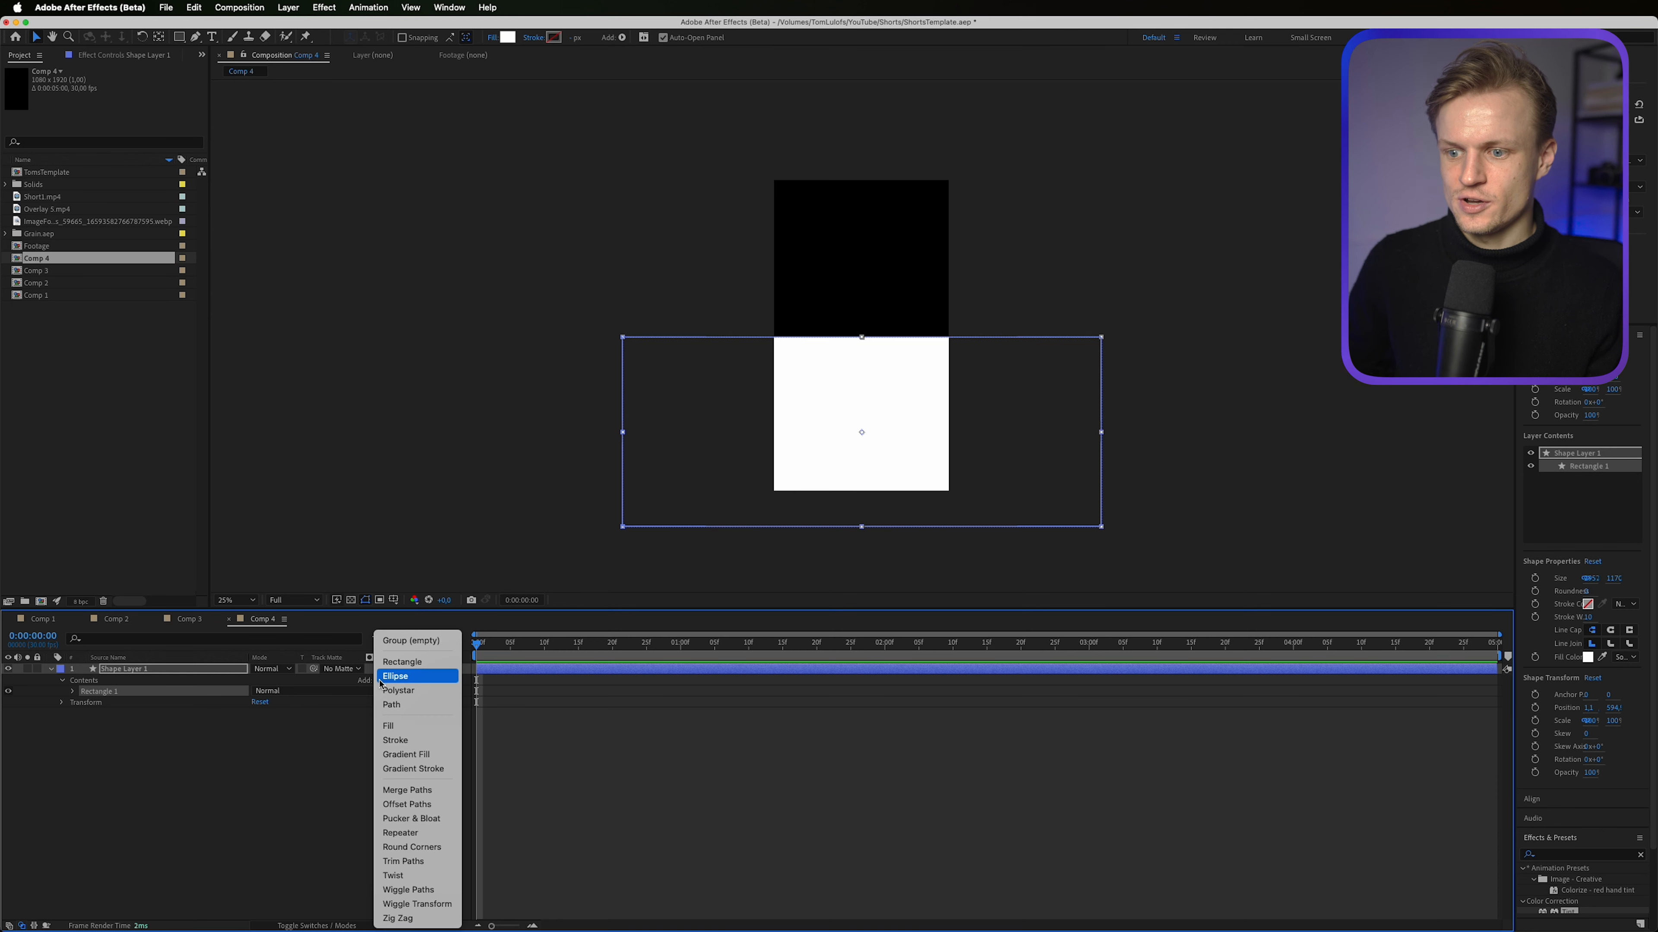
left_click(407, 891)
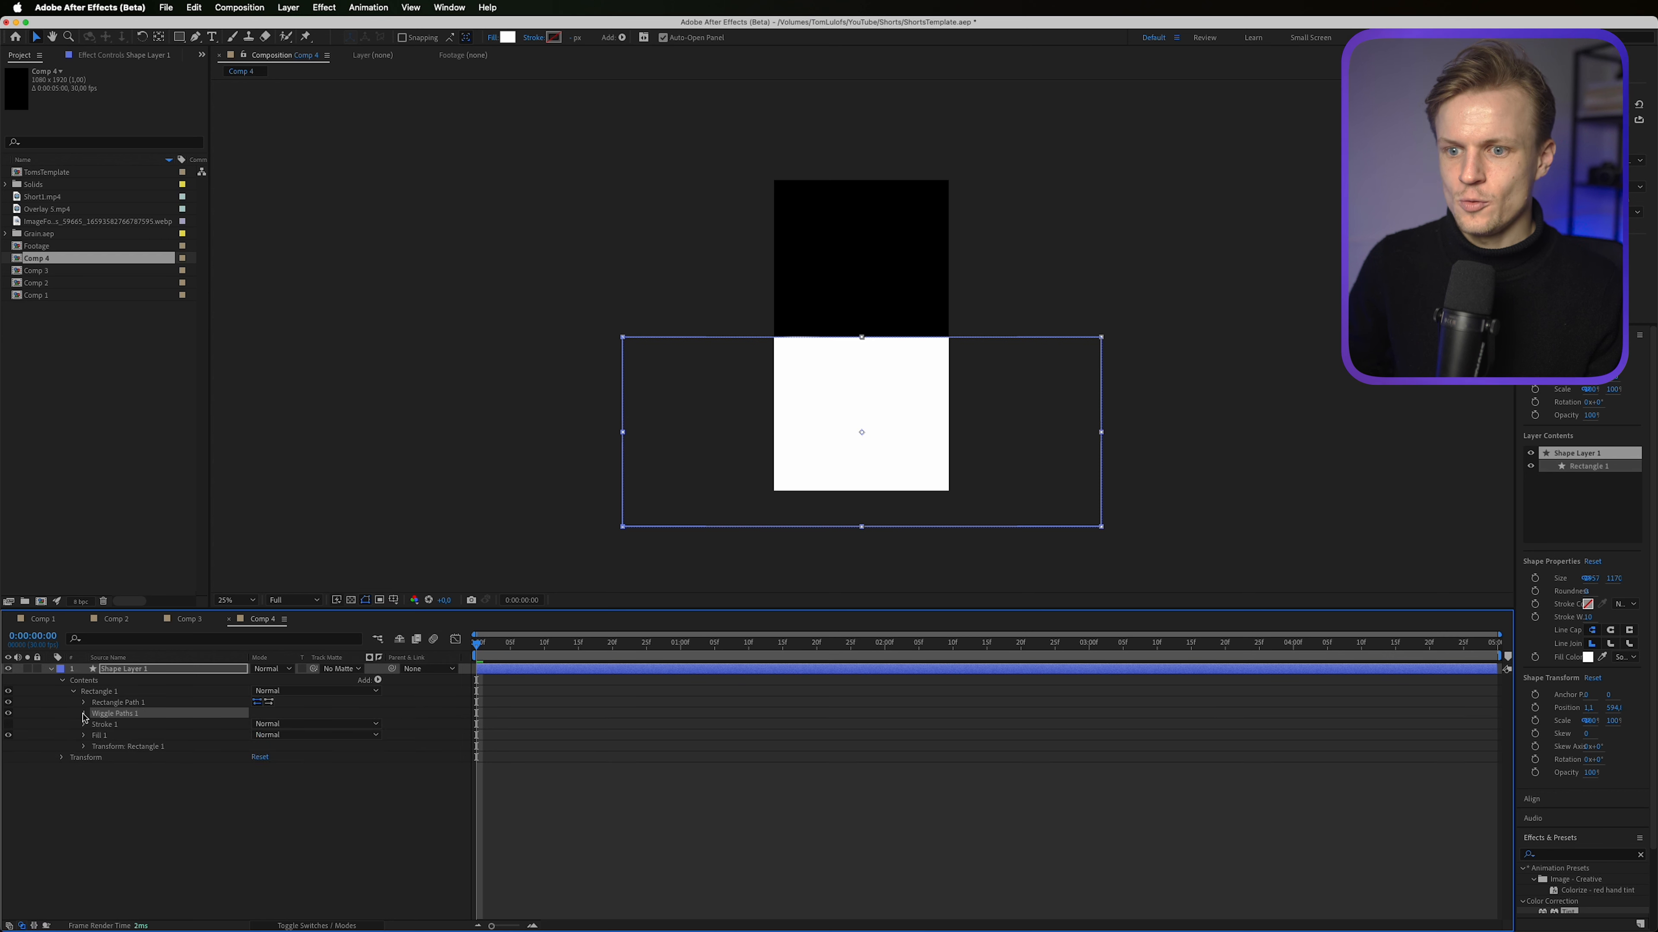
Step: Raise the Wiggle Paths Size to about 739 and move the rectangle lower in the frame
left_click_drag(259, 723, 682, 669)
left_click_drag(862, 527, 861, 545)
left_click_drag(864, 462, 864, 488)
scroll(811, 513, "up", 2)
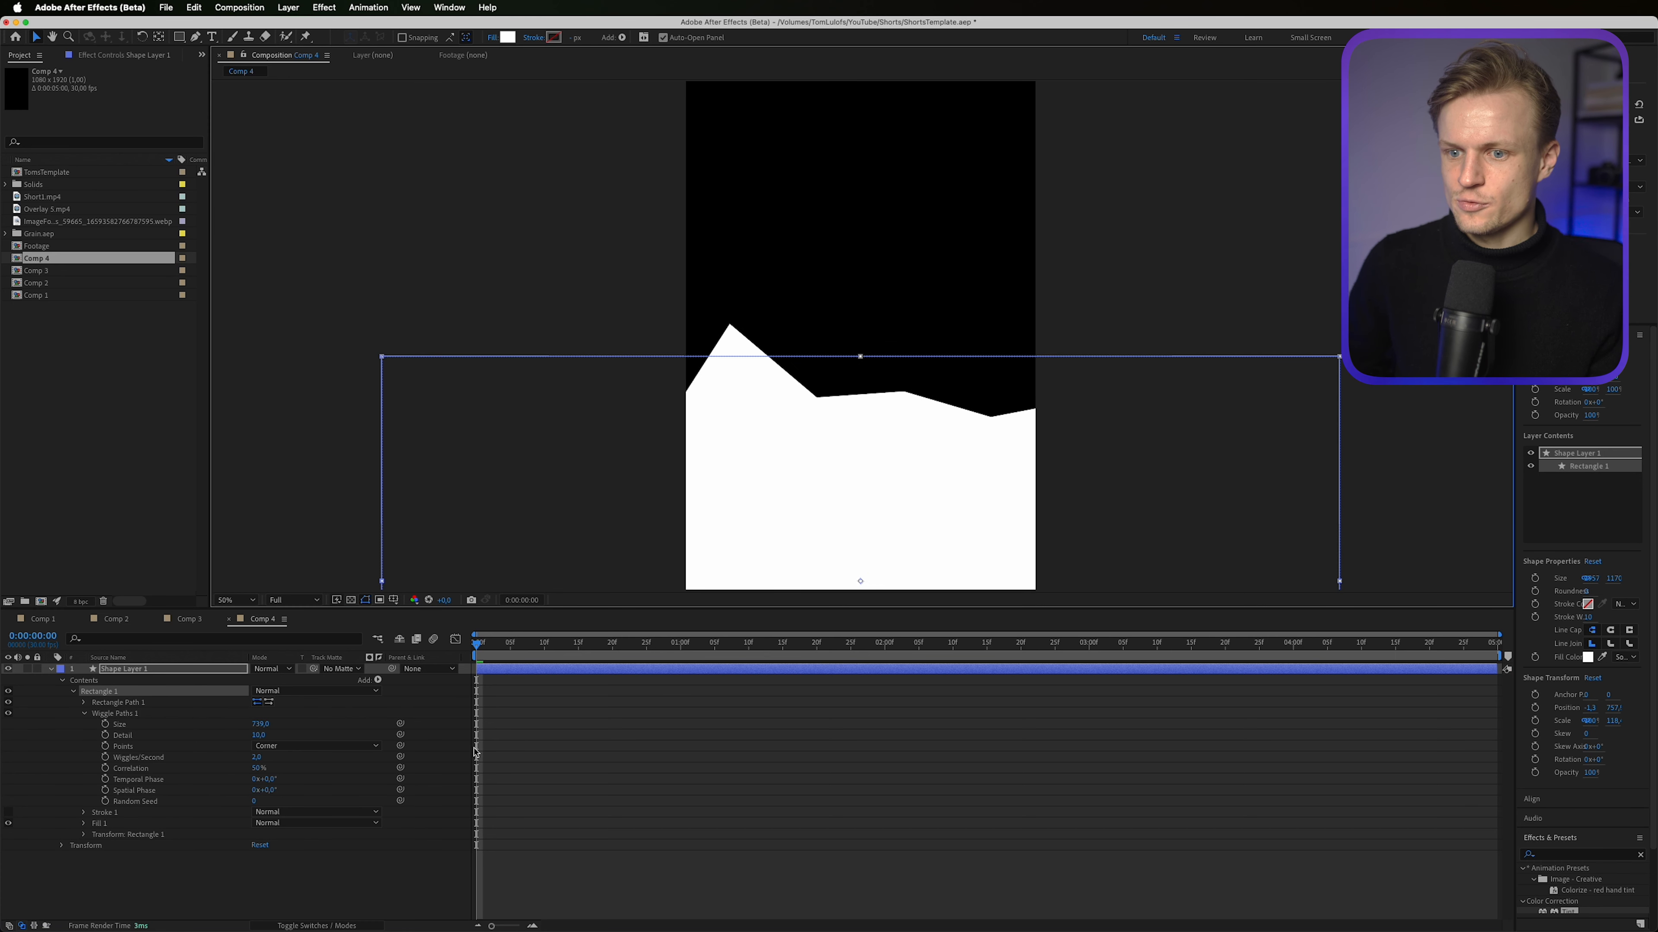
Step: Change the Wiggle Paths Points option to Smooth
left_click(305, 746)
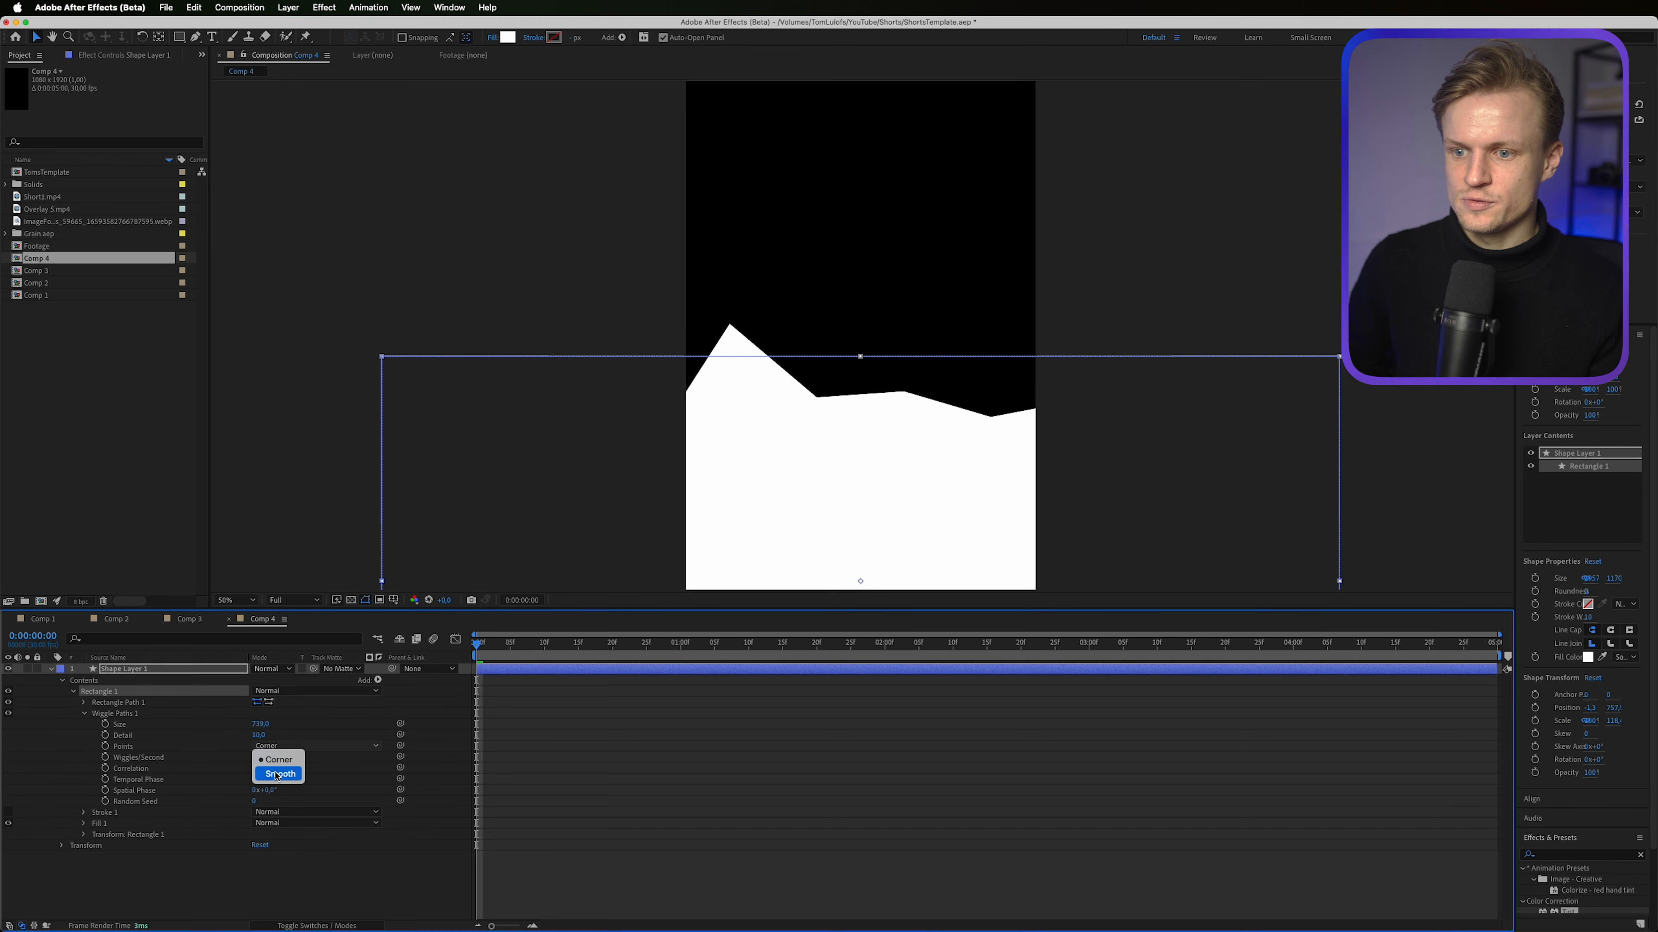
left_click(334, 751)
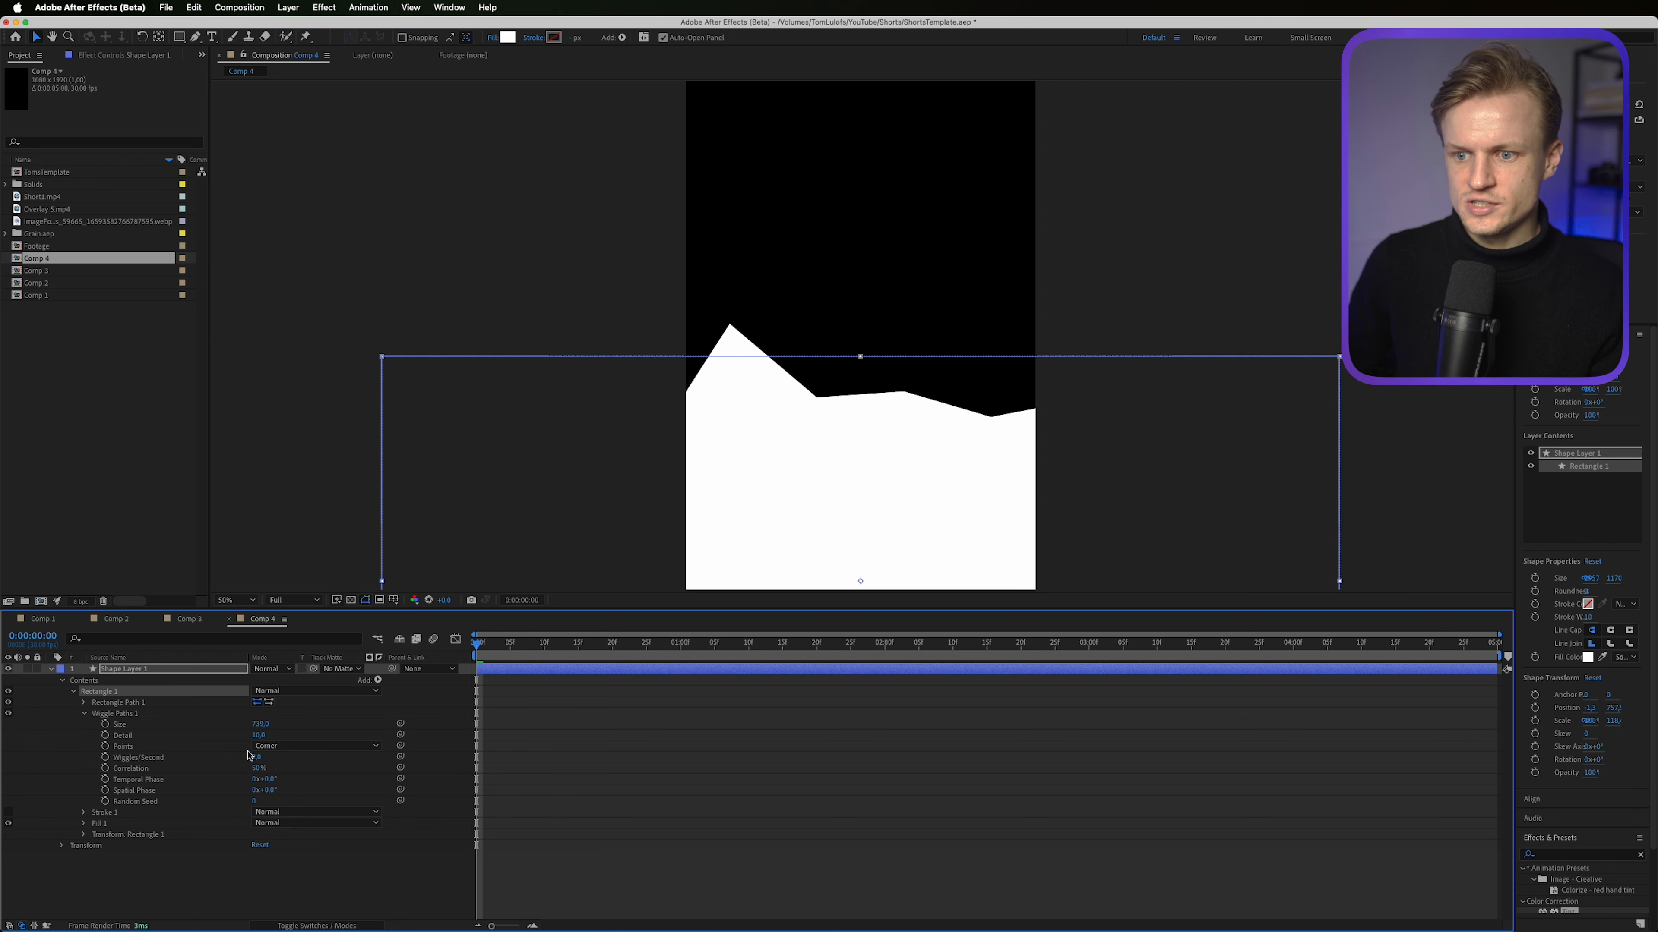
left_click(296, 747)
left_click(287, 773)
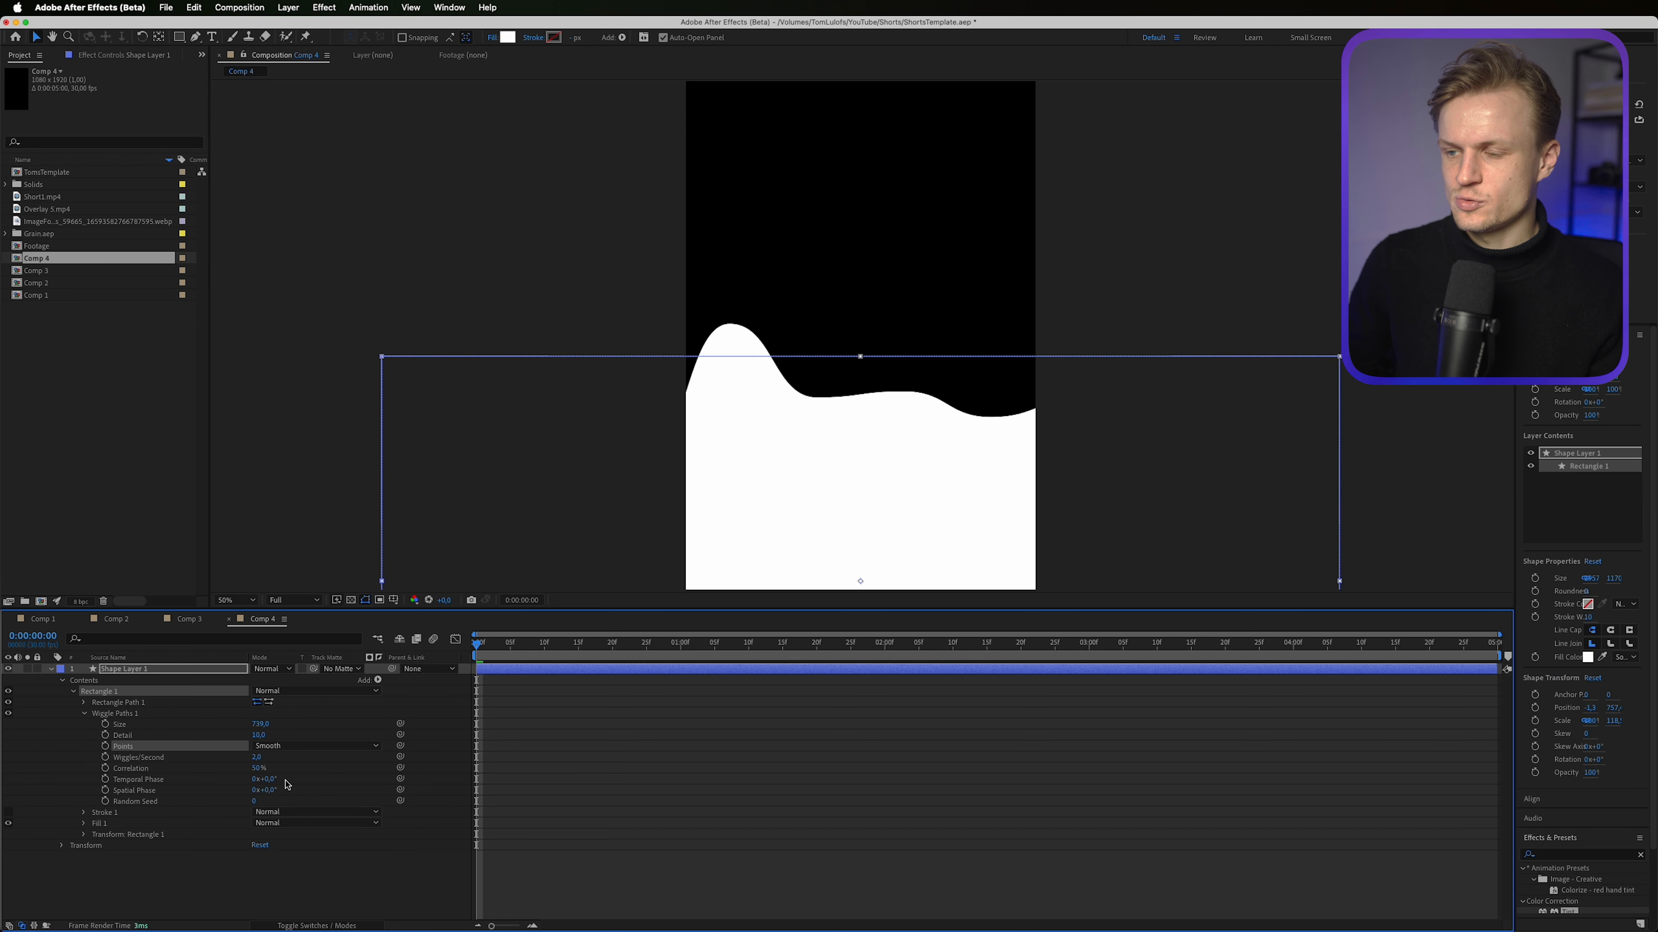
Step: Set the Wiggle Paths Detail to 2 after trying very low and high values, and shift the rectangle down and to the left
left_click_drag(258, 735, 214, 741)
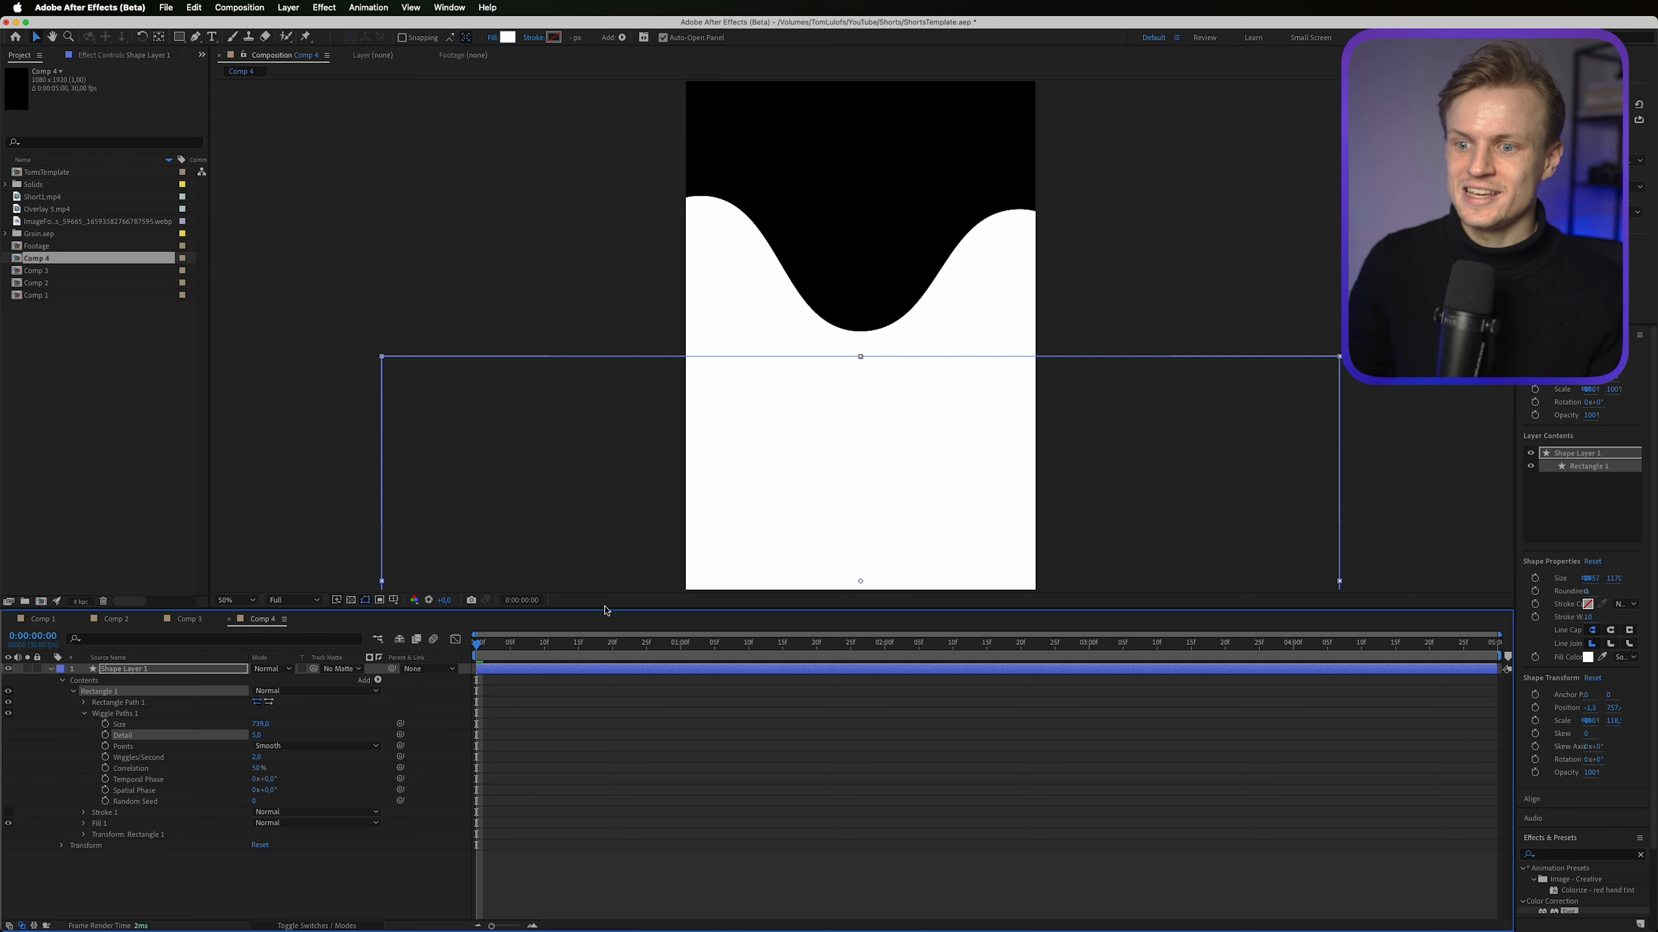
left_click_drag(256, 738, 300, 735)
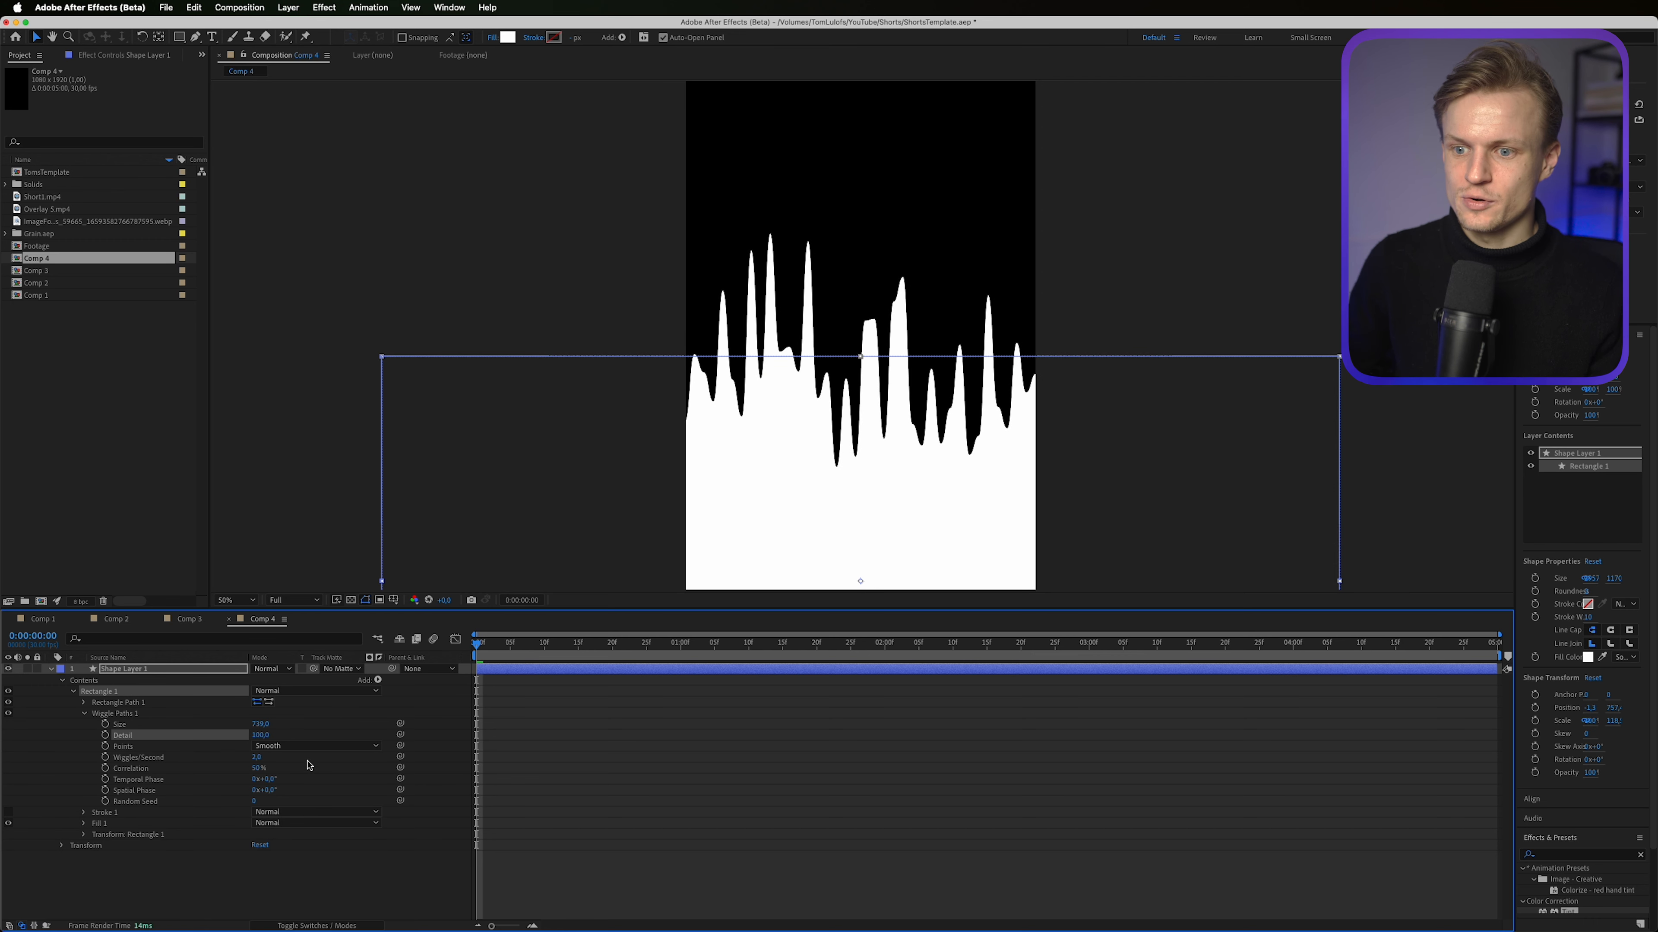
left_click(261, 736)
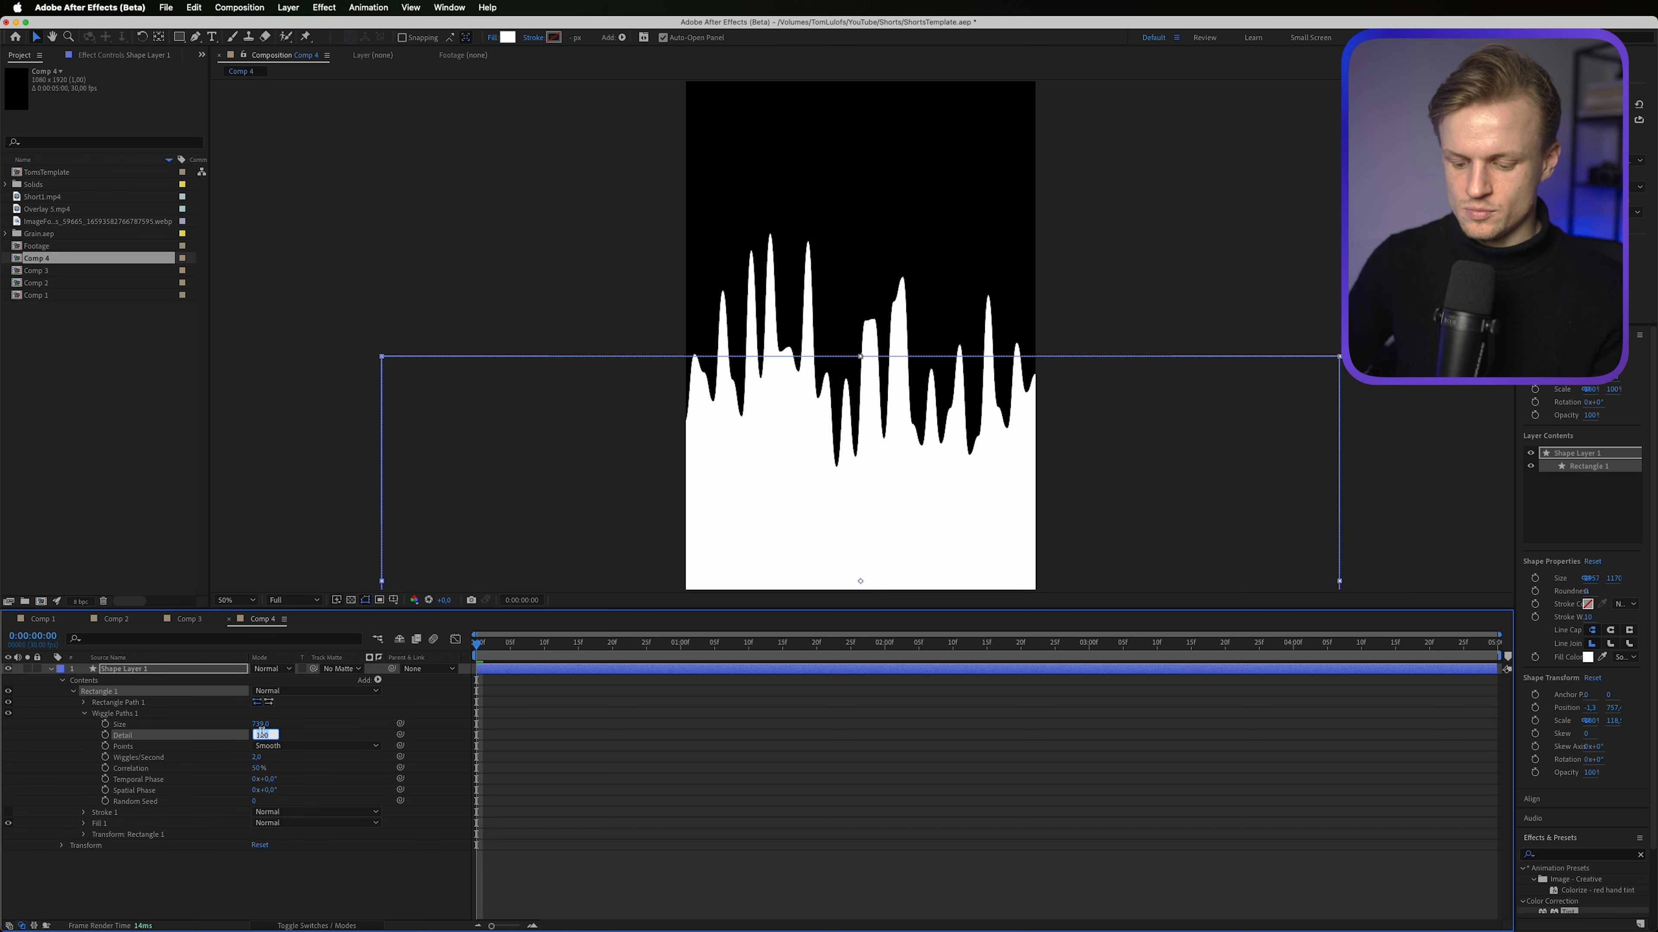
key("Return")
left_click_drag(908, 401, 762, 449)
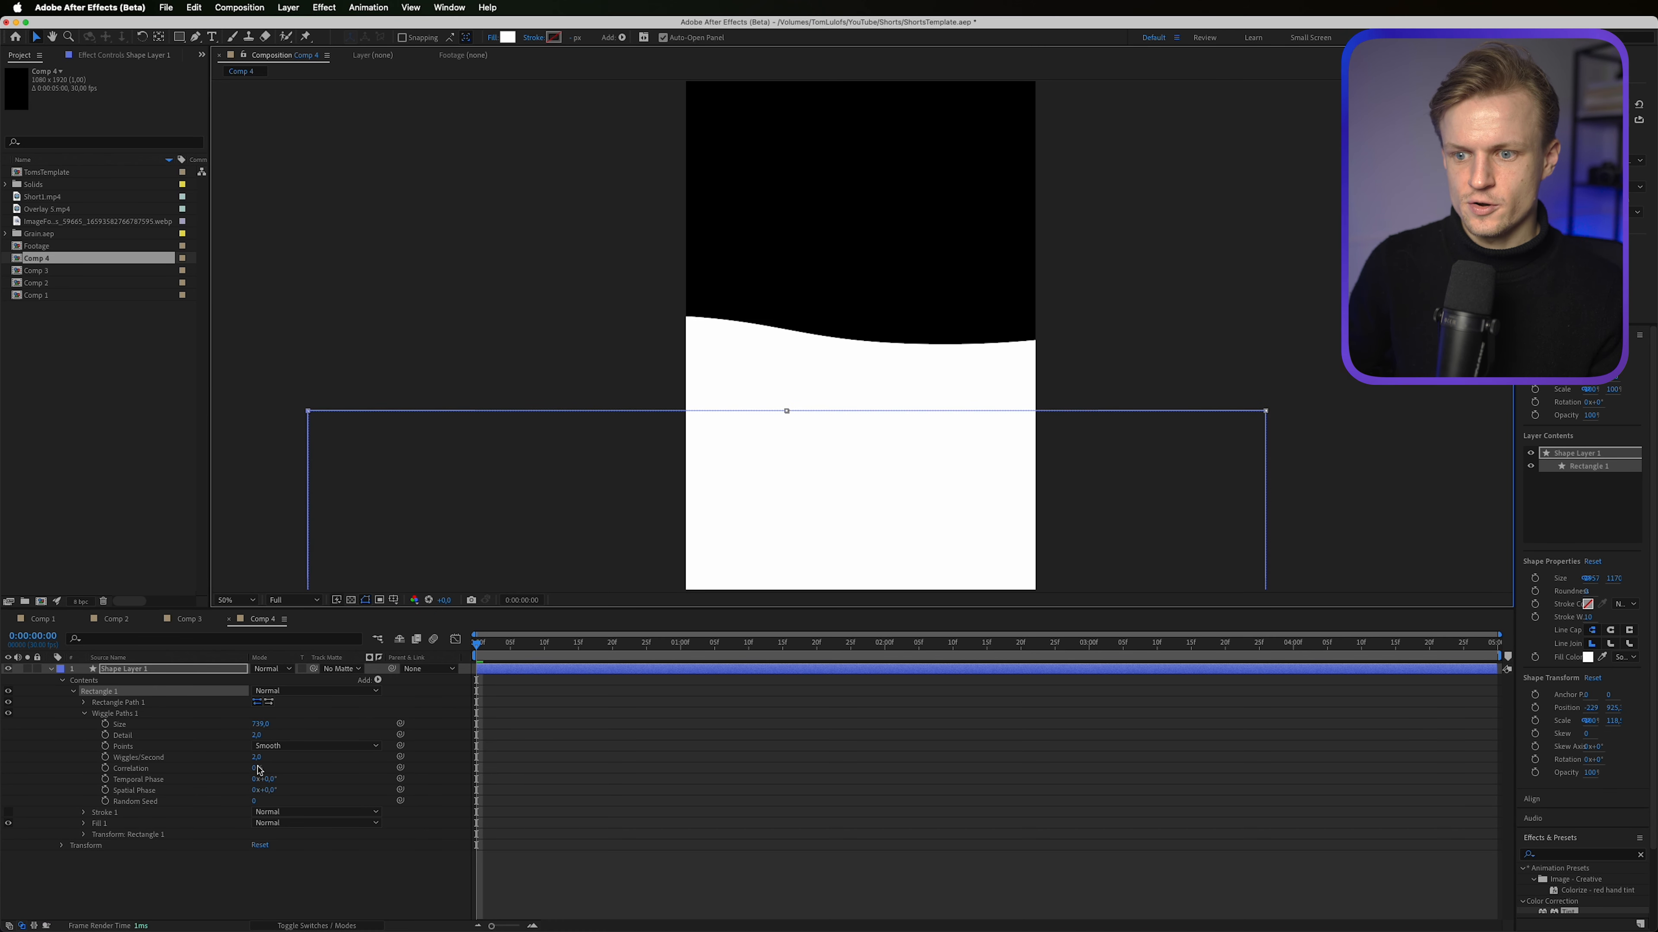
Step: Set the Wiggle Paths Correlation to 0% and preview the animation
left_click(109, 774)
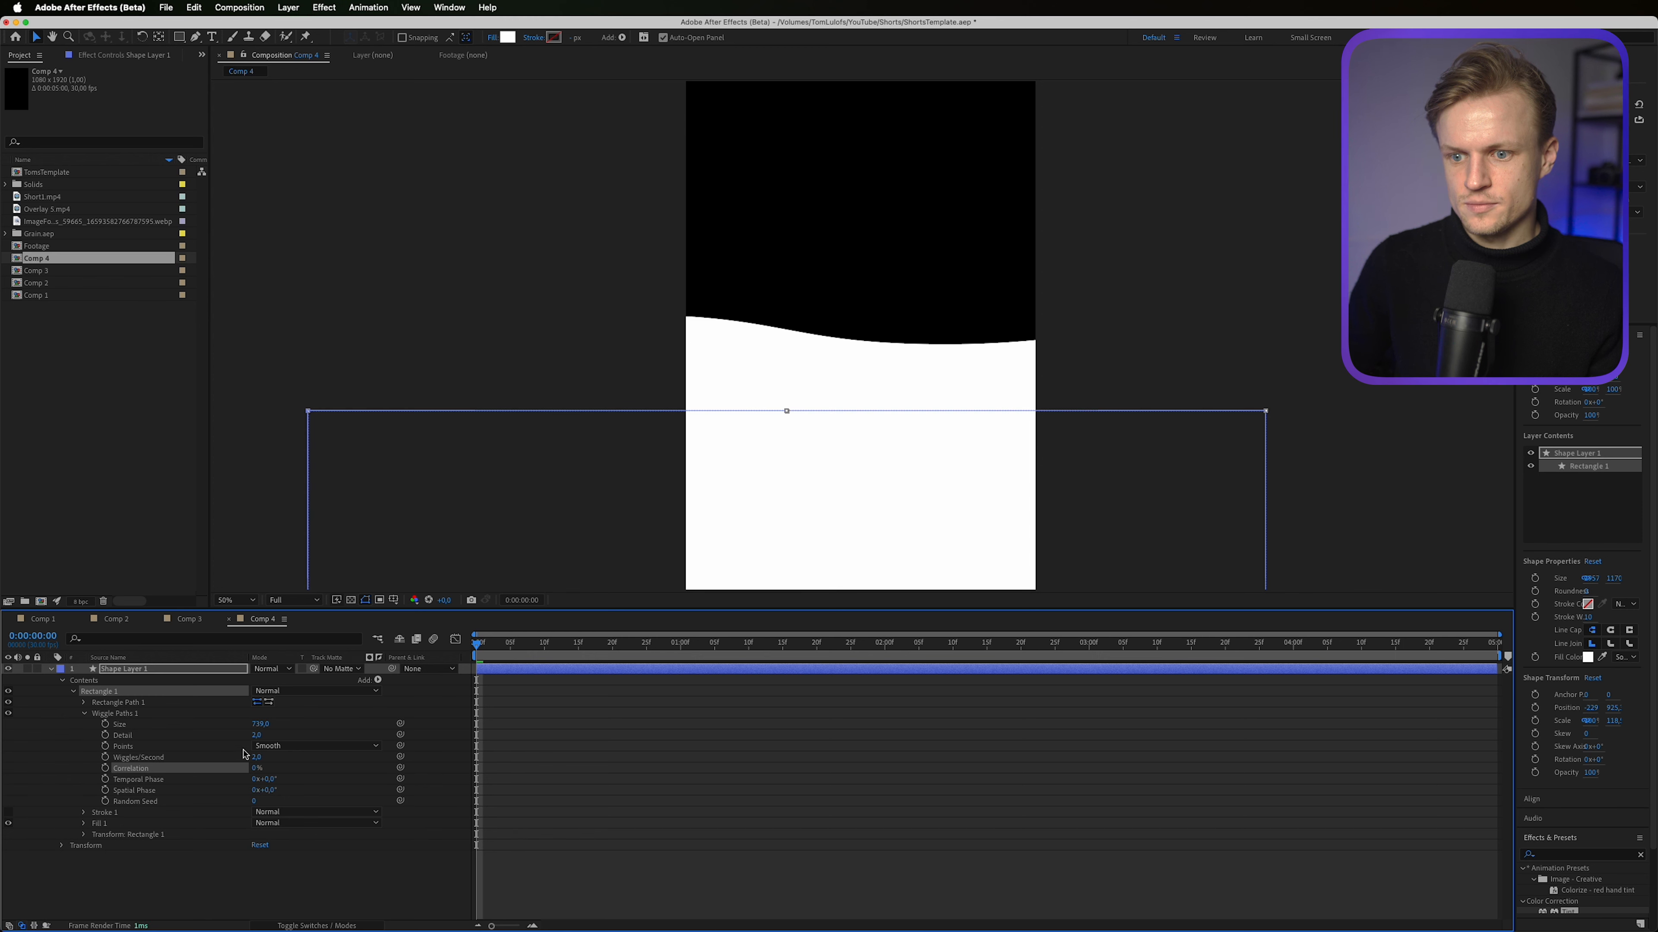
key("space")
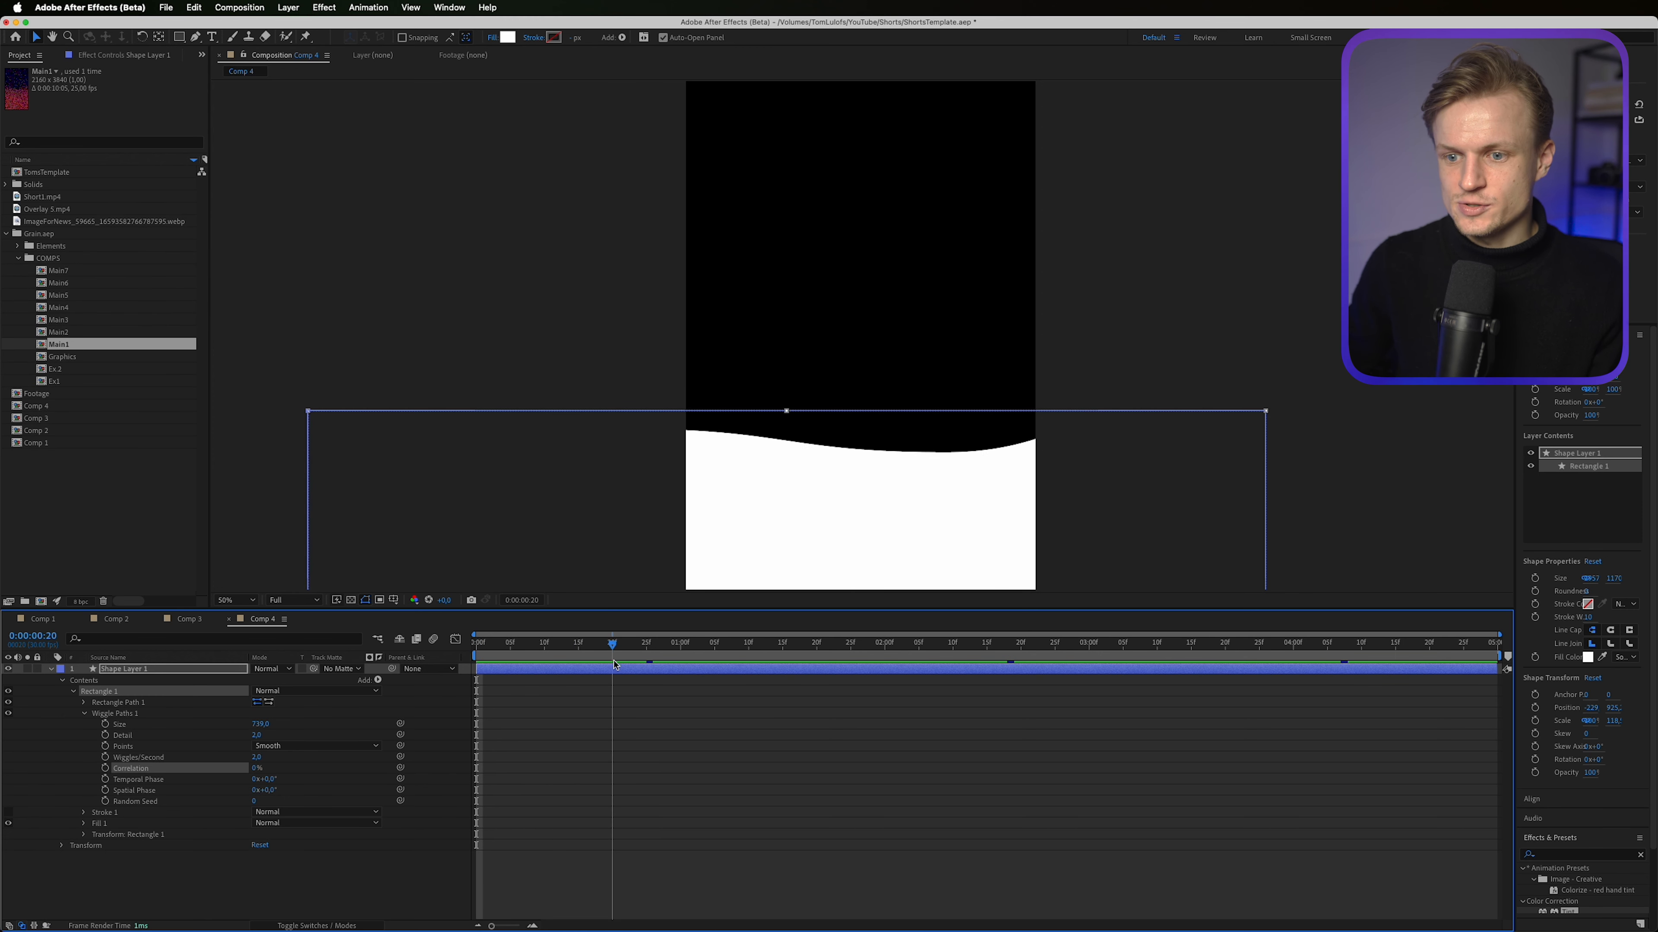
Step: Try a higher Wiggles/Second value and then 0.2, scrubbing through the animation to compare the speeds
left_click_drag(255, 758, 324, 756)
left_click_drag(532, 642, 652, 652)
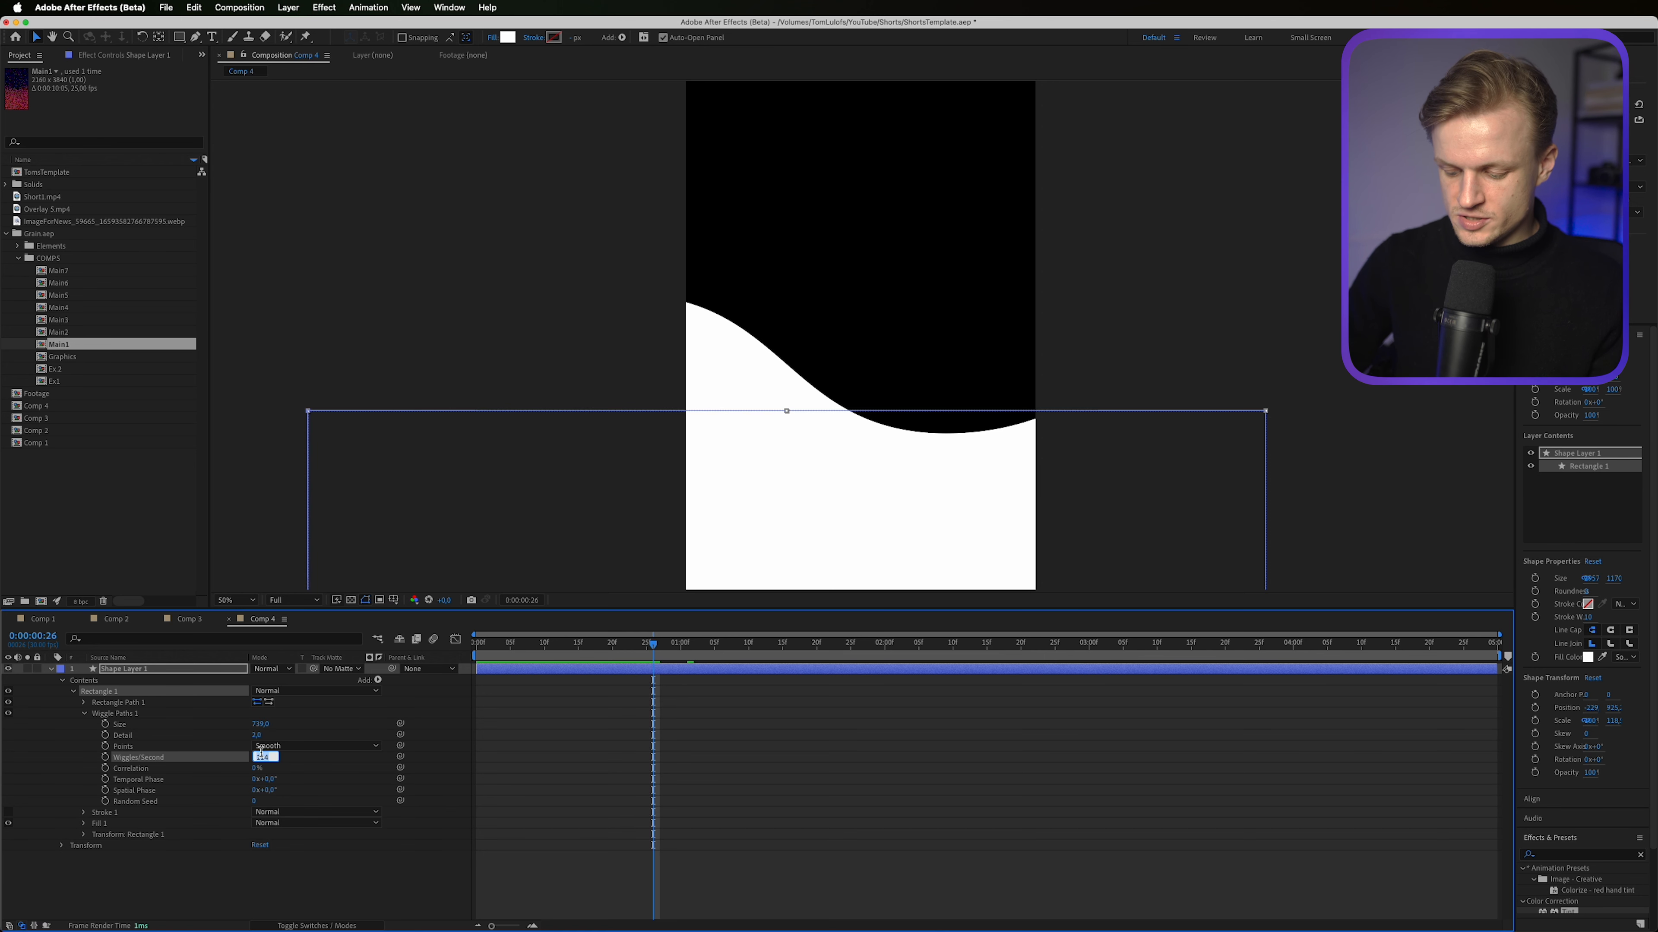
type("0,2")
key("Return")
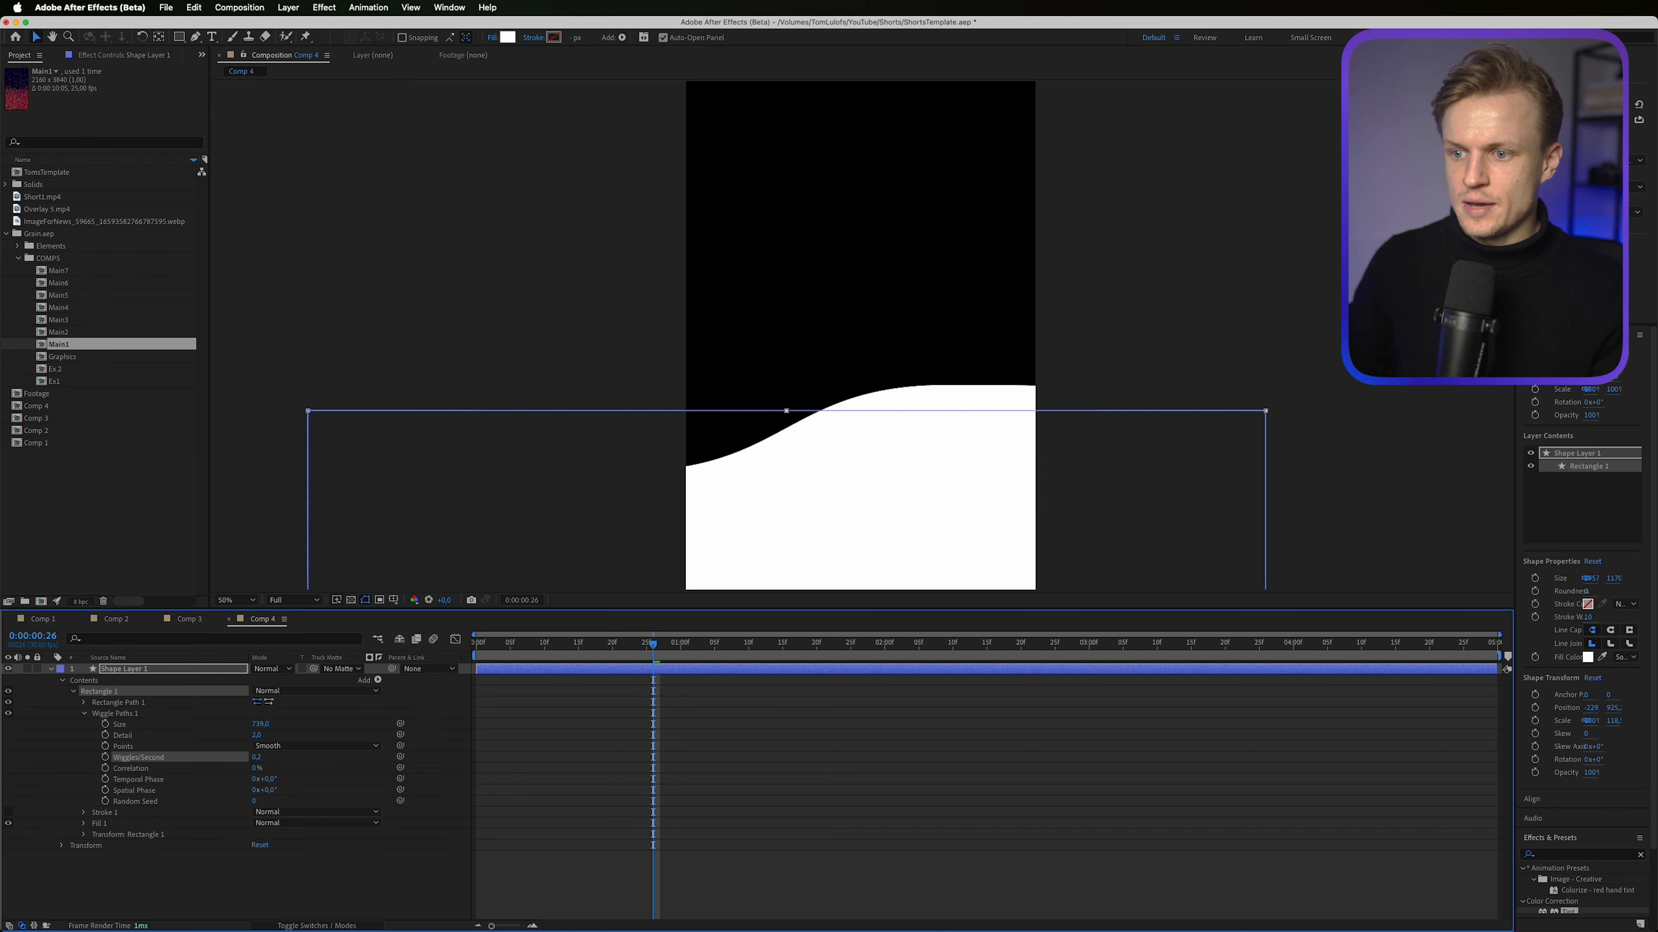
left_click_drag(504, 647, 1153, 683)
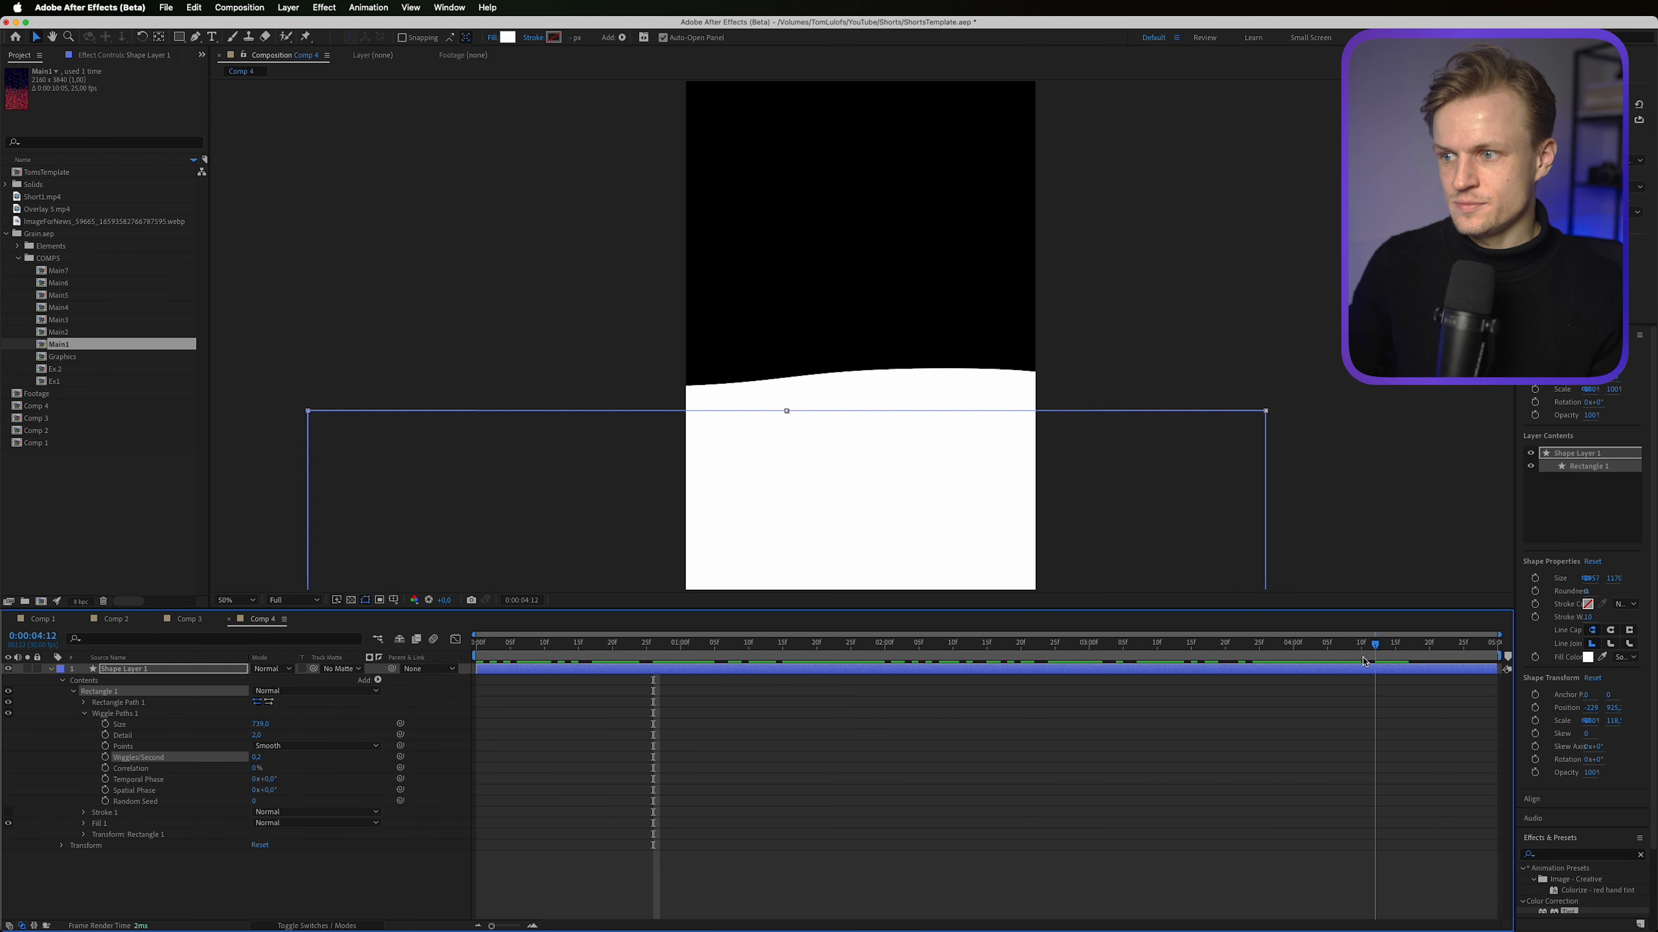
Step: Set the Wiggle Paths Wiggles/Second to 0.4
left_click(578, 645)
left_click(259, 756)
type("0")
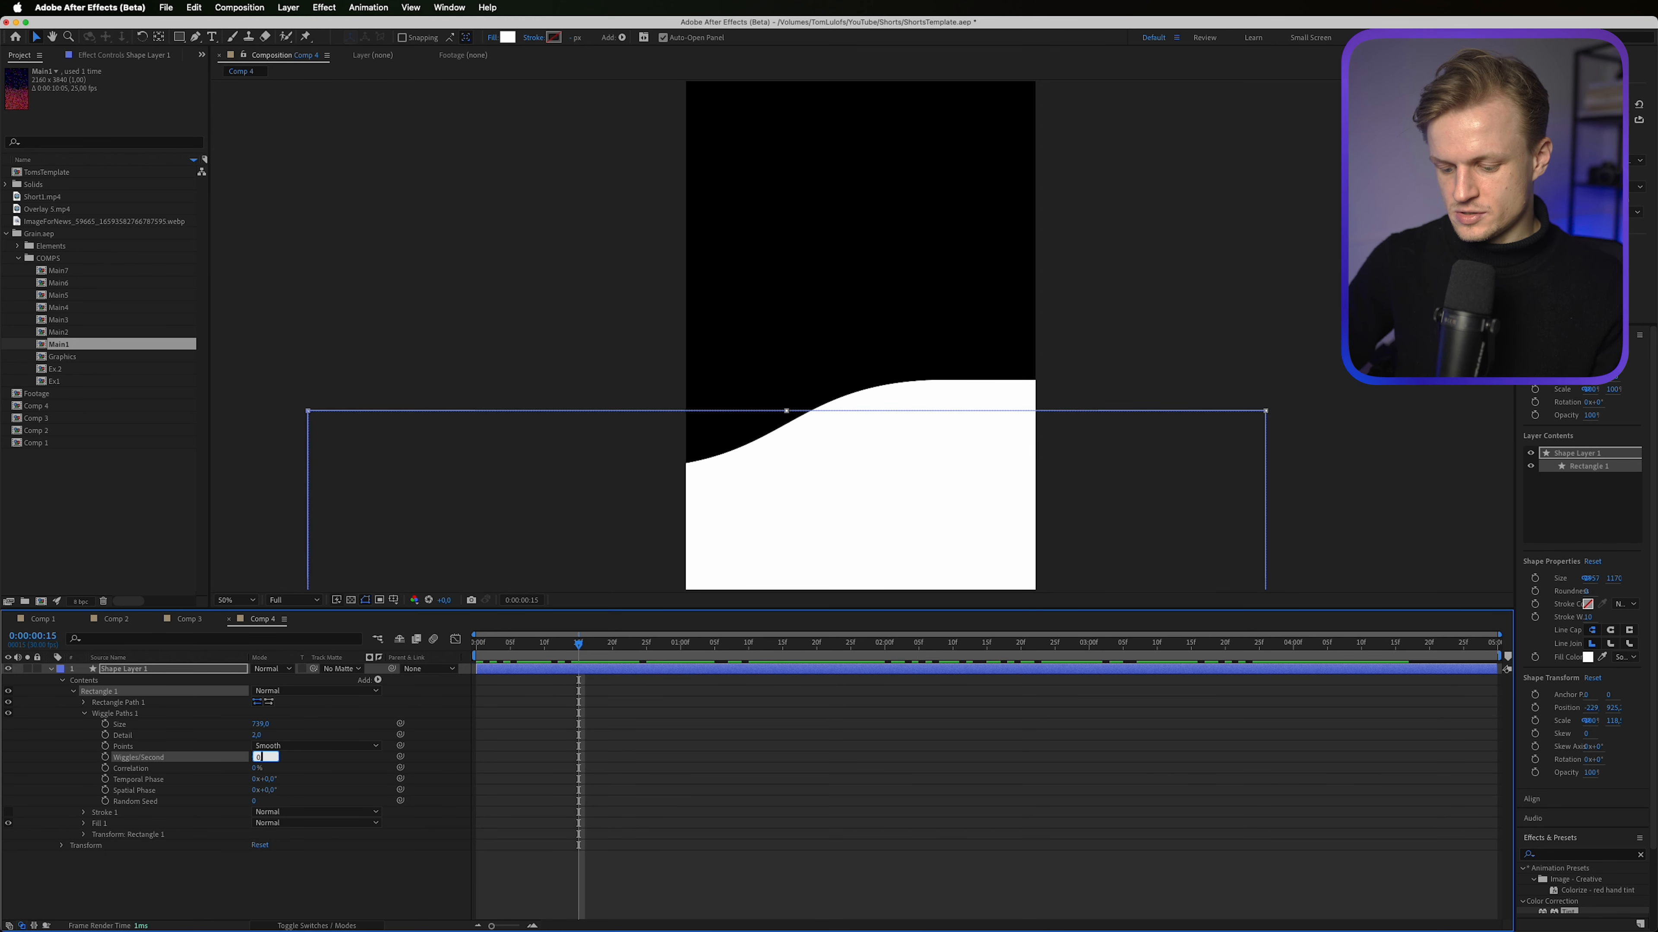
type(",4")
key("Return")
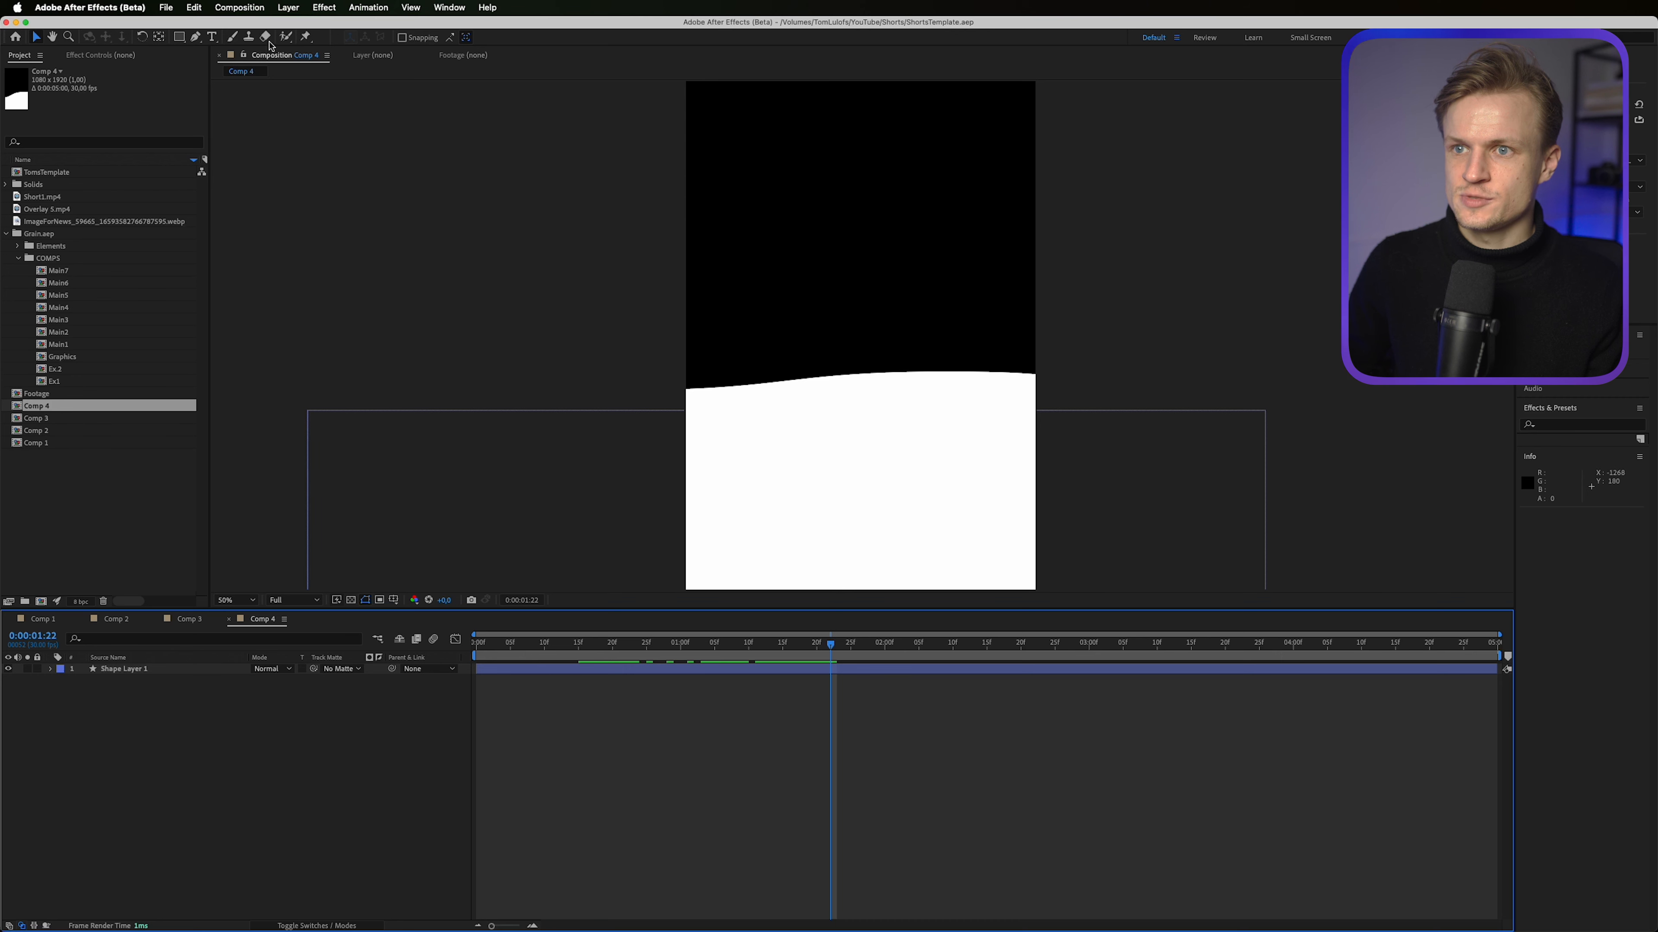
Step: Create a 1080x1920 solid in a very dark orange and place it beneath the shape layer
left_click(288, 7)
mouse_move(287, 29)
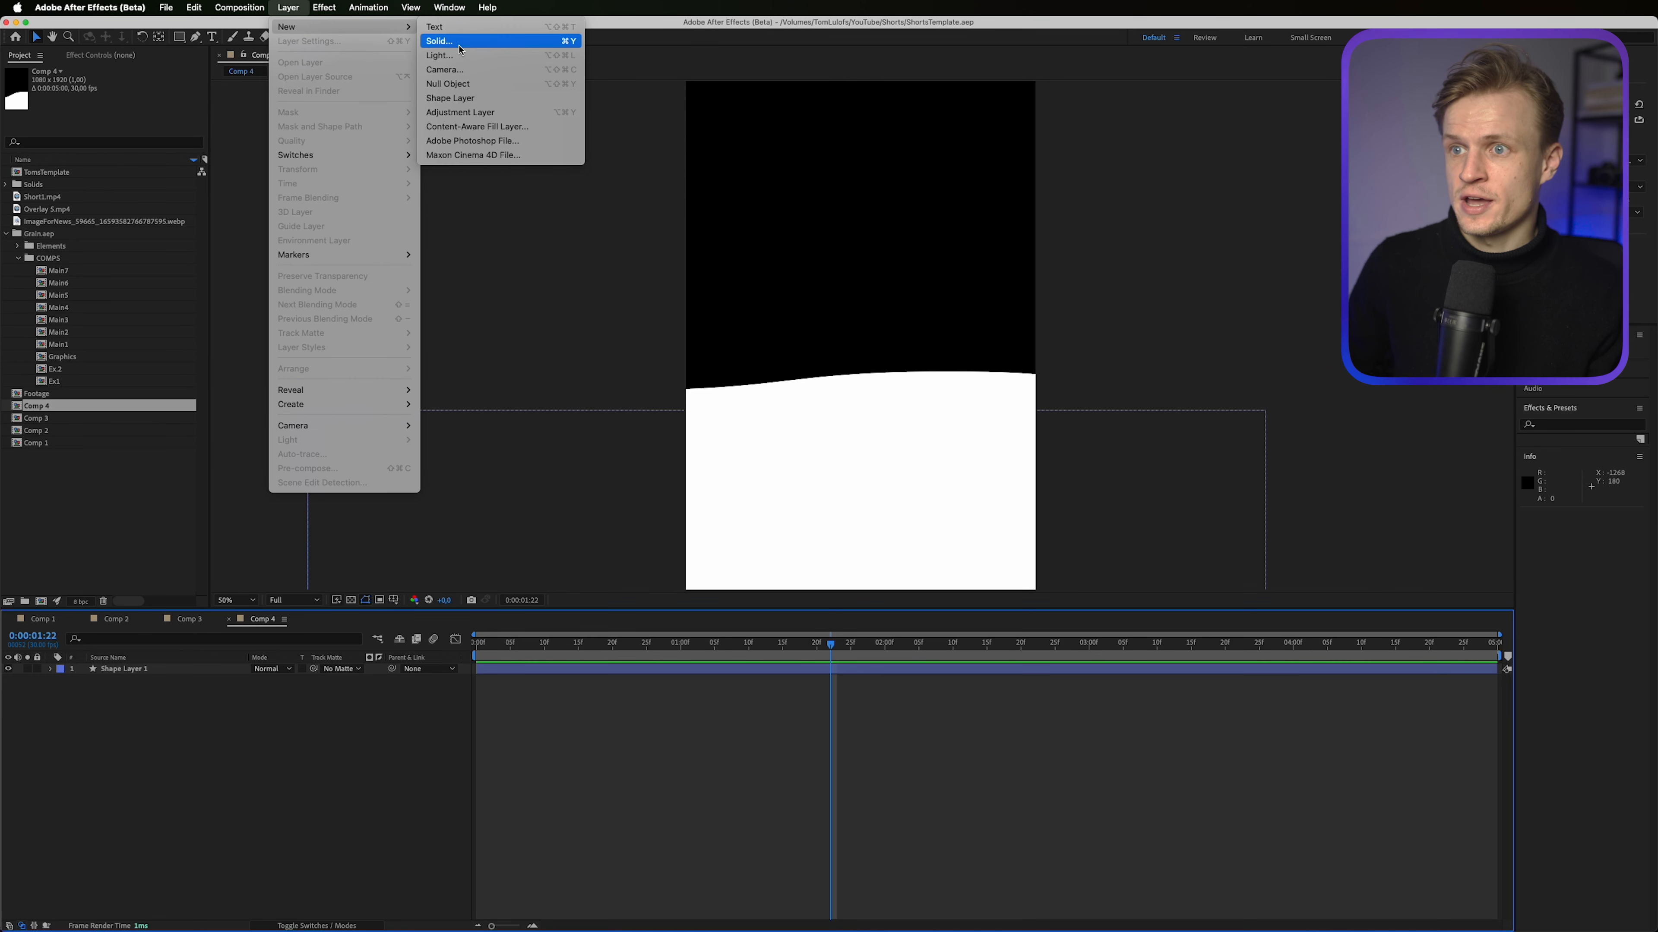
left_click(459, 45)
left_click(816, 513)
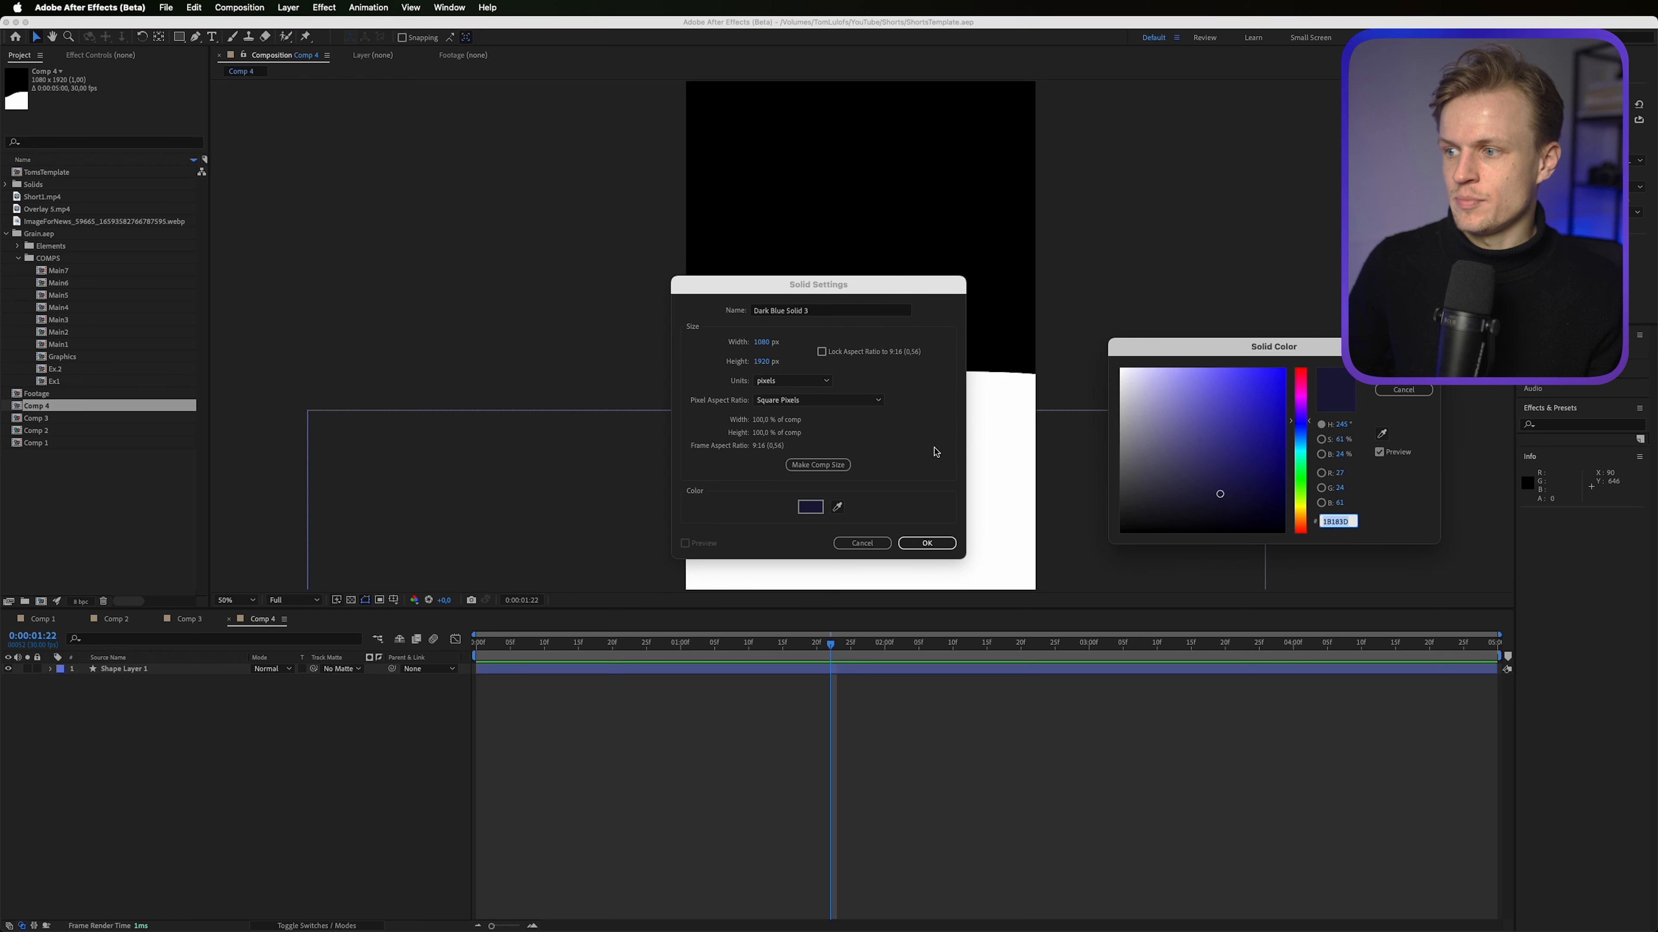
left_click_drag(1292, 425, 1295, 517)
mouse_move(1261, 512)
left_mouse_down()
mouse_move(1258, 401)
mouse_move(1283, 352)
mouse_move(1228, 532)
mouse_move(1250, 504)
mouse_move(1249, 517)
left_mouse_up()
key("Return")
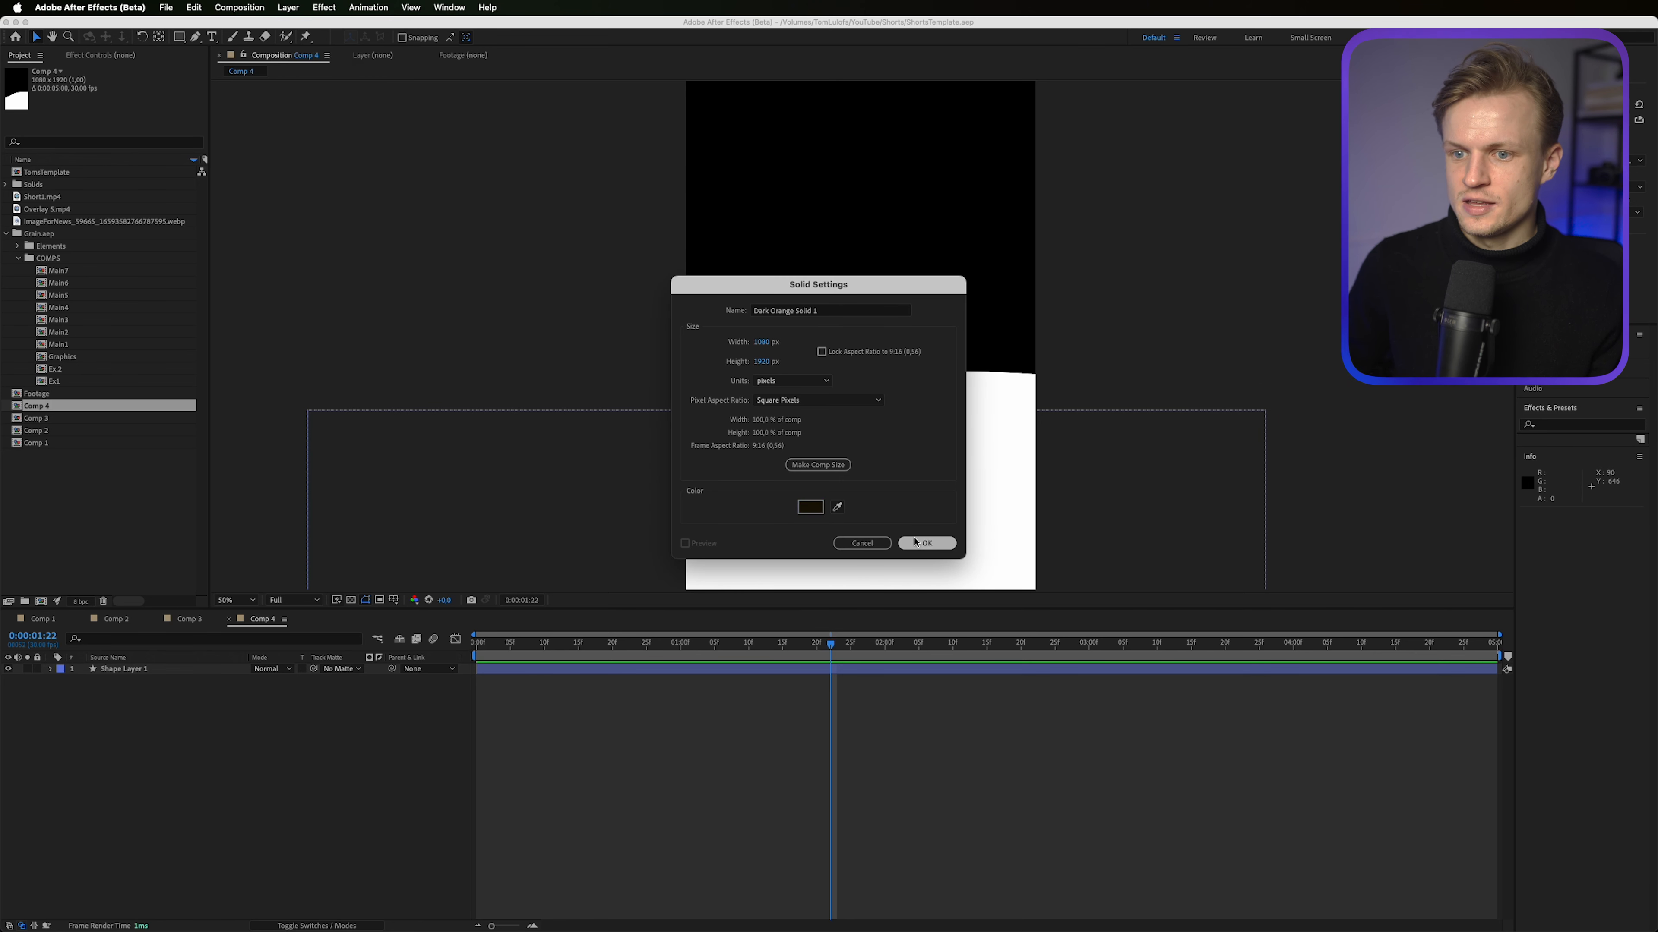
left_click(927, 543)
left_click_drag(164, 678, 155, 702)
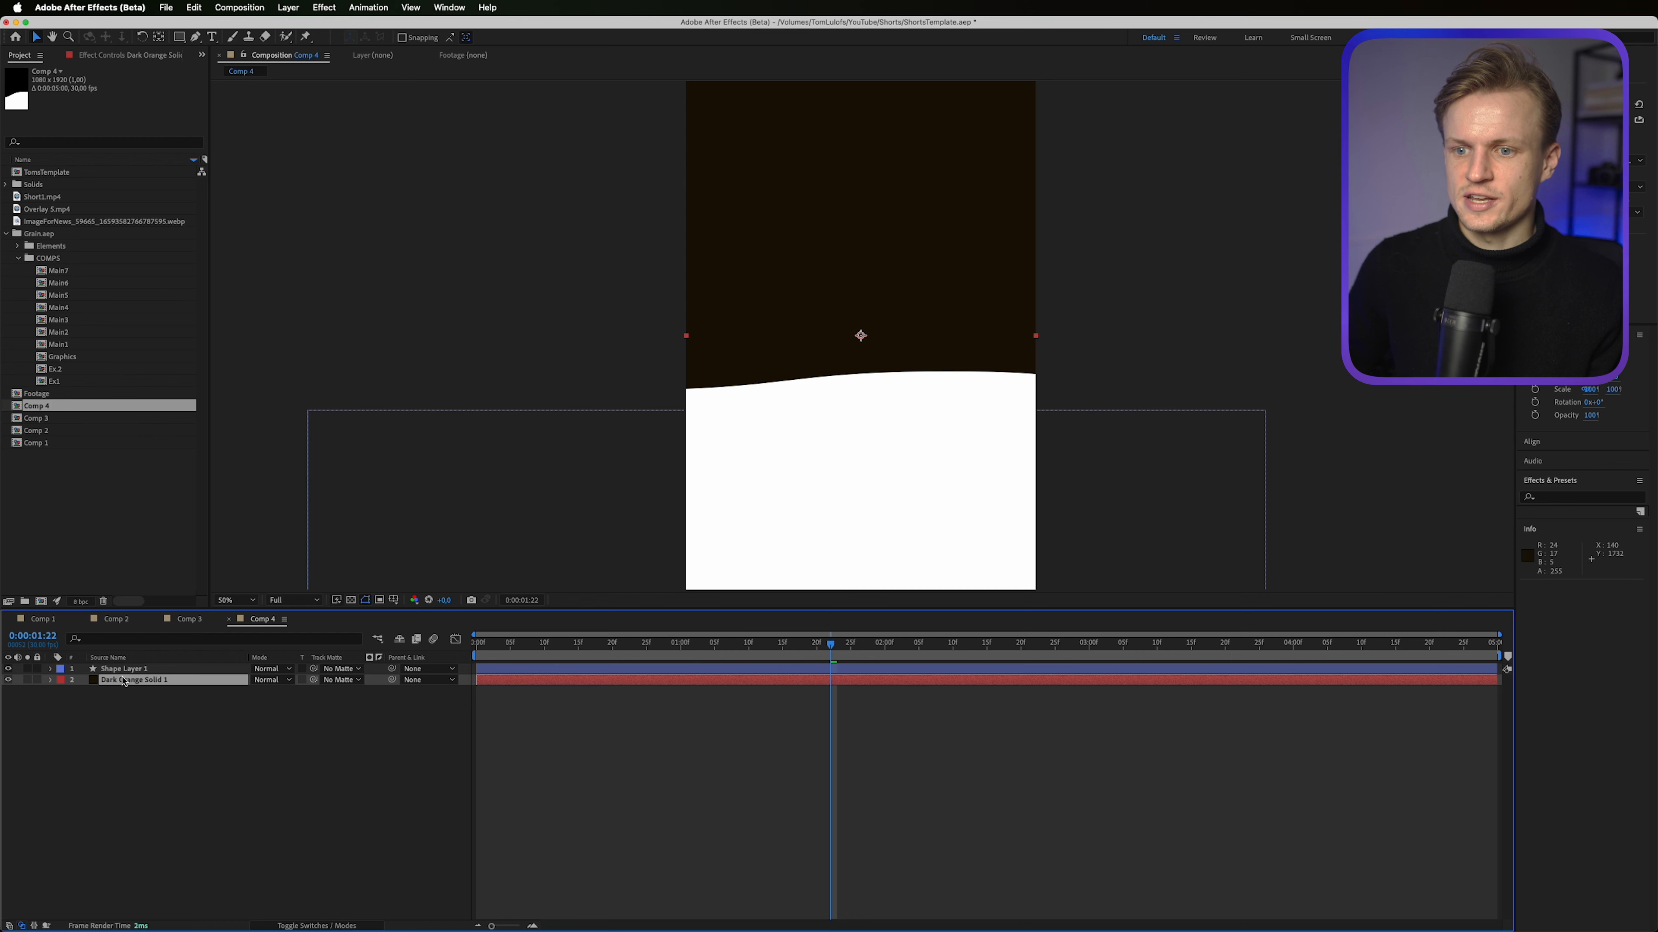
left_click(136, 759)
Step: Add an adjustment layer above the other layers and apply the Glow effect to it
left_click(288, 8)
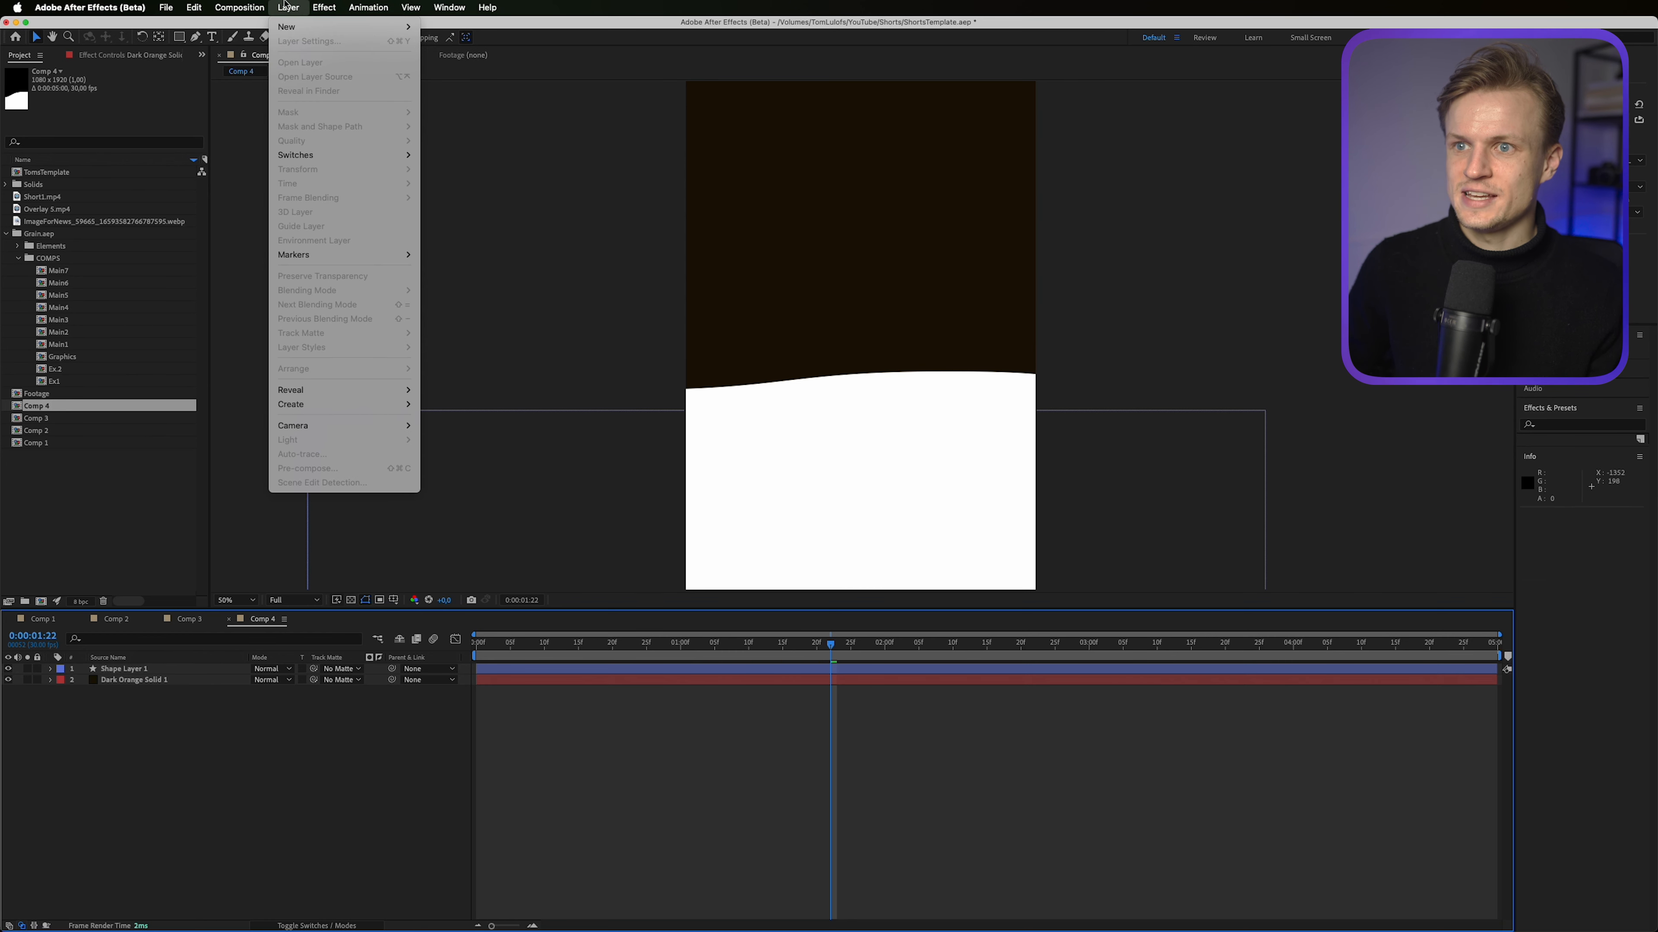
mouse_move(346, 26)
left_click(500, 116)
key("Home")
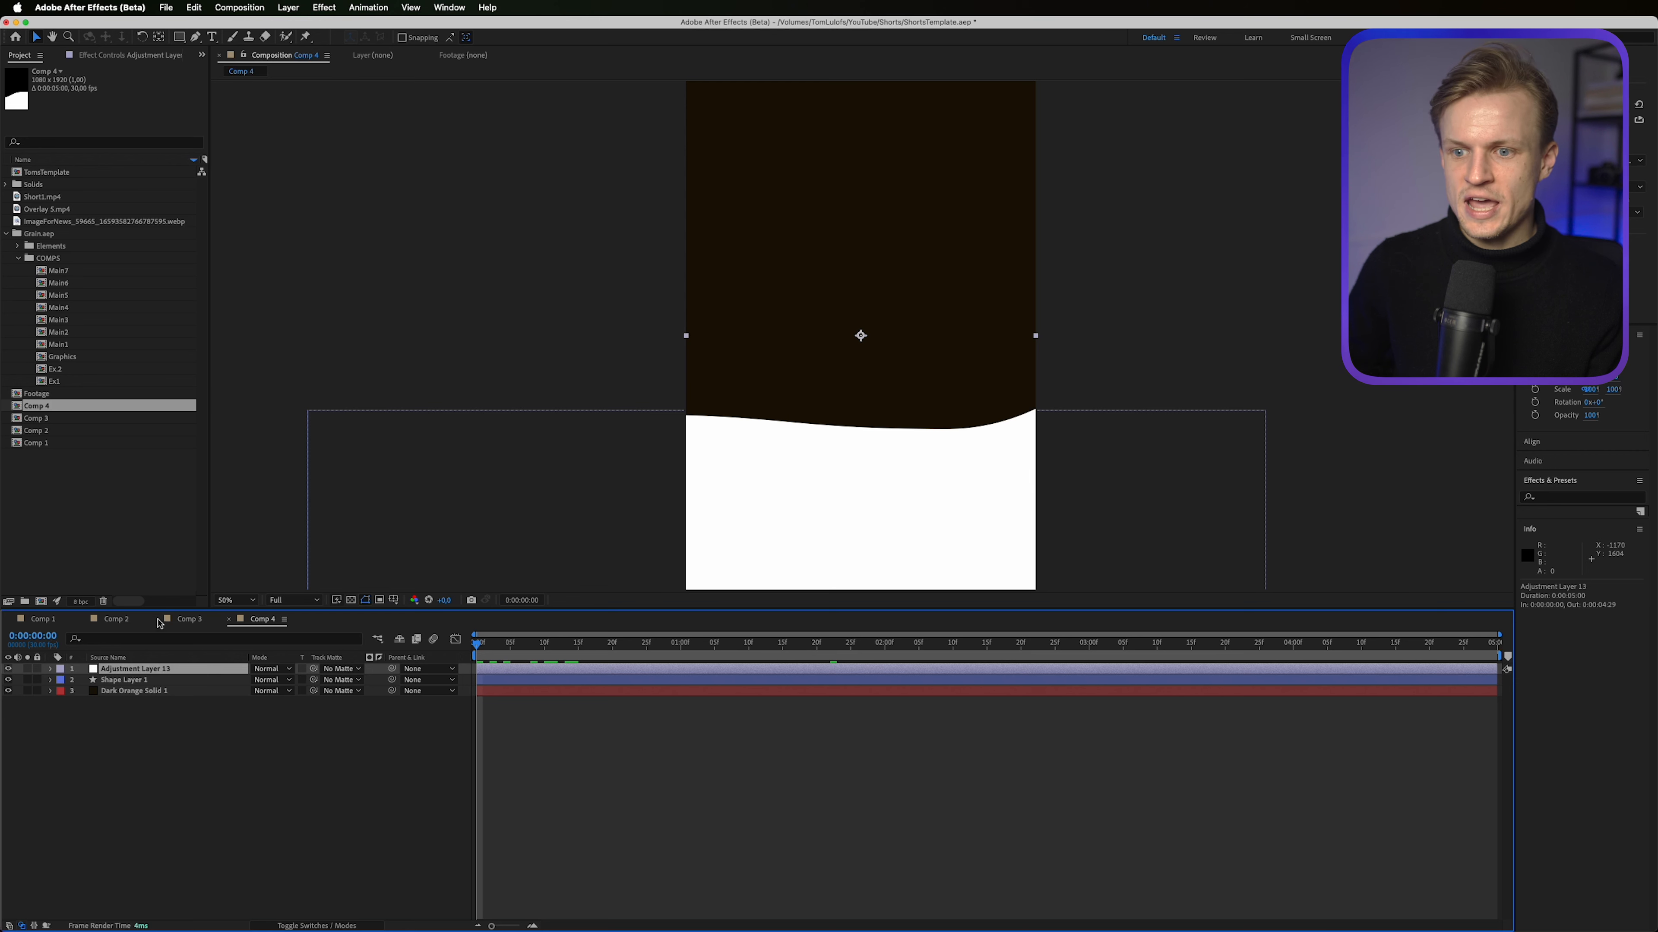
left_click(1559, 496)
type("glow")
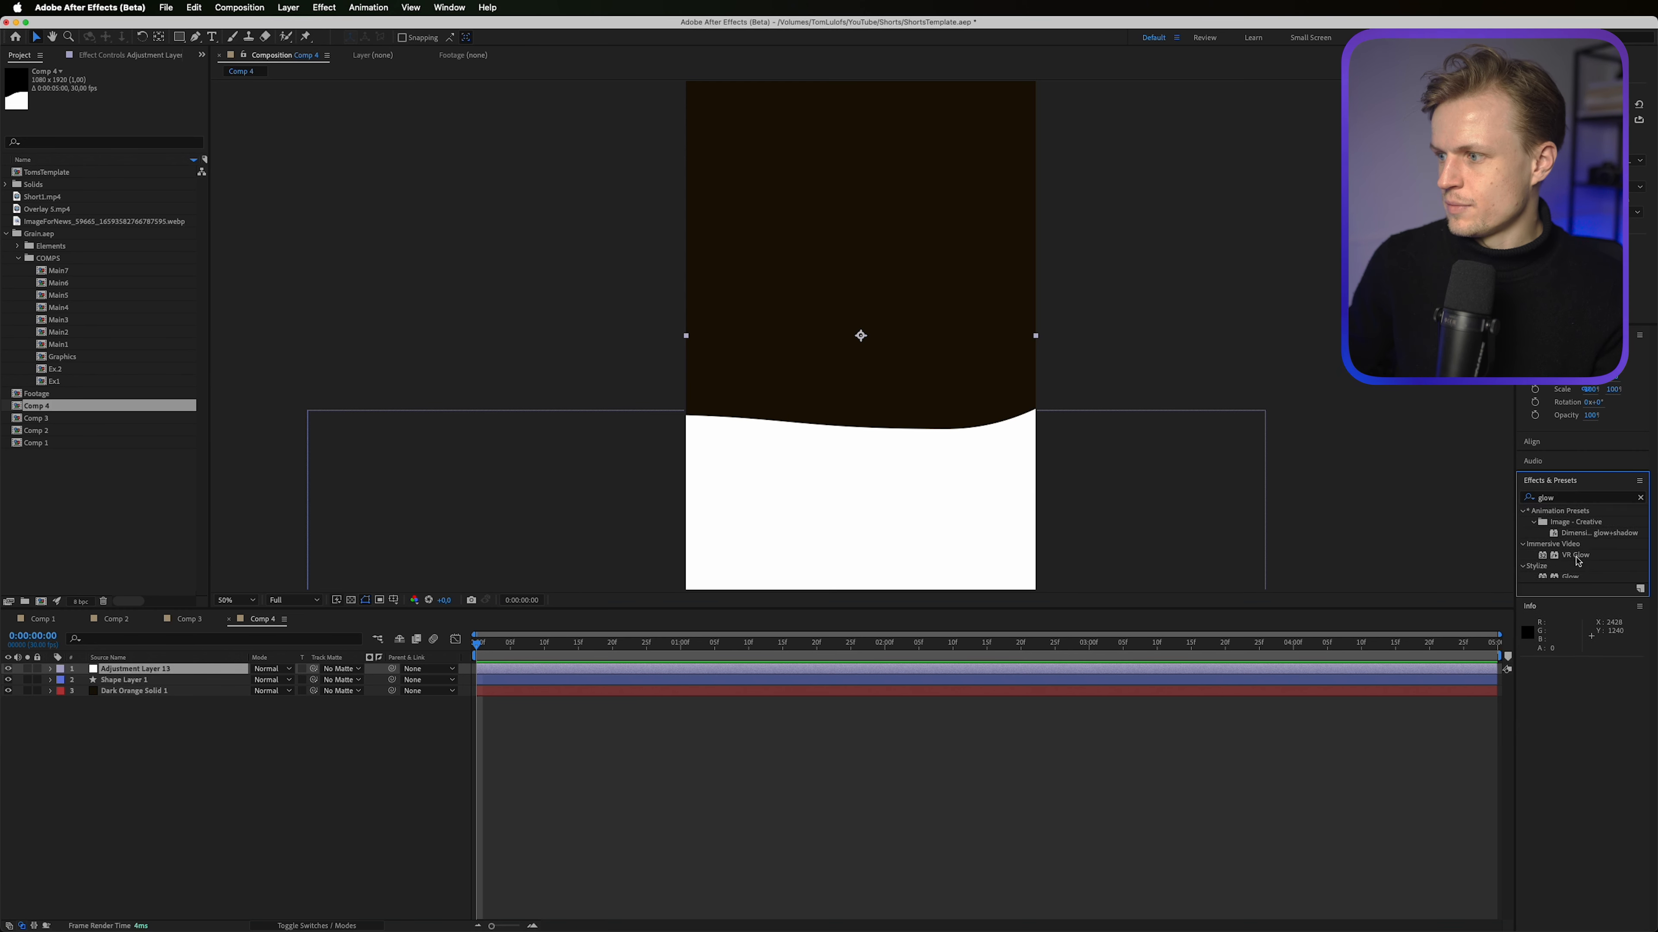
double_click(1569, 573)
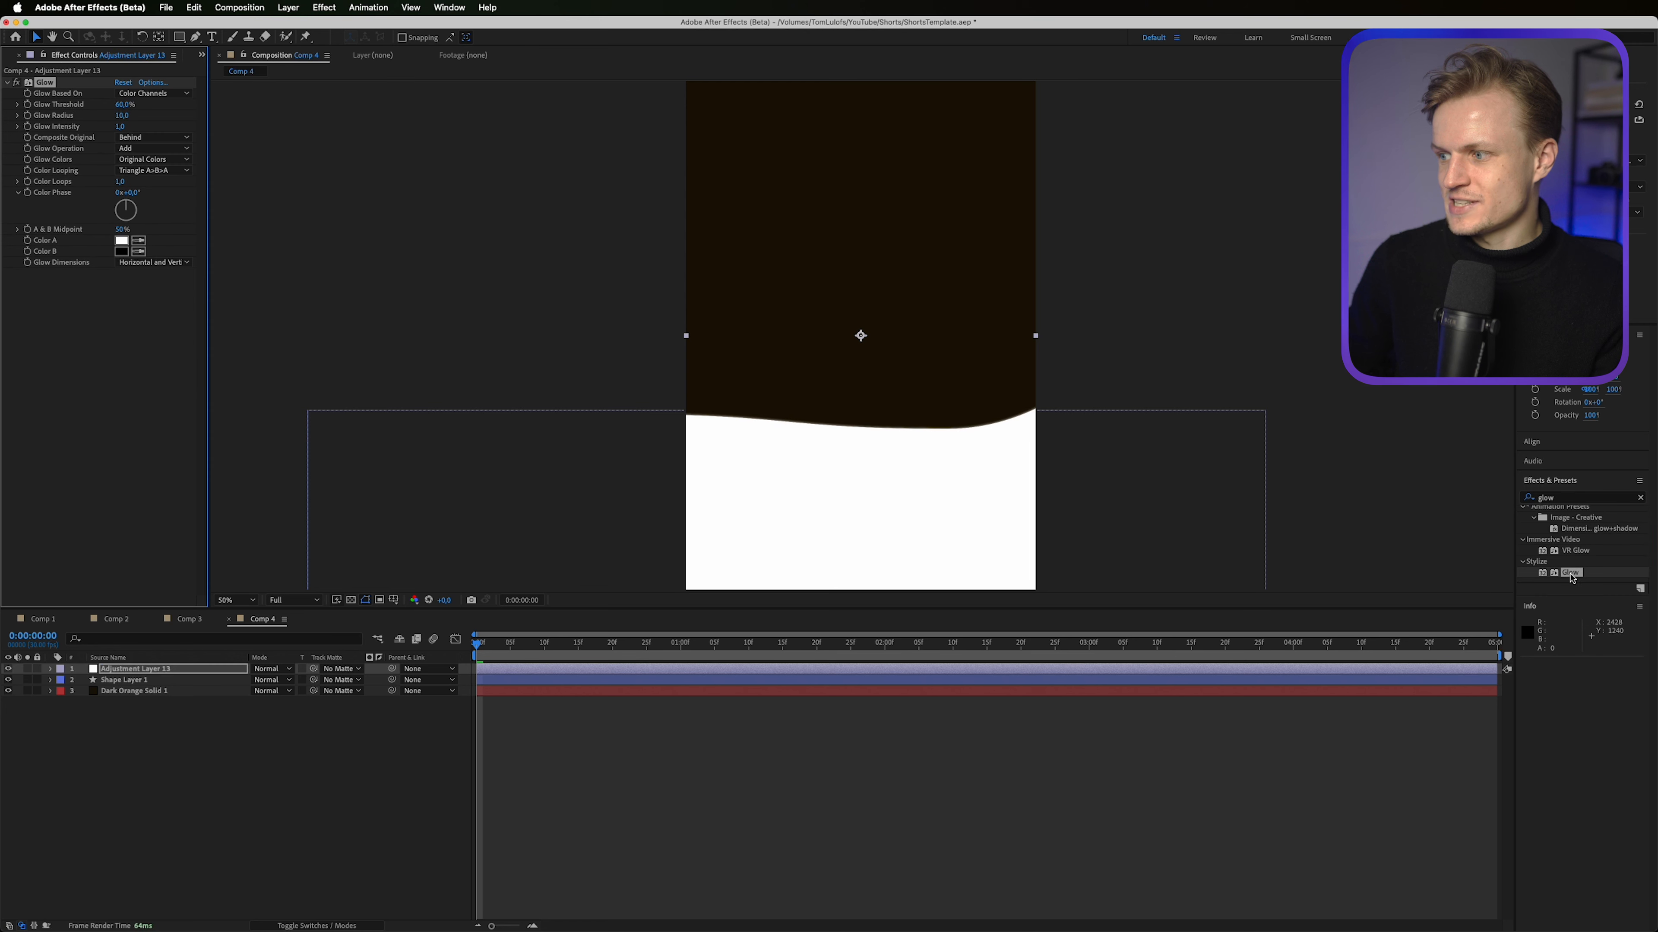
Step: Raise the Glow Radius to about 431, animate it with the expression wiggle(2,50), and scrub through the result
left_click_drag(122, 115, 134, 113)
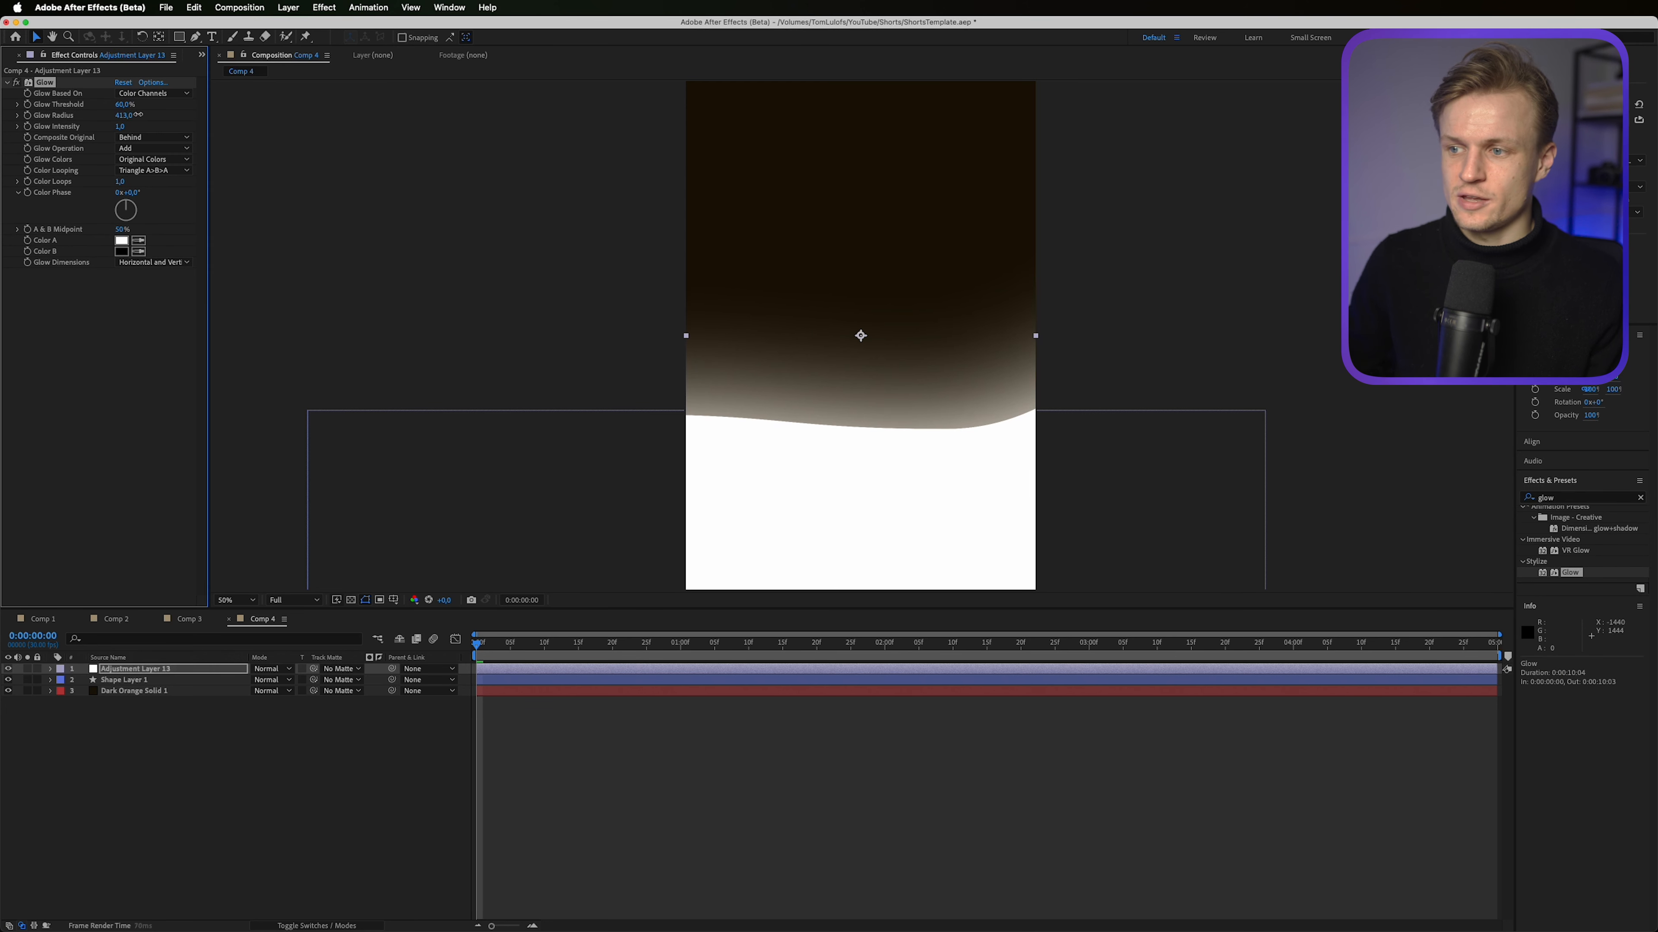
mouse_move(164, 113)
left_mouse_down()
mouse_move(268, 109)
mouse_move(176, 114)
left_mouse_up()
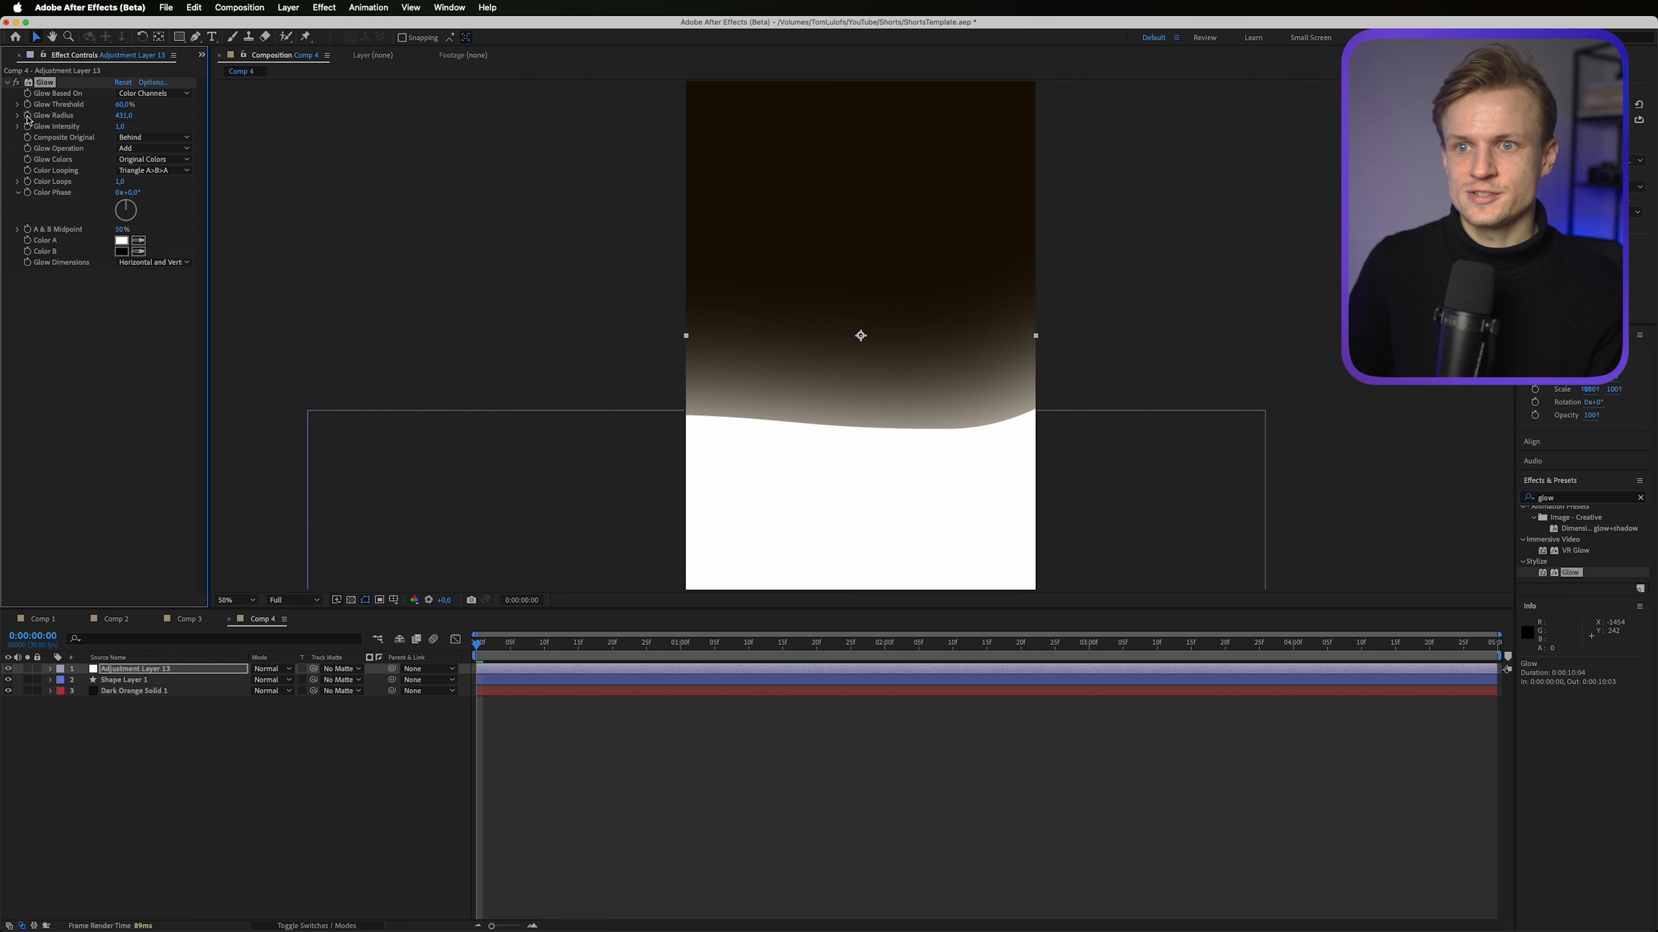
left_click(27, 115, "alt")
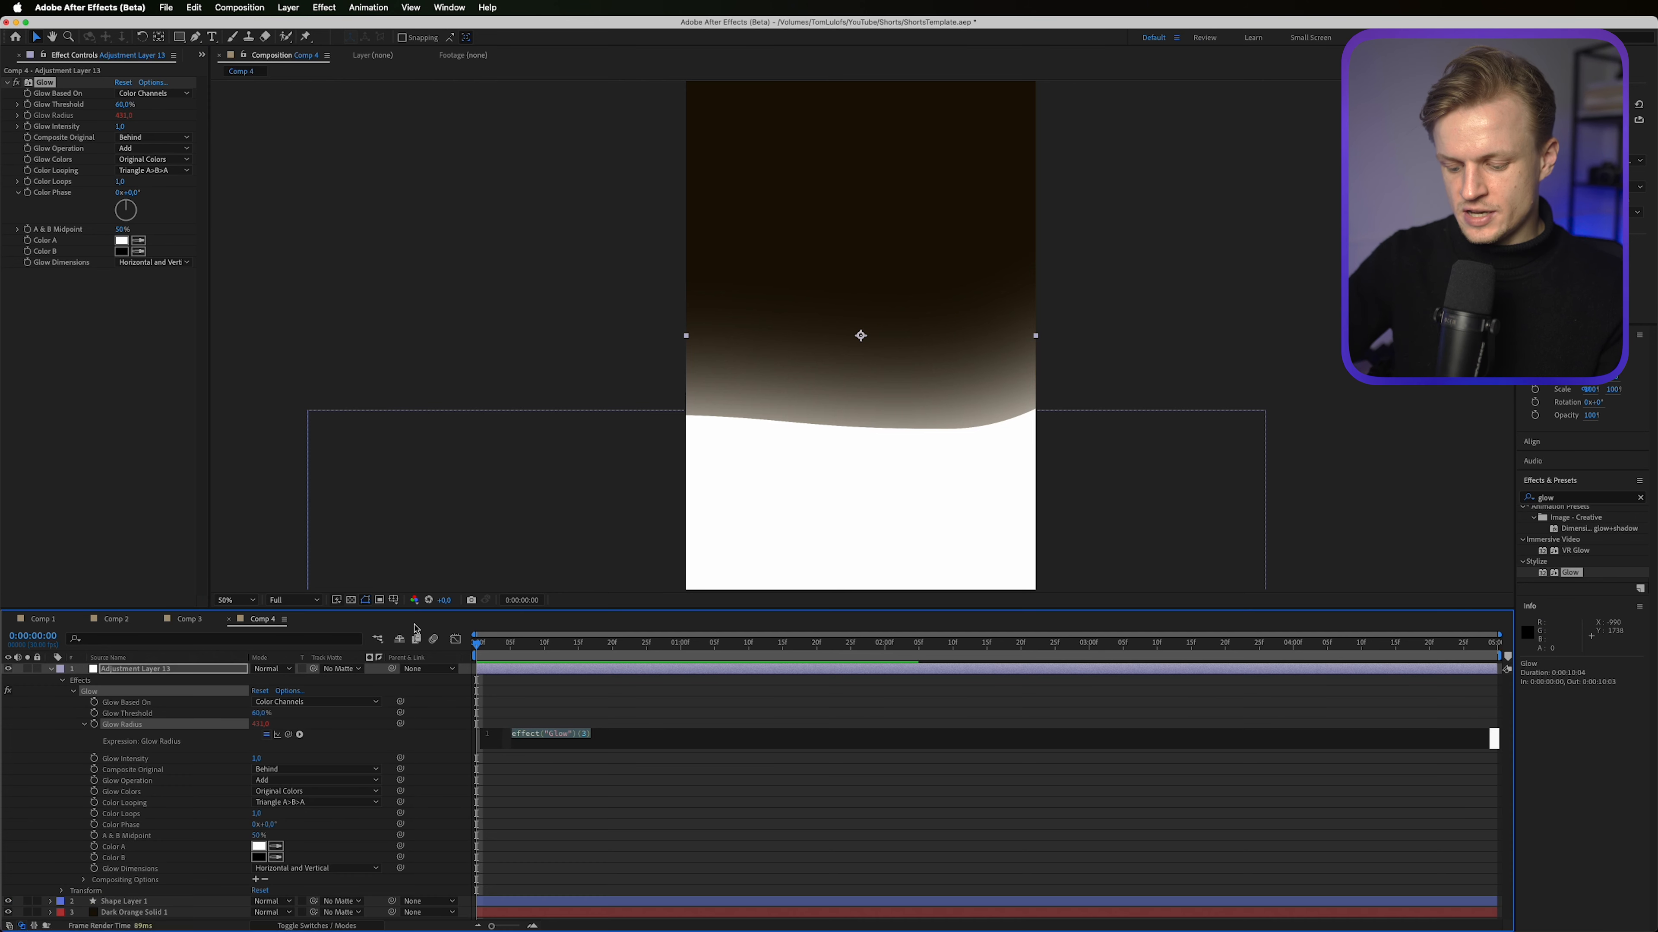
type("wig")
key("Return")
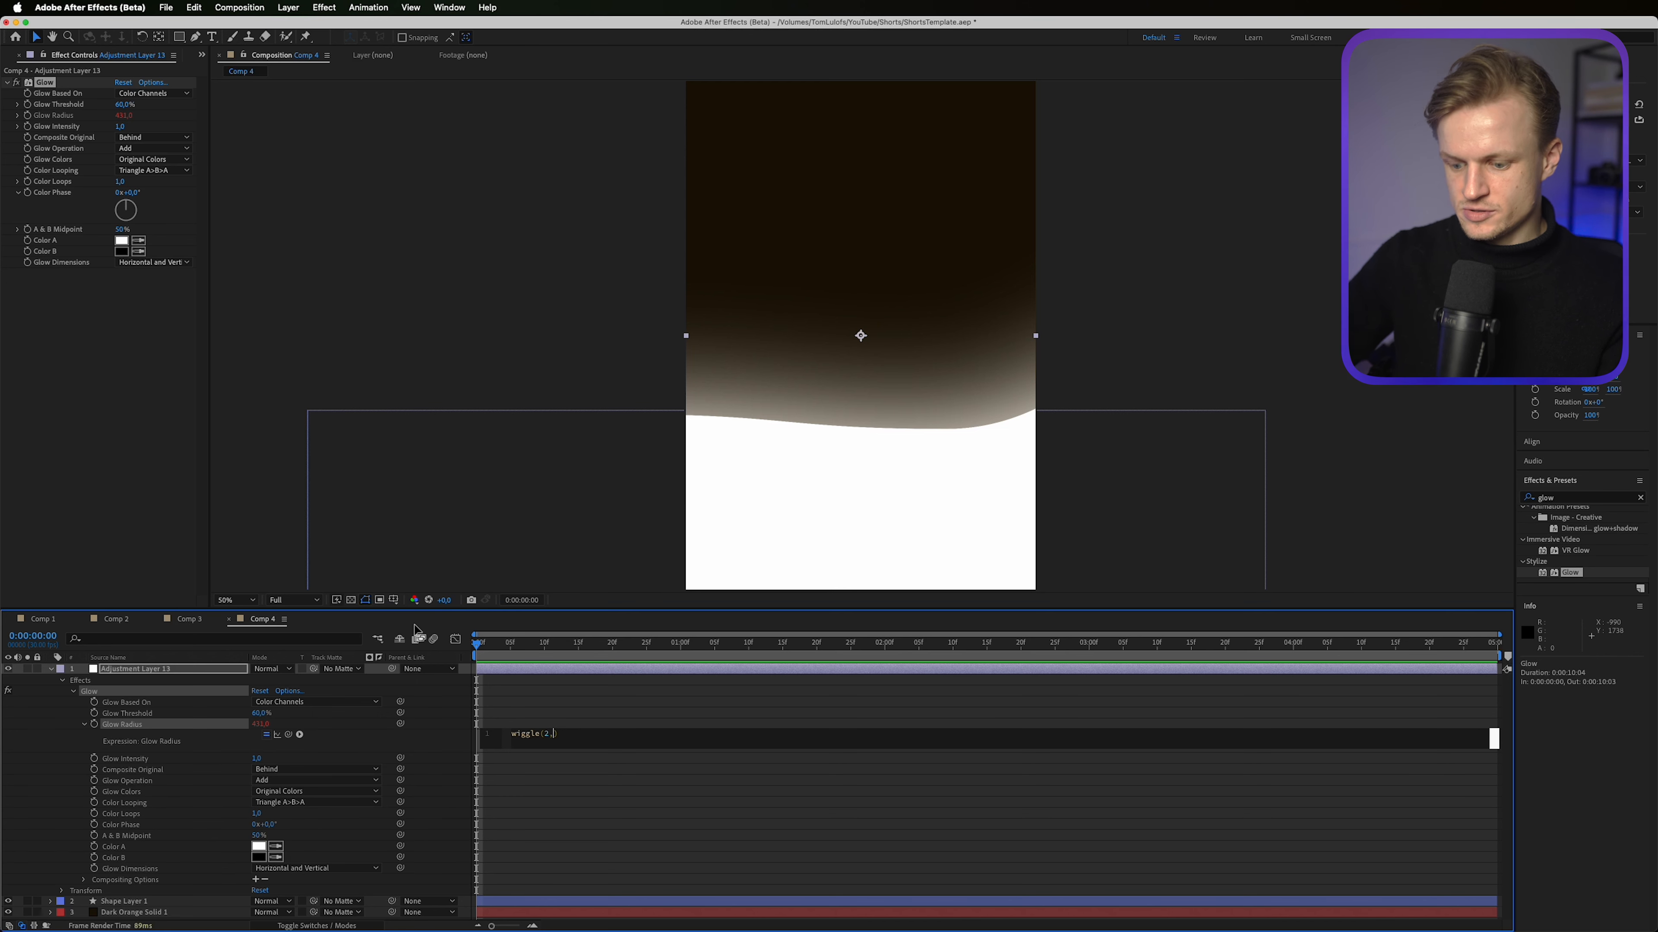
type("50")
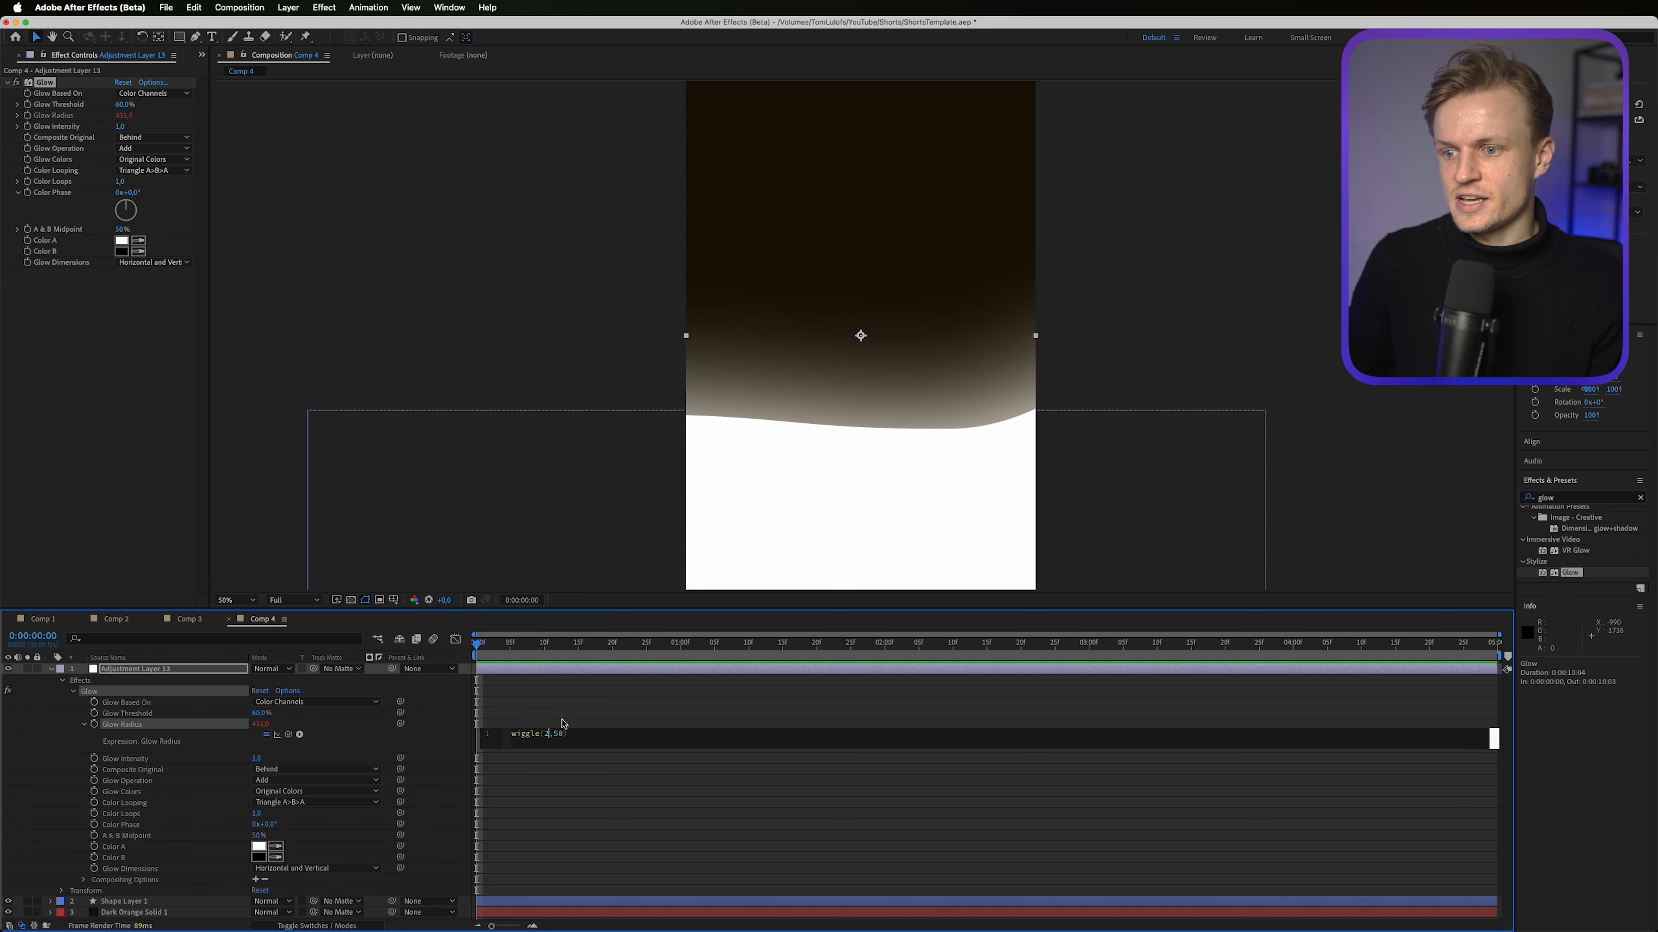
left_click(576, 700)
left_click_drag(504, 646, 875, 657)
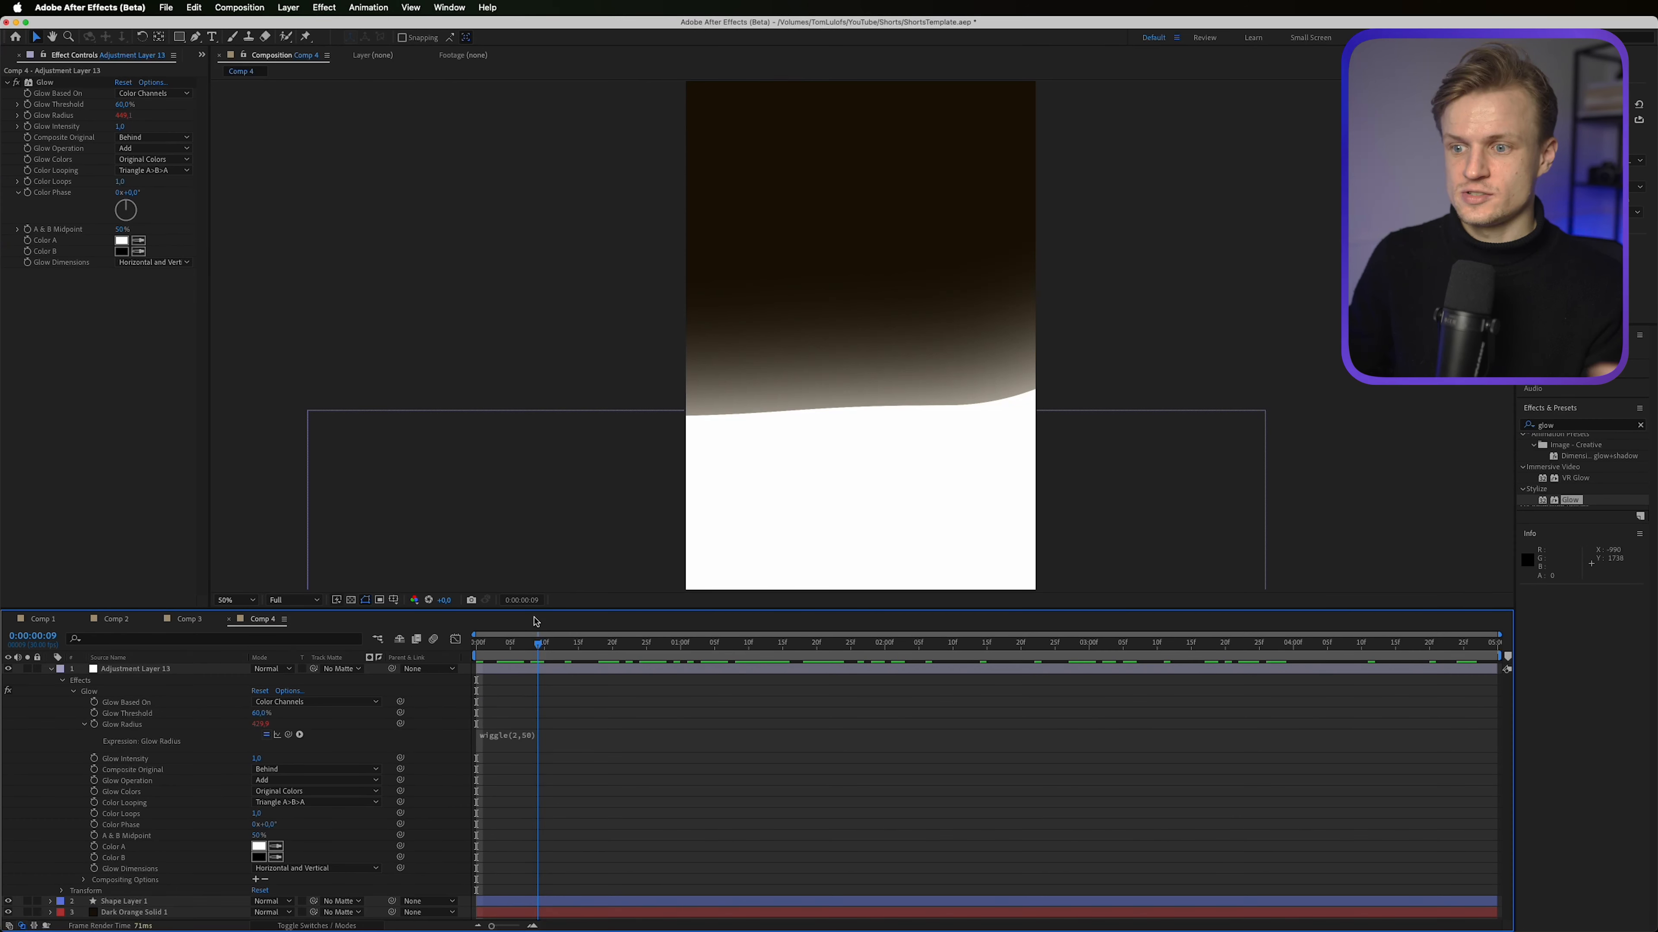
left_click_drag(530, 644, 483, 641)
Step: Apply the Noise effect to the adjustment layer and raise its Amount of Noise to 77%
left_click(1571, 425)
type("nois")
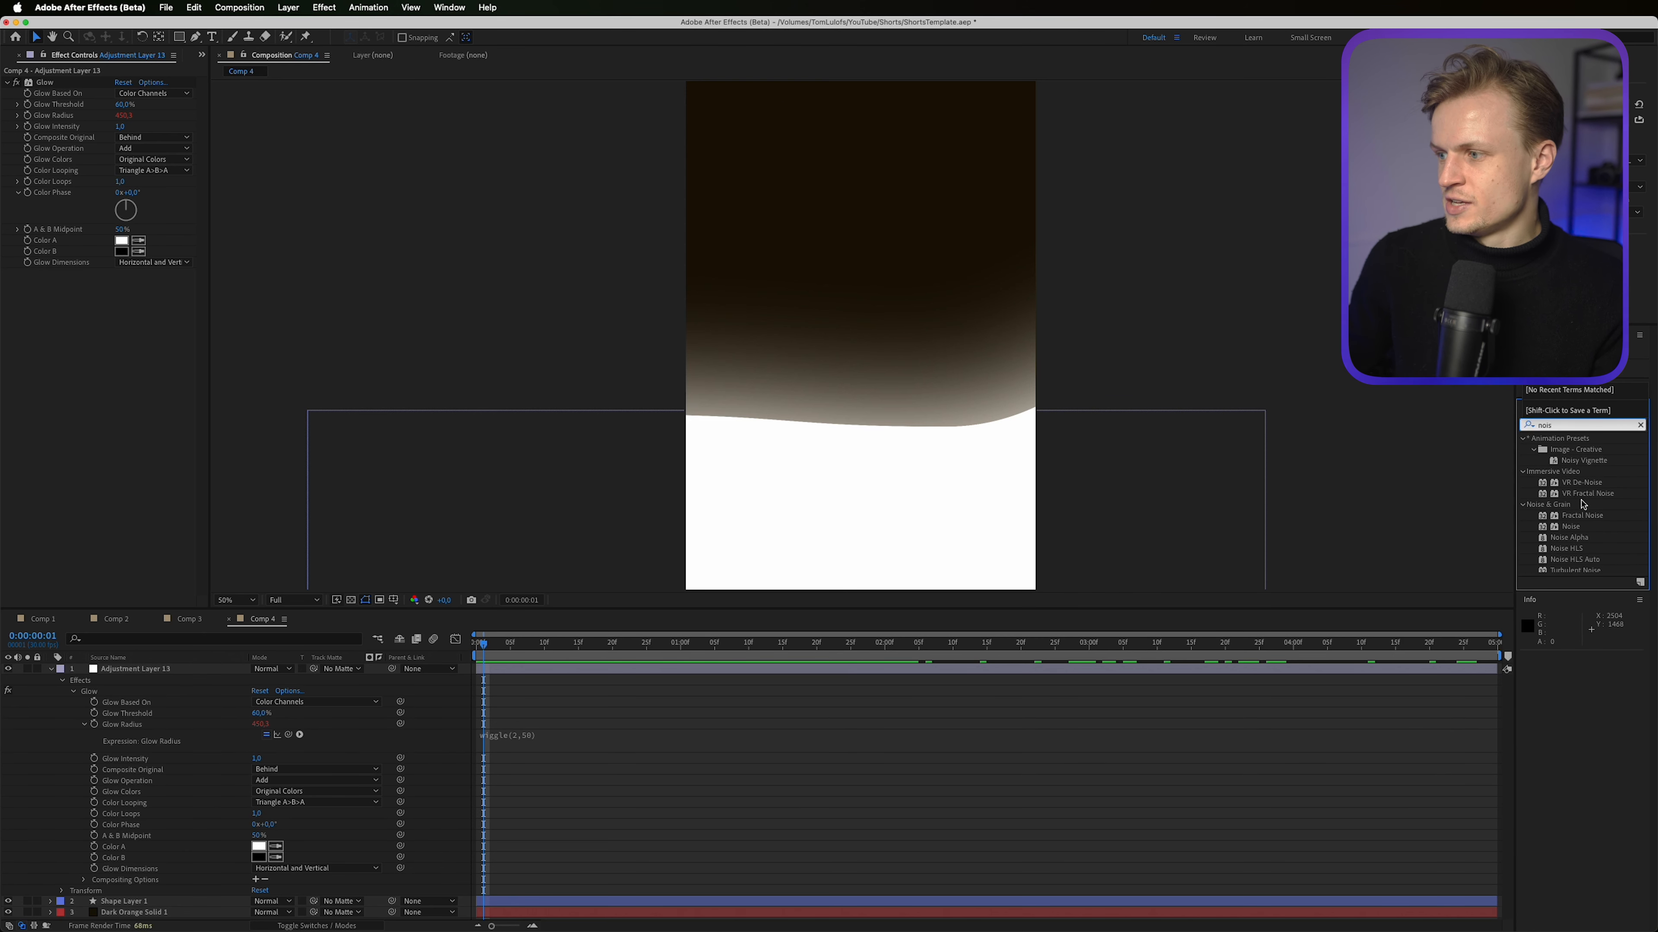
left_click_drag(1579, 533, 748, 463)
left_click_drag(441, 450, 132, 418)
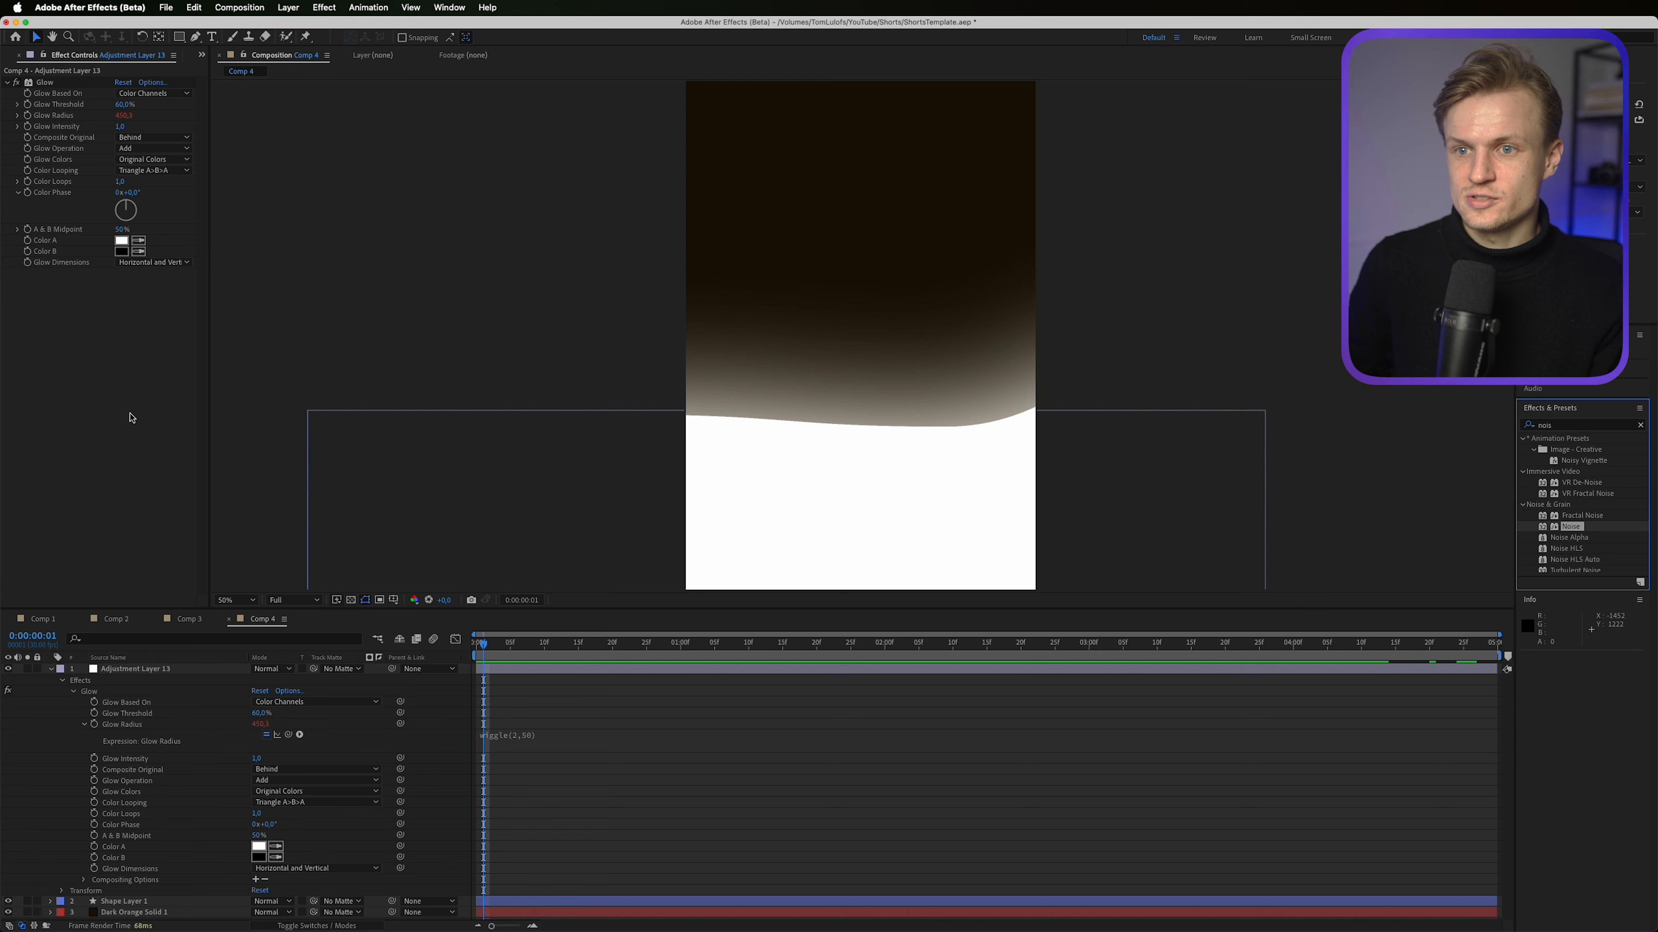
left_click(196, 670)
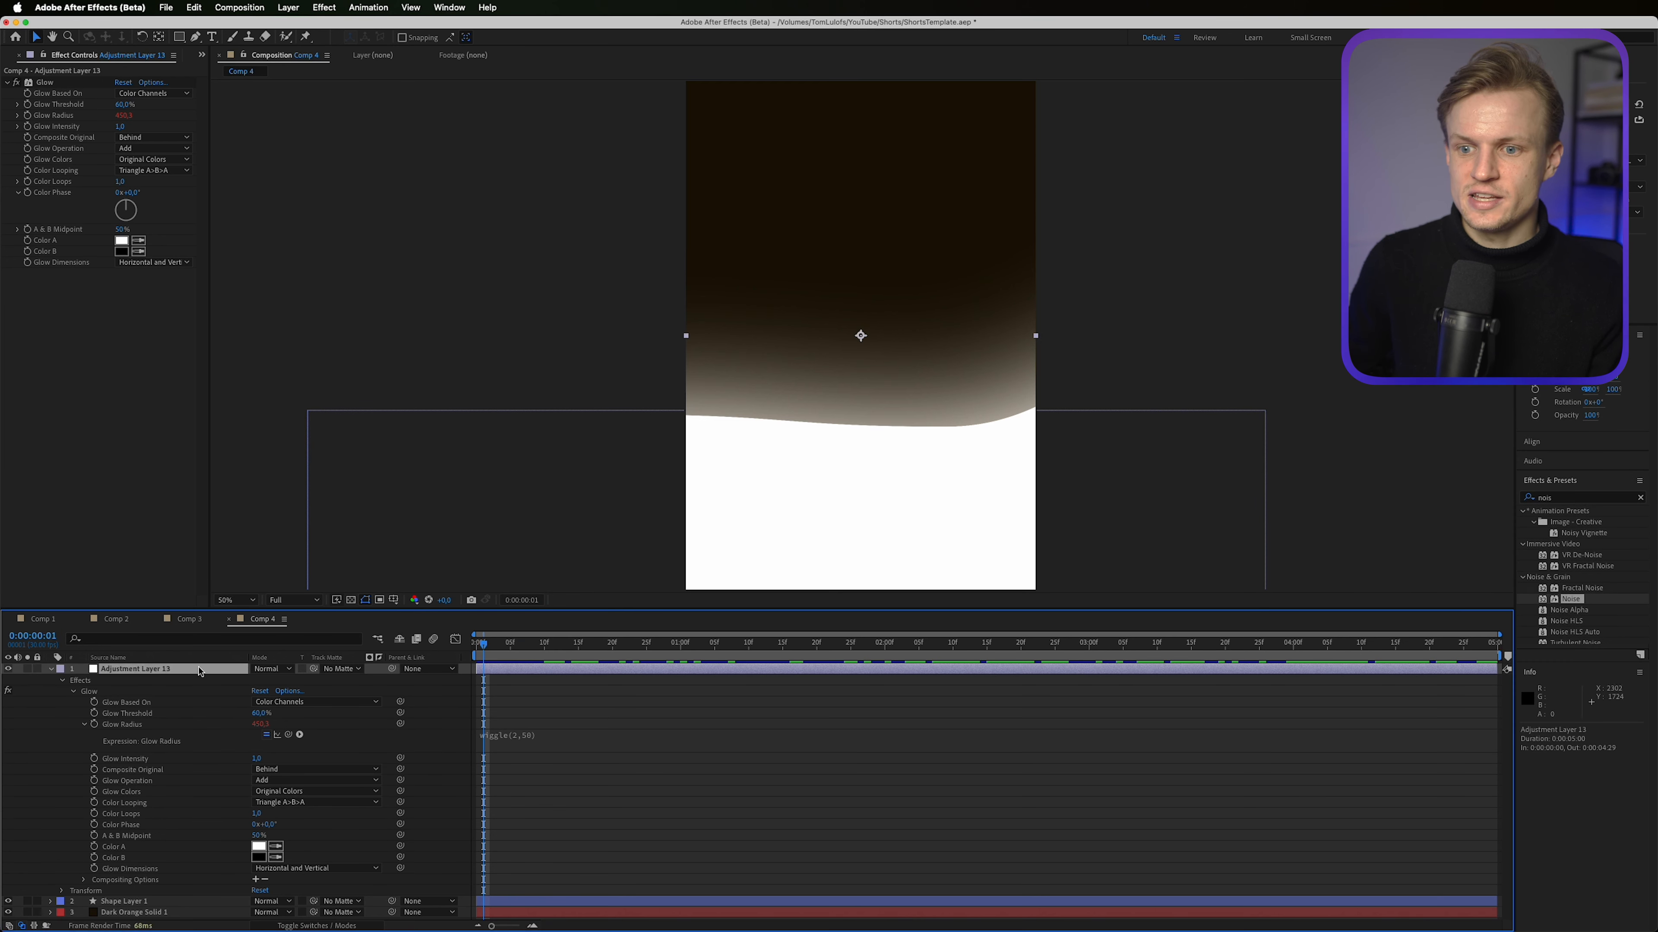
left_click_drag(1570, 598, 1230, 560)
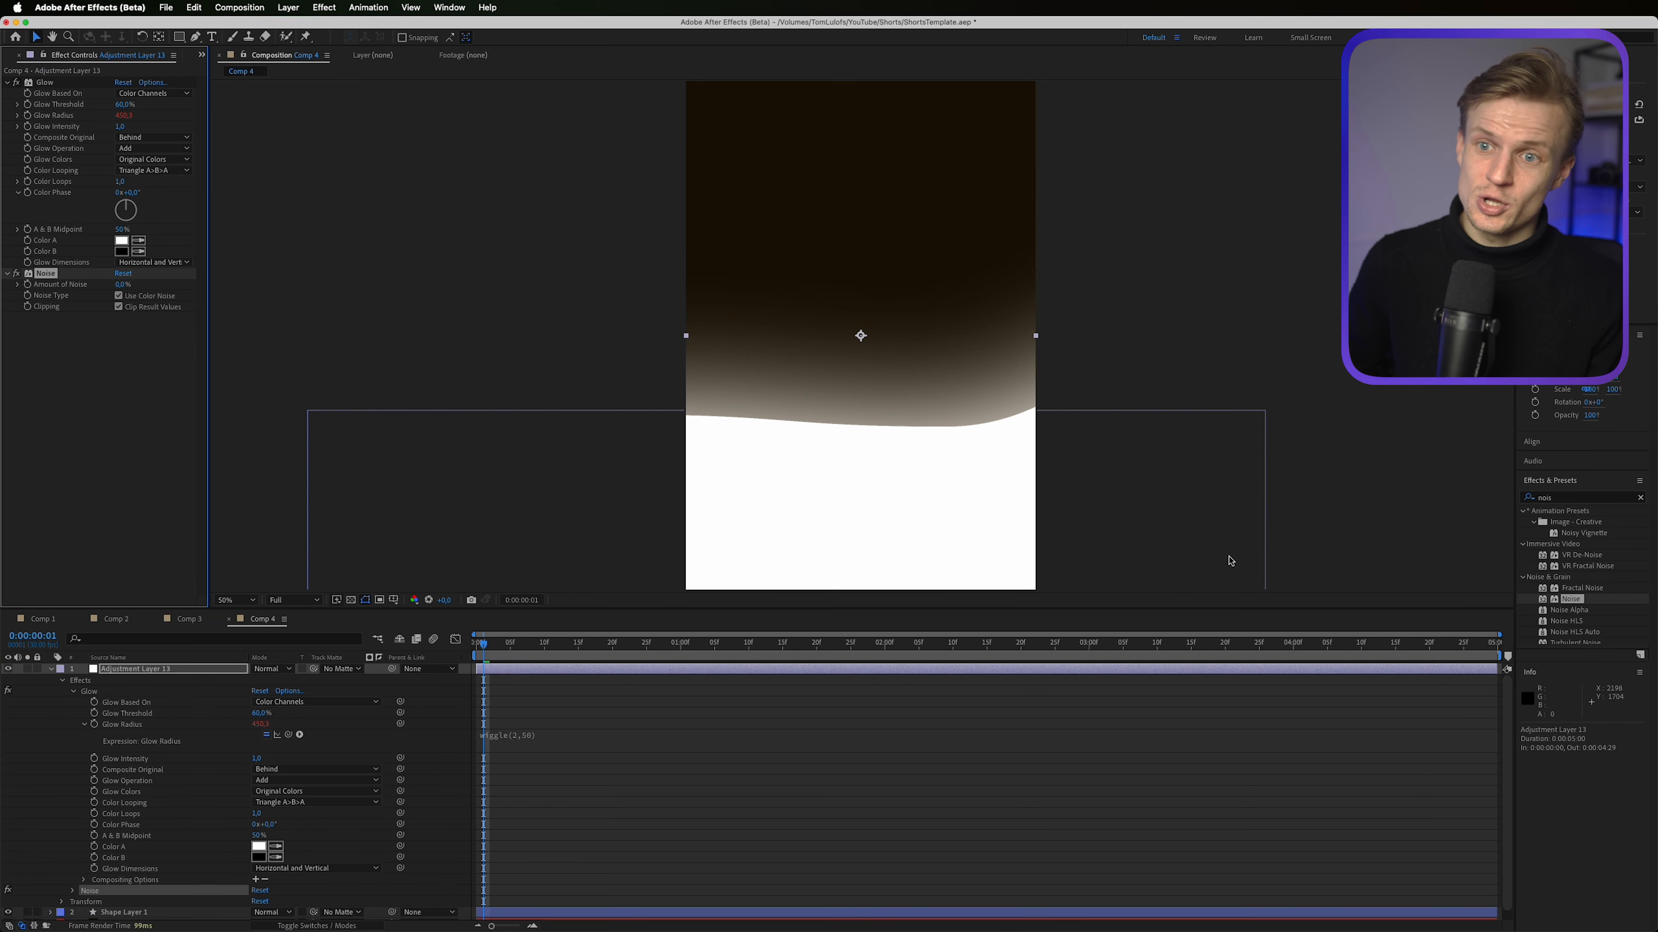
left_click_drag(123, 285, 172, 287)
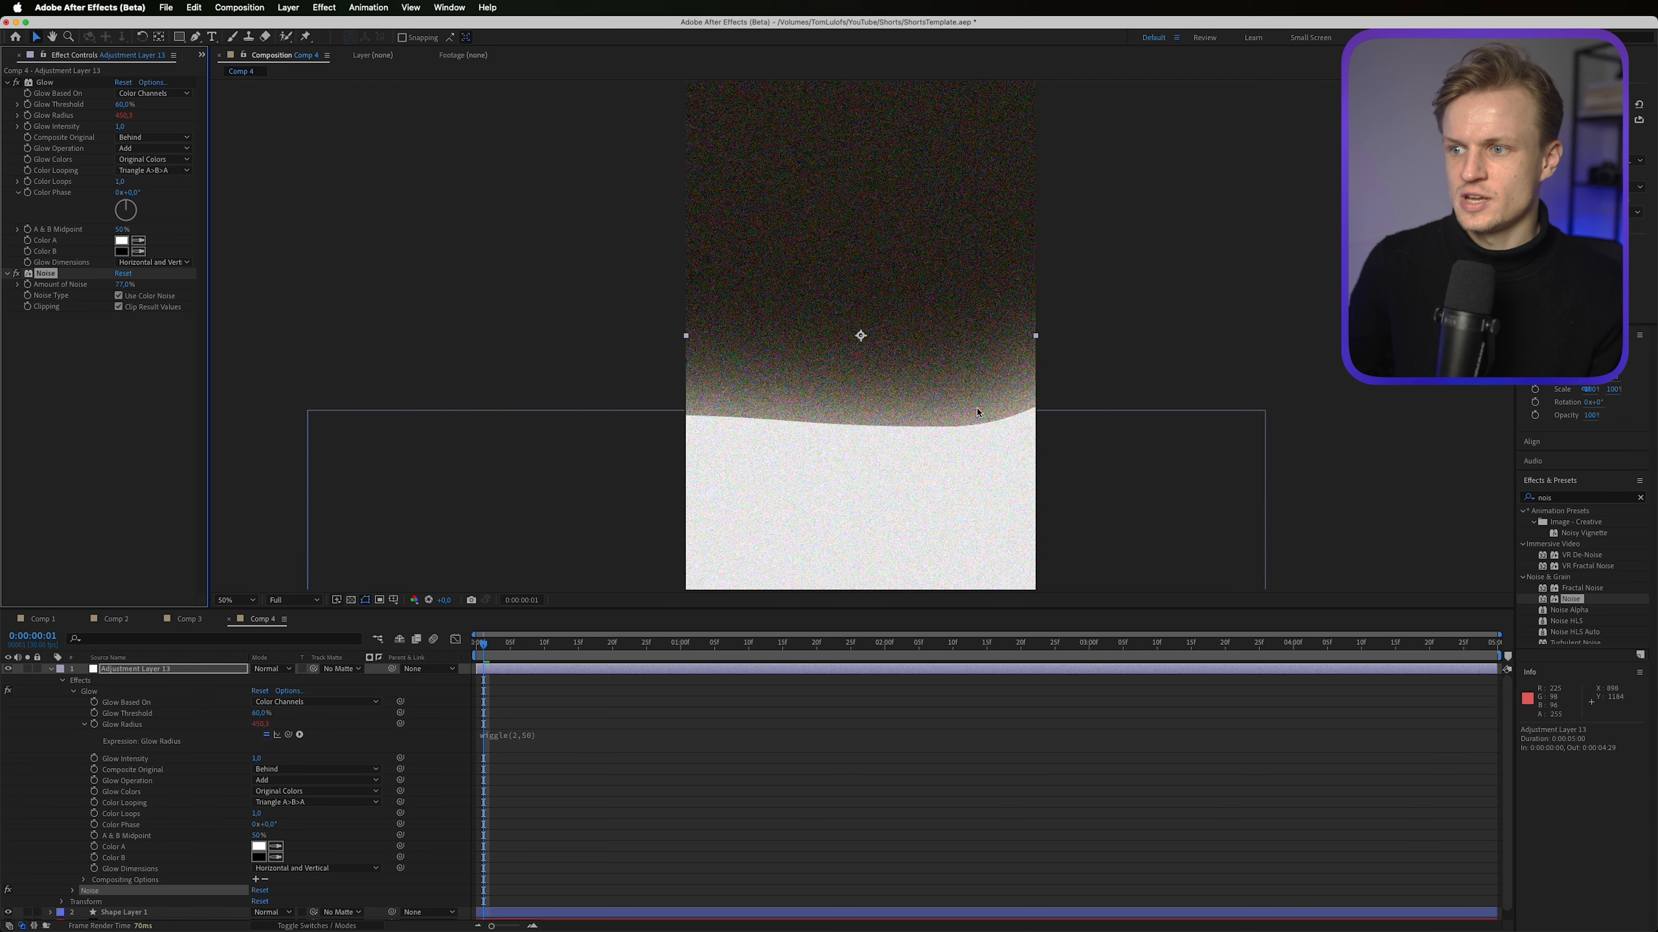
Step: Turn off Use Color Noise in the Noise effect while viewing the grain up close
key("period")
key("period")
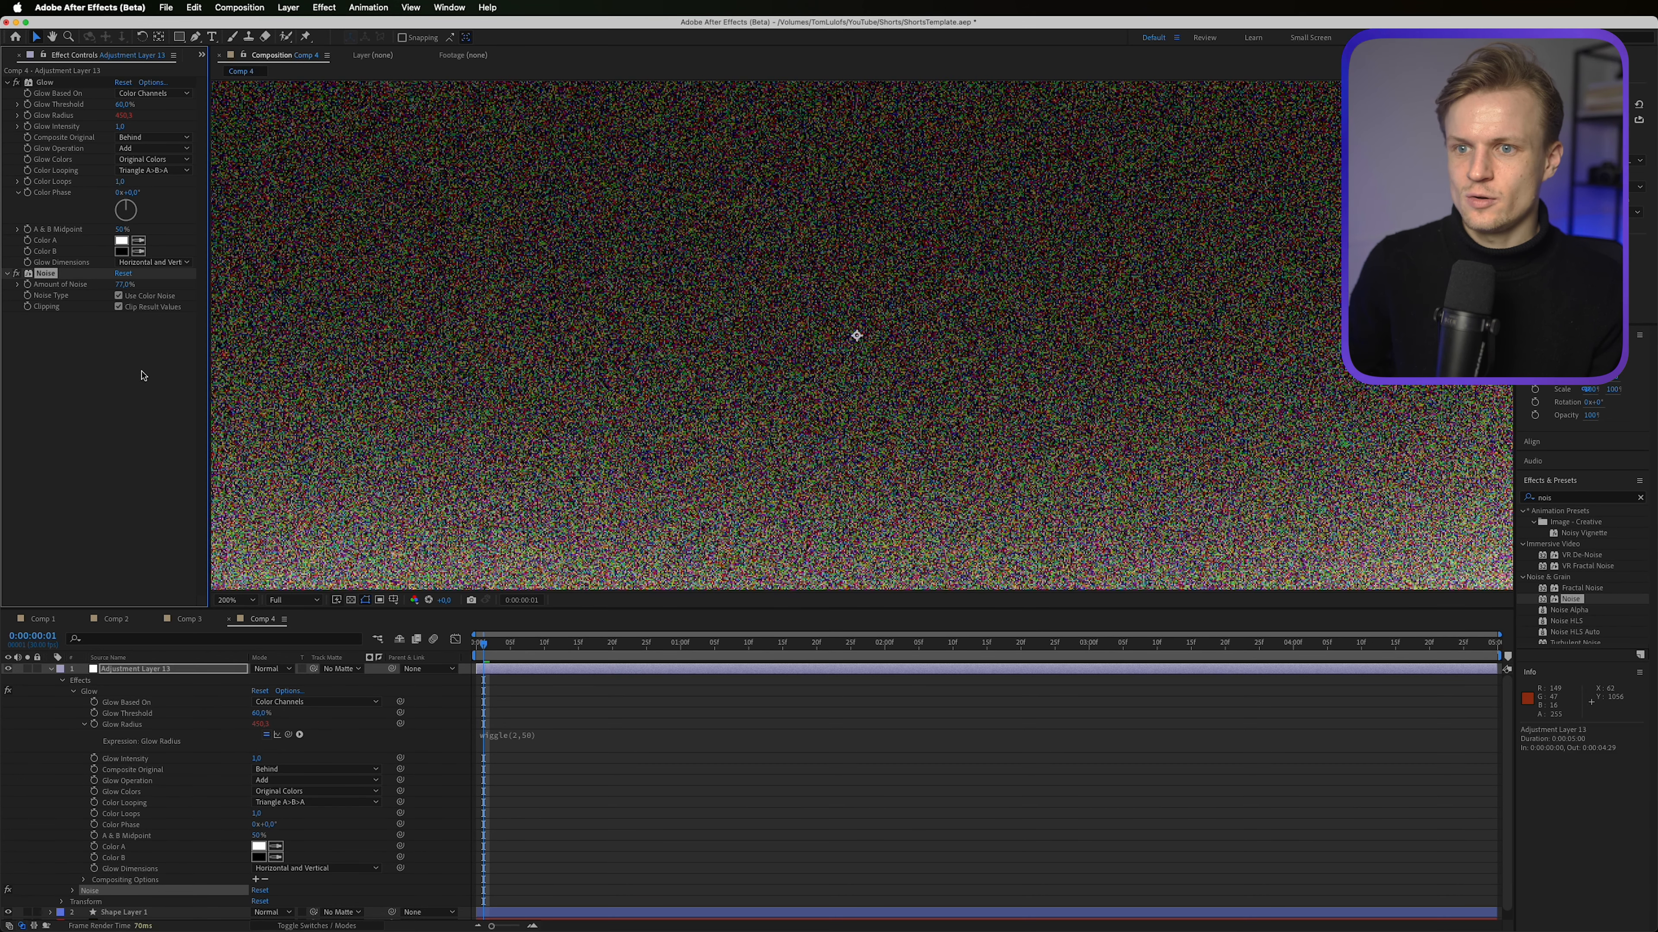
left_click(119, 297)
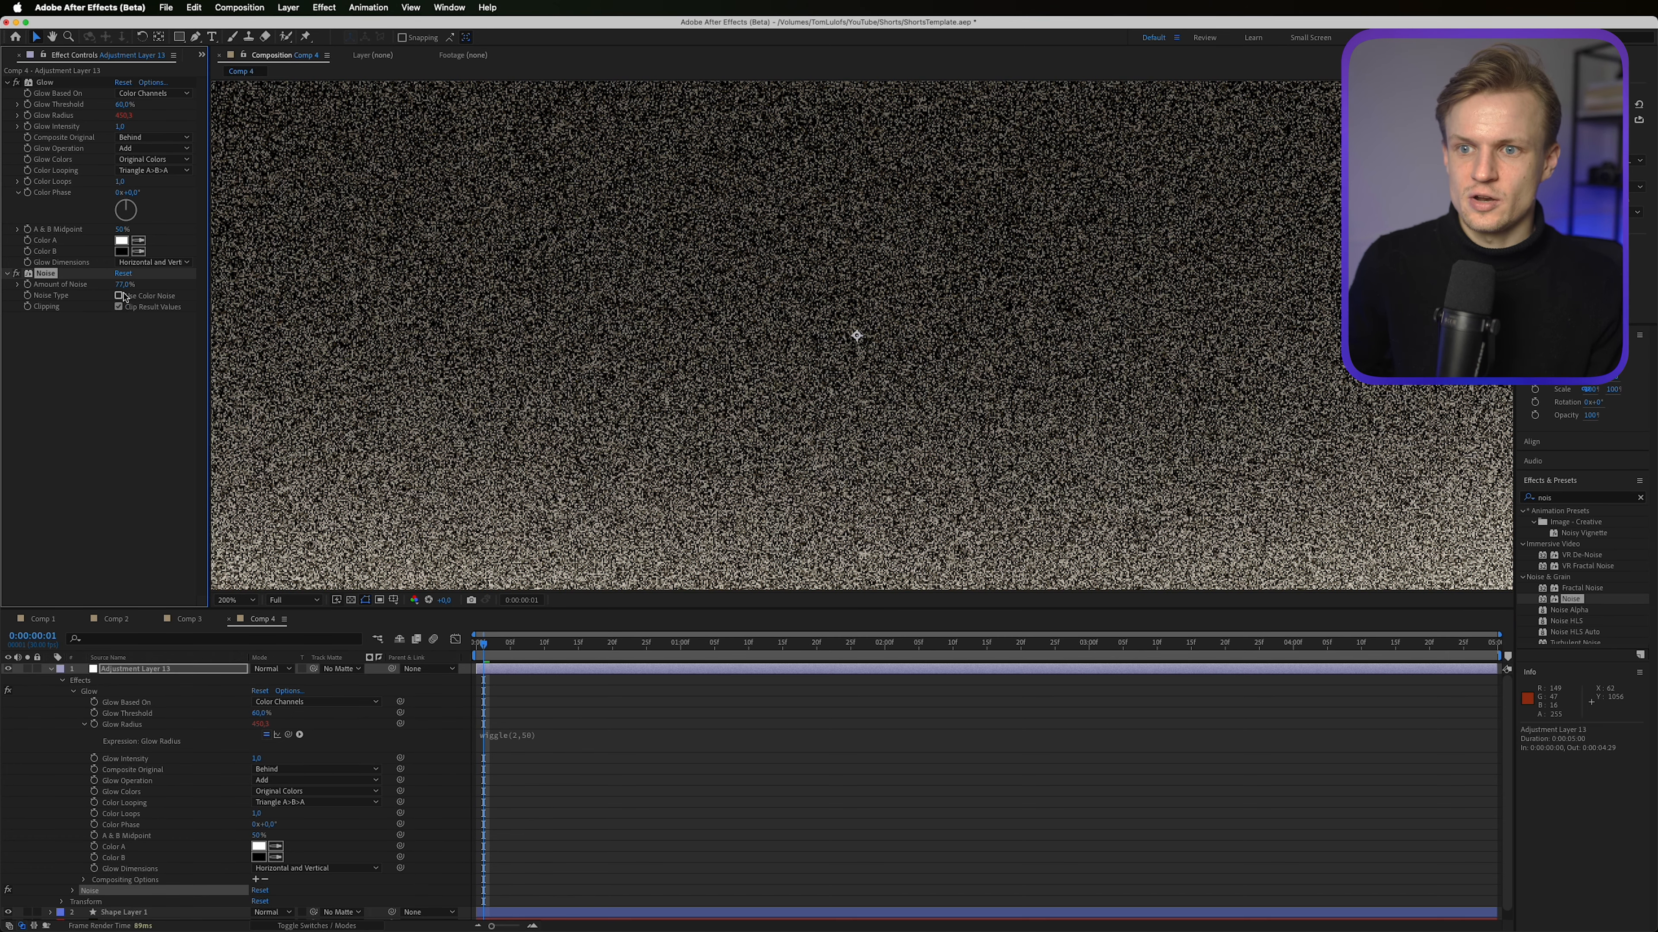
Step: Examine the monochrome grain at several magnifications with the preview resolution at Full
key("comma")
key("period")
key("comma")
key("comma")
key("comma")
key("comma")
key("period")
key("period")
key("comma")
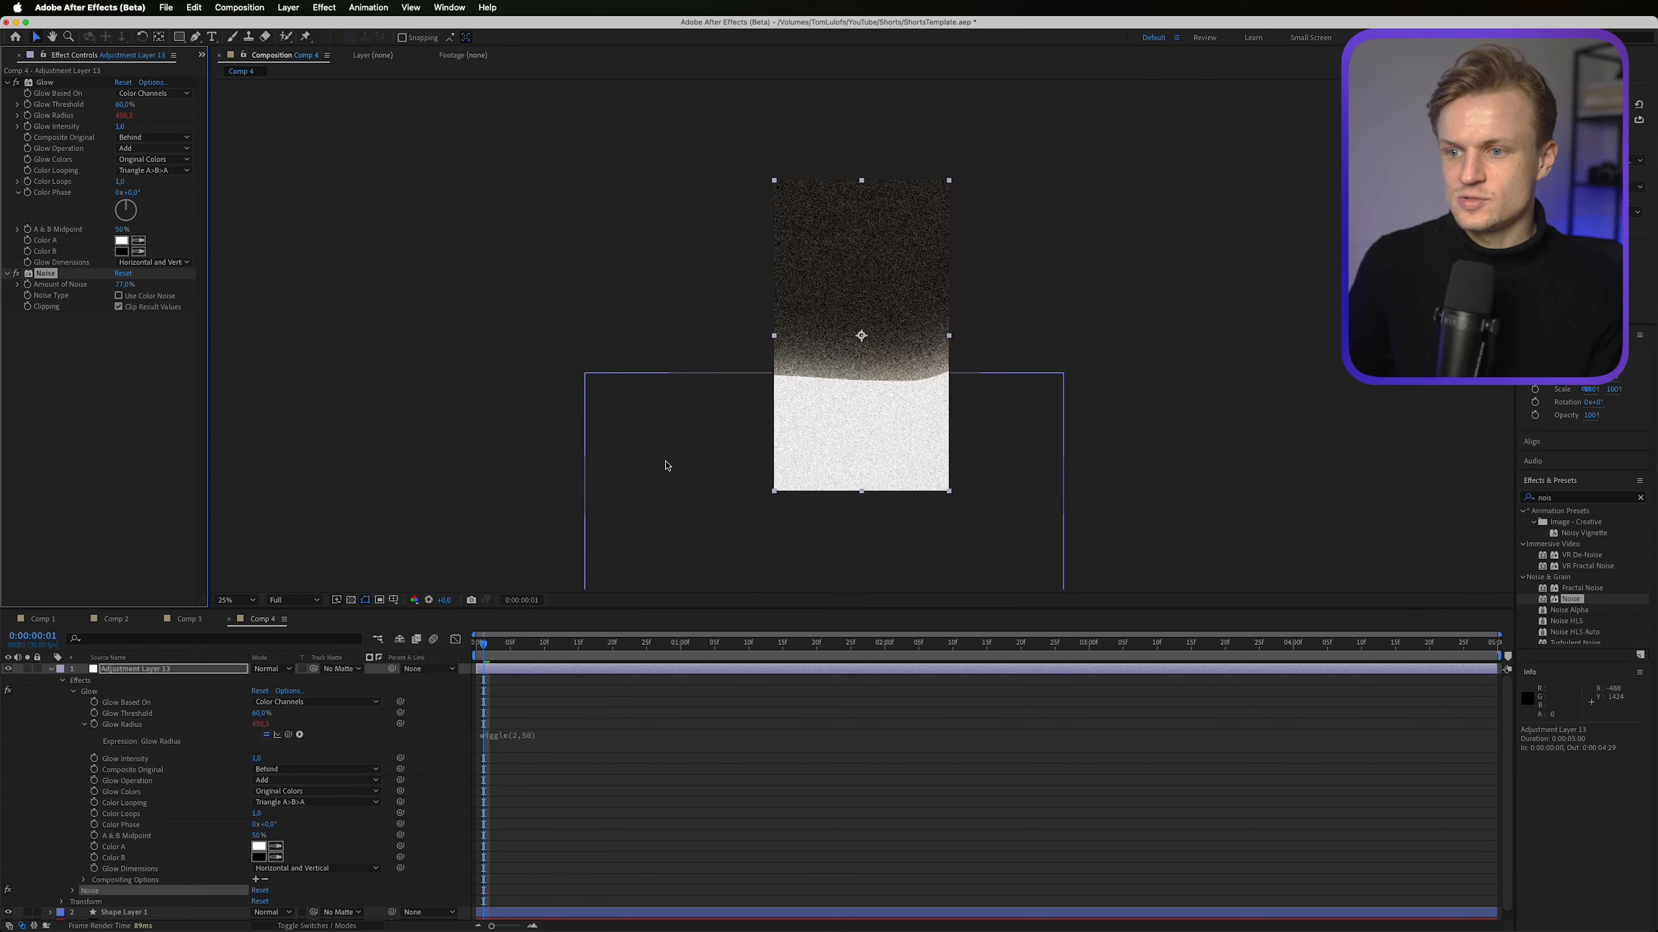
left_click(286, 601)
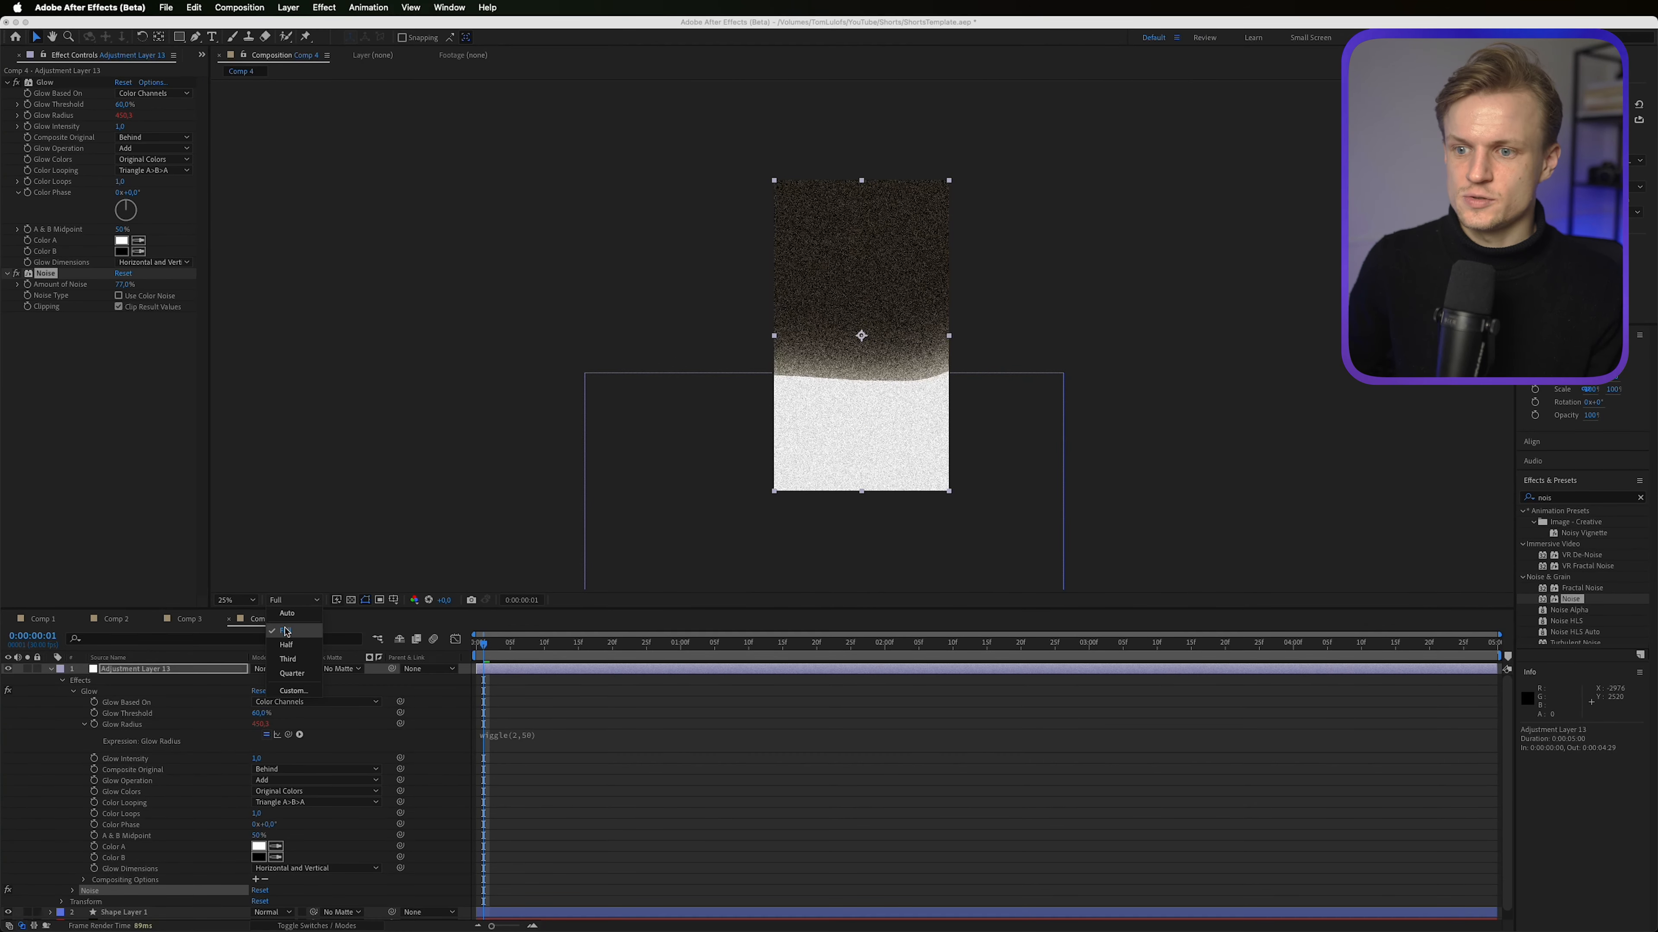
left_click(285, 629)
Step: Set the Amount of Noise to 20% and check the grain across the composition
key("period")
key("period")
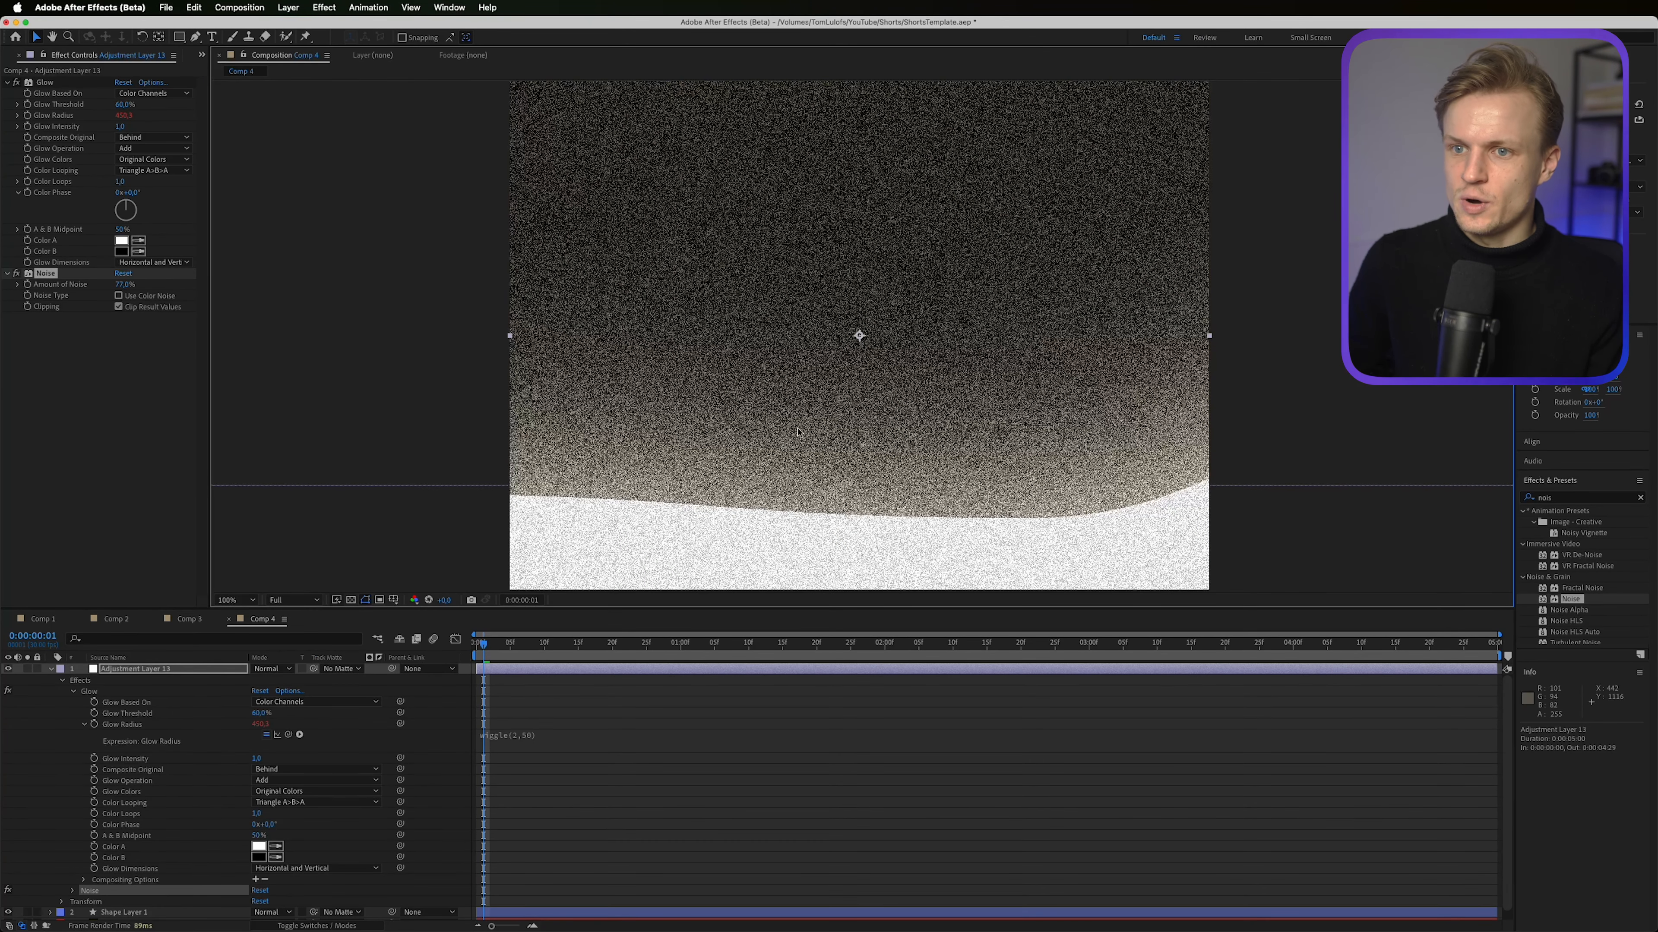
left_click(123, 284)
type("20")
key("Return")
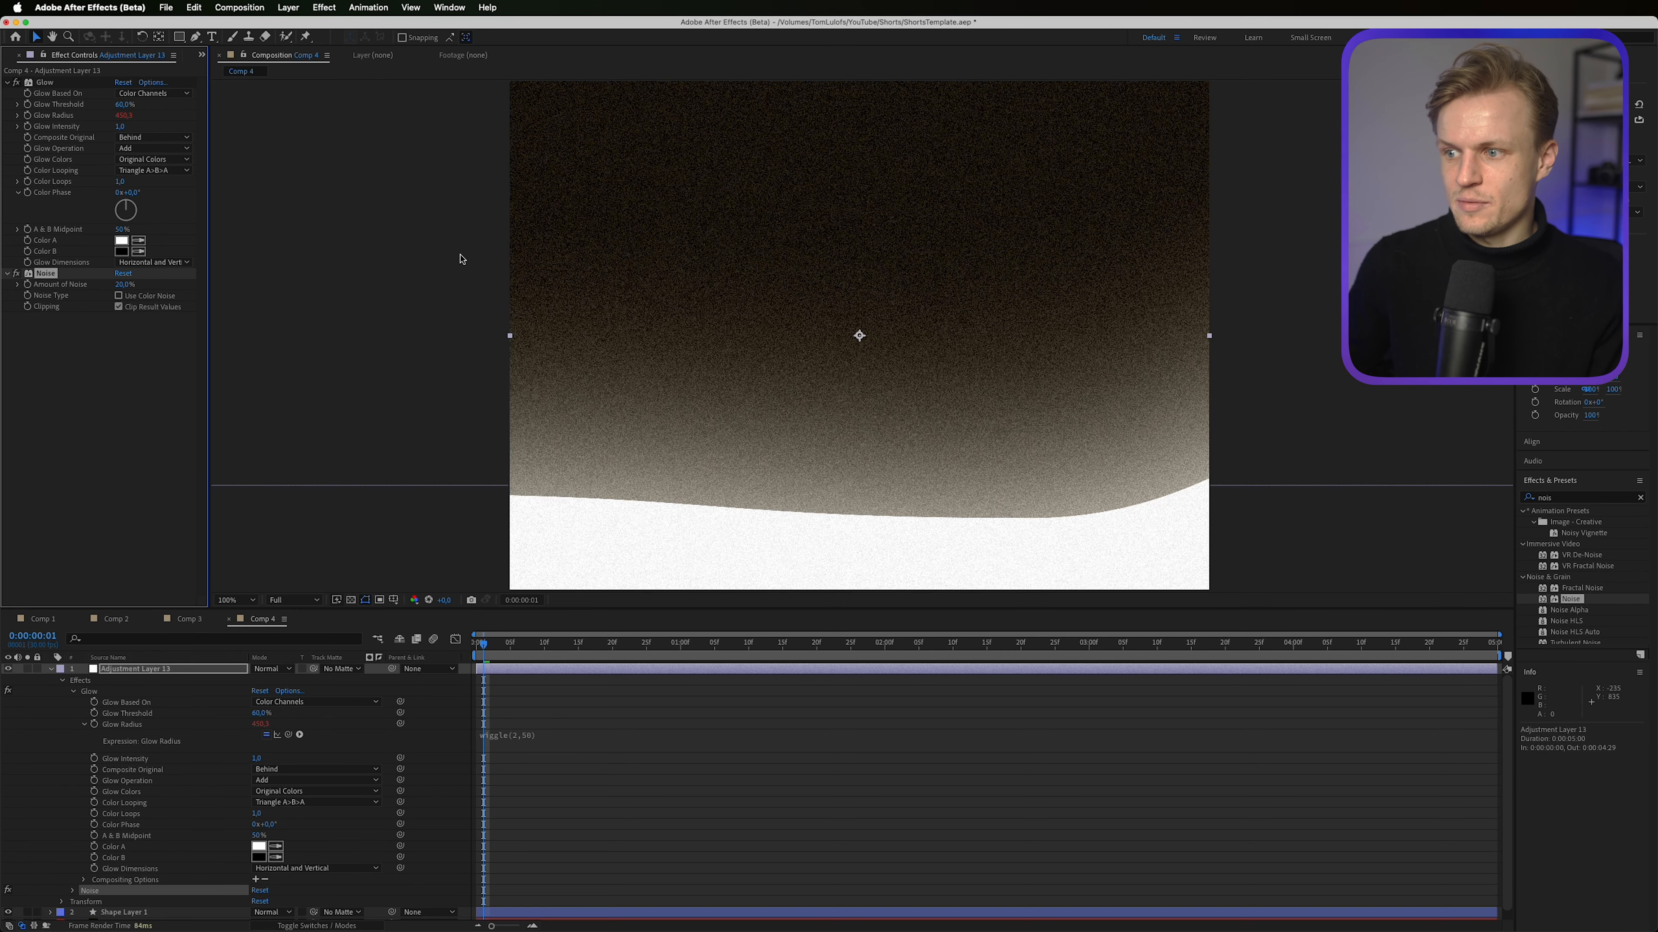
key("comma")
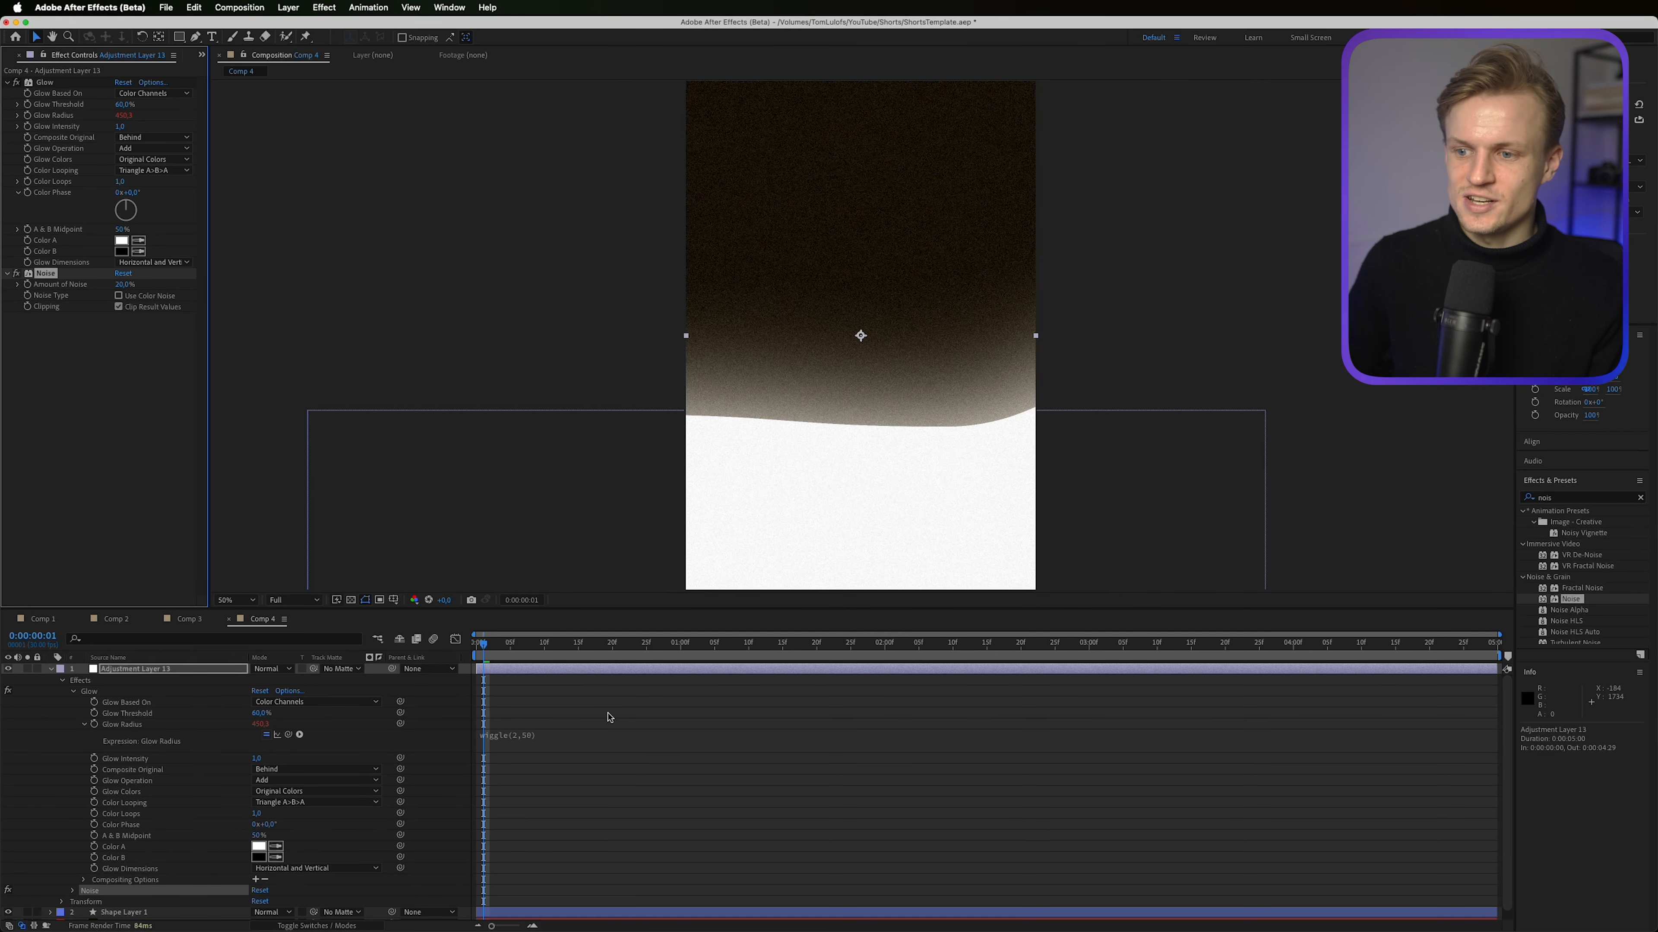
left_click(586, 679)
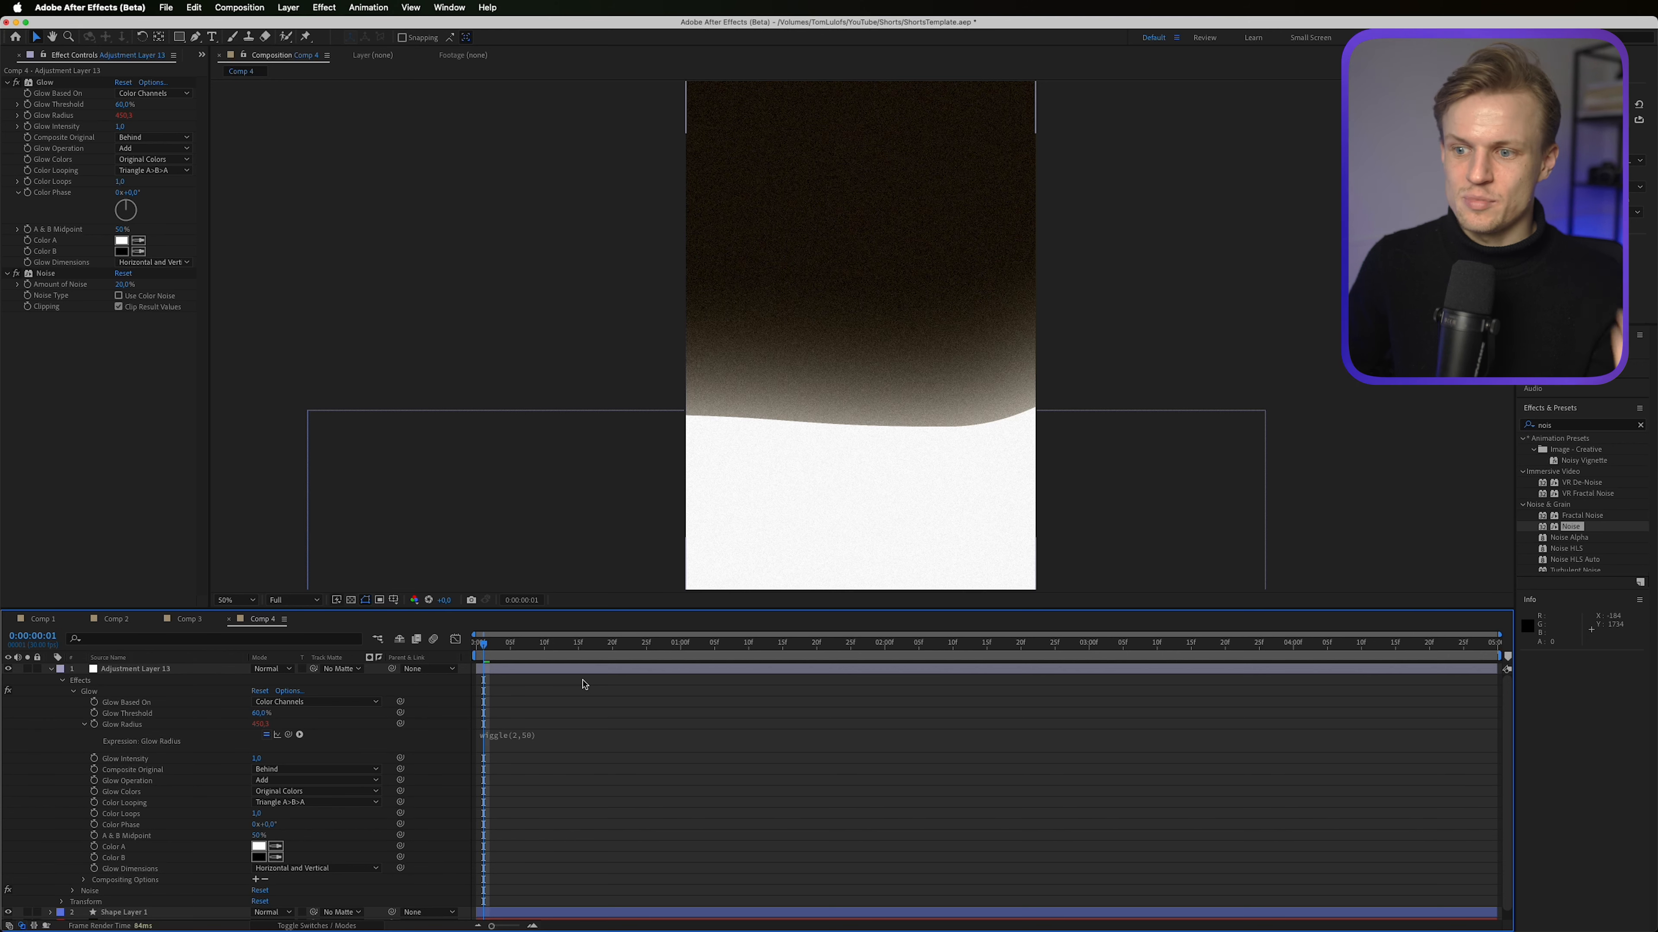
Step: Apply the Posterize effect to the adjustment layer and lower its Level to 2
left_click(590, 670)
left_click(1579, 498)
type("poste")
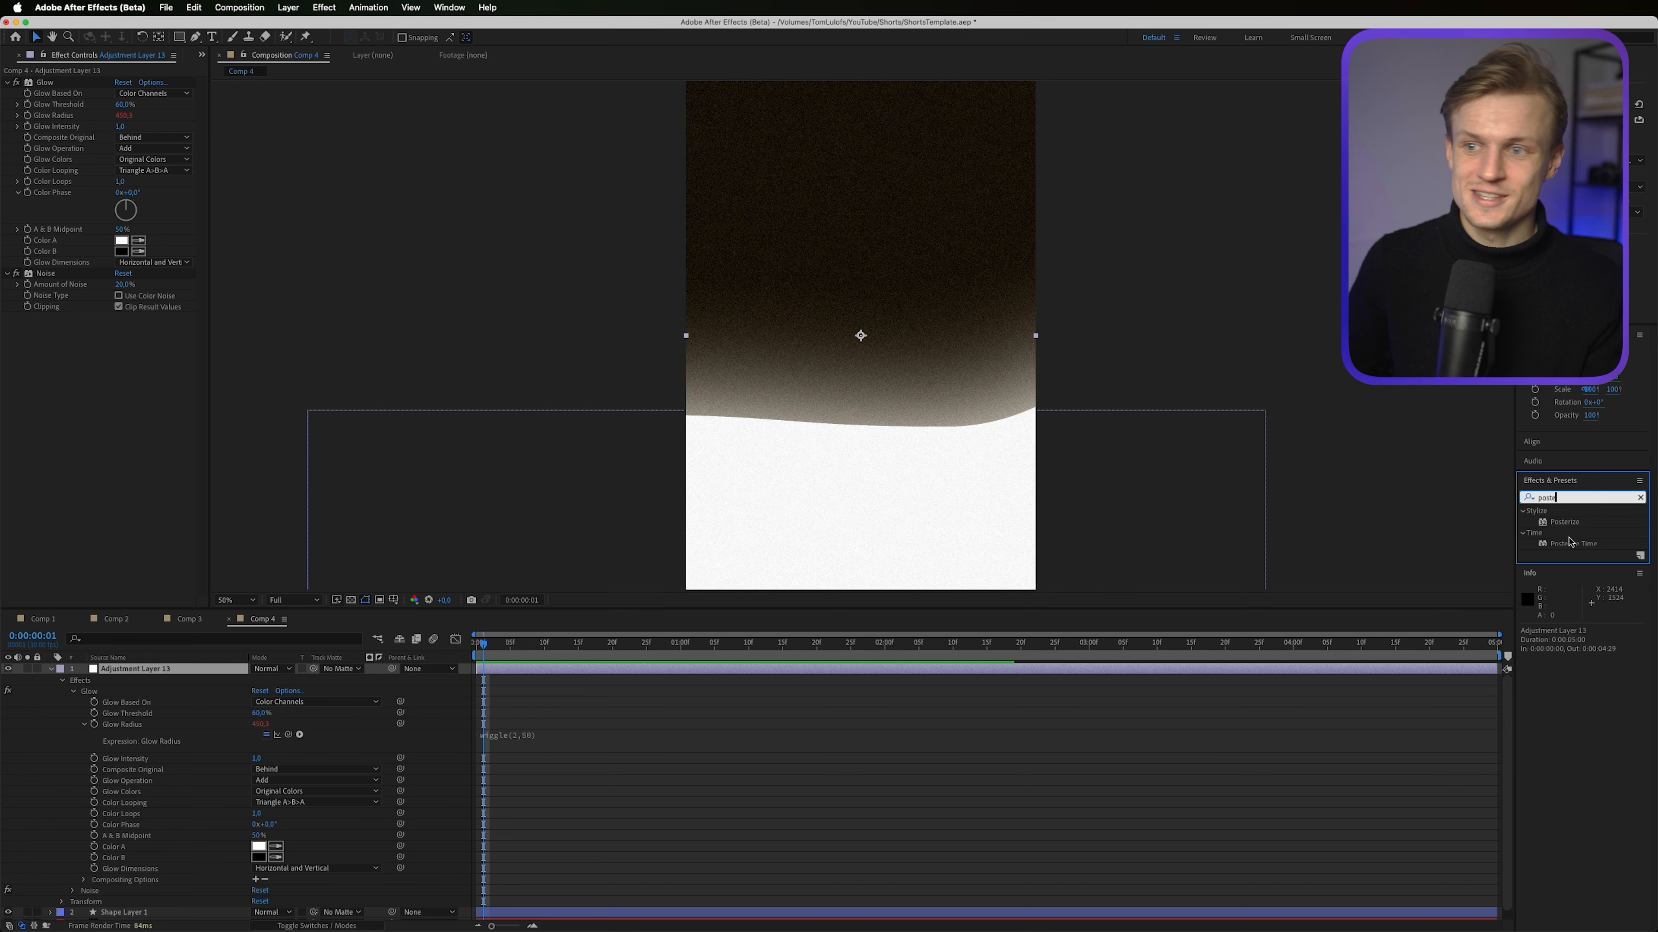
double_click(1570, 522)
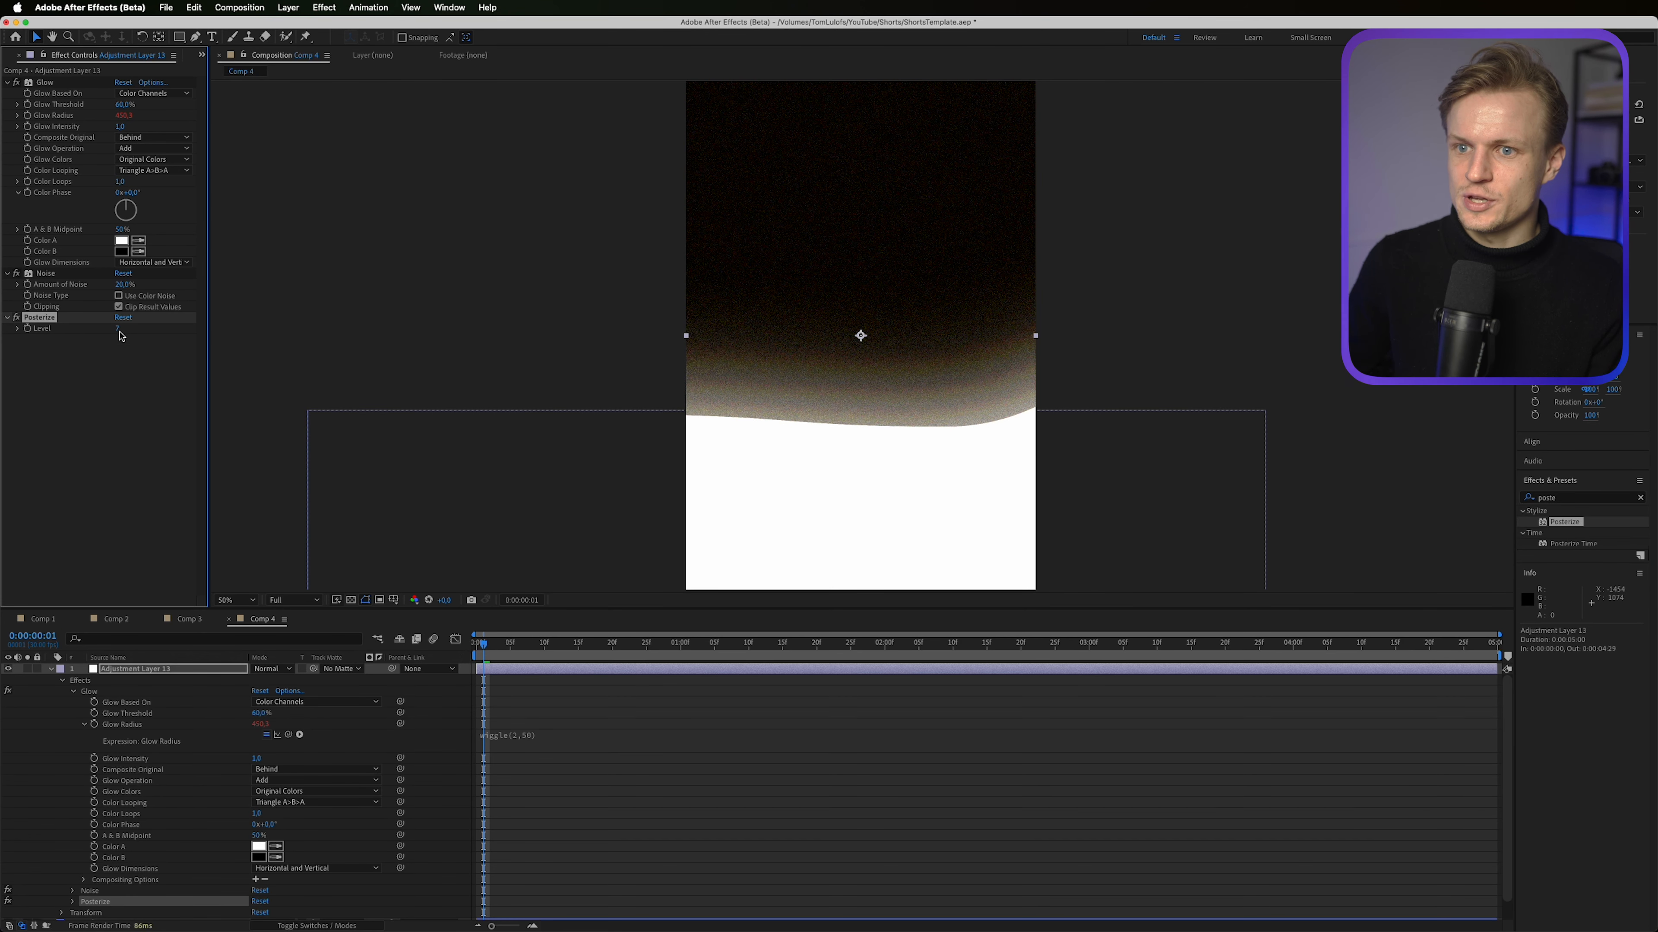
left_click_drag(118, 329, 74, 330)
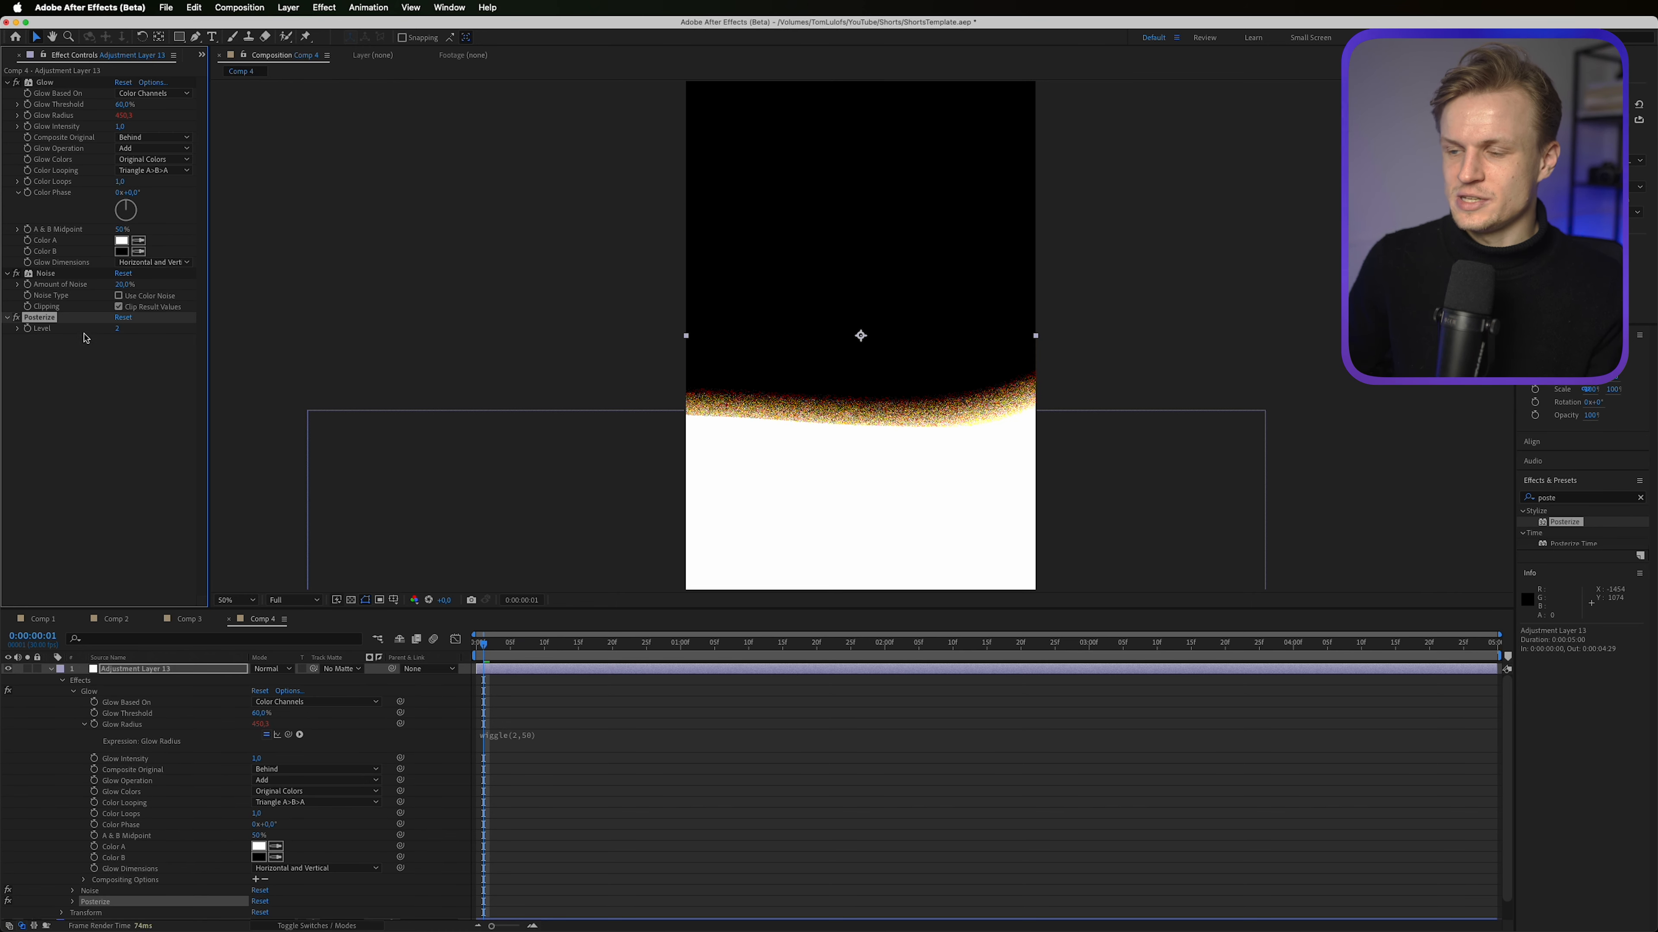
Step: Set the Posterize Level to 6, checking the banding along the glow up close
key("period")
left_click_drag(117, 329, 126, 329)
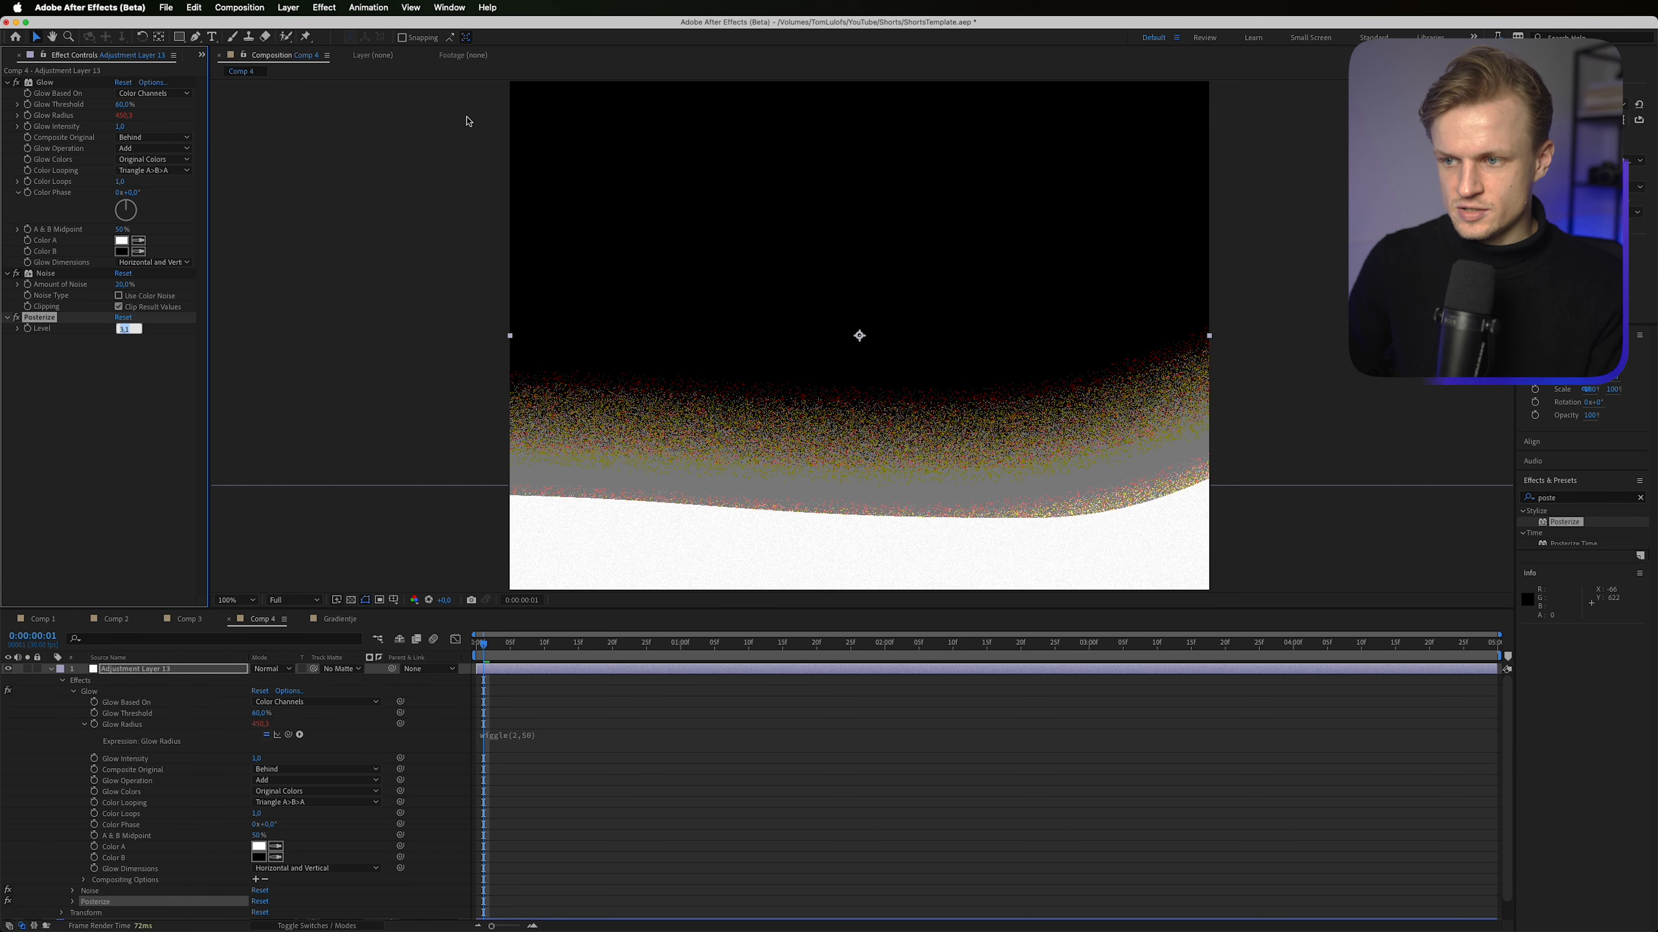
type("6")
key("Return")
key("comma")
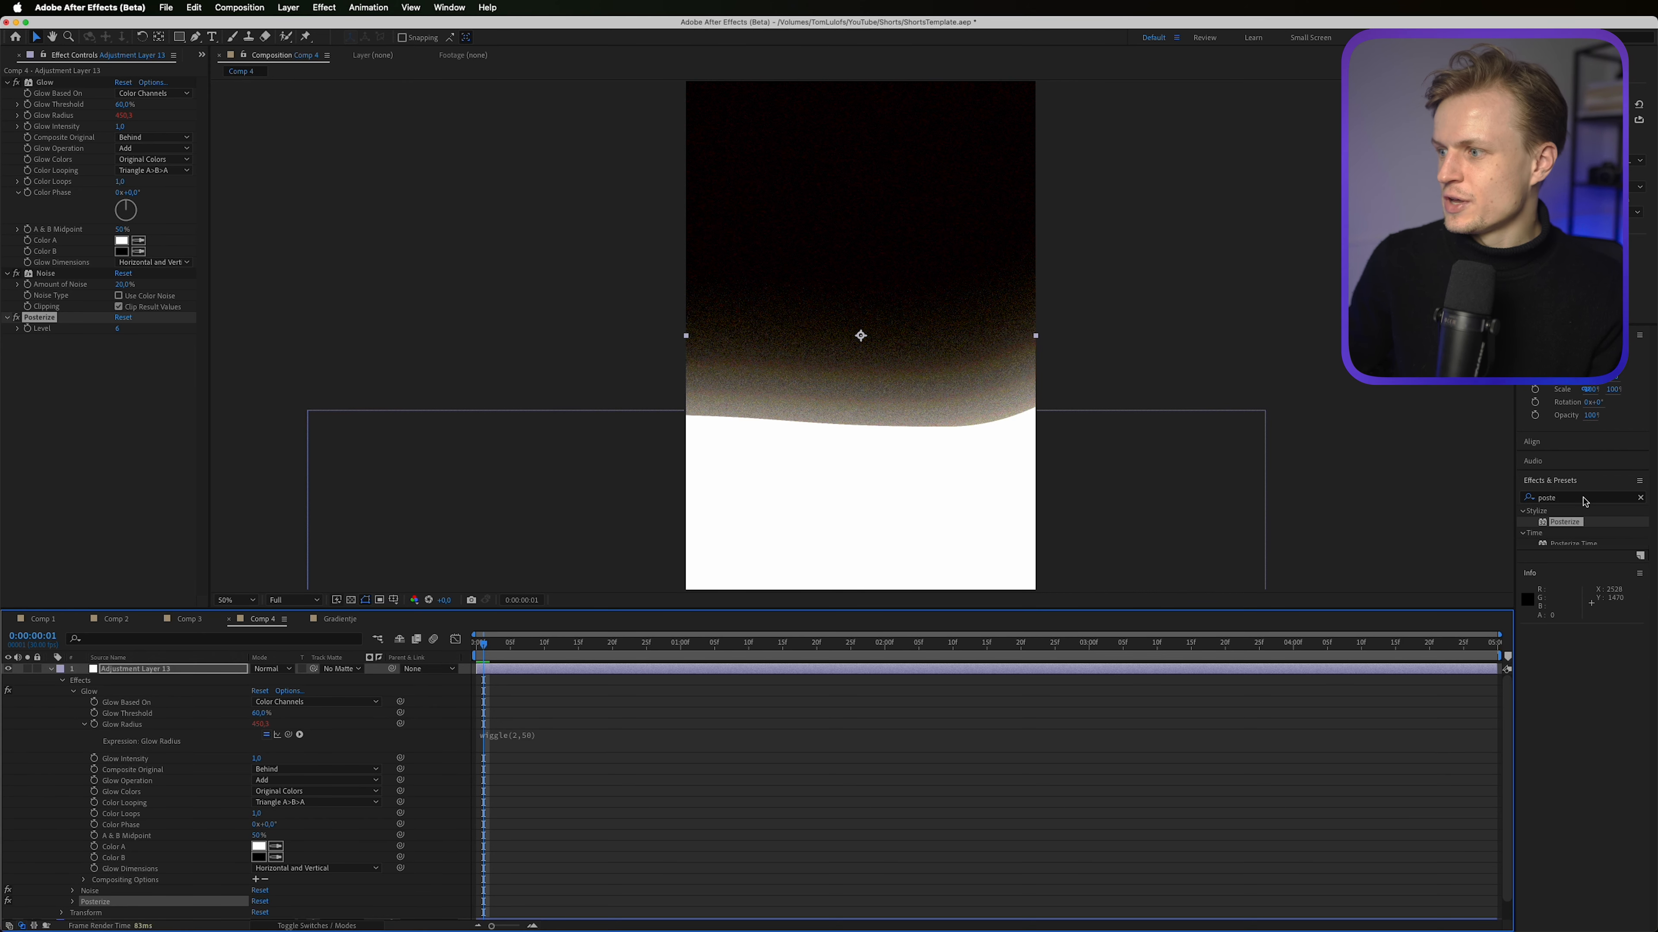
Step: Apply the Brightness & Contrast effect to the adjustment layer and give it a slightly negative Brightness
left_click(1585, 499)
type("brigh")
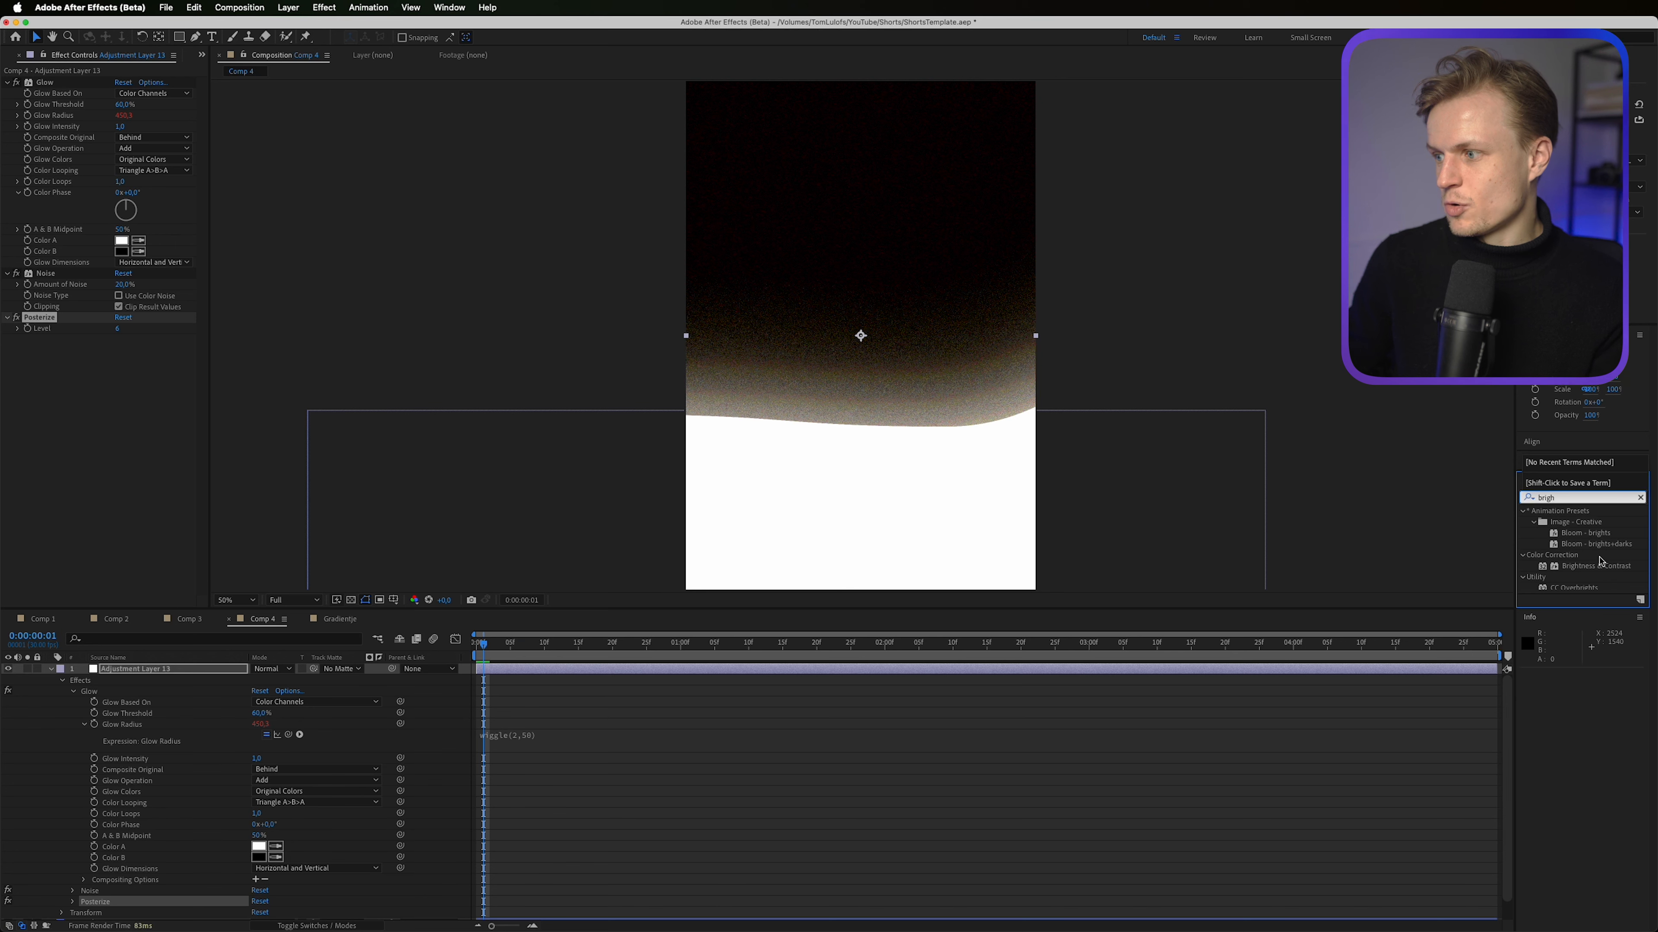
double_click(1600, 566)
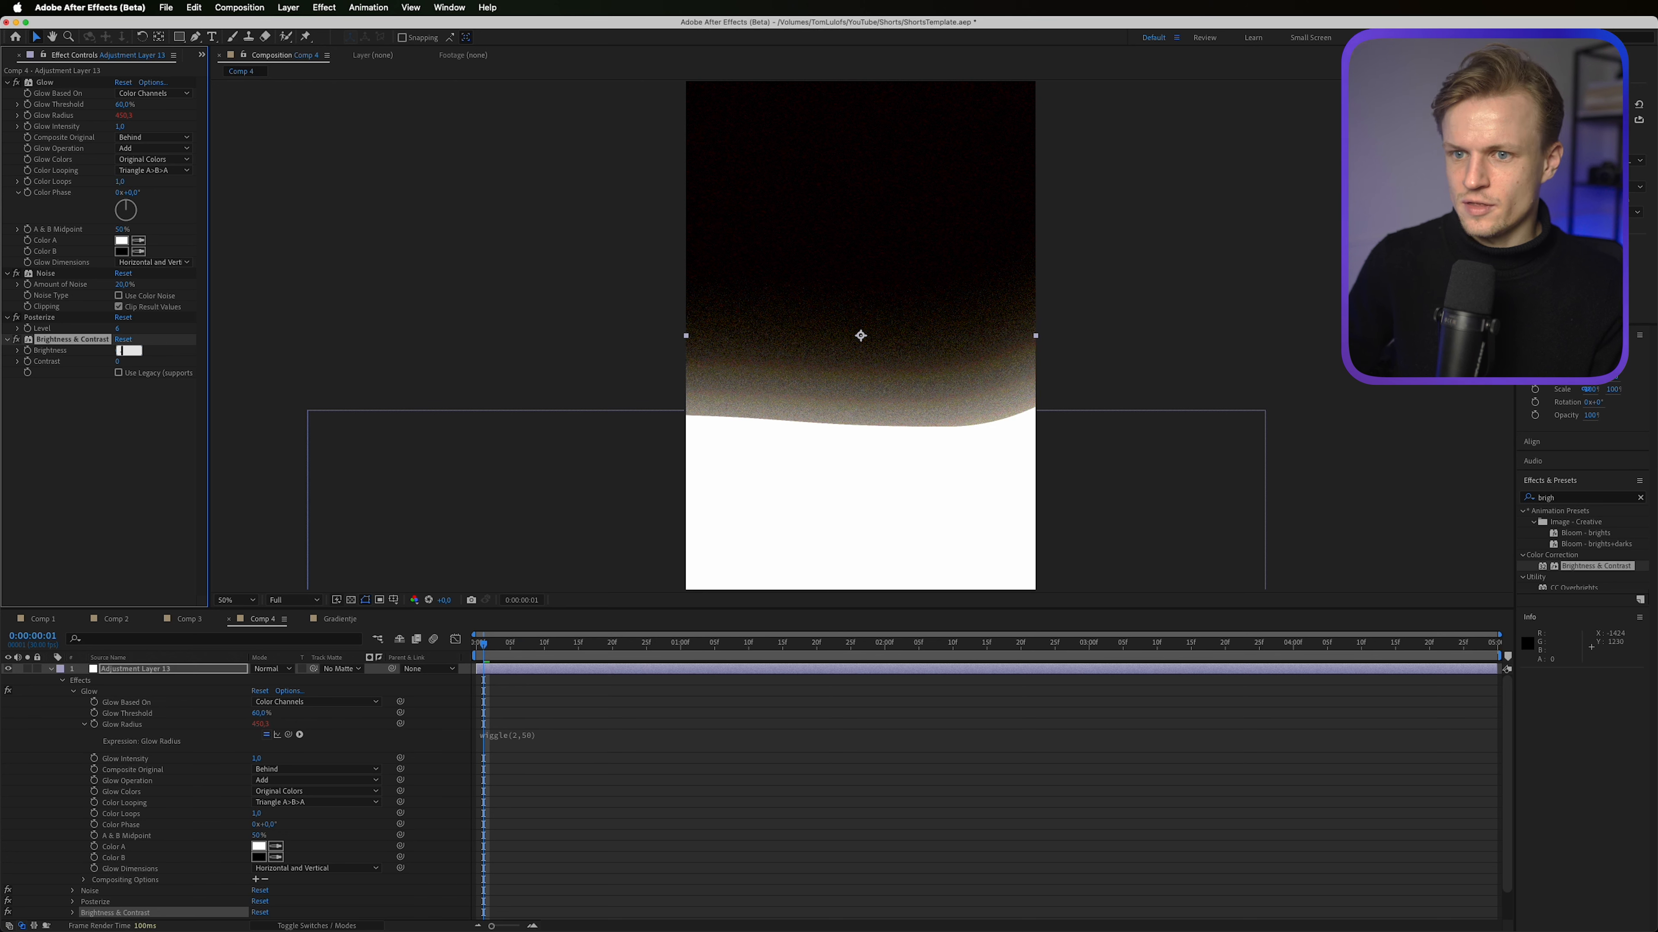
key("Return")
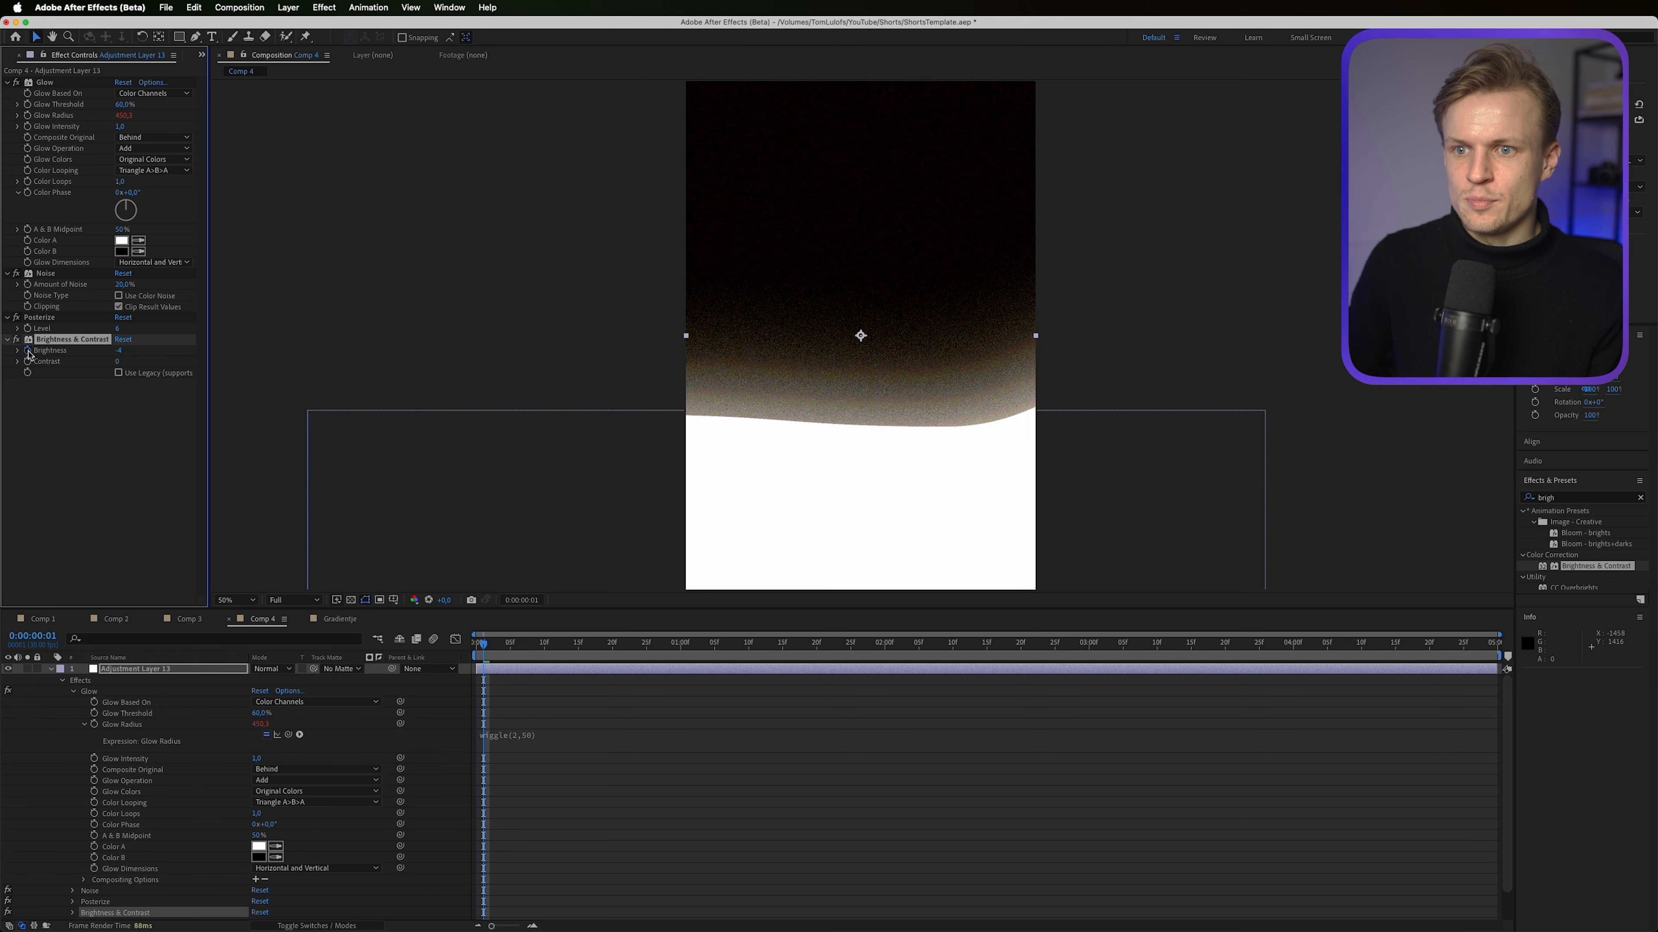
Step: Animate the Brightness with the expression wiggle(2,30), preview the flicker, and collapse the adjustment layer's properties
left_click(27, 351, "alt")
type("wiggl")
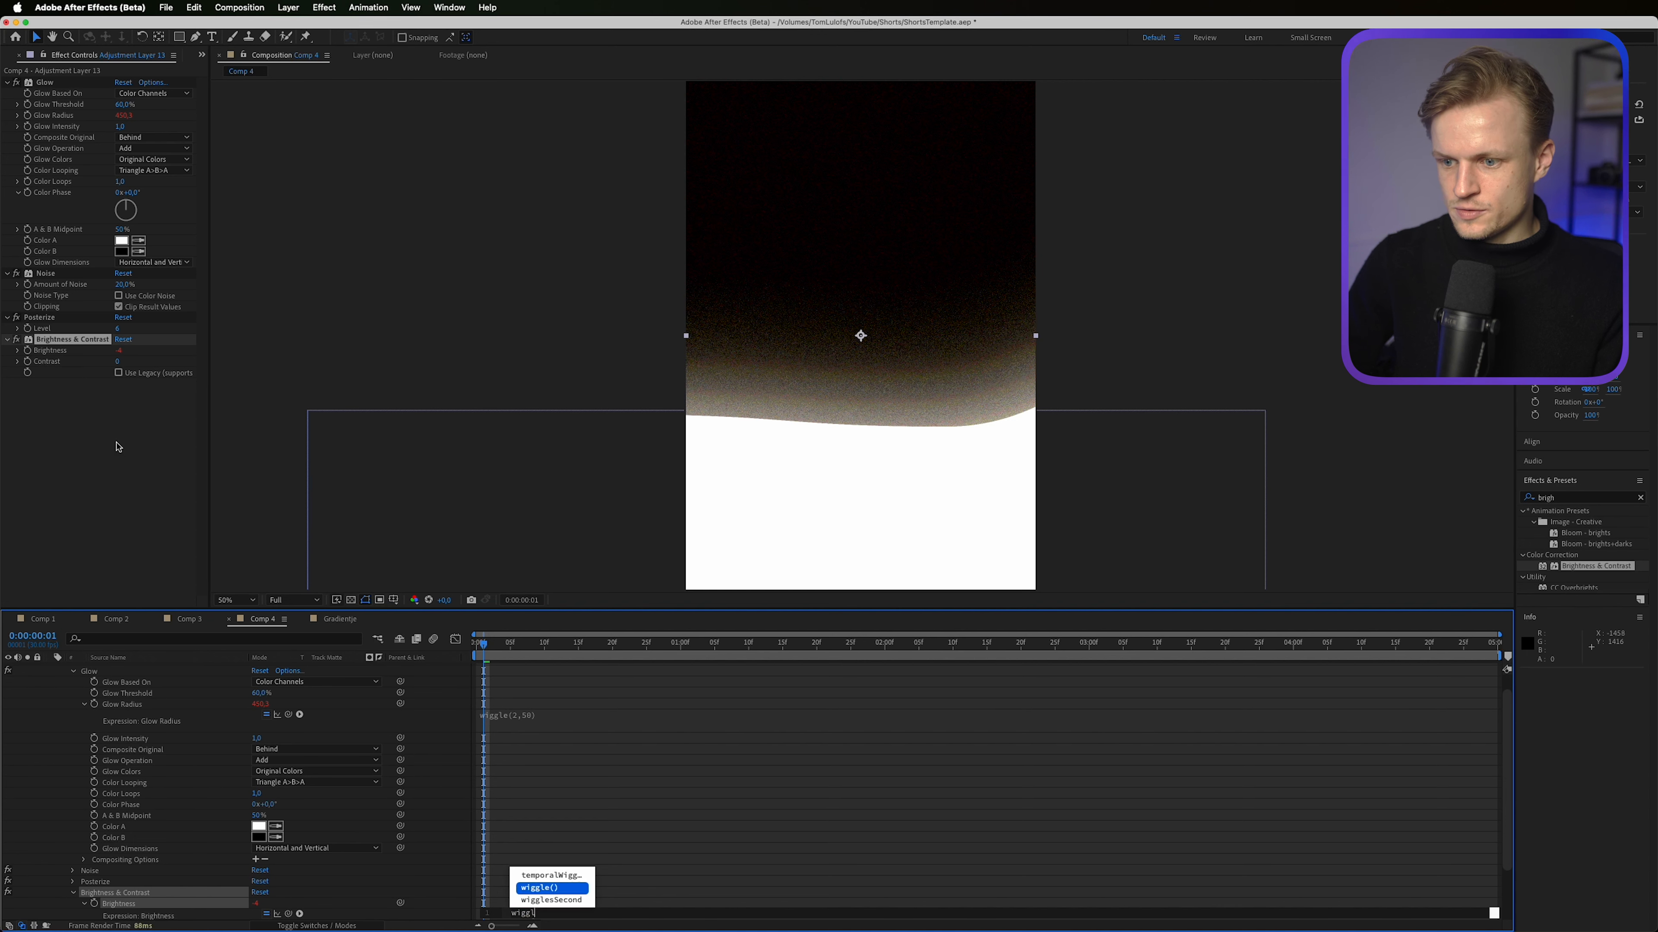
type("e(2,30")
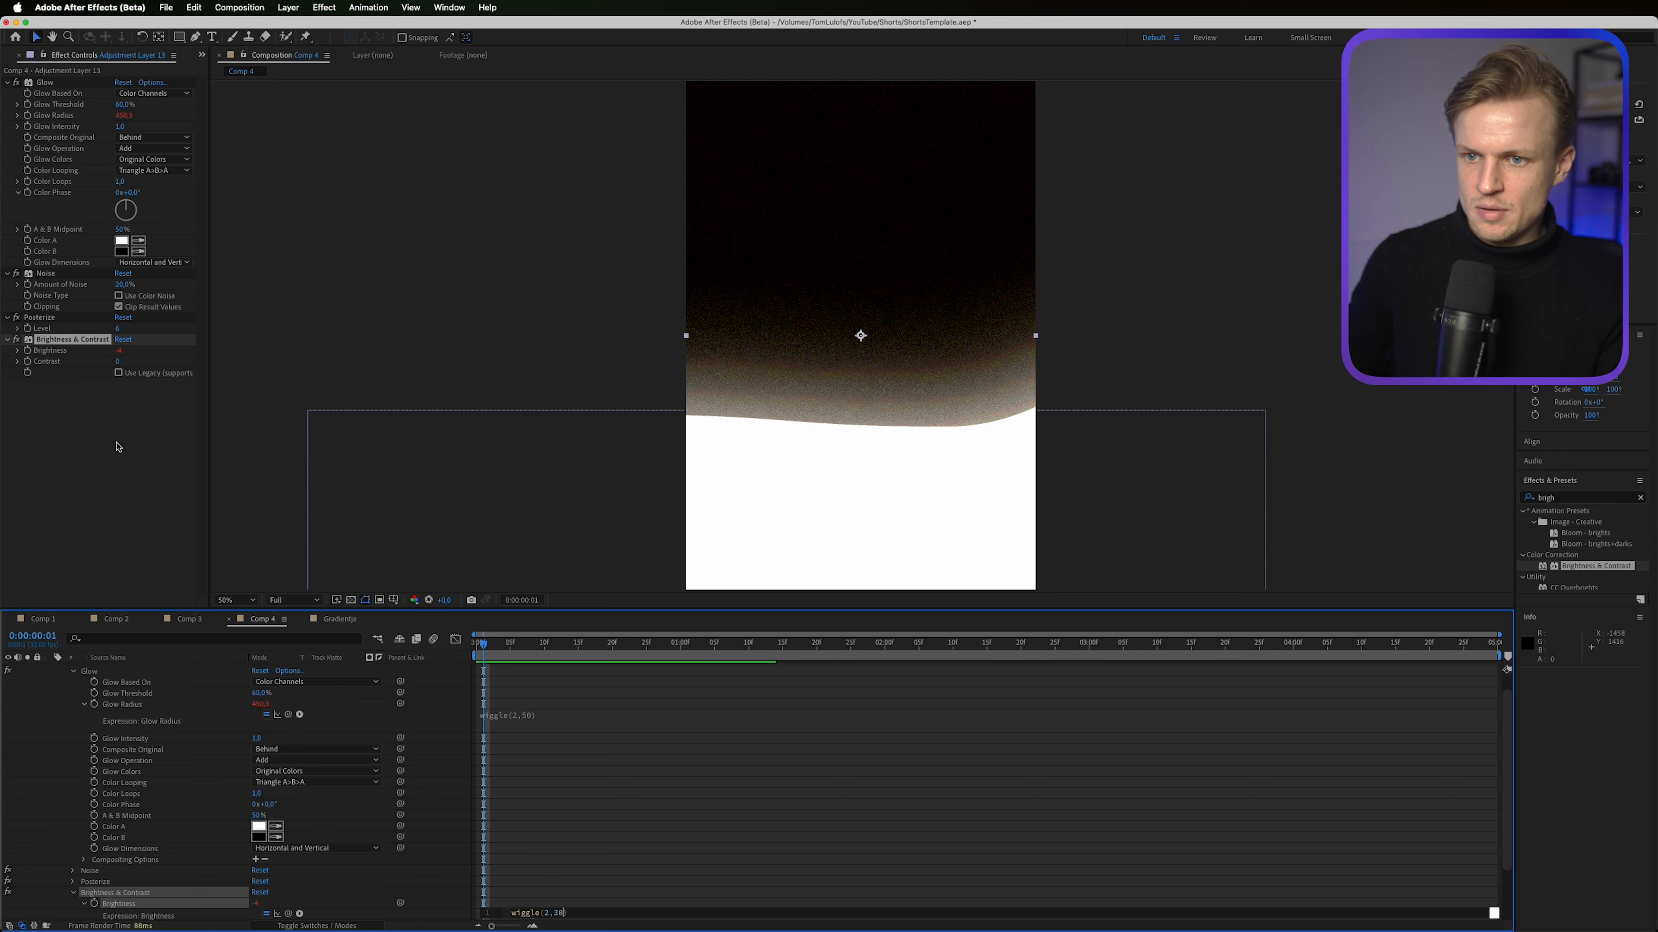
left_click(617, 723)
left_click(475, 635)
key("space")
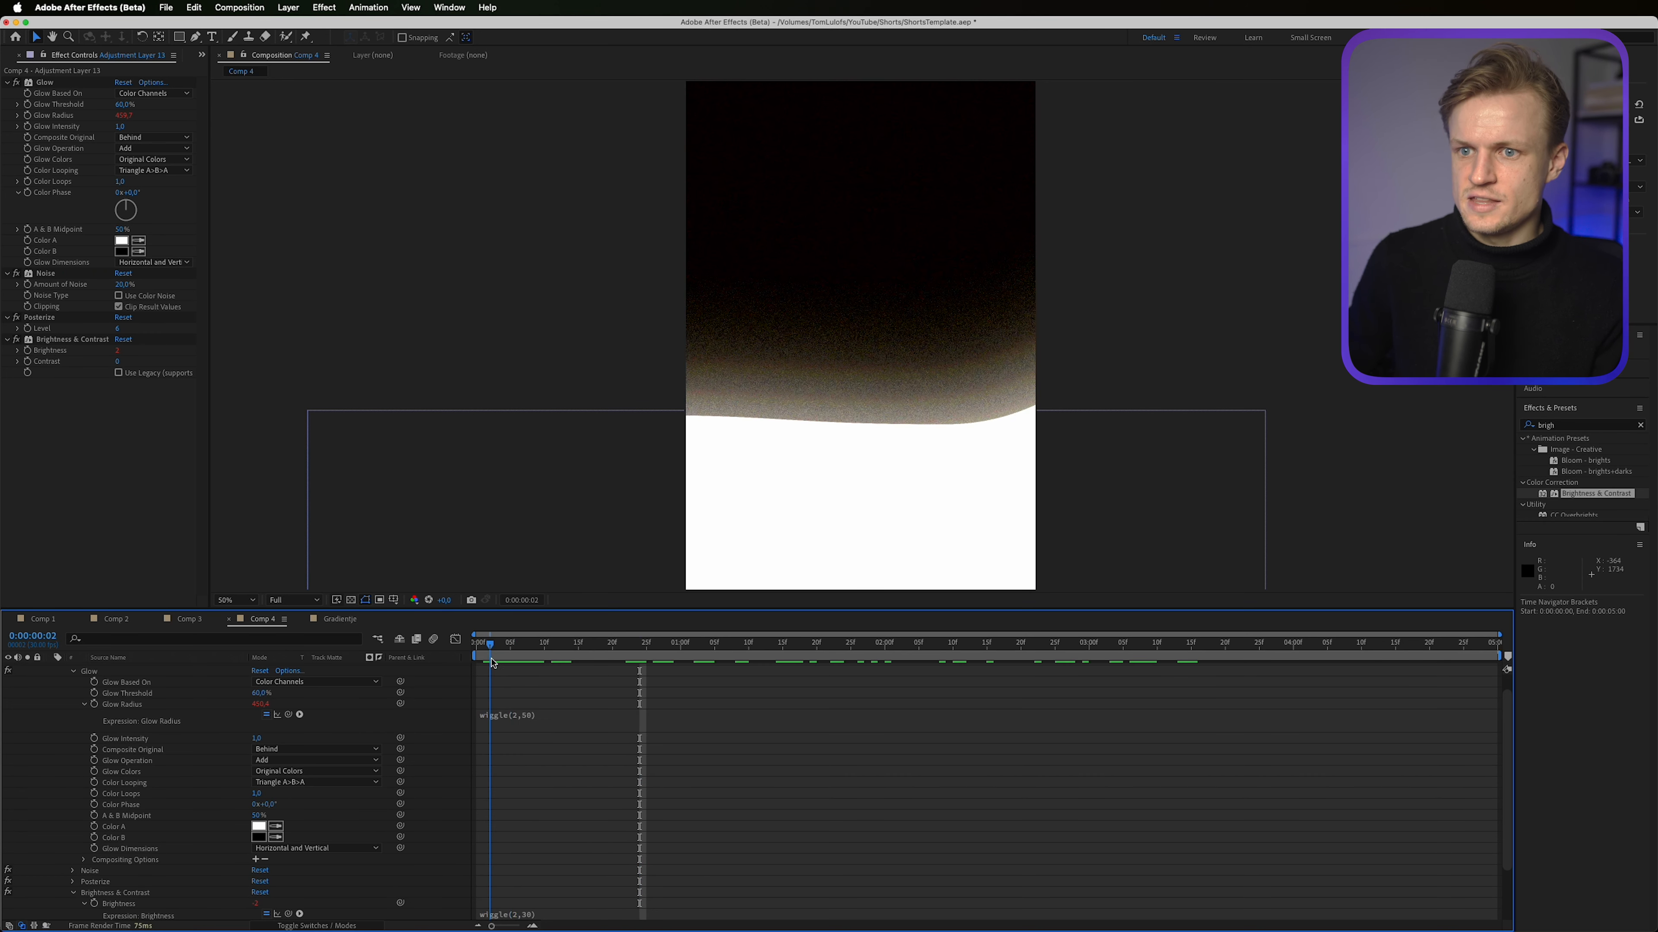
left_click(475, 668)
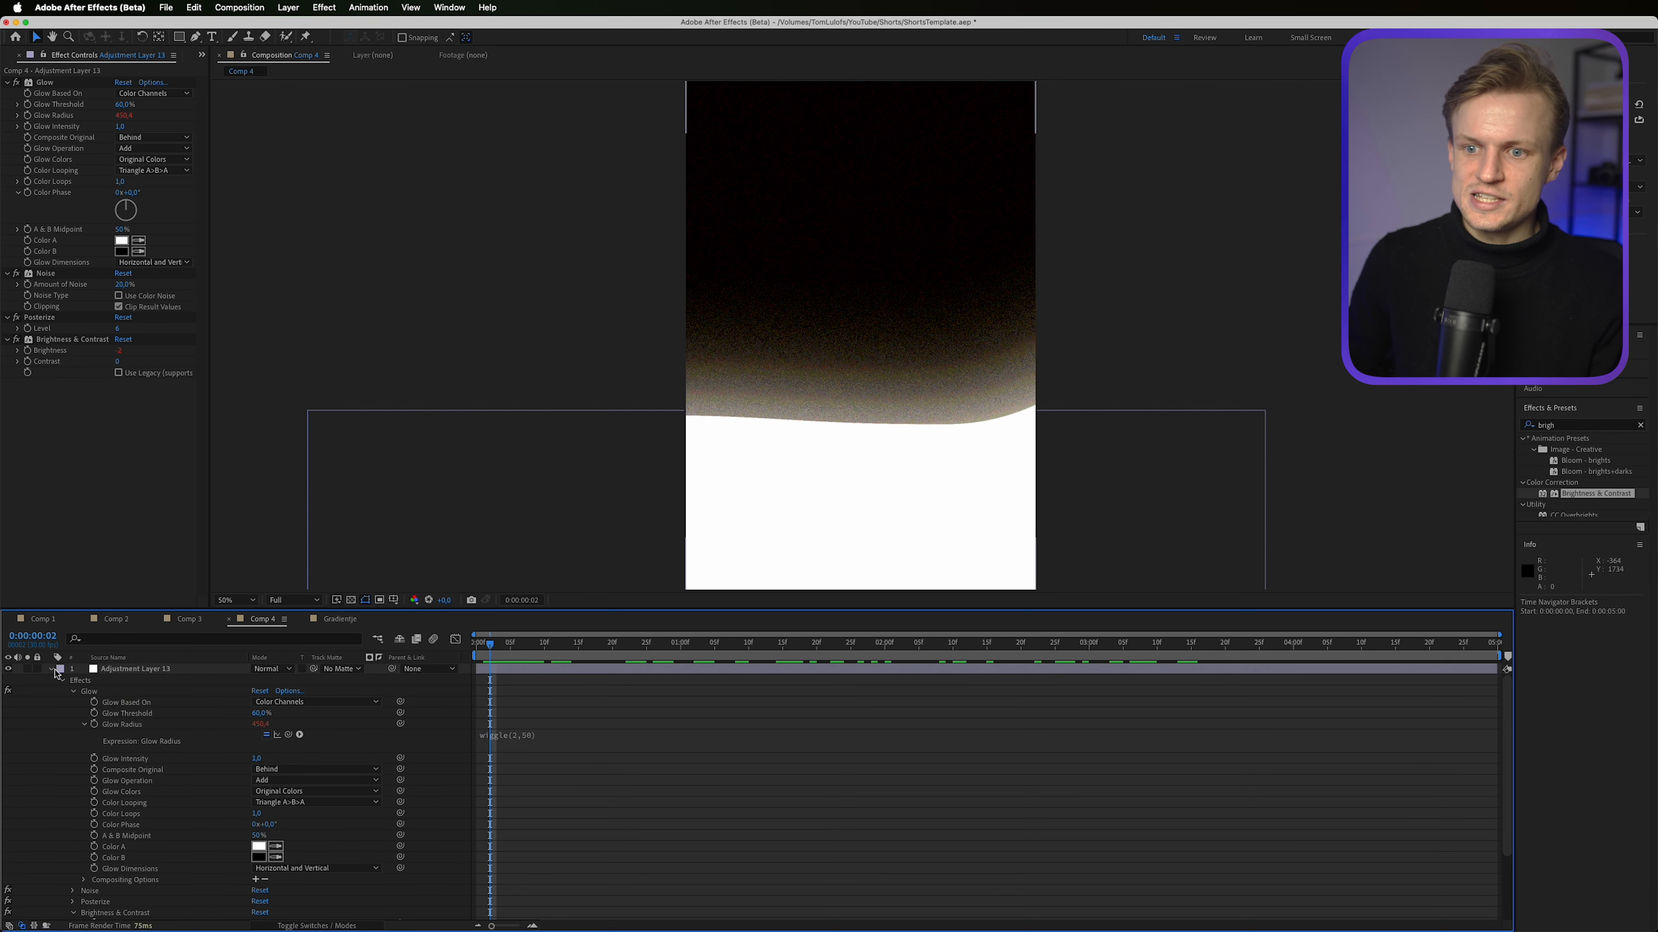
left_click(52, 671)
Step: Apply the 4-Color Gradient effect to the rectangle's shape layer
left_click(133, 681)
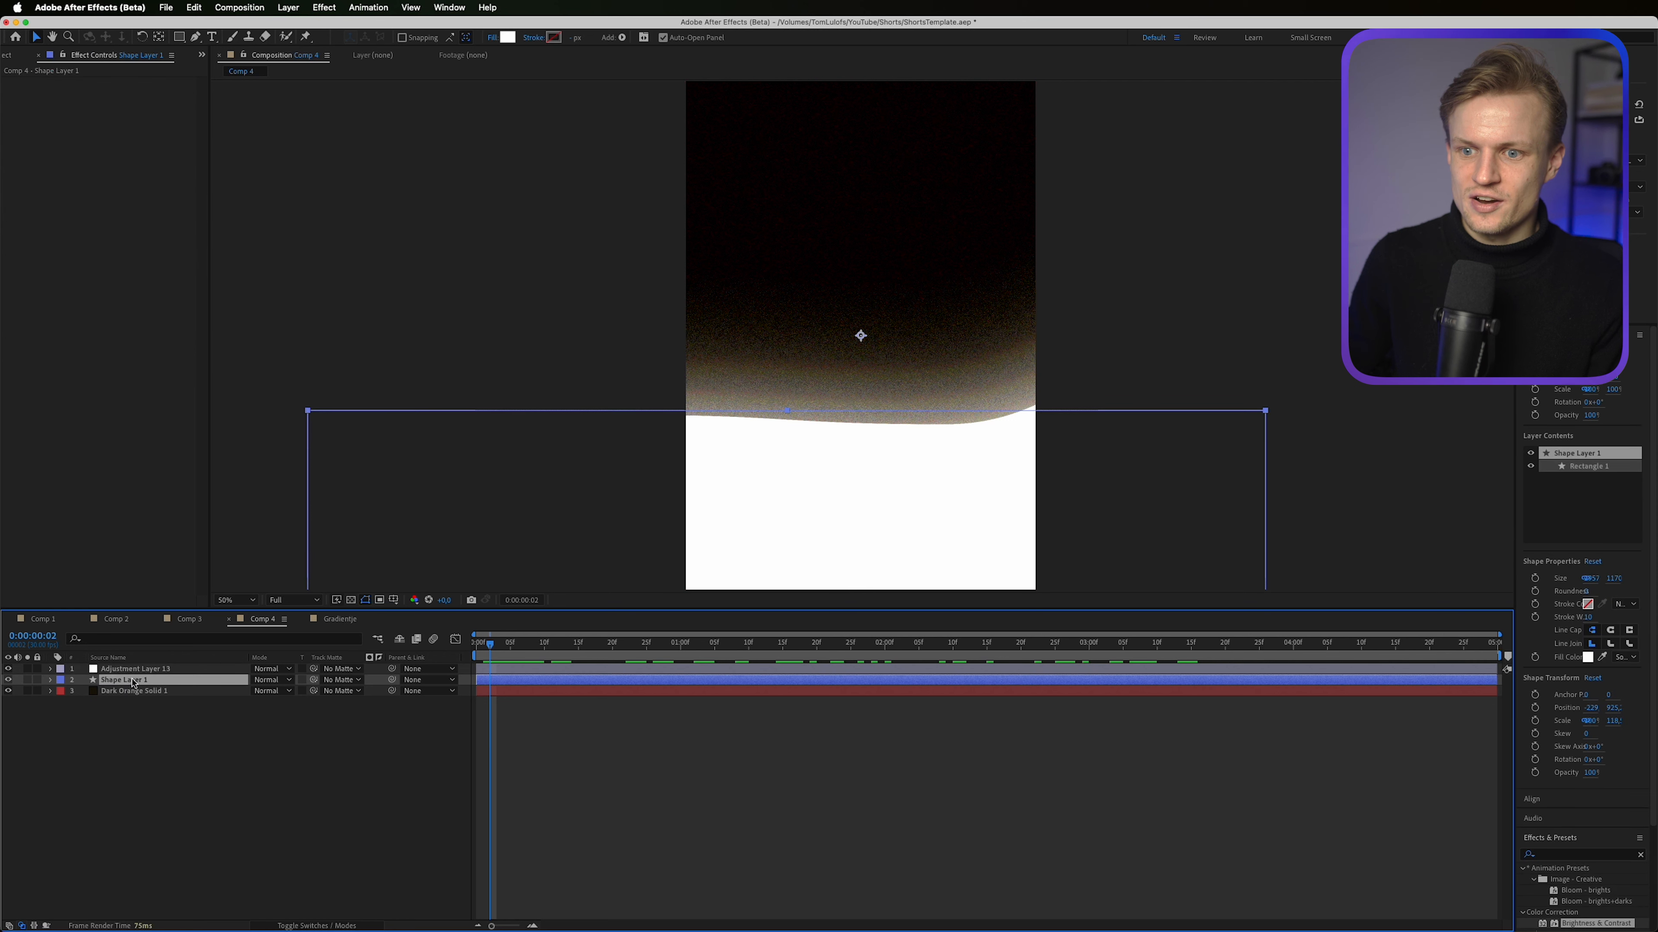
left_click(1577, 858)
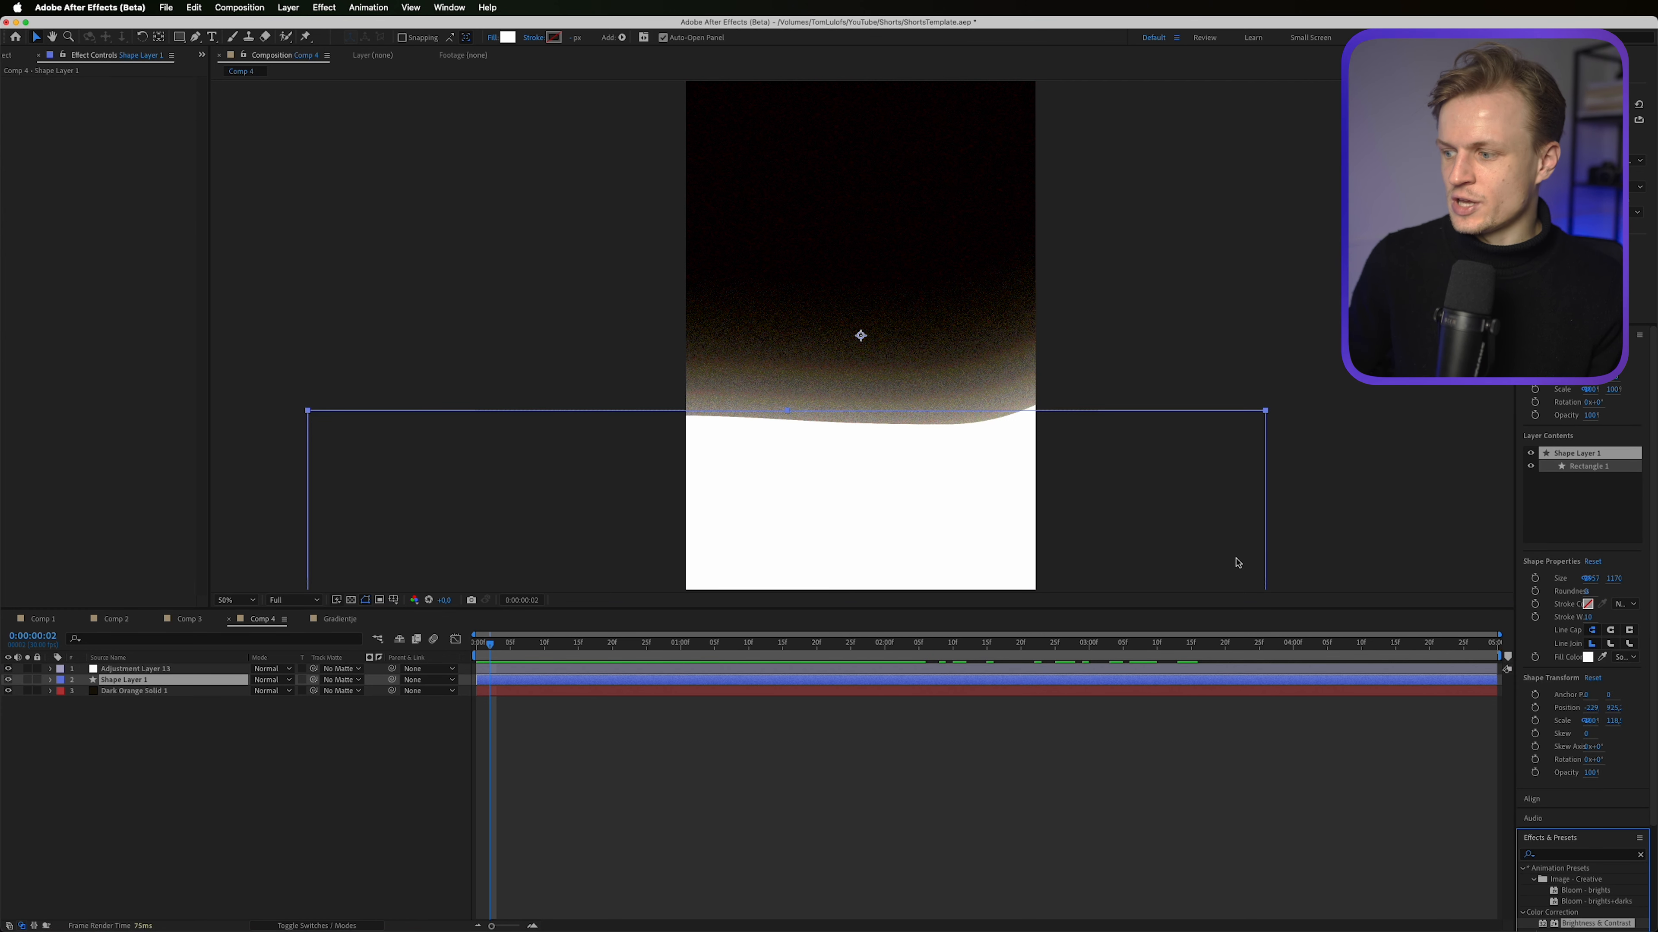
left_click(1557, 856)
type("4 color")
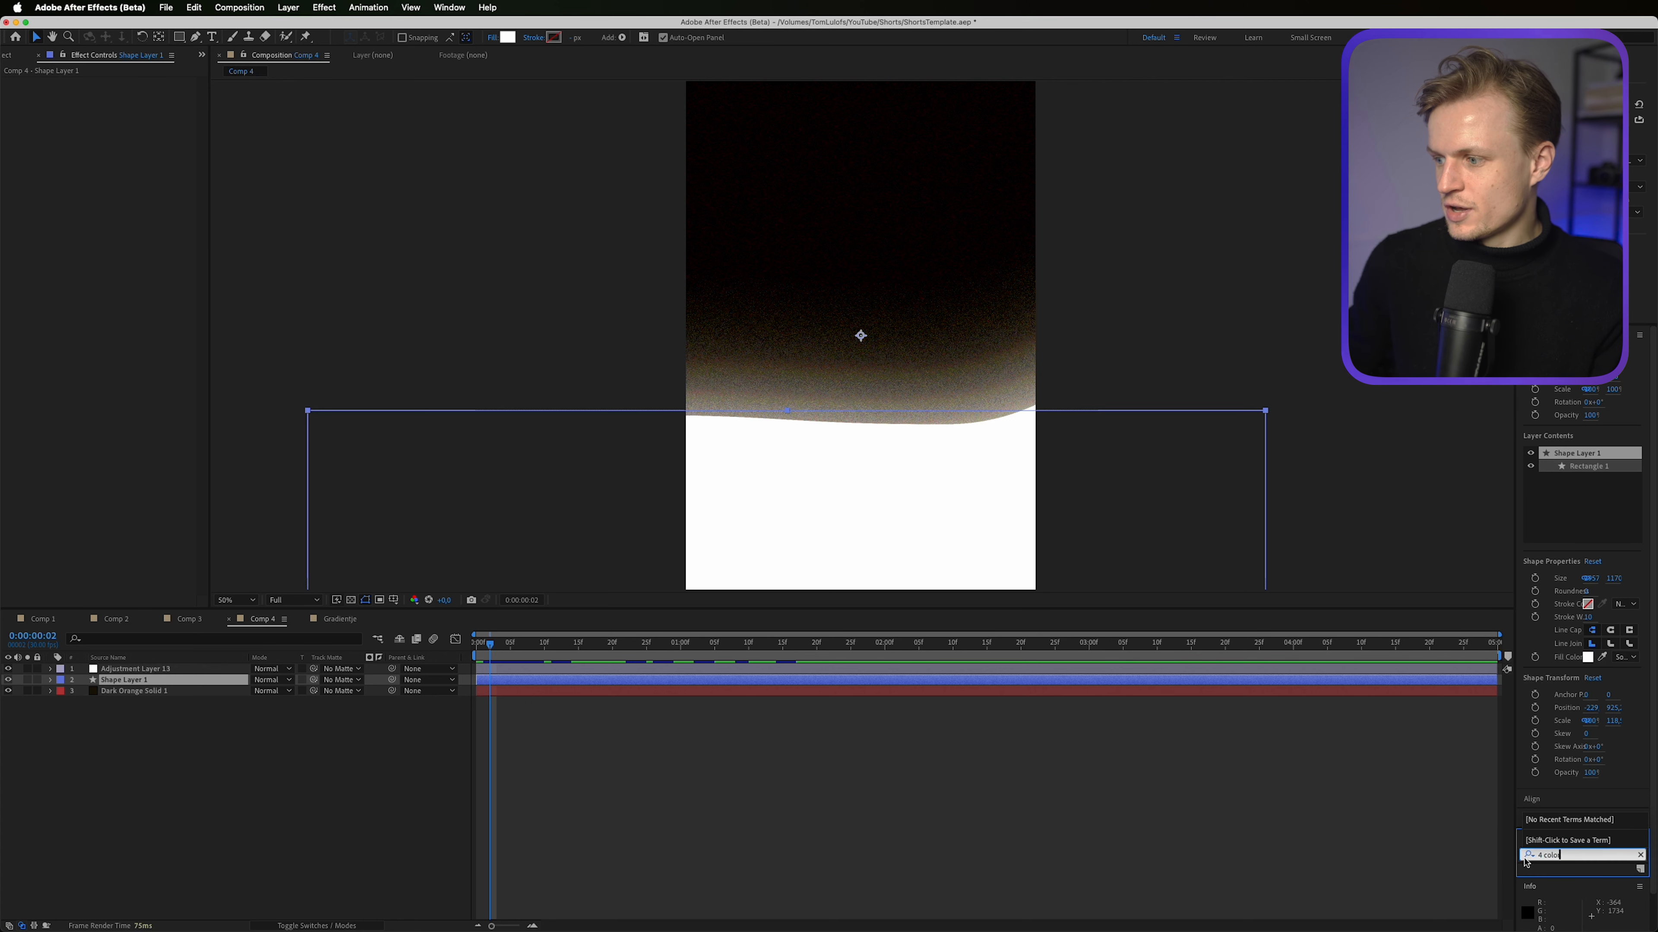
left_click(1538, 844)
left_click(1538, 845)
left_click(1560, 857)
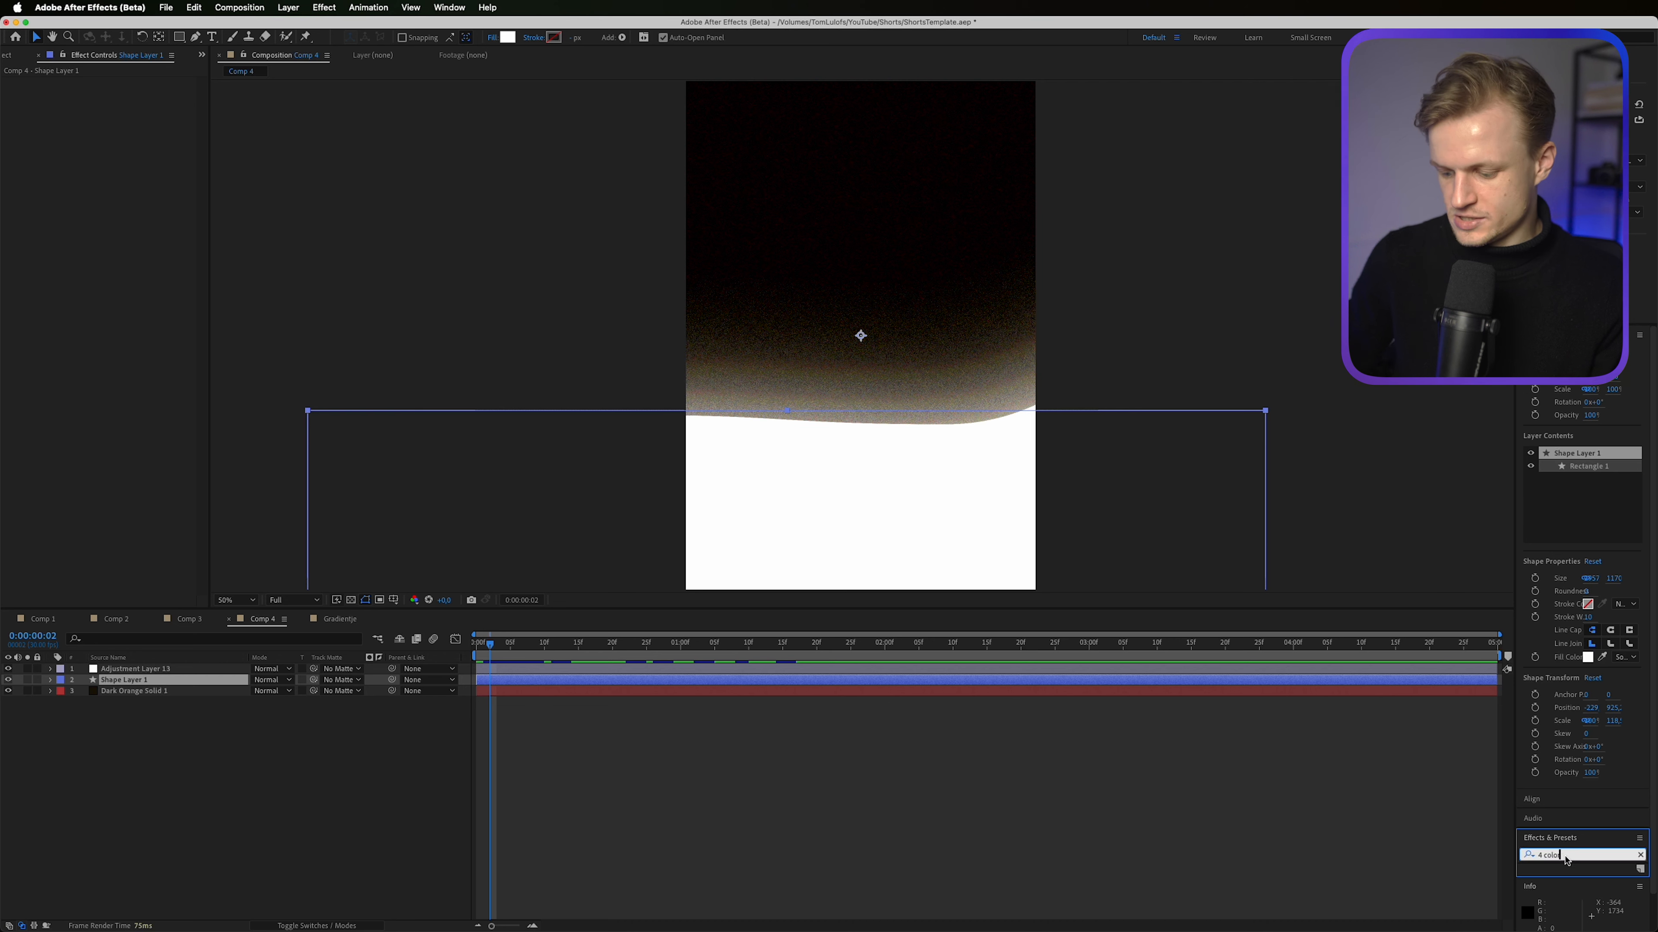
type("4 pc")
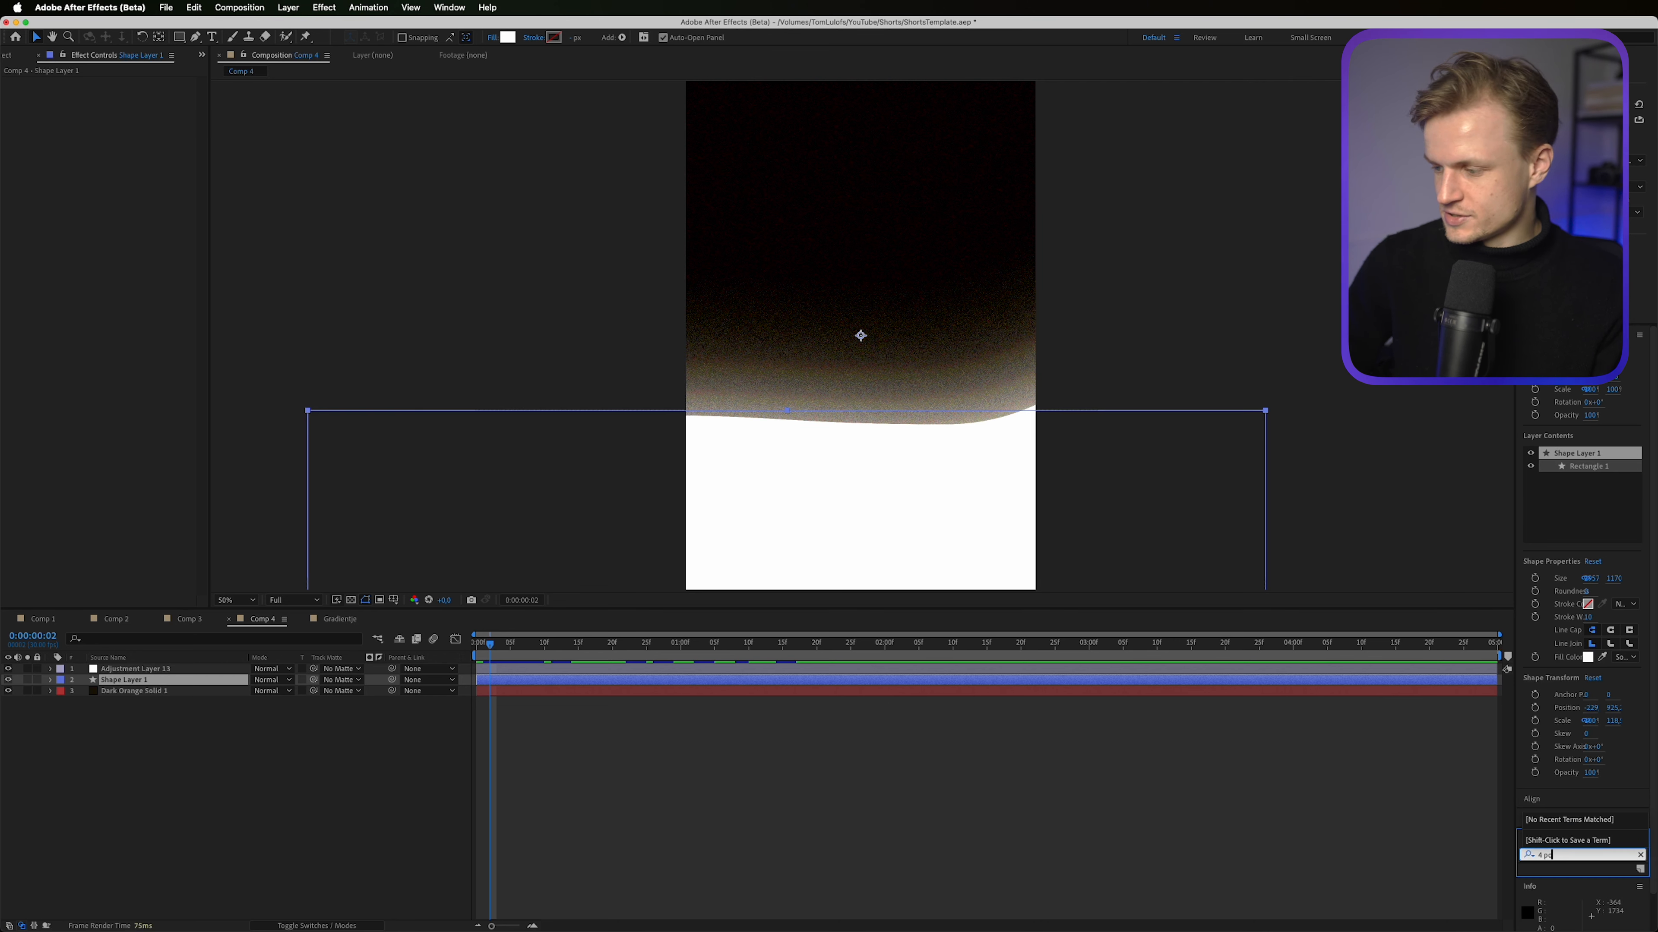
left_click(324, 8)
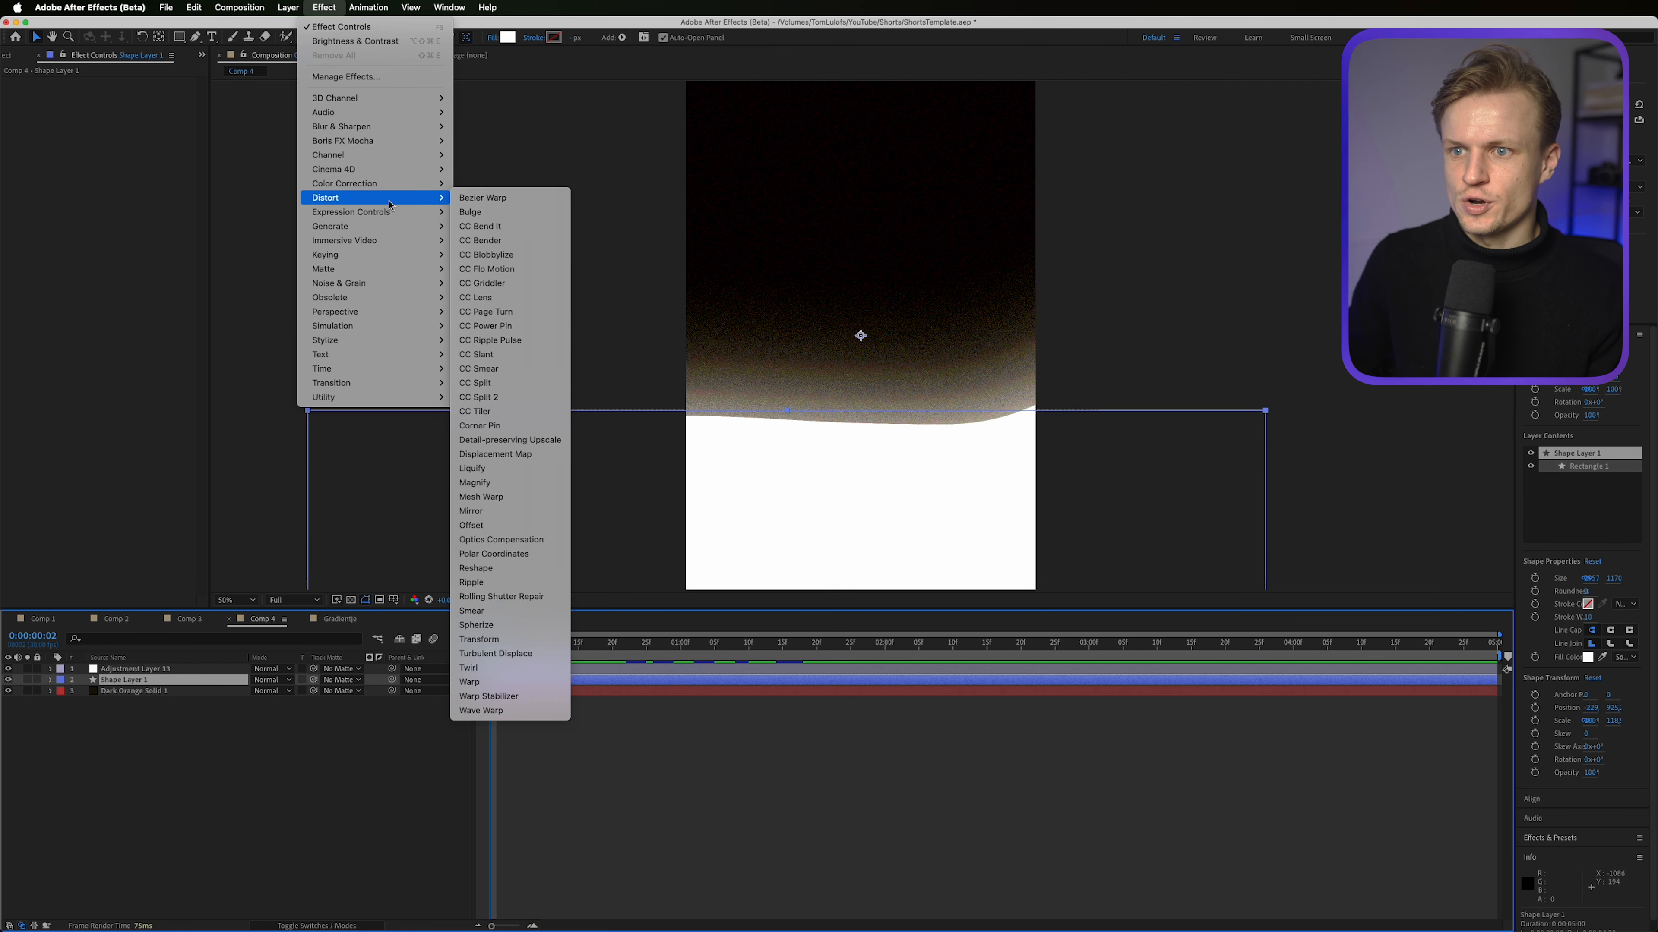
mouse_move(397, 201)
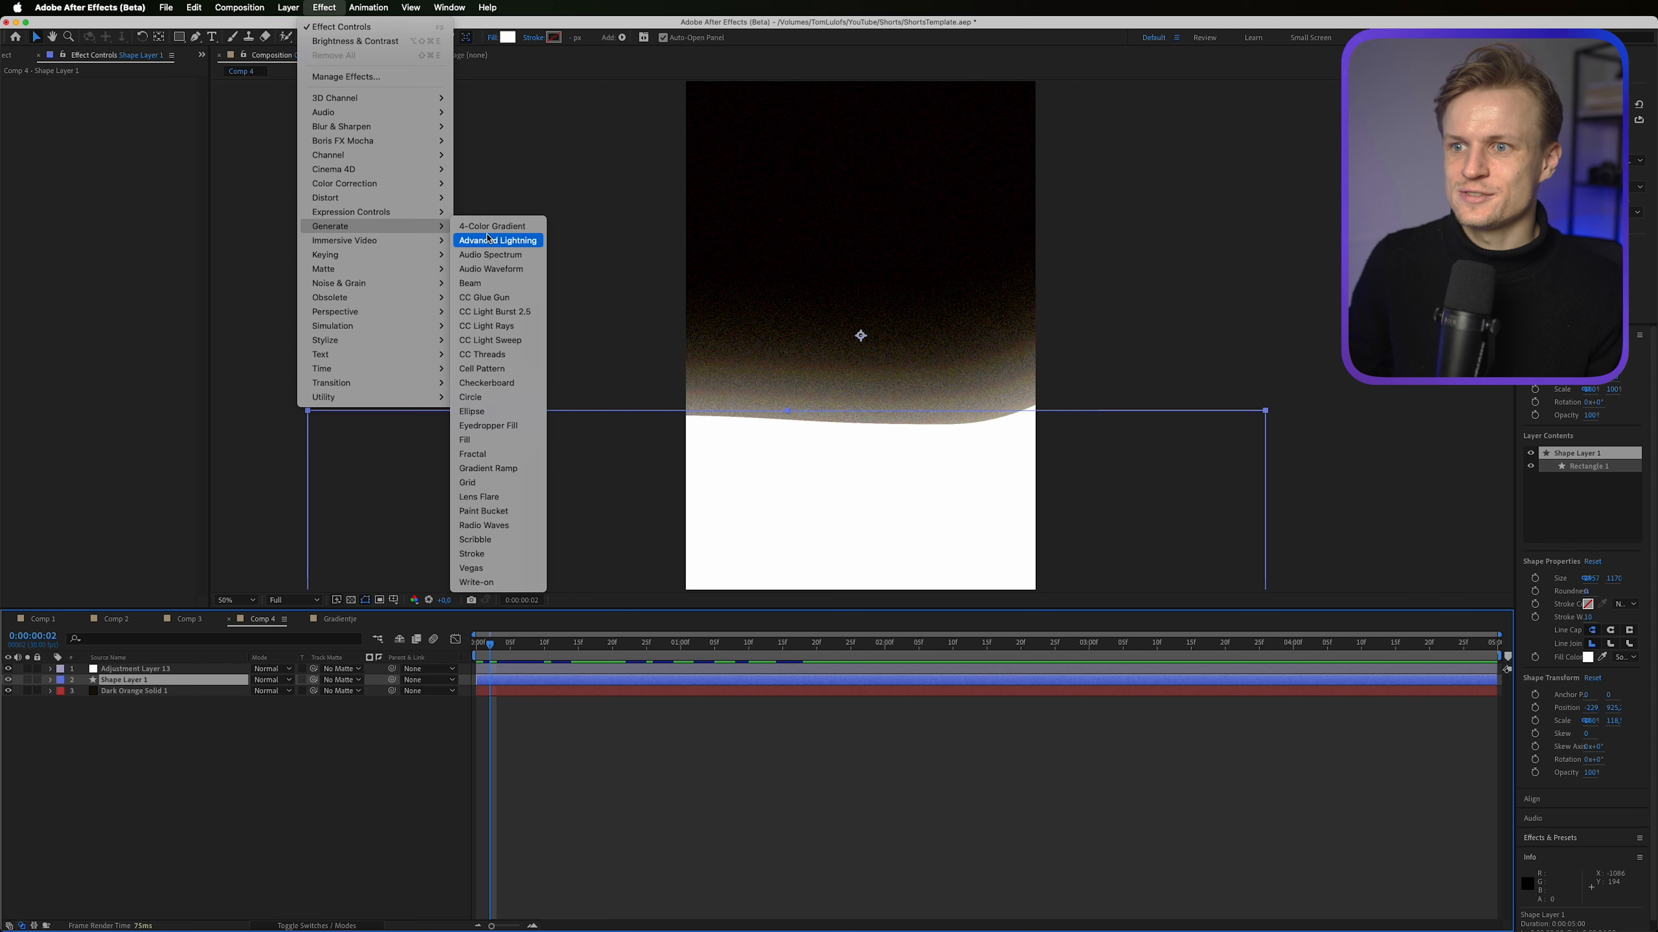
left_click(493, 226)
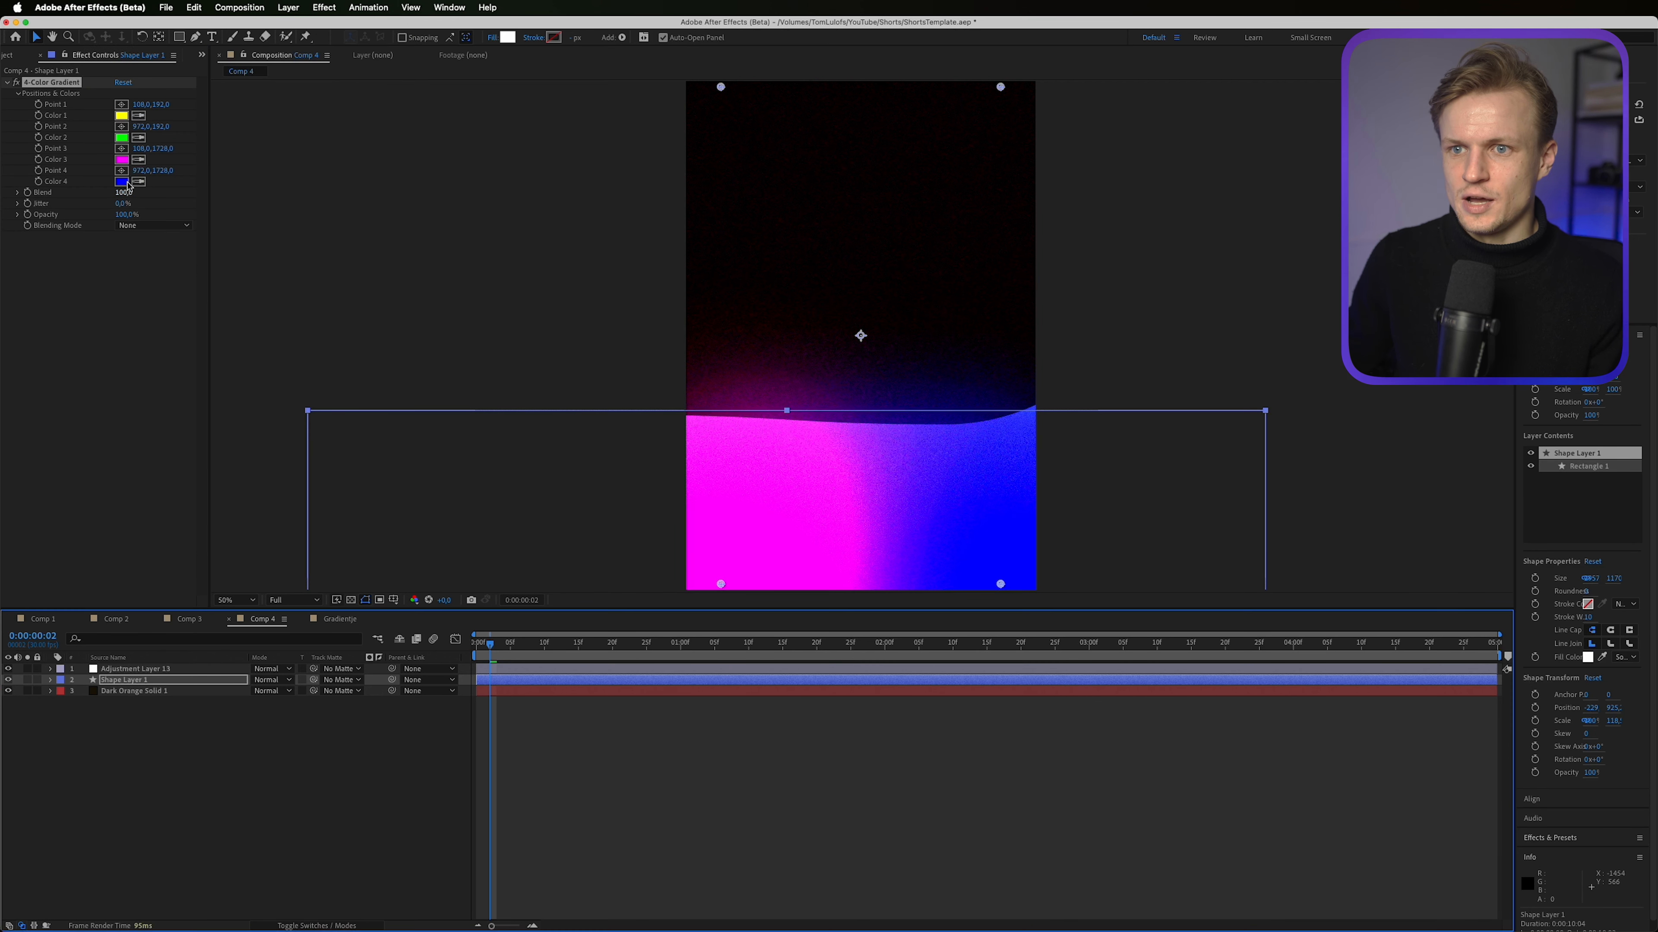
Step: Set the gradient's Color 4 to blue 3838AA and sample matching blues for Colors 1, 2 and 3
left_click(127, 181)
mouse_move(1234, 382)
left_mouse_down()
mouse_move(1251, 410)
mouse_move(1230, 424)
left_mouse_up()
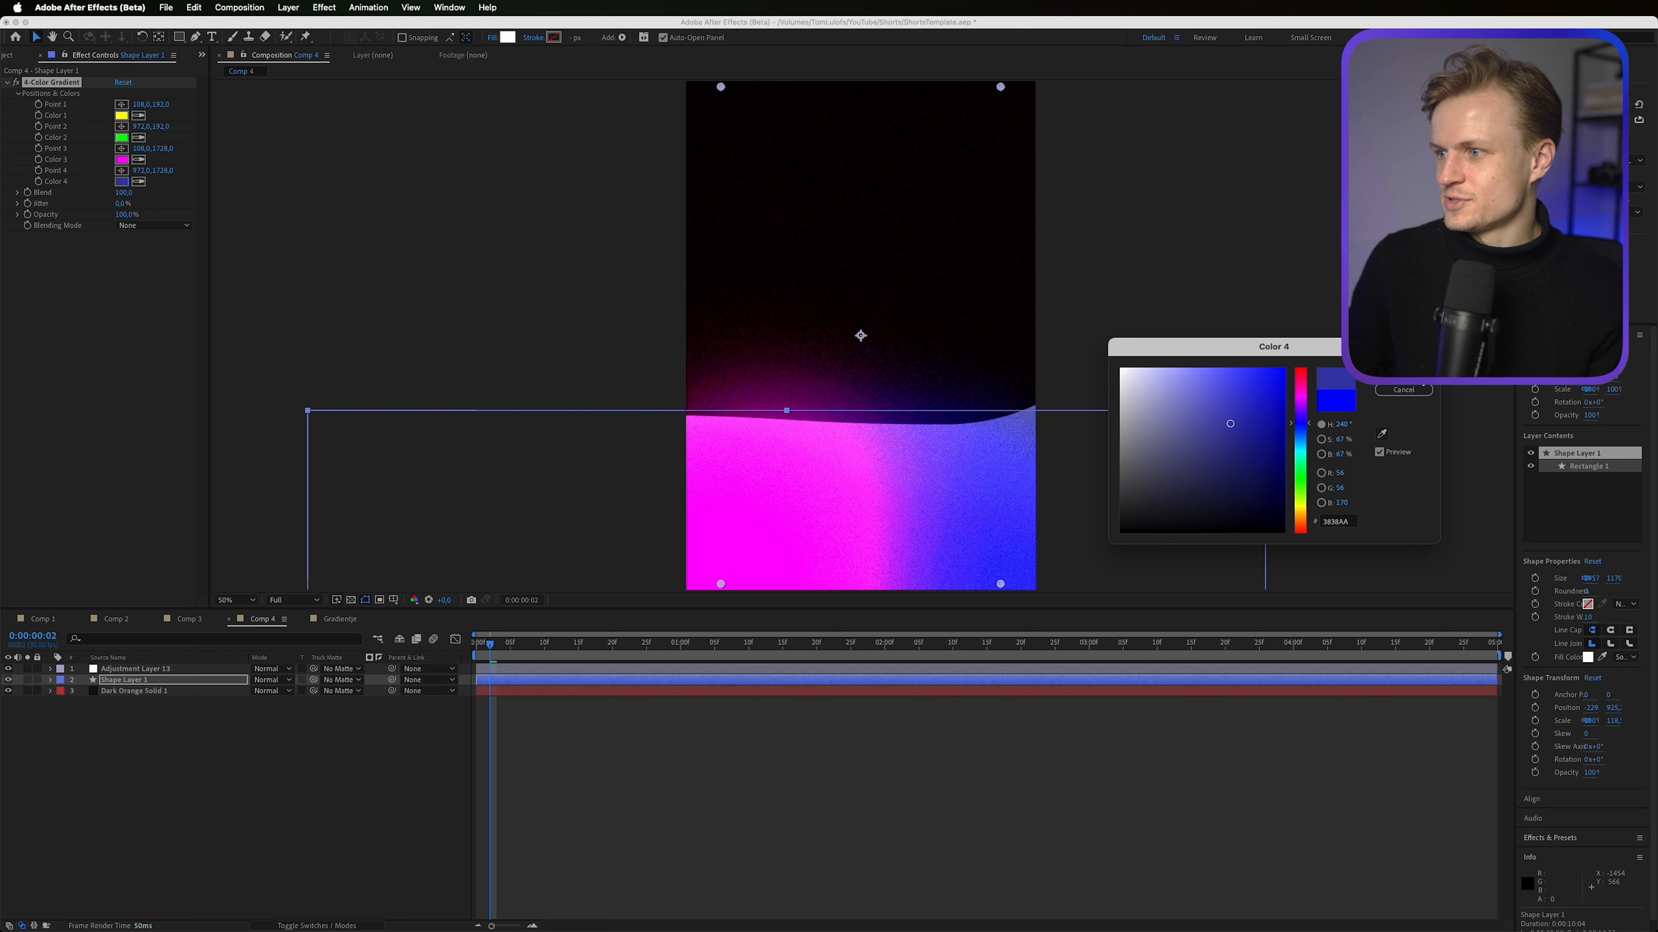
key("Return")
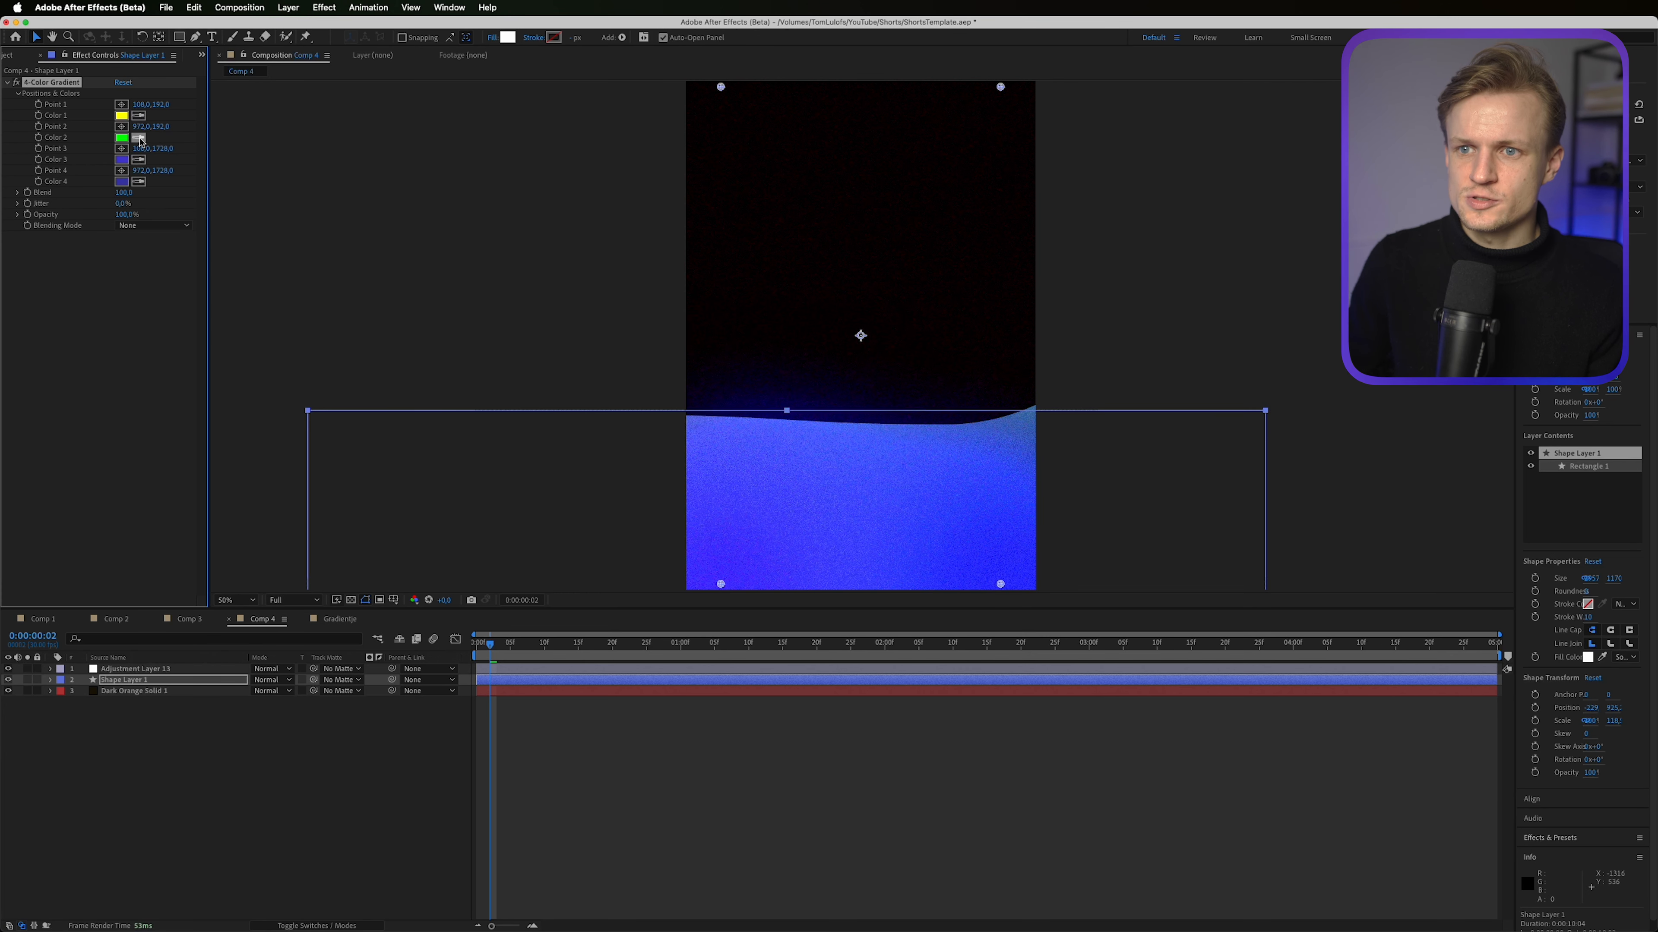
left_click(139, 139)
left_click(123, 160)
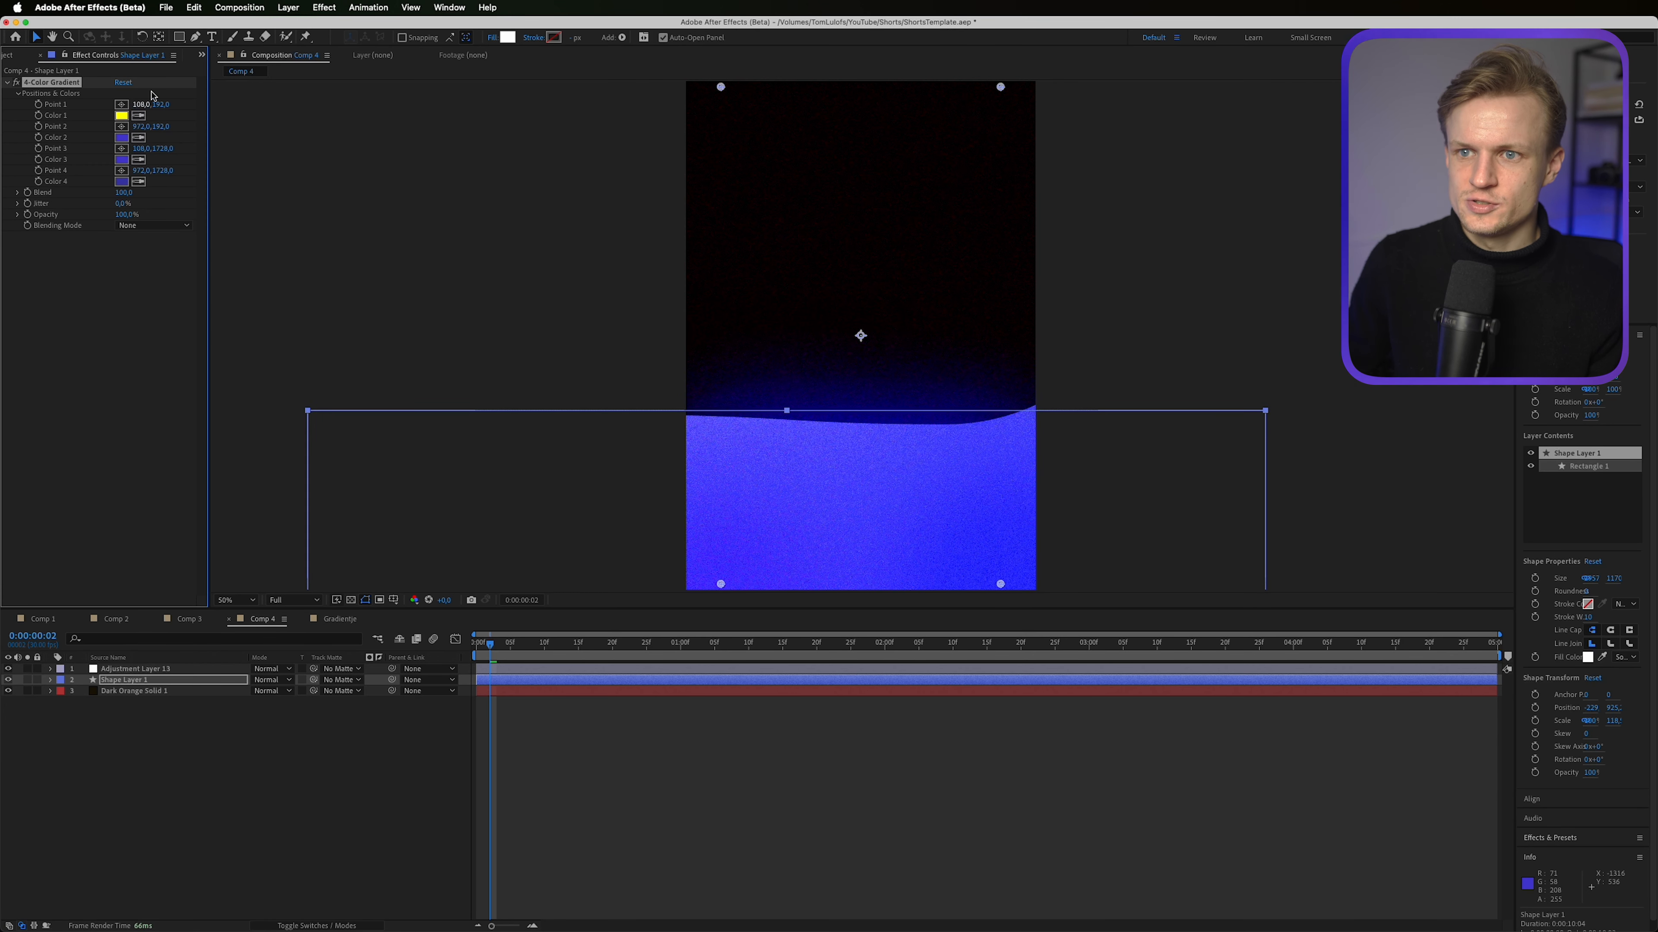
left_click(123, 182)
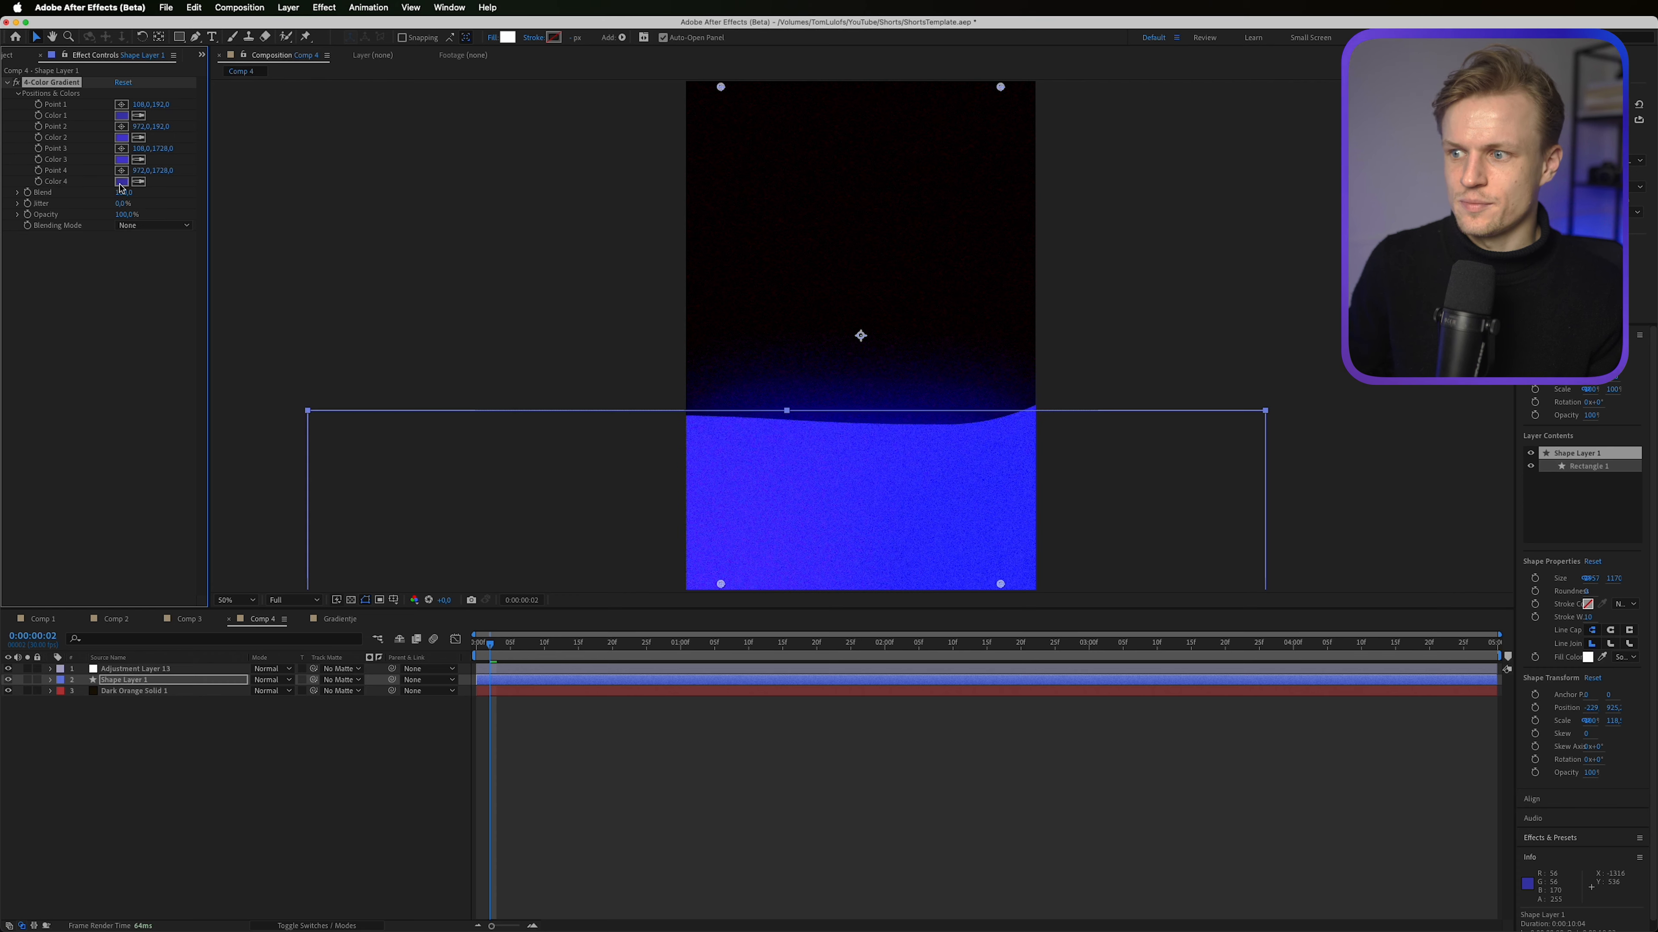
scroll(870, 399, "up", 1)
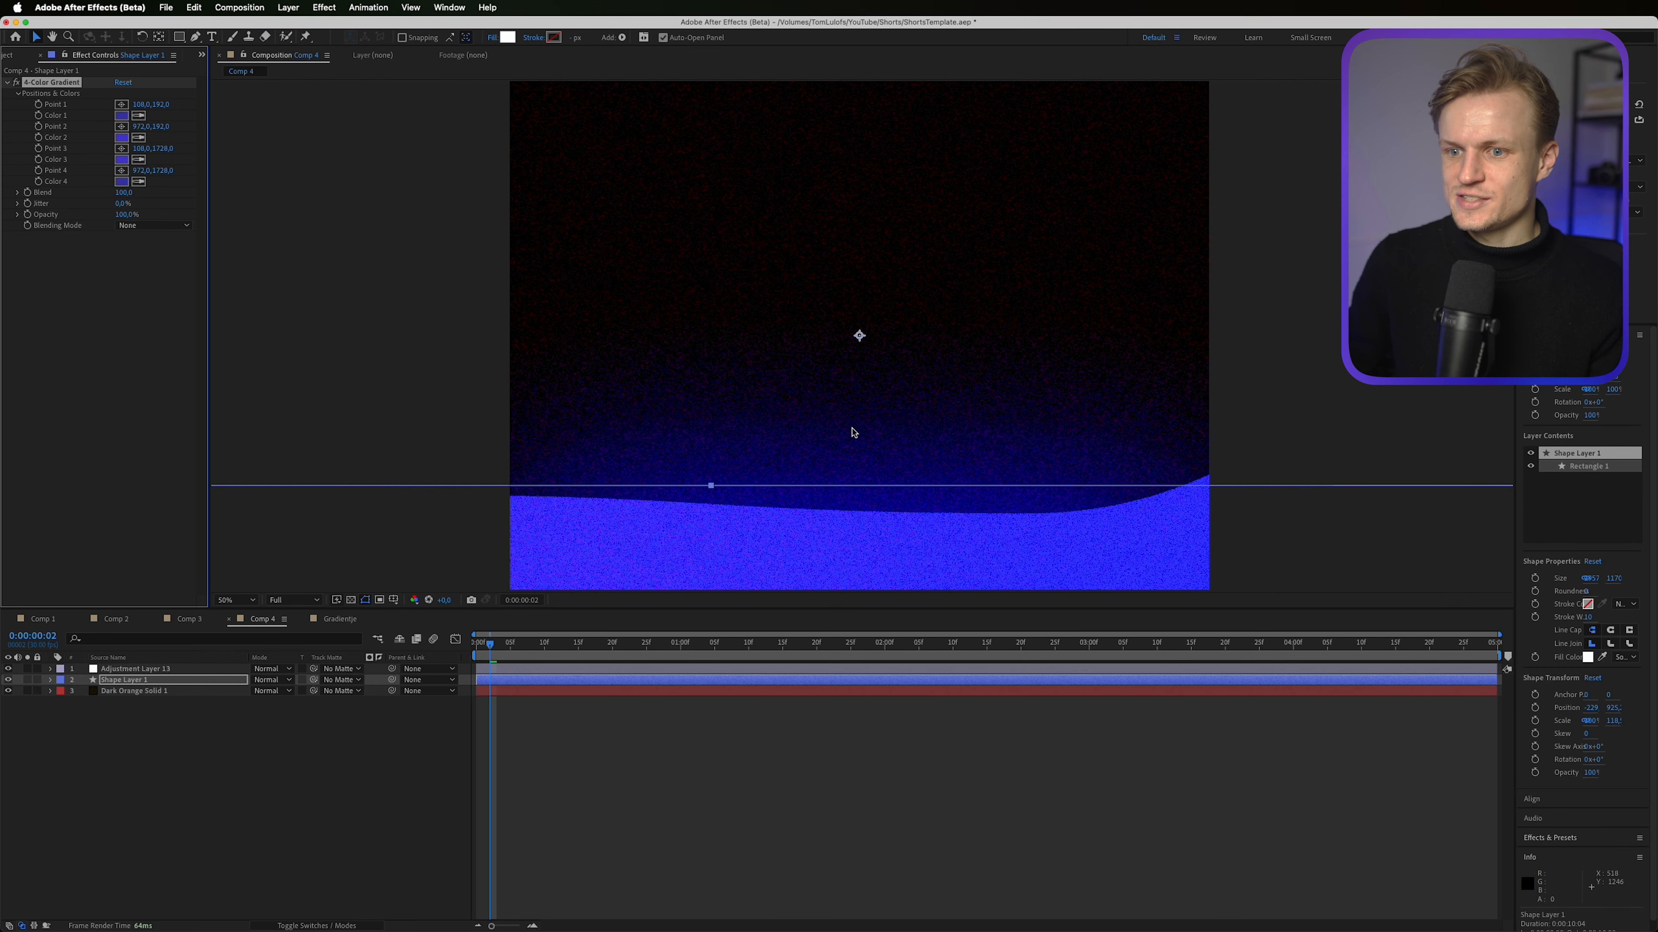
scroll(851, 432, "down", 1)
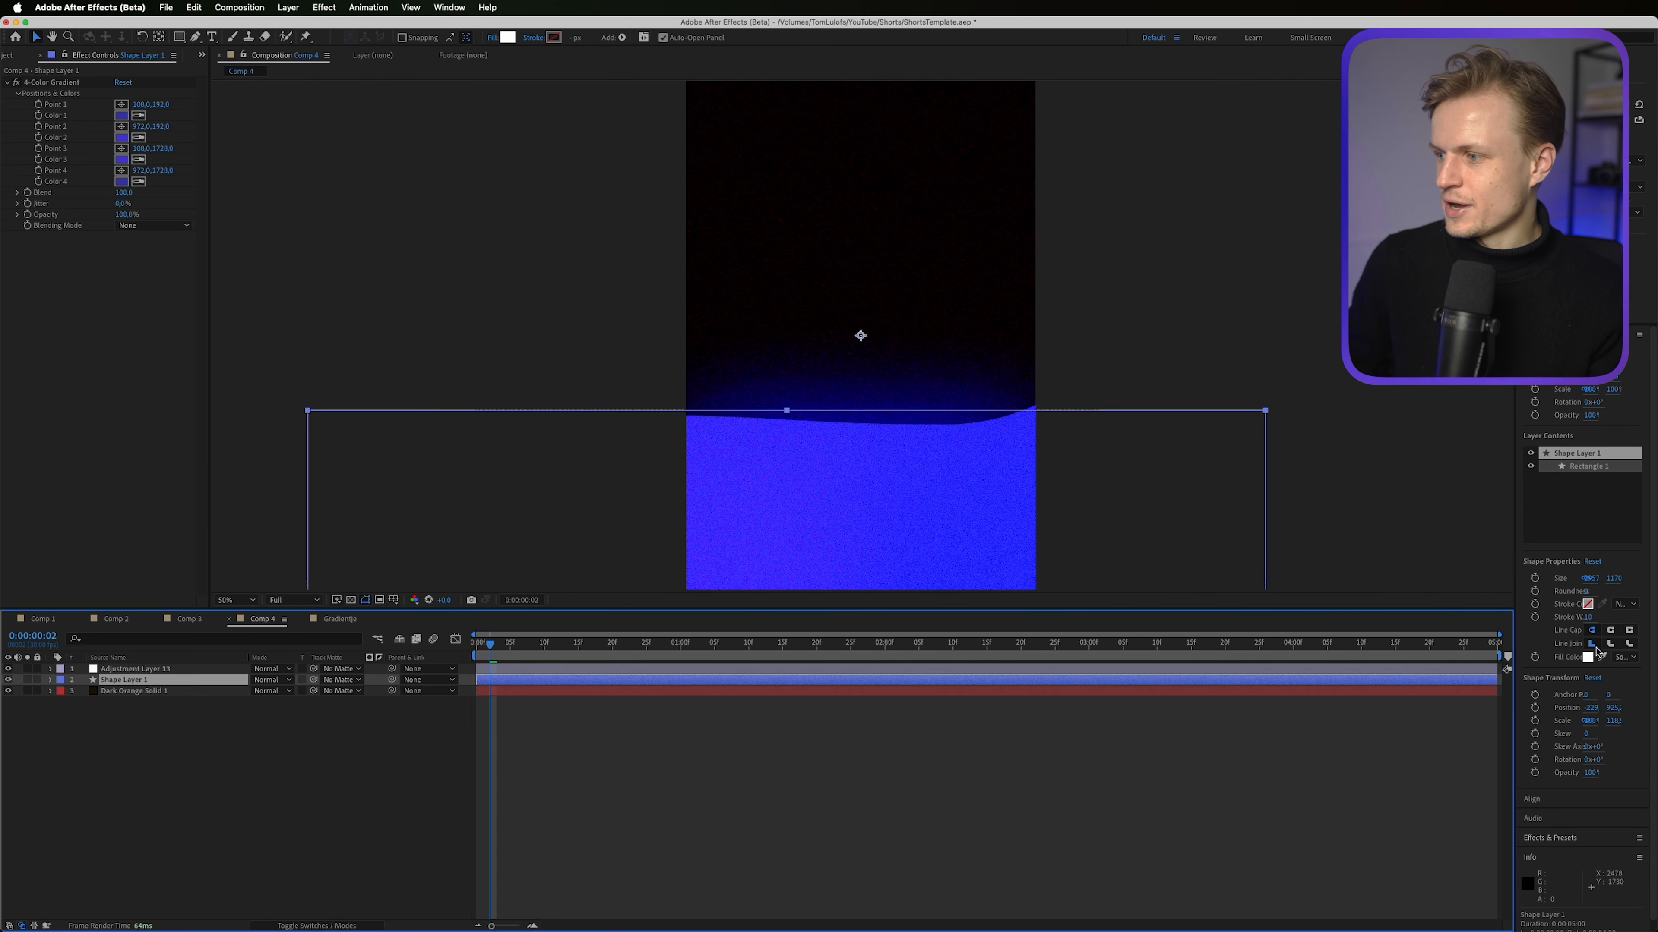
Step: Apply the Gaussian Blur effect to the shape layer and try out its Blurriness
left_click(151, 55)
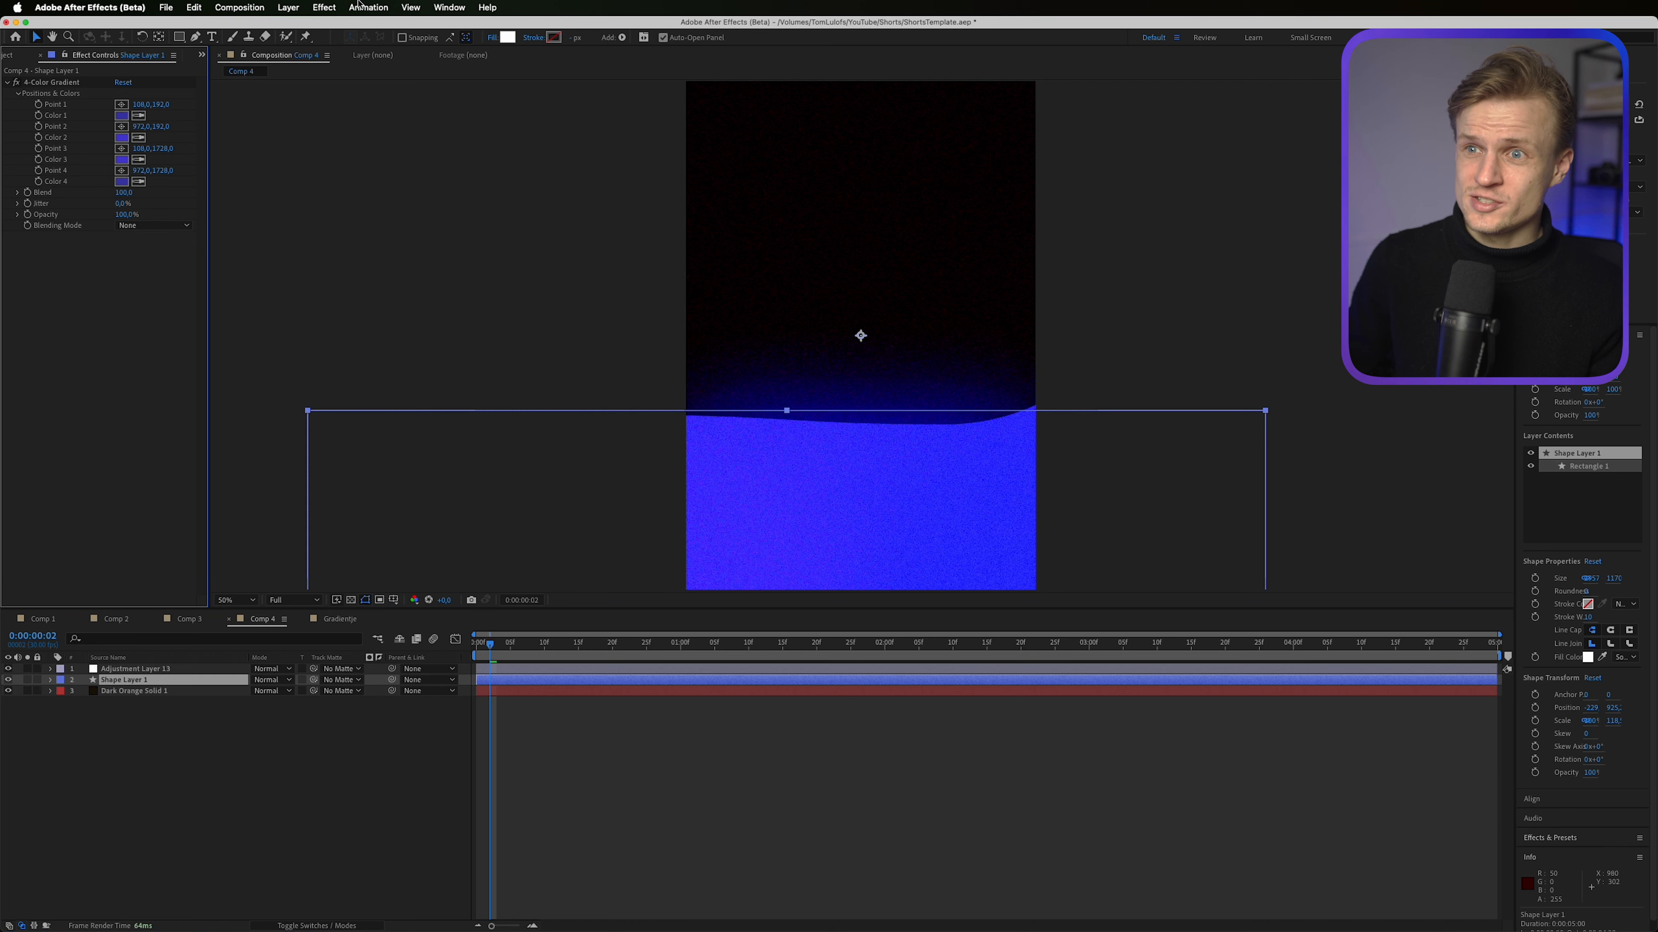
left_click(326, 7)
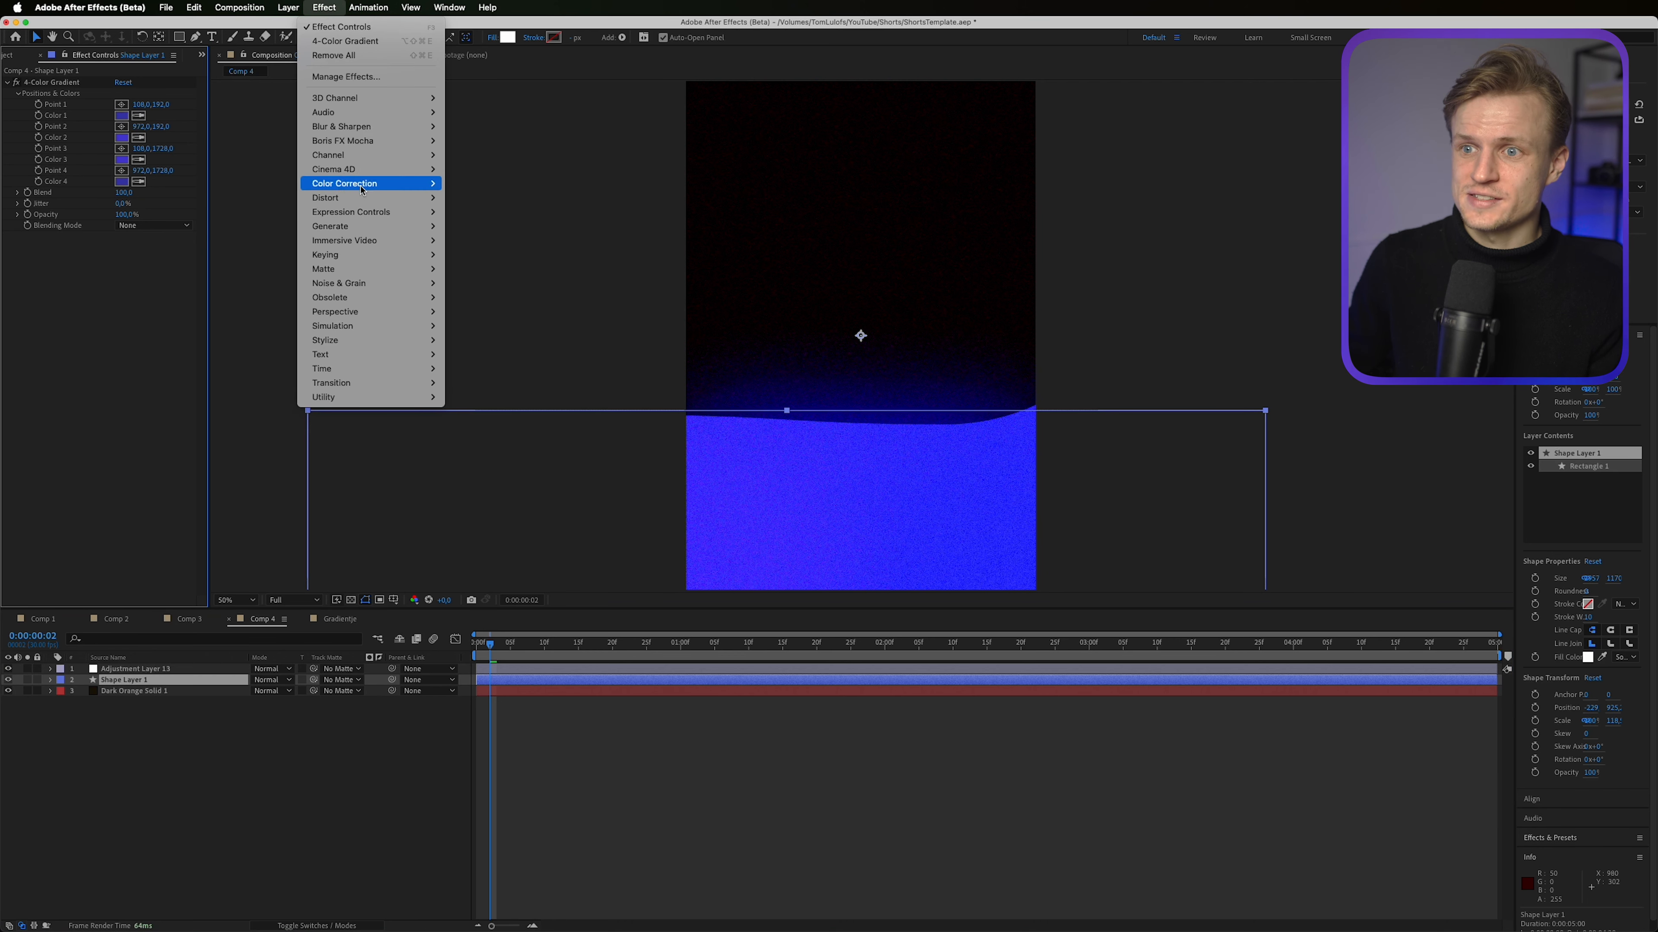
mouse_move(366, 126)
left_click(484, 284)
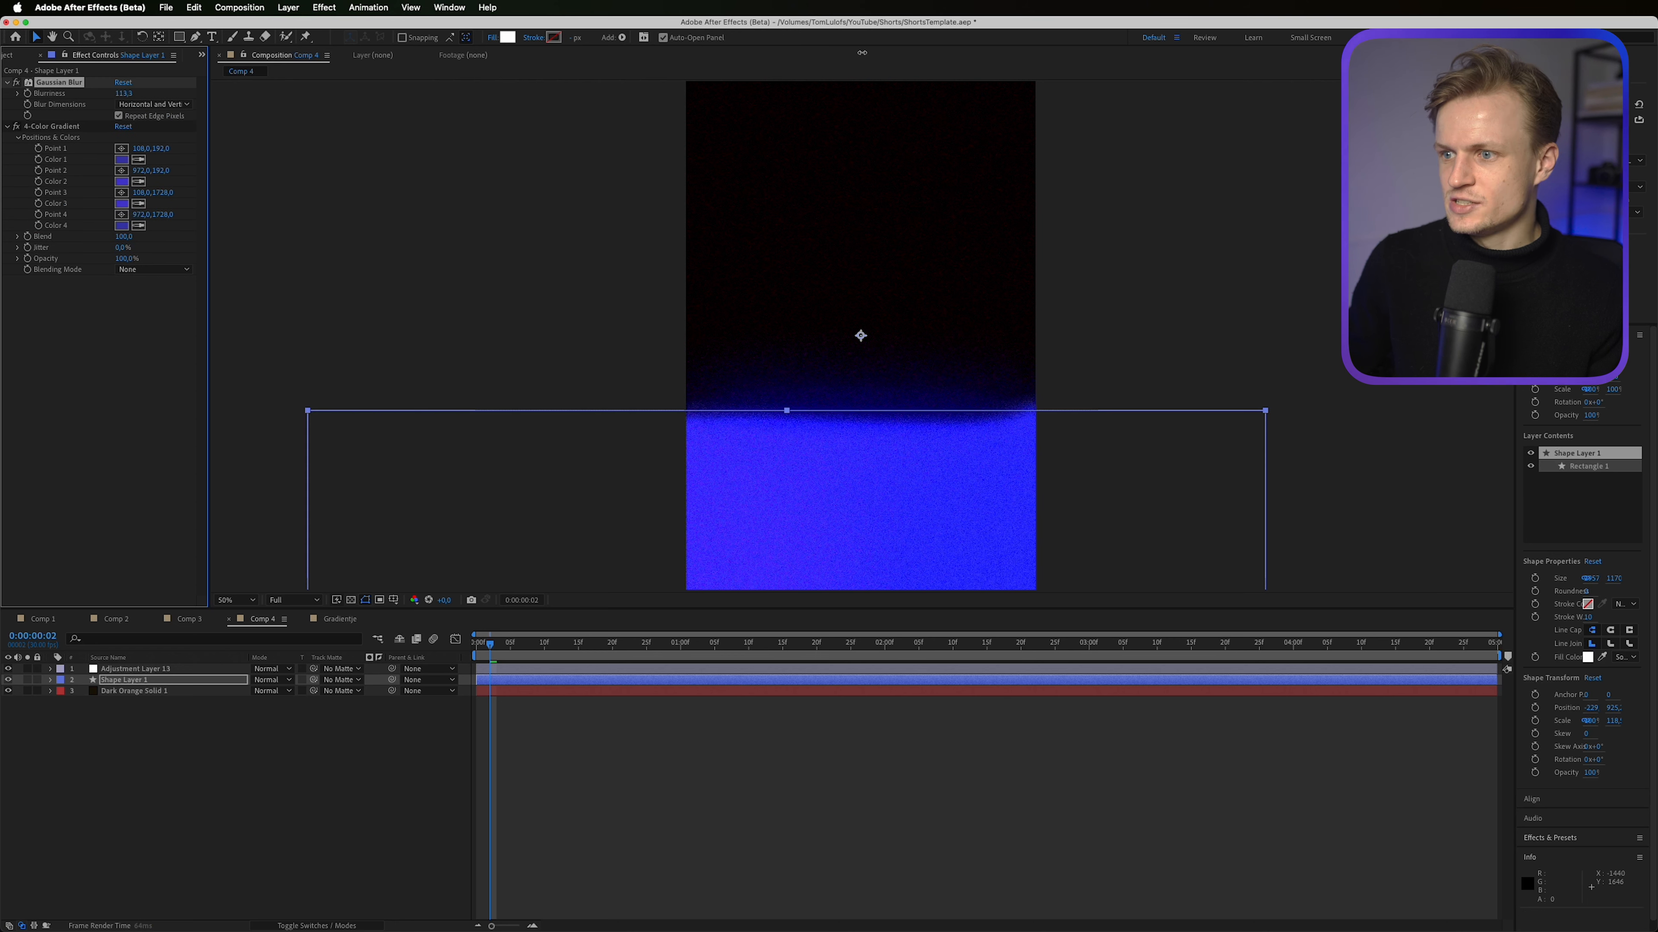
left_click_drag(1309, 69, 82, 130)
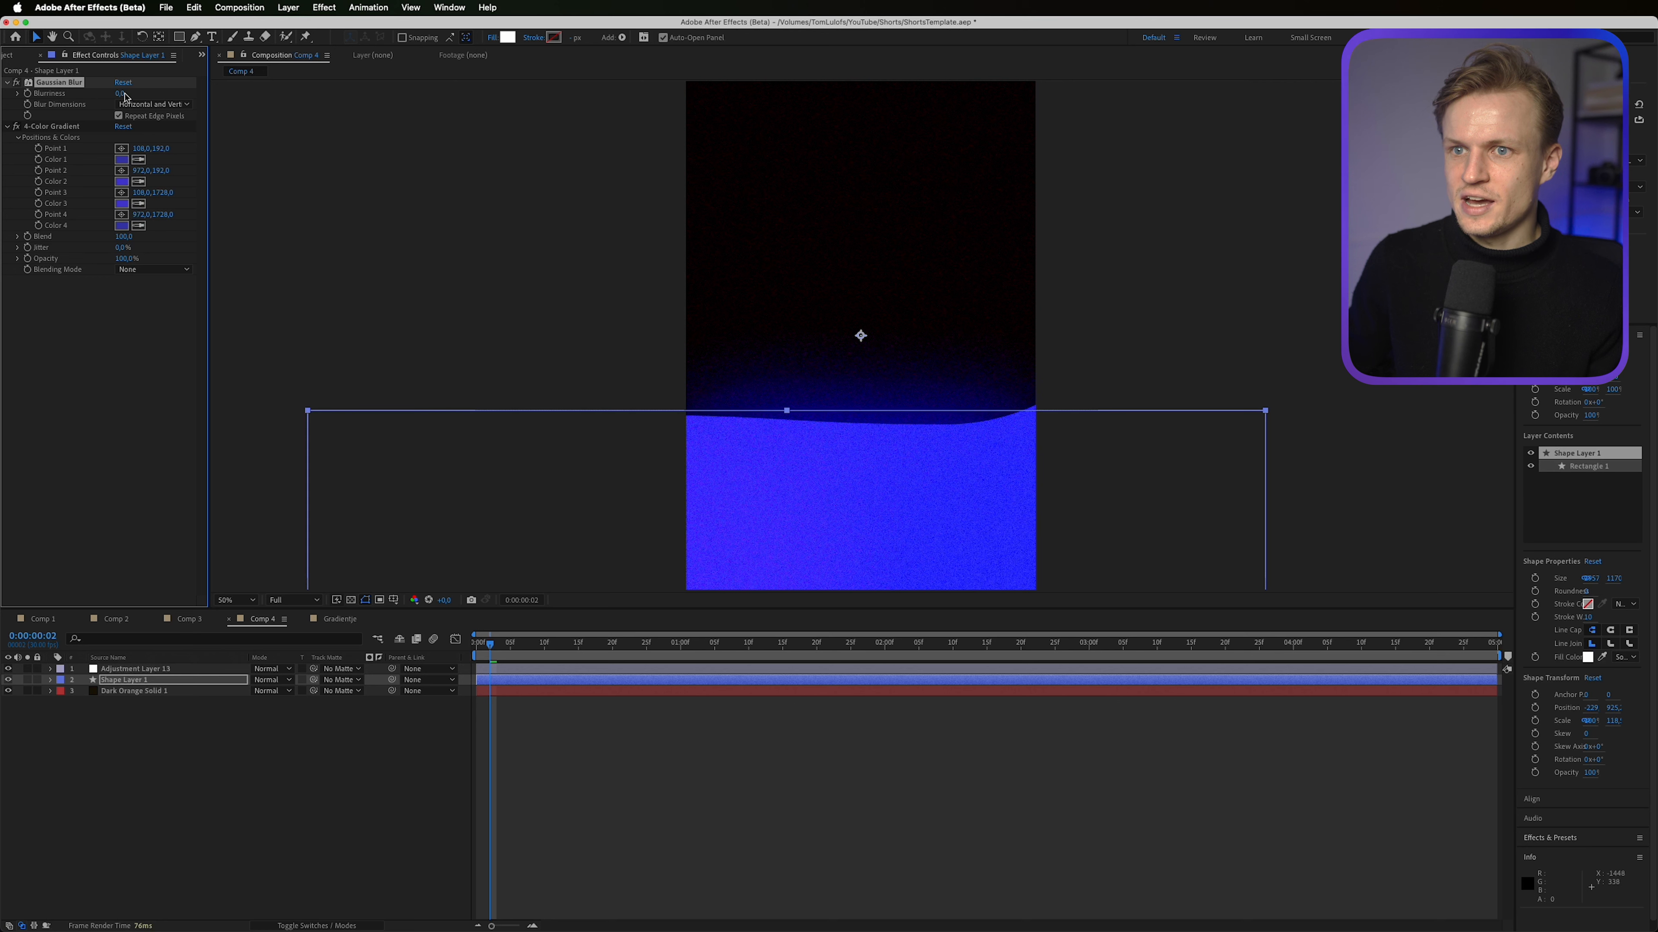
Step: Set the Gaussian Blur's Blurriness to 400, and raise it to 600 for a softer edge
left_click(118, 95)
type("400")
key("Return")
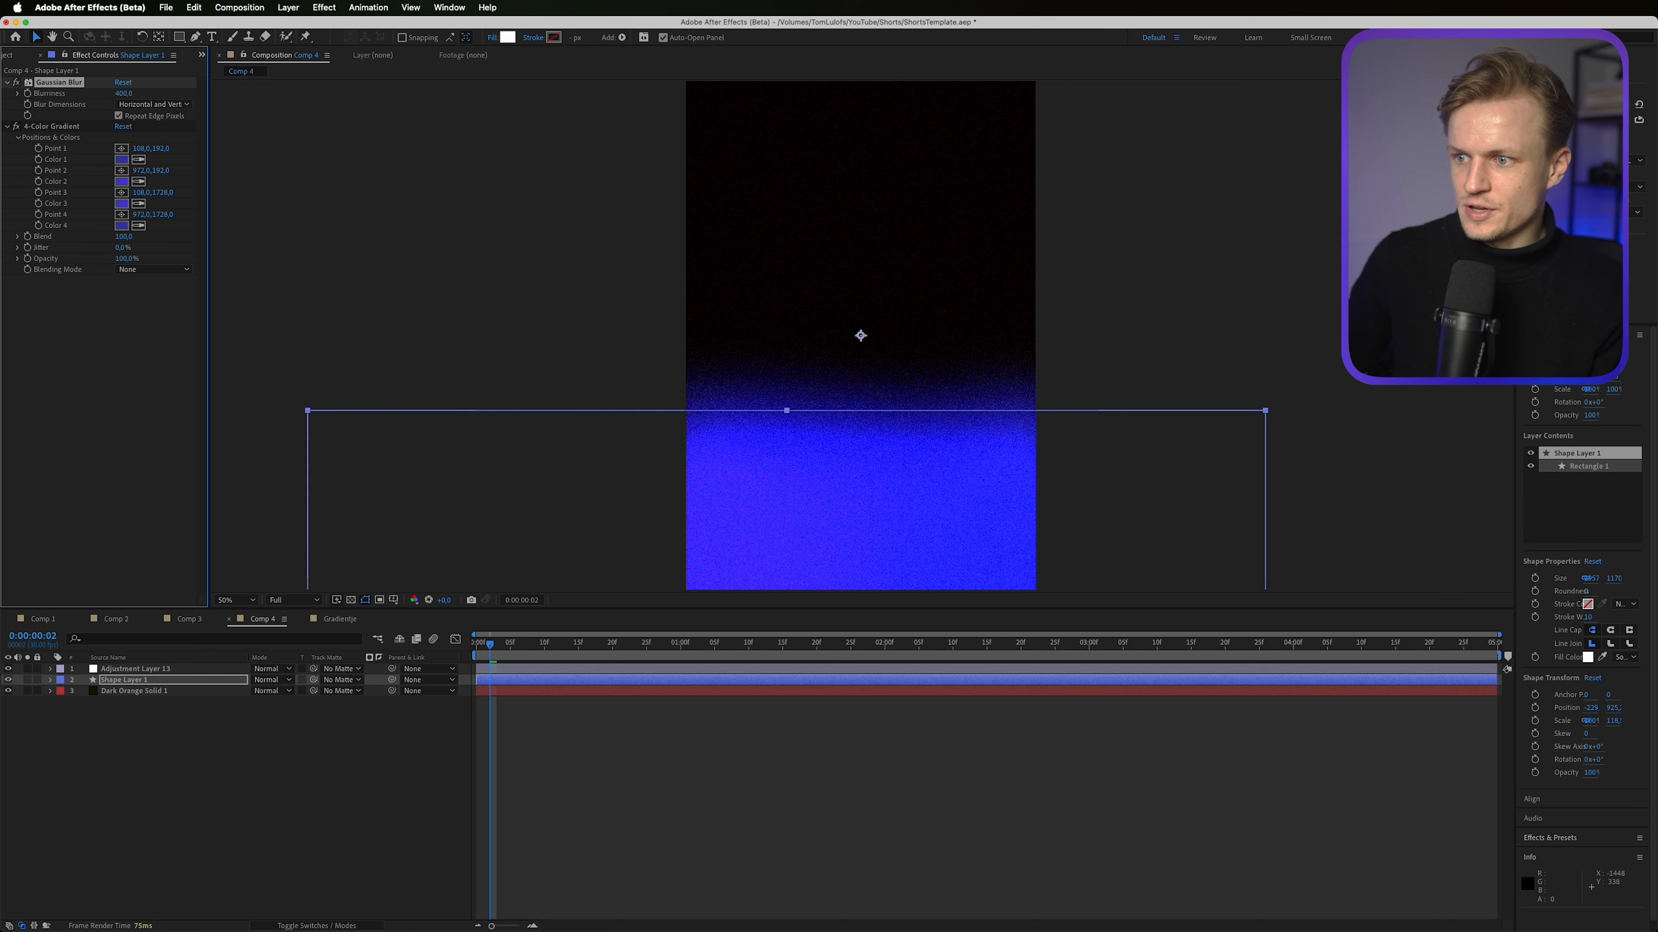
type("600")
key("Return")
left_click(130, 435)
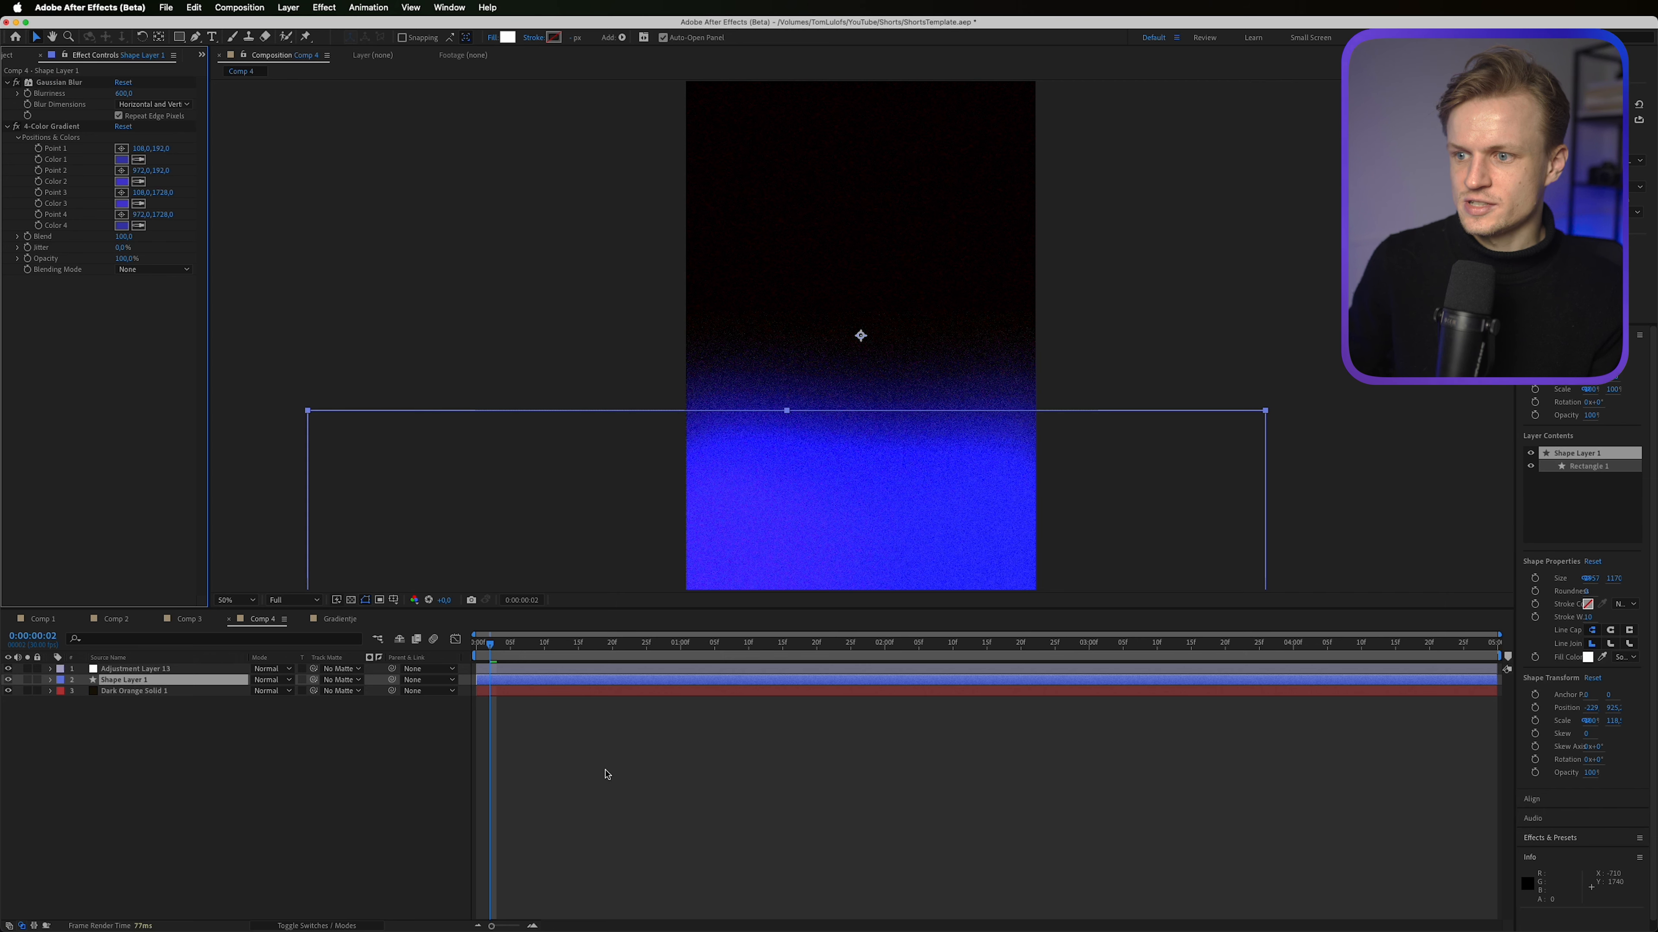
Step: Turn off Repeat Edge Pixels for the Gaussian Blur and preview the blurred gradient's motion
left_click(606, 774)
left_click_drag(490, 643, 755, 645)
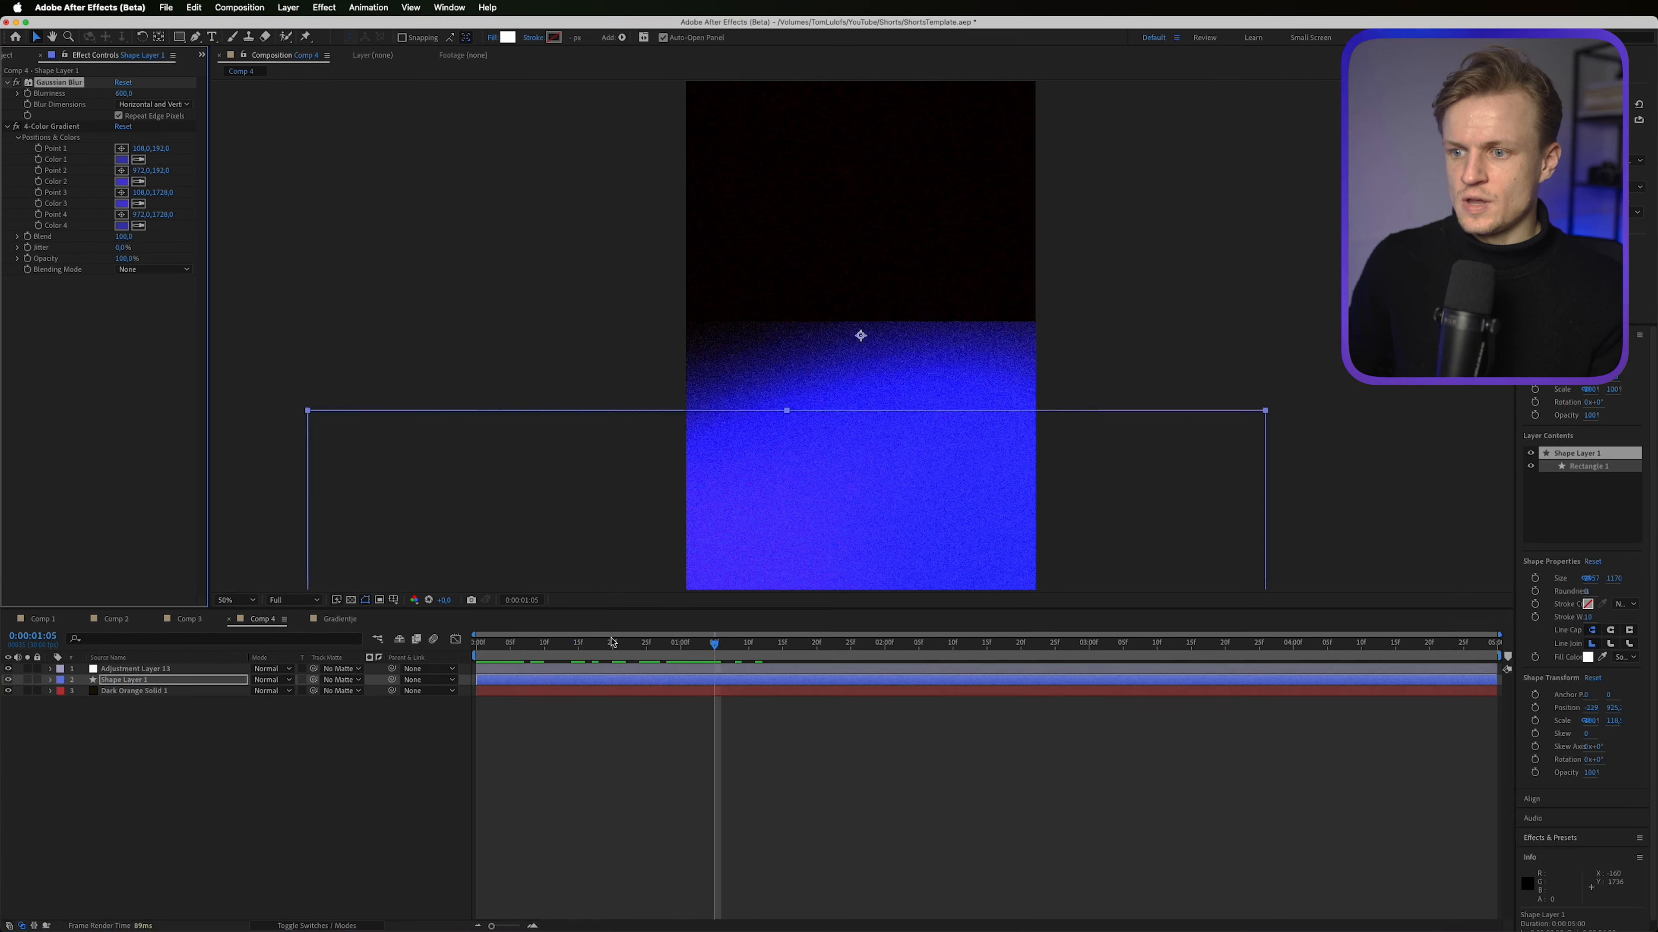
mouse_move(718, 645)
left_mouse_down()
mouse_move(496, 643)
mouse_move(722, 644)
left_mouse_up()
key("period")
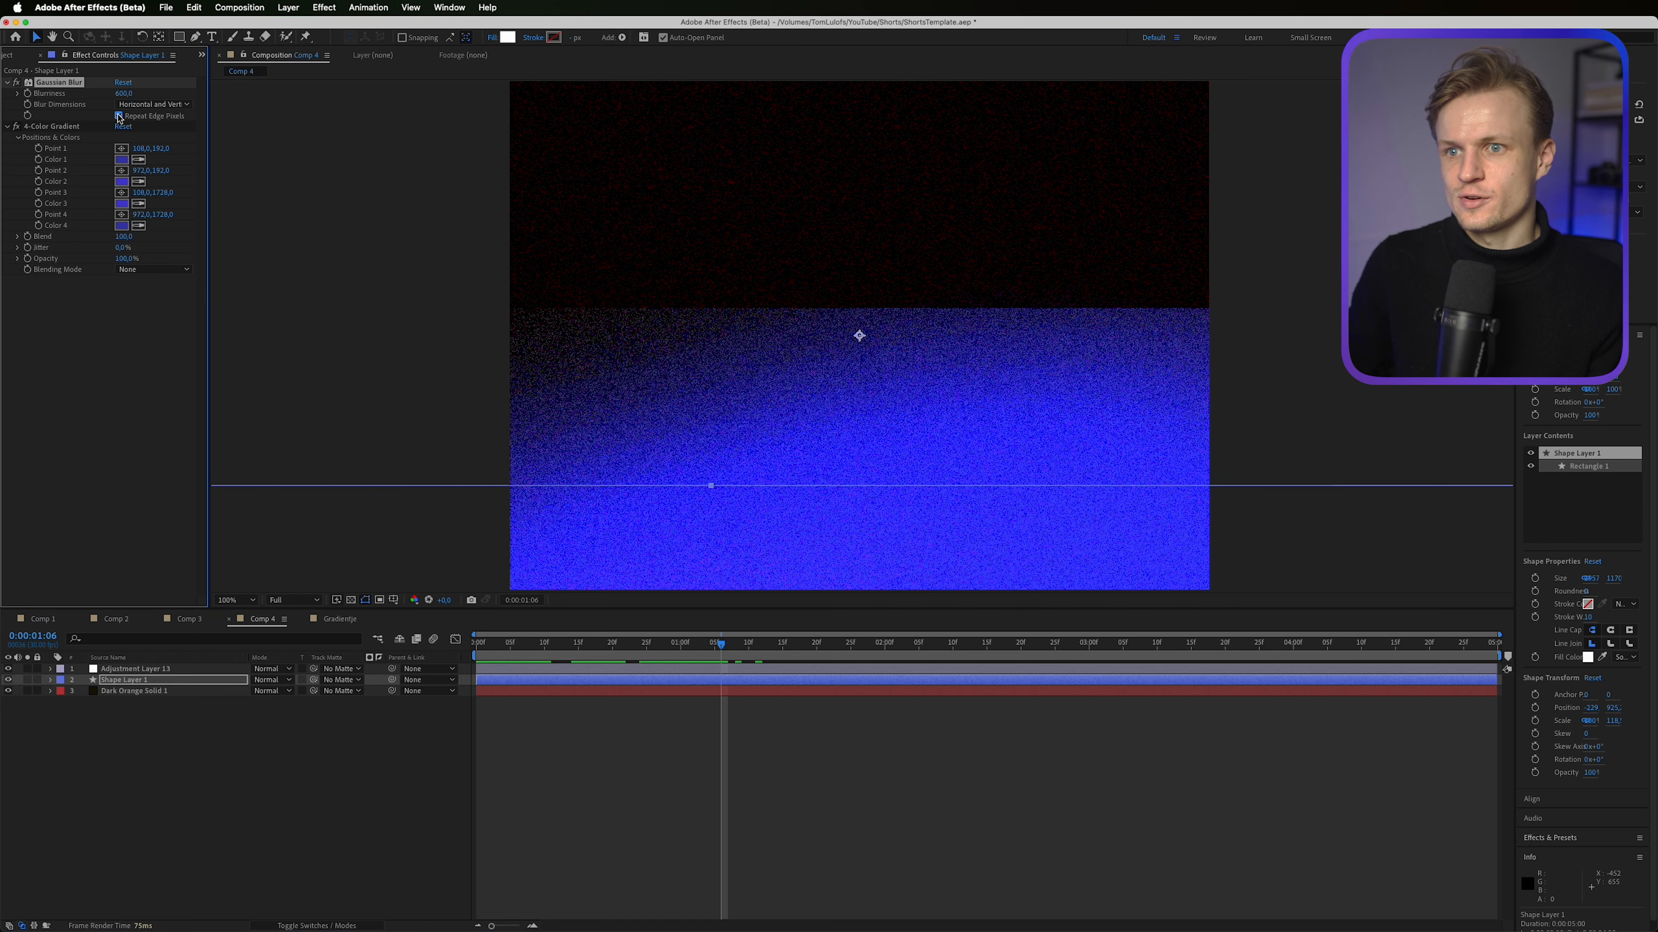
left_click(119, 115)
key("comma")
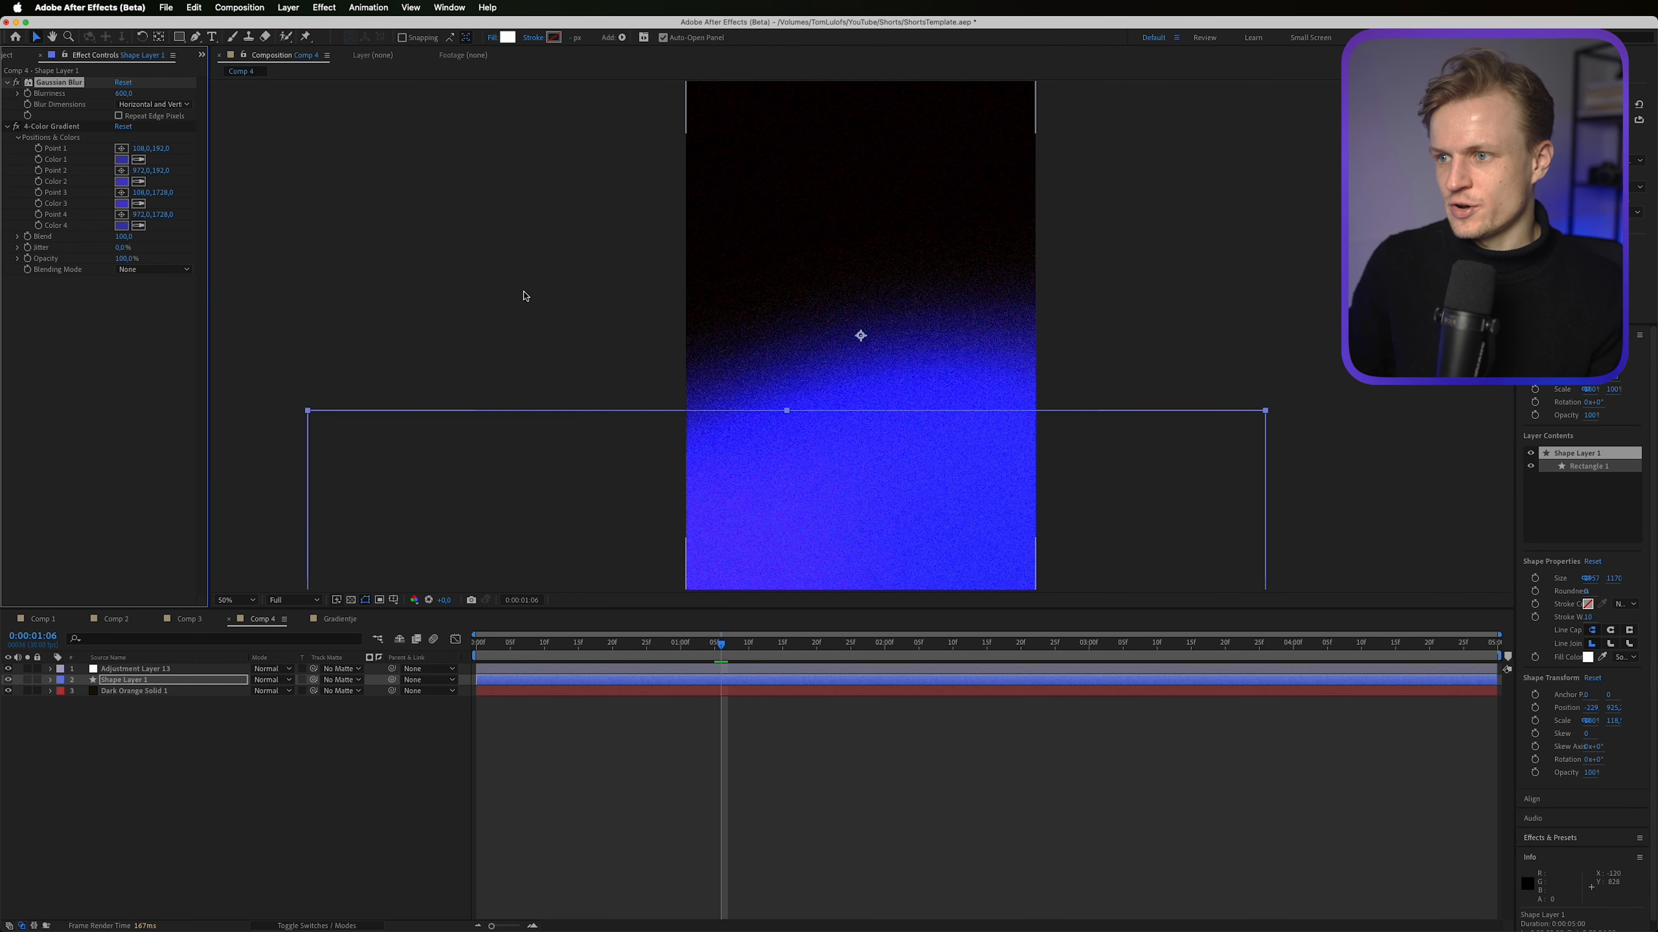
key("space")
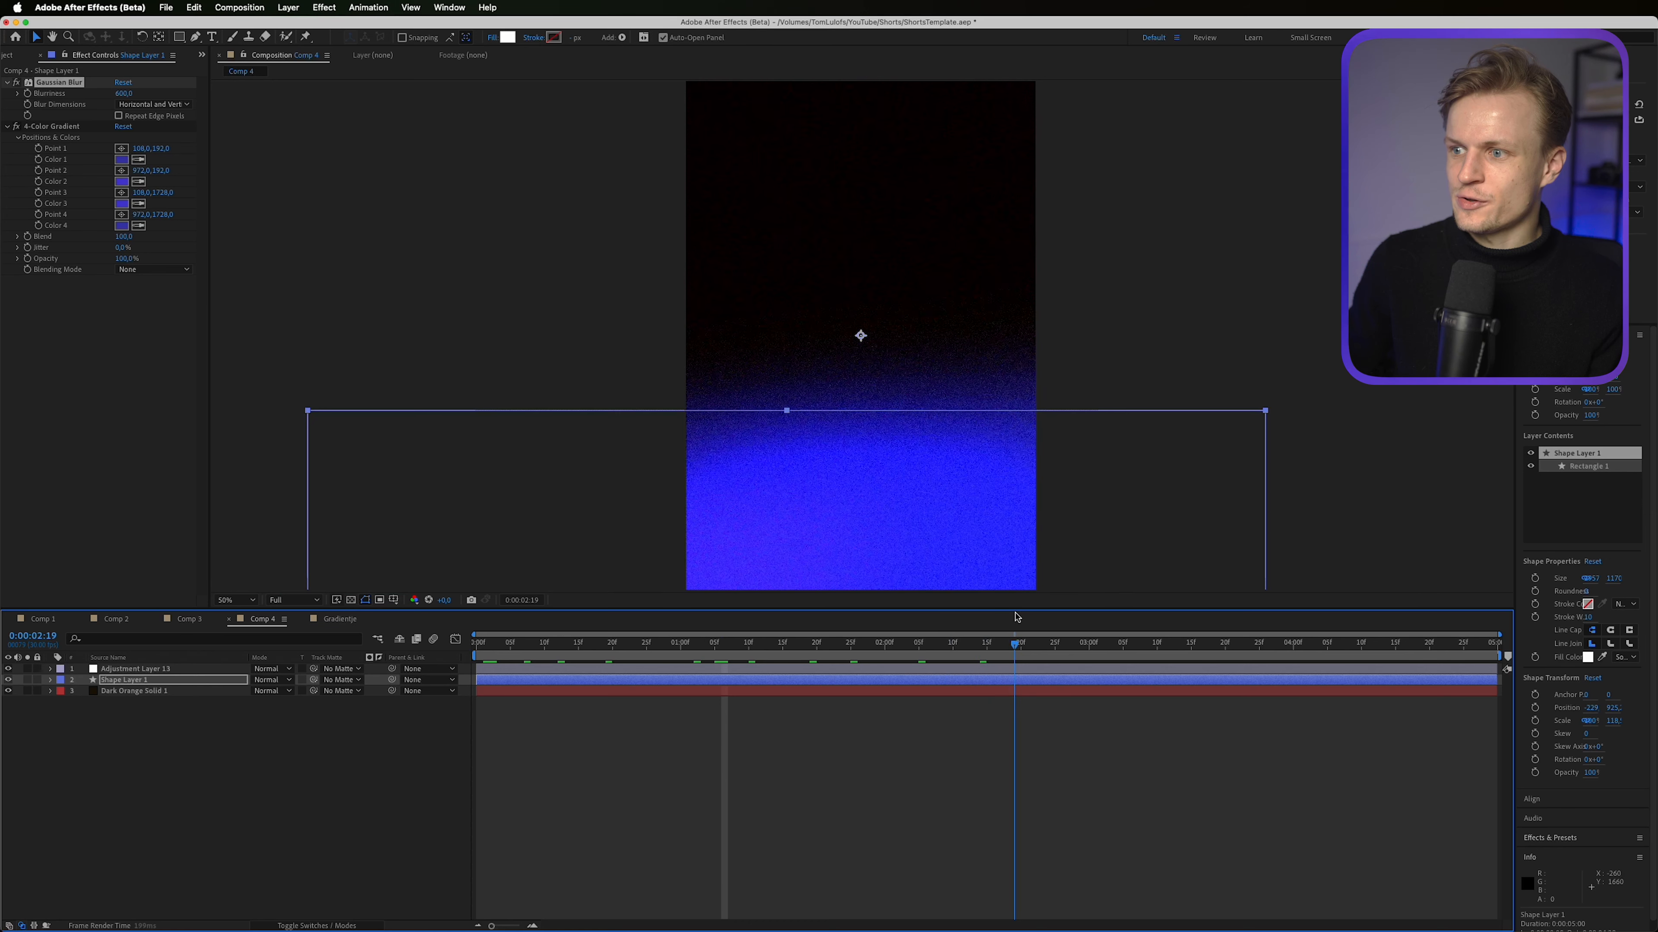
key("space")
key("comma")
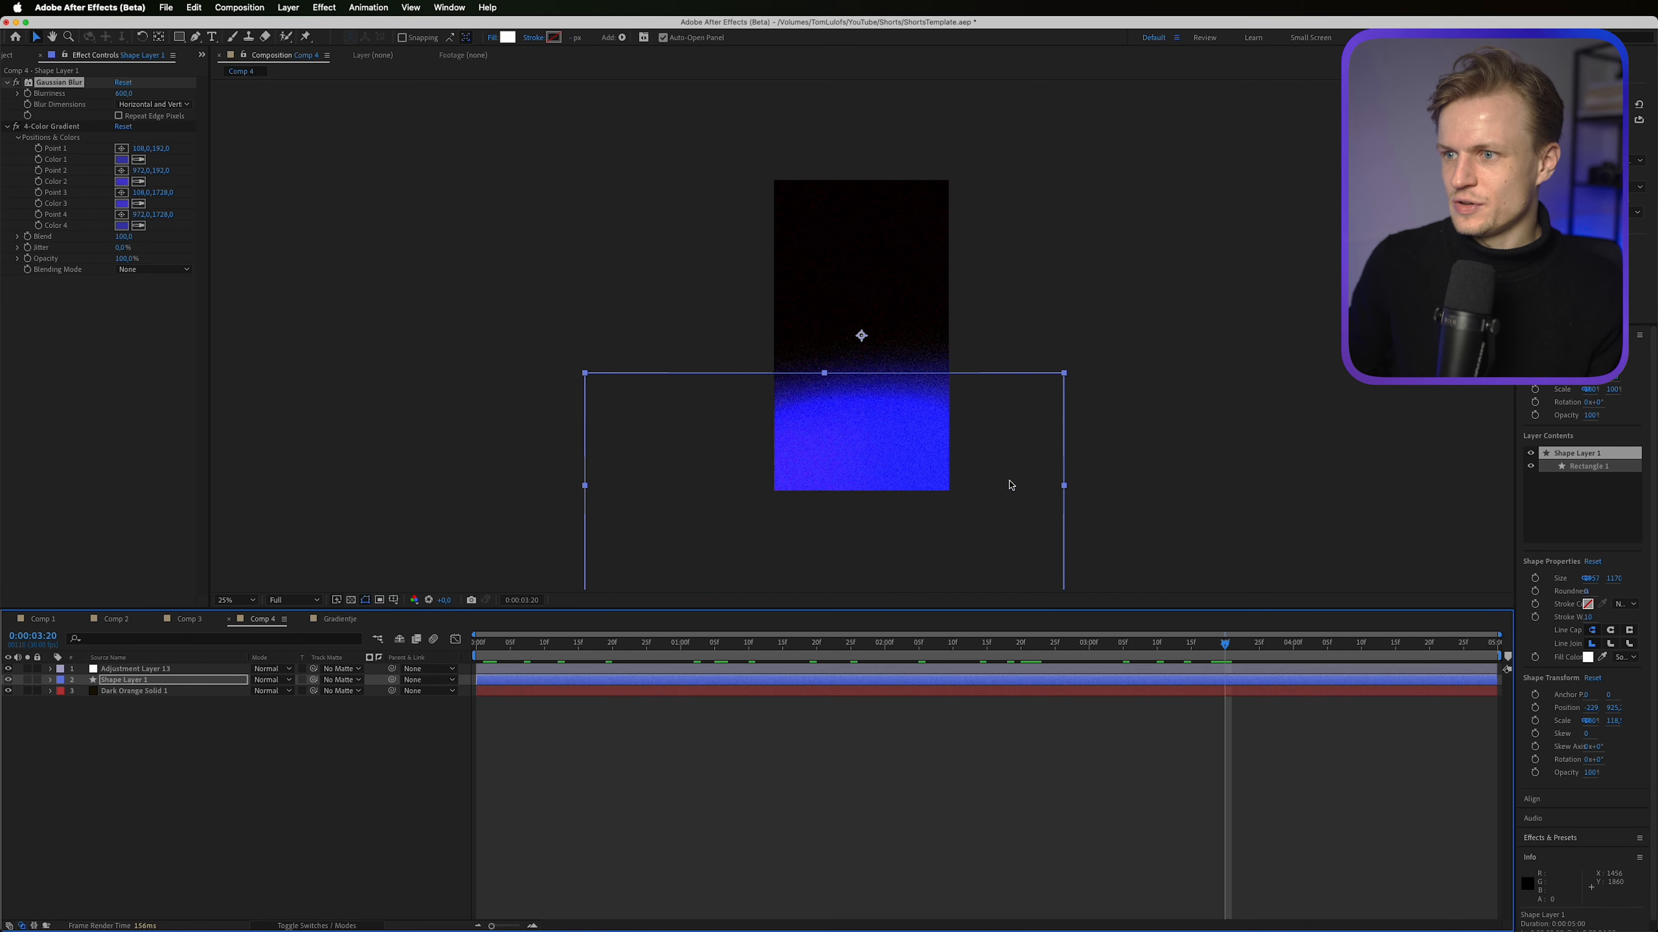
left_click(1287, 644)
Step: Open the background solid's settings and sample the gradient's bright blue as its colour
left_click(138, 692)
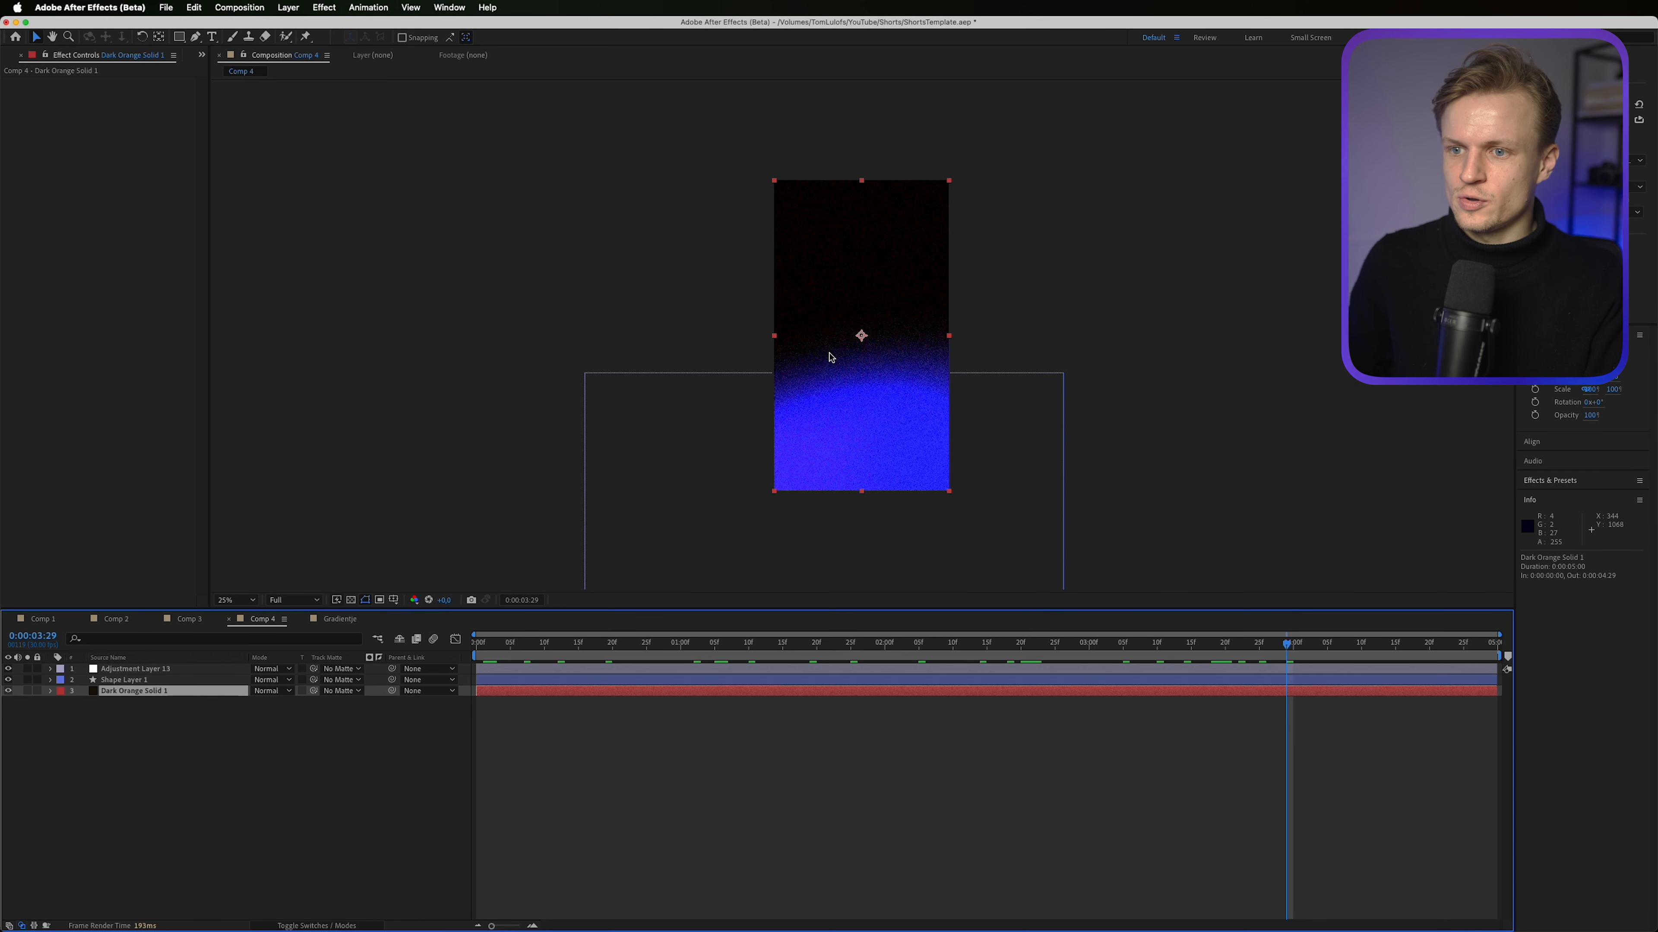
key("super+shift+y")
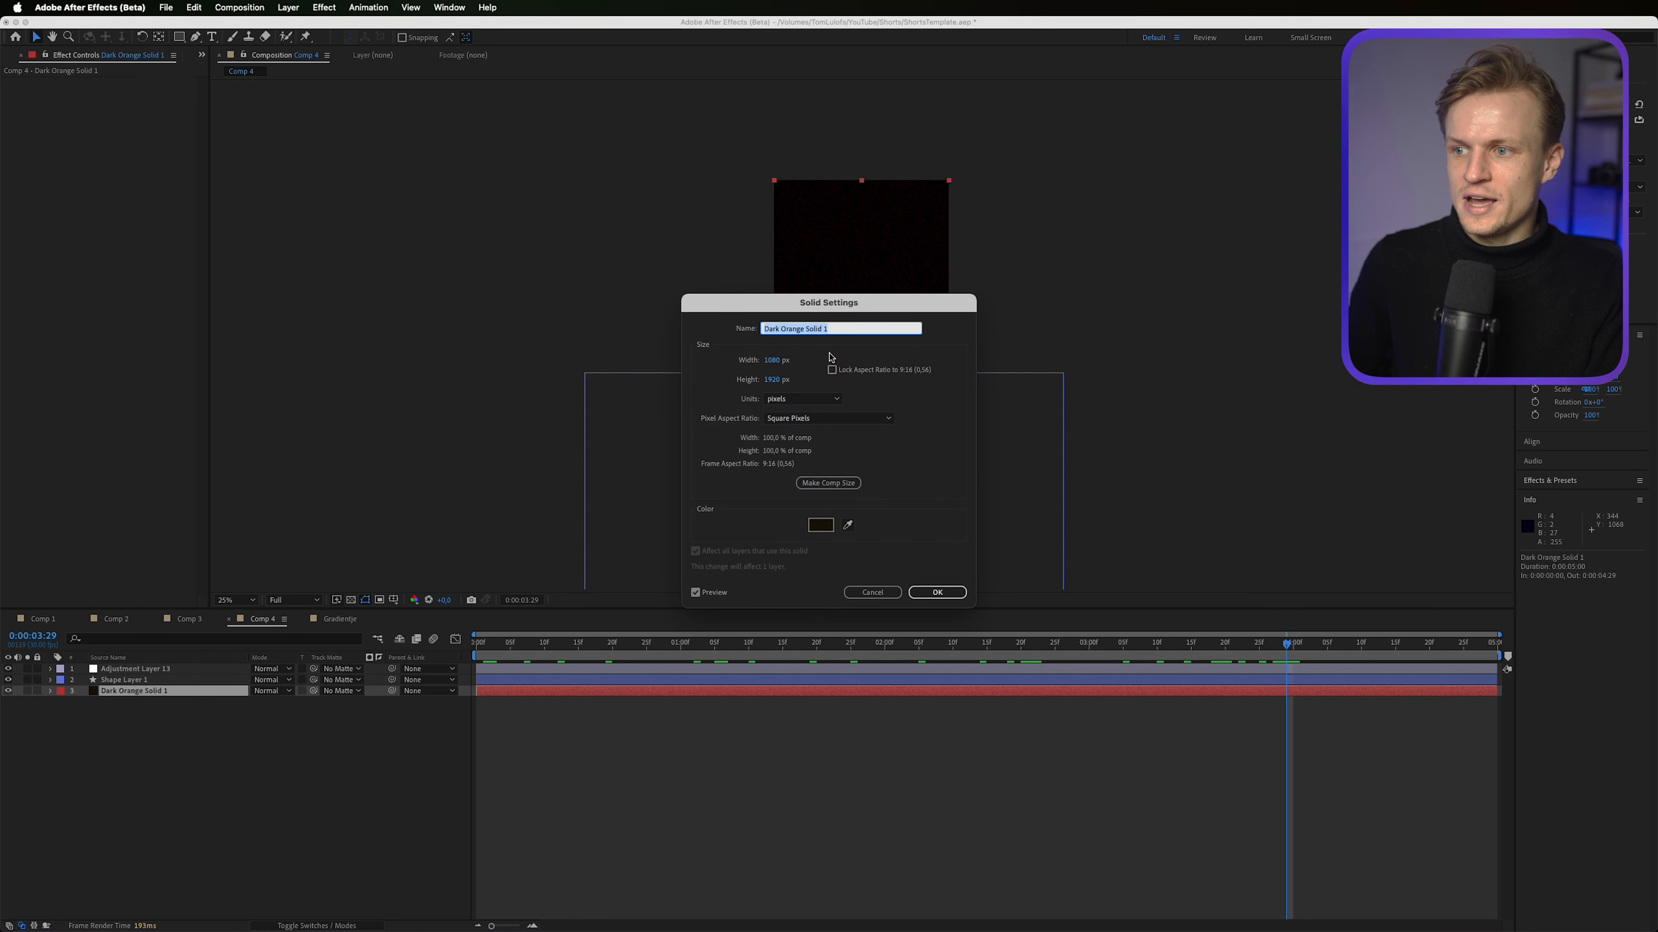
left_click_drag(896, 525, 450, 532)
left_click(401, 533)
left_click(898, 418)
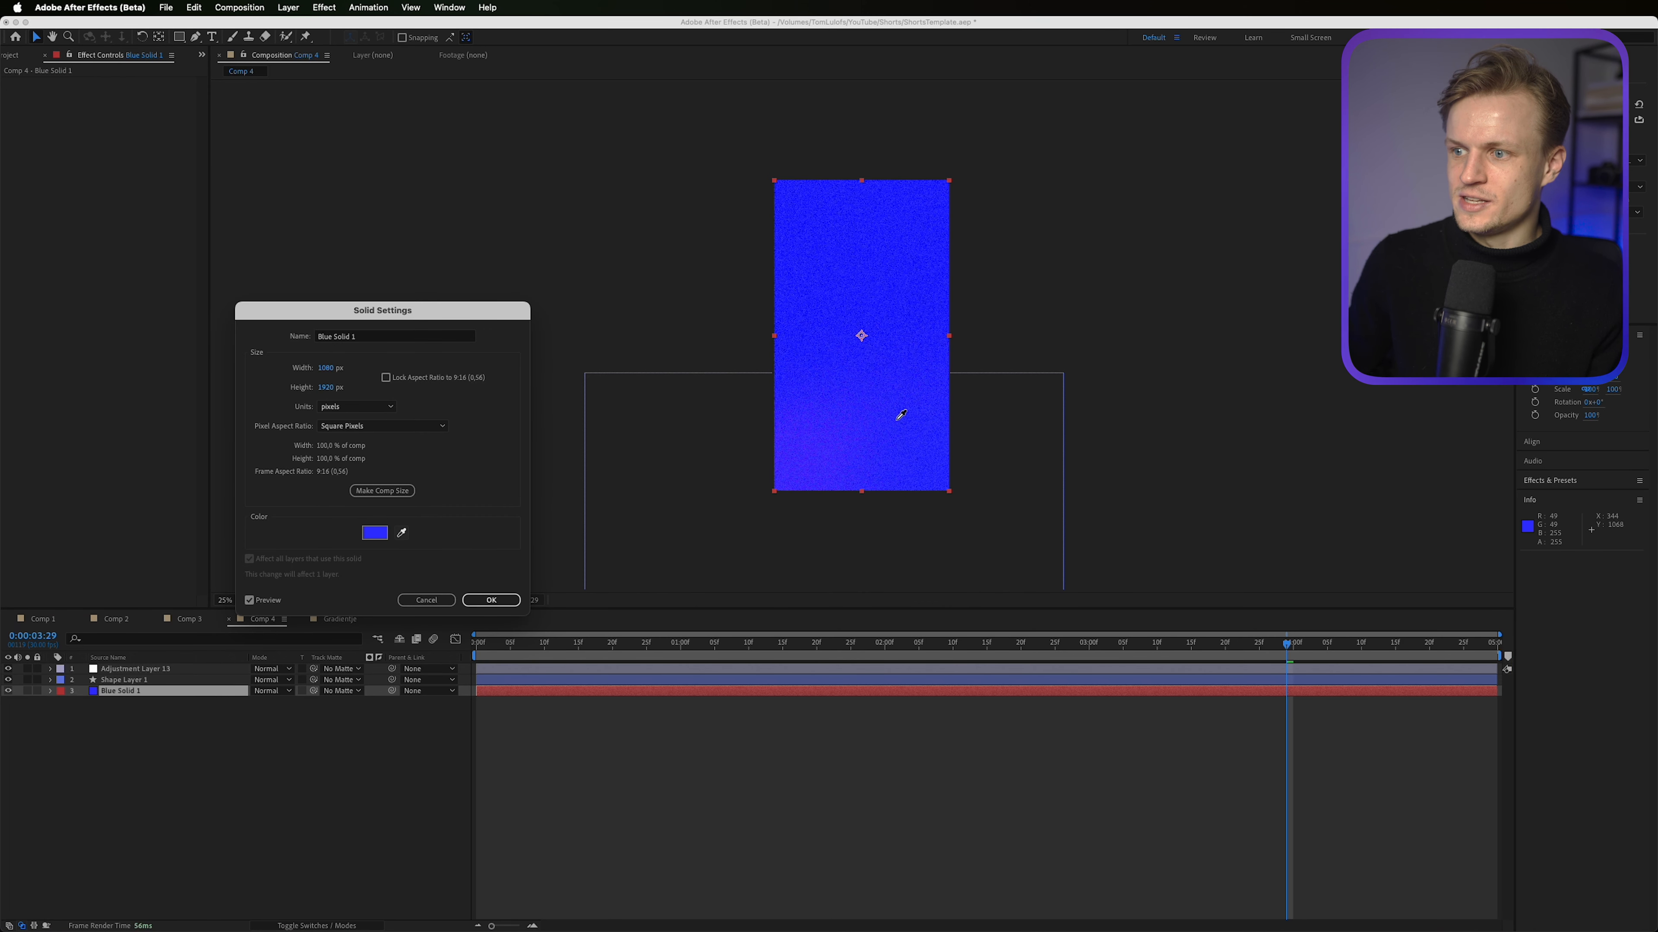
Step: Darken the background solid's blue to 9% brightness (040417), apply it, and check the result at another frame
left_click(372, 533)
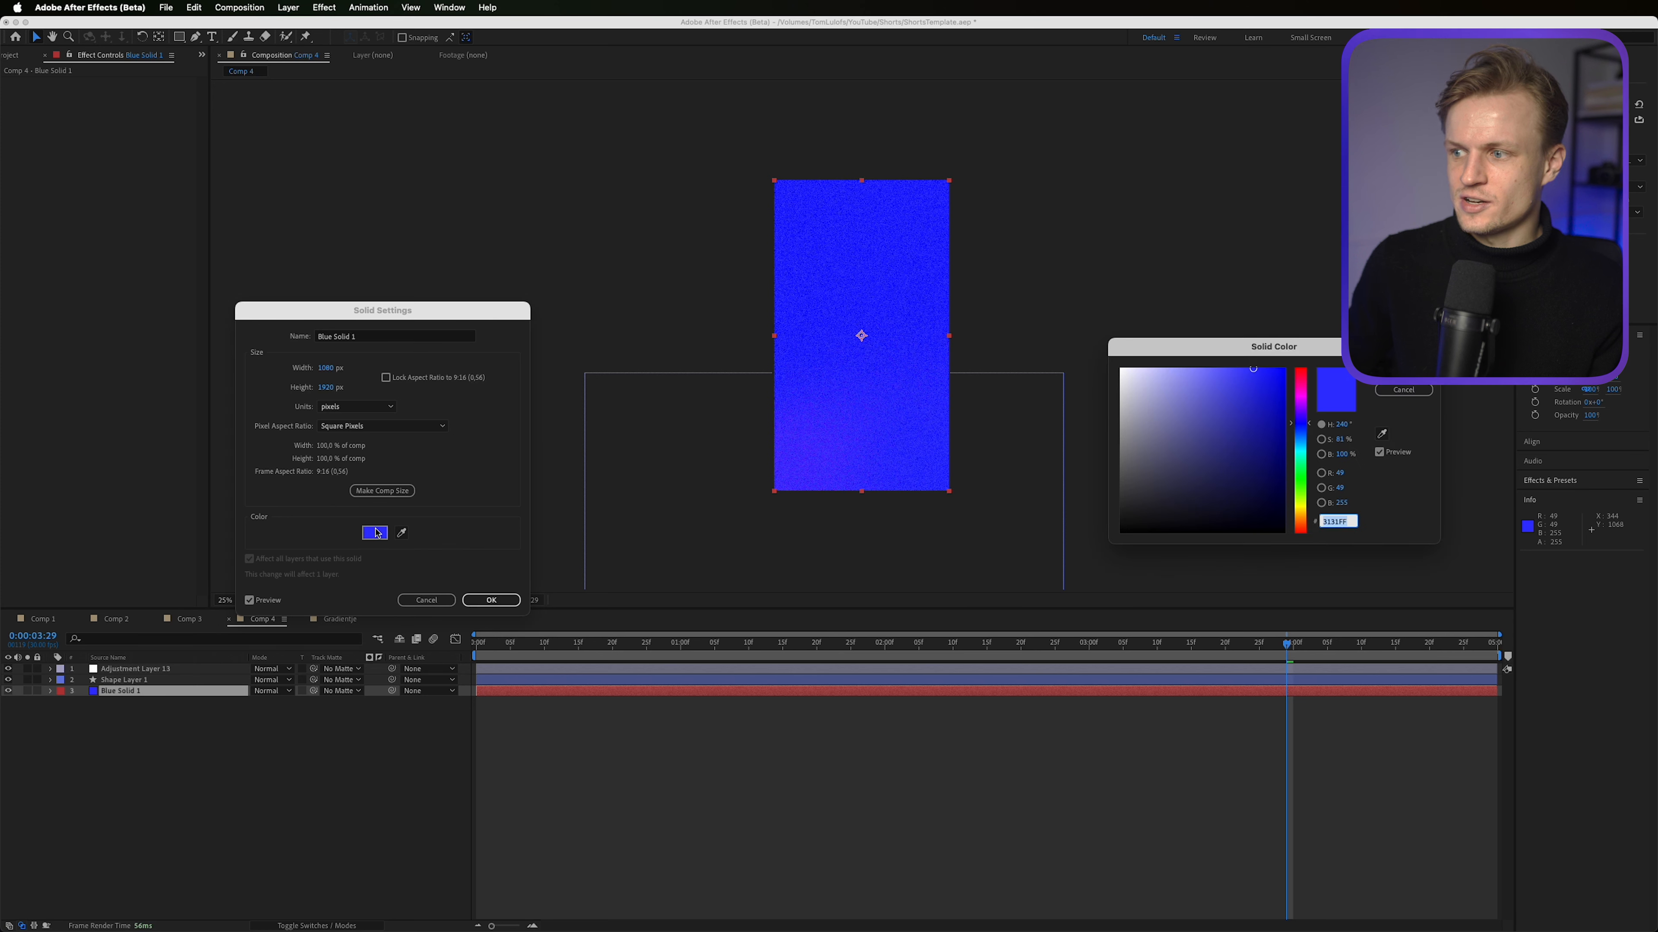
left_click(1321, 455)
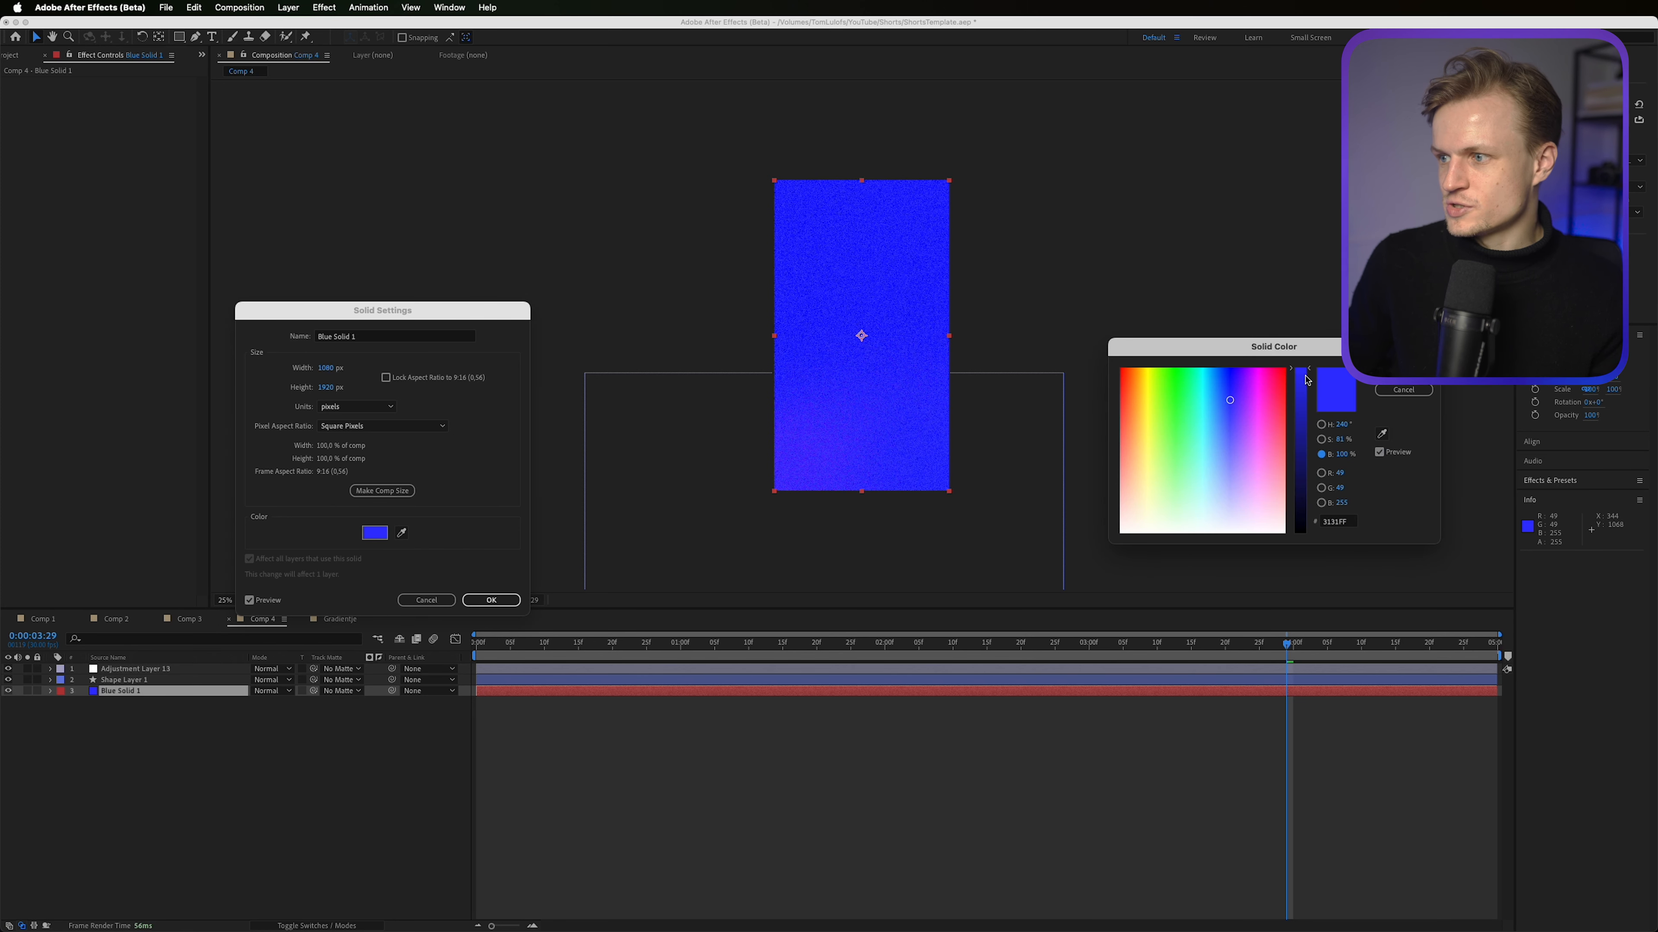
left_click_drag(1312, 377, 1311, 516)
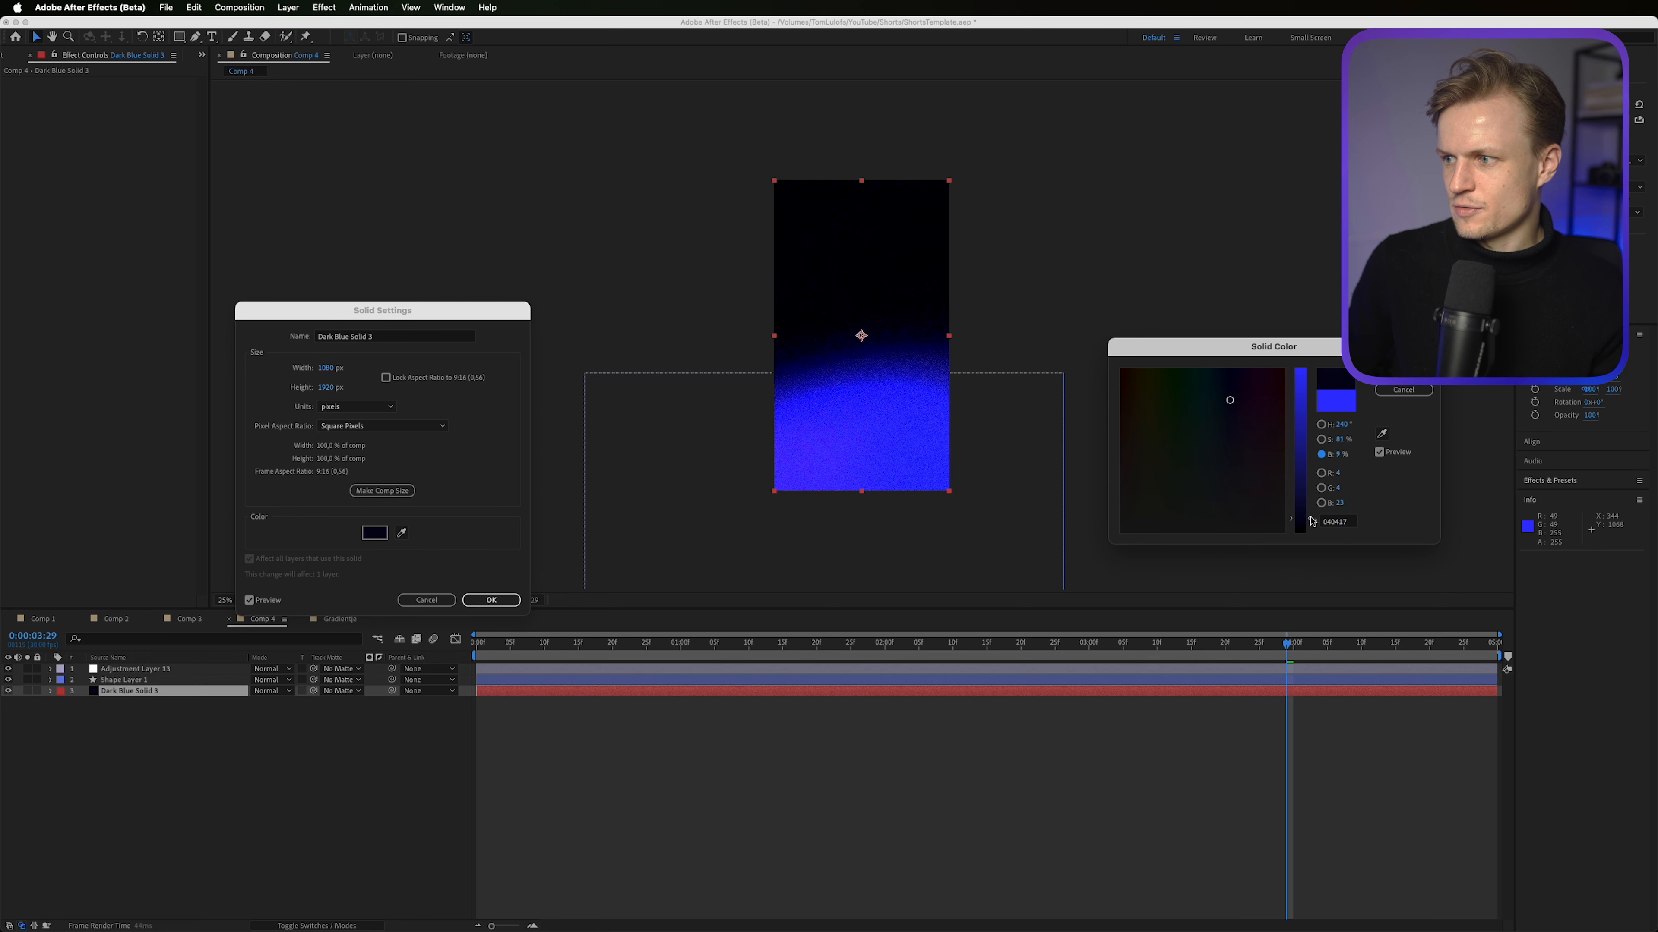
left_click(1403, 373)
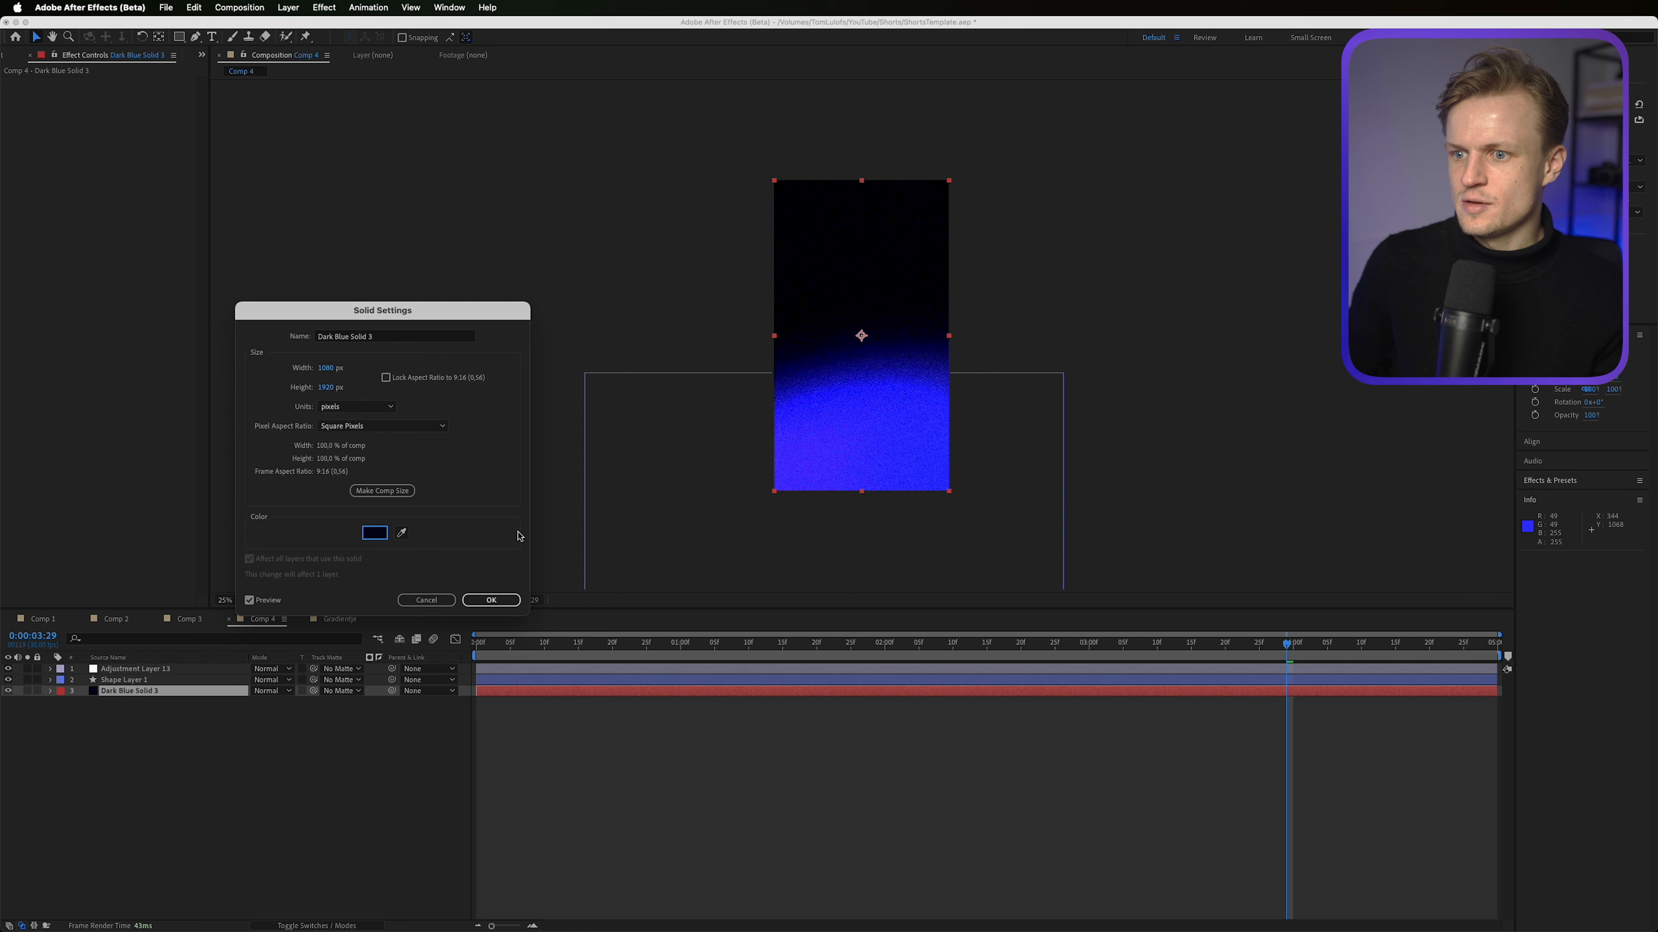
left_click(453, 599)
left_click_drag(613, 645, 605, 645)
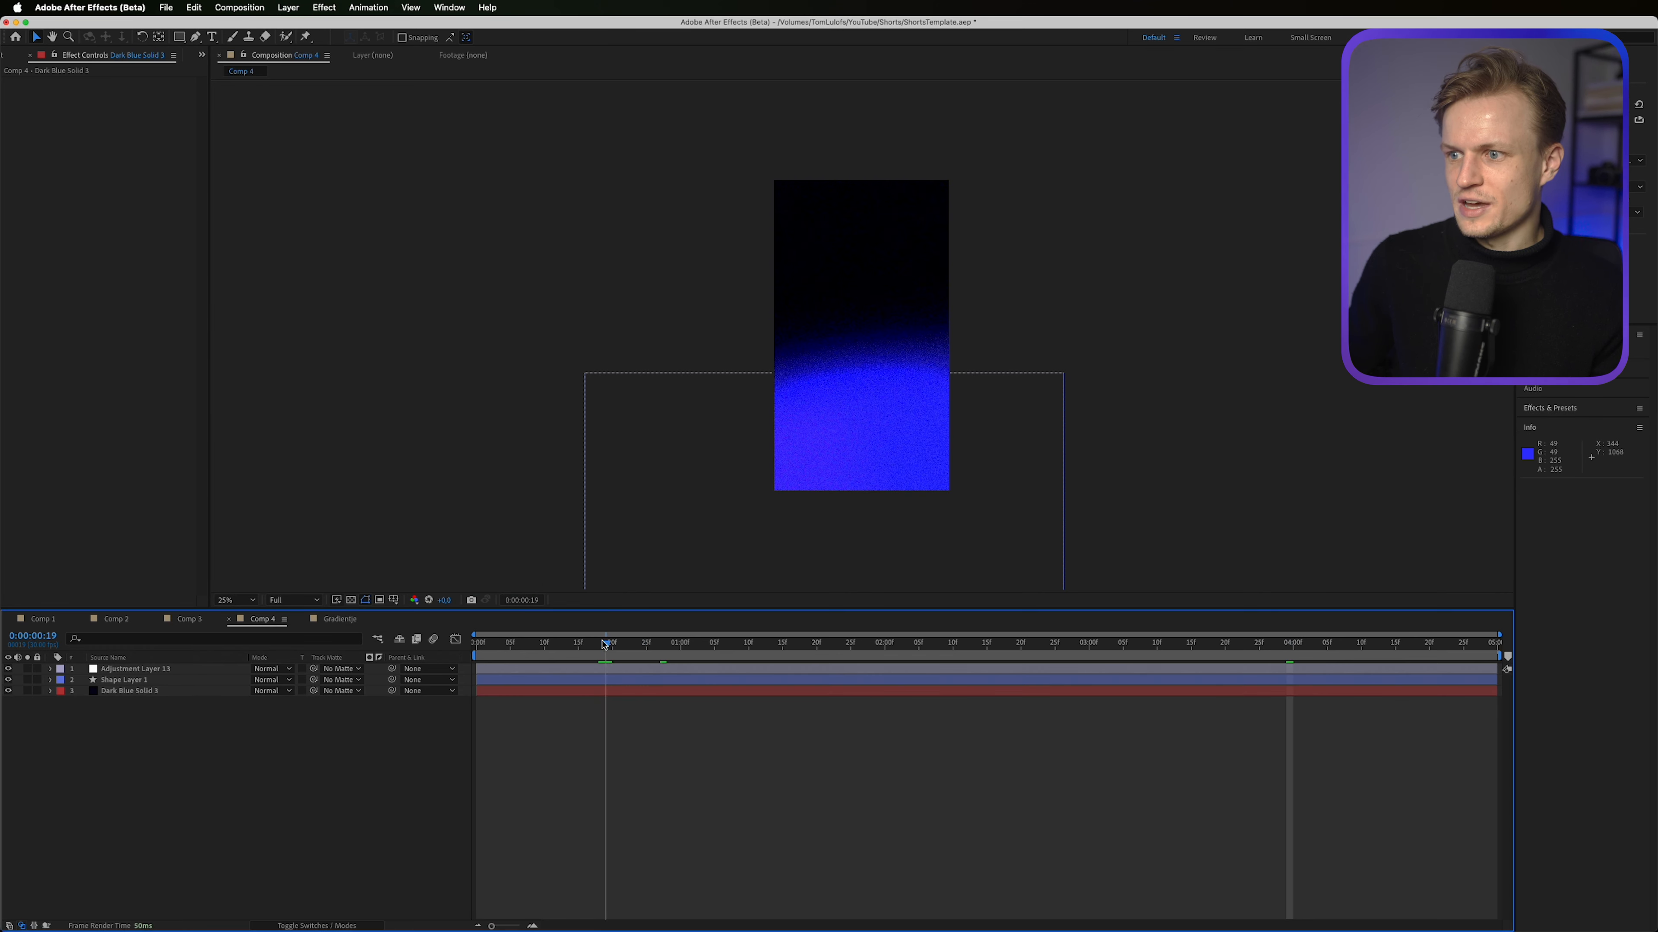